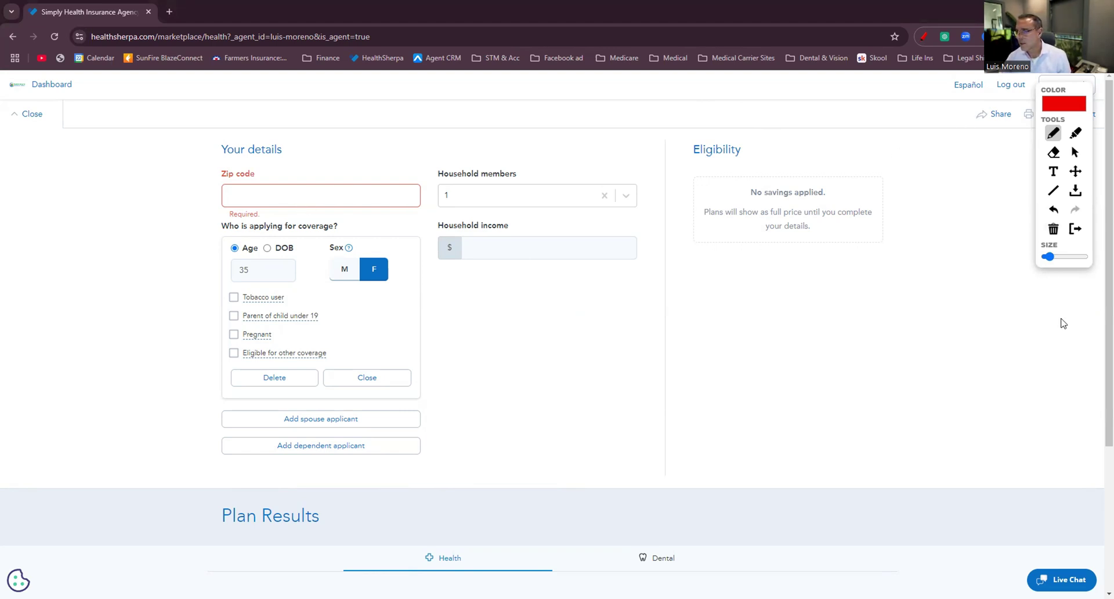
Enter zip code 78212 and add a 40-year-old male spouse applicant.
click(272, 199)
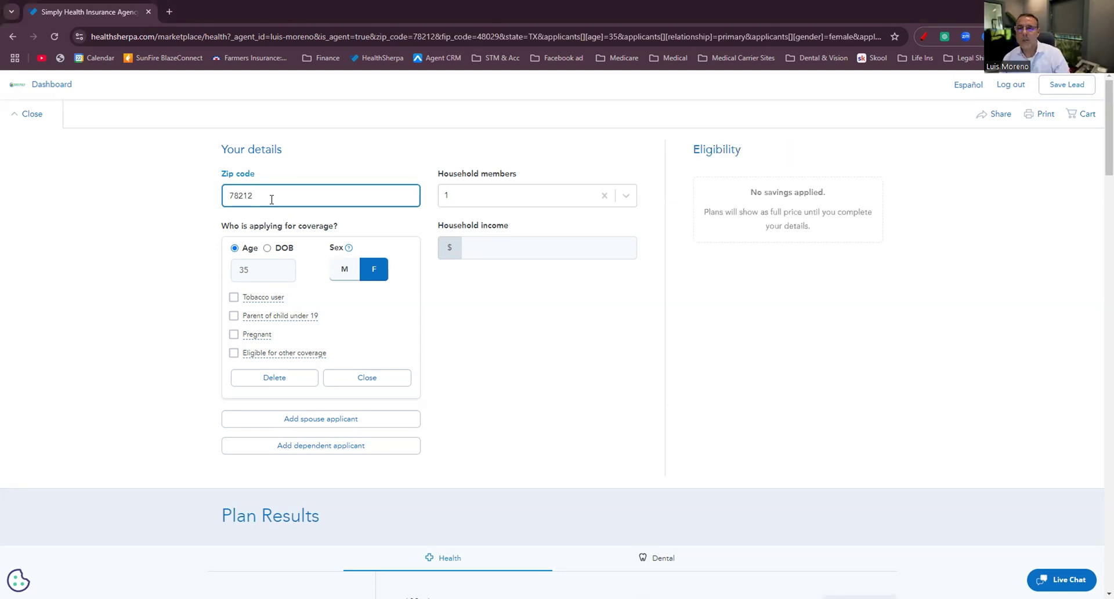
click(294, 417)
click(261, 442)
text(40)
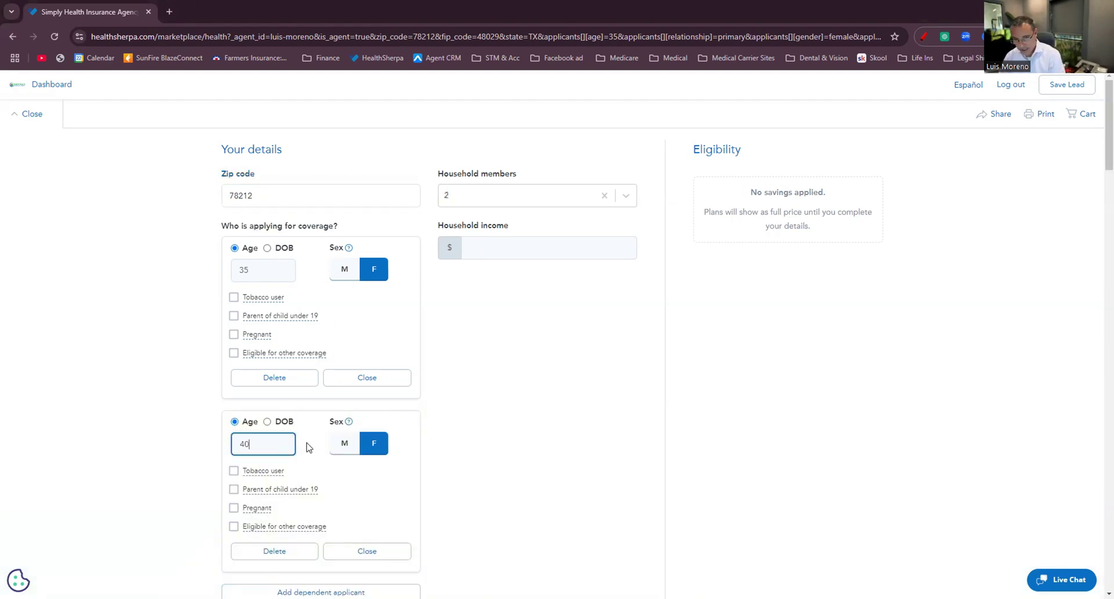
click(342, 443)
Add two dependent applicants, a 10-year-old and a 5-year-old male.
scroll(354, 438, down, 1)
scroll(348, 441, down, 1)
click(336, 457)
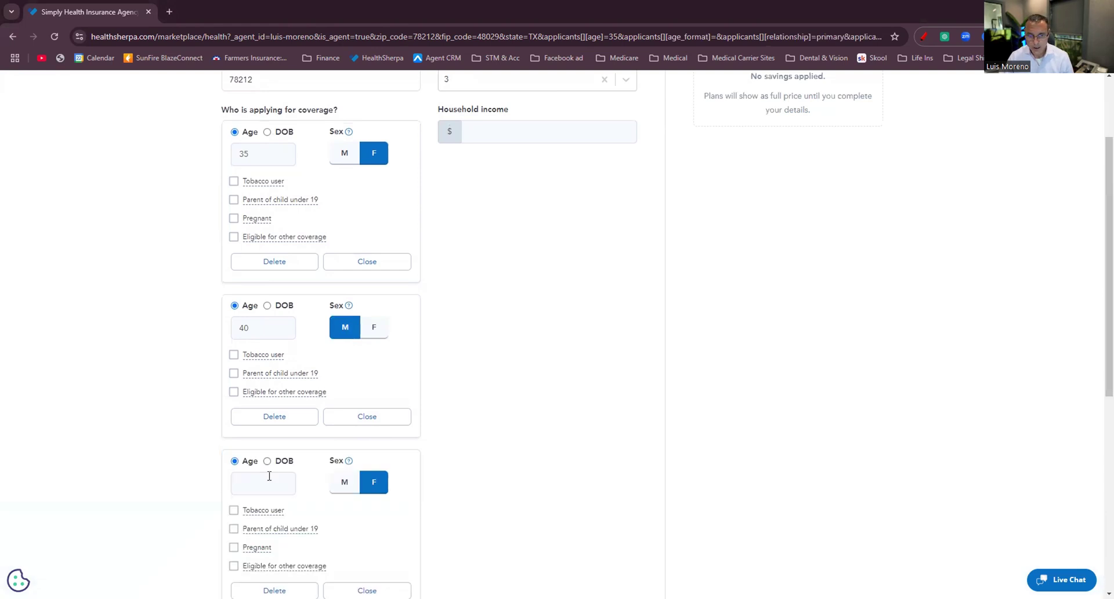
click(265, 482)
text(10)
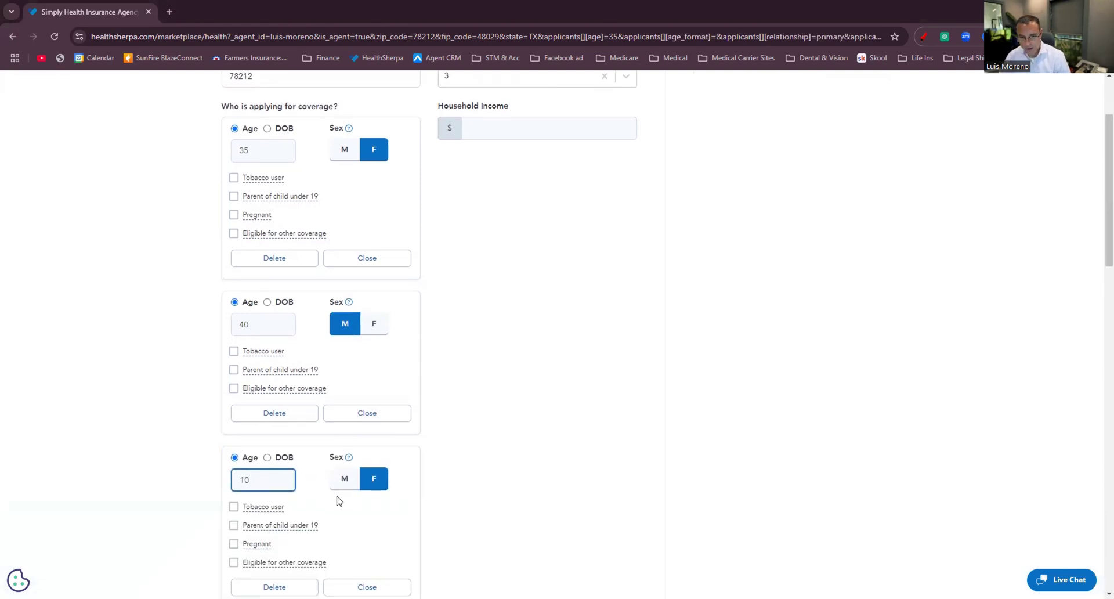
scroll(325, 487, down, 3)
click(298, 458)
click(268, 477)
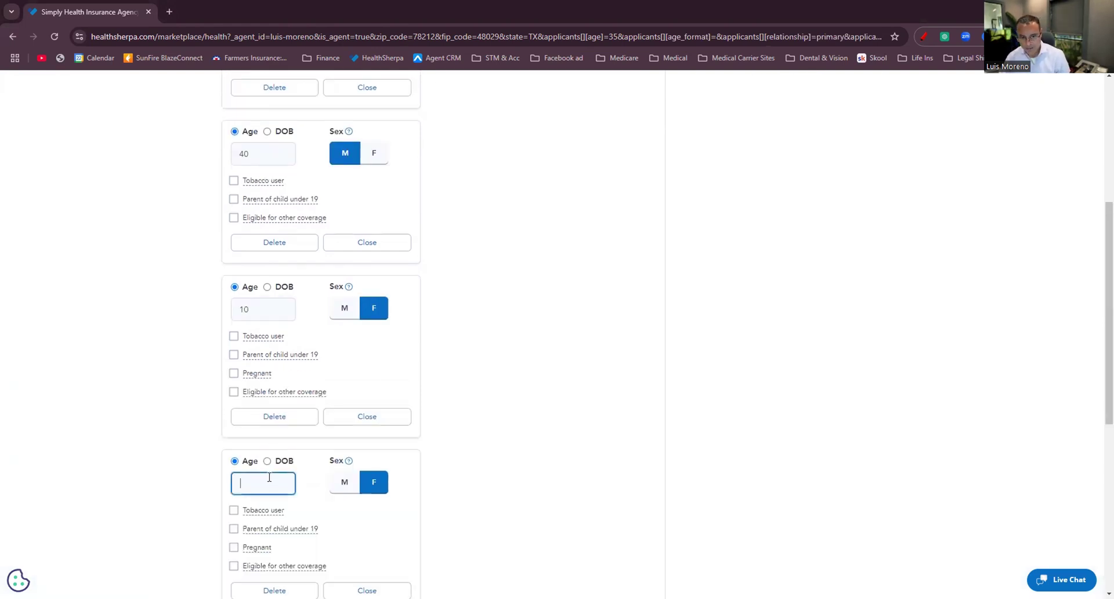
text(5)
click(355, 484)
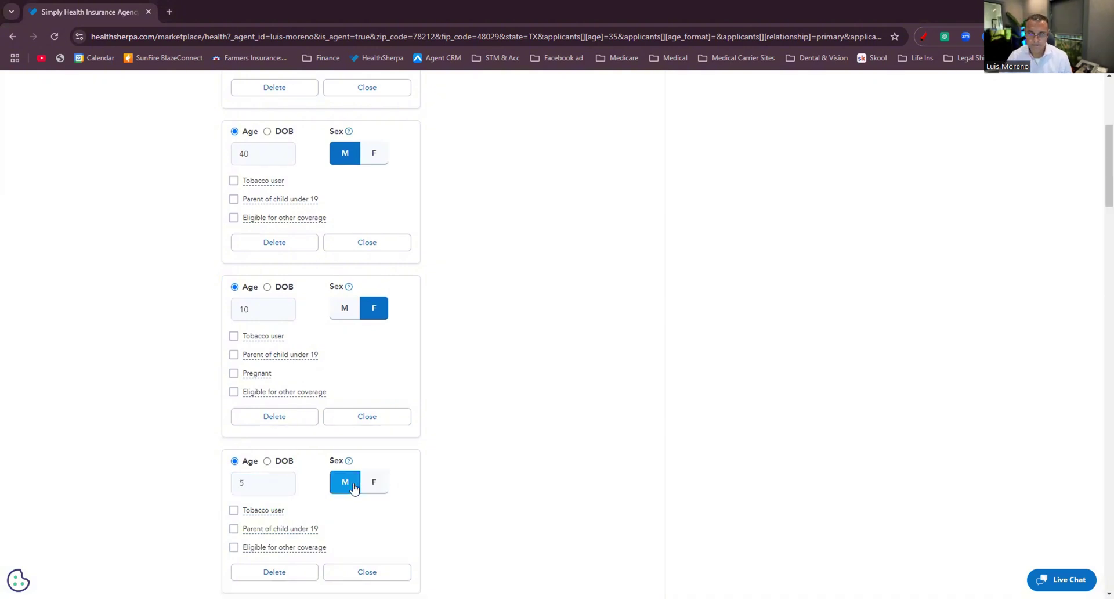
Delete both dependent cards, leaving only the two adults.
scroll(372, 482, up, 5)
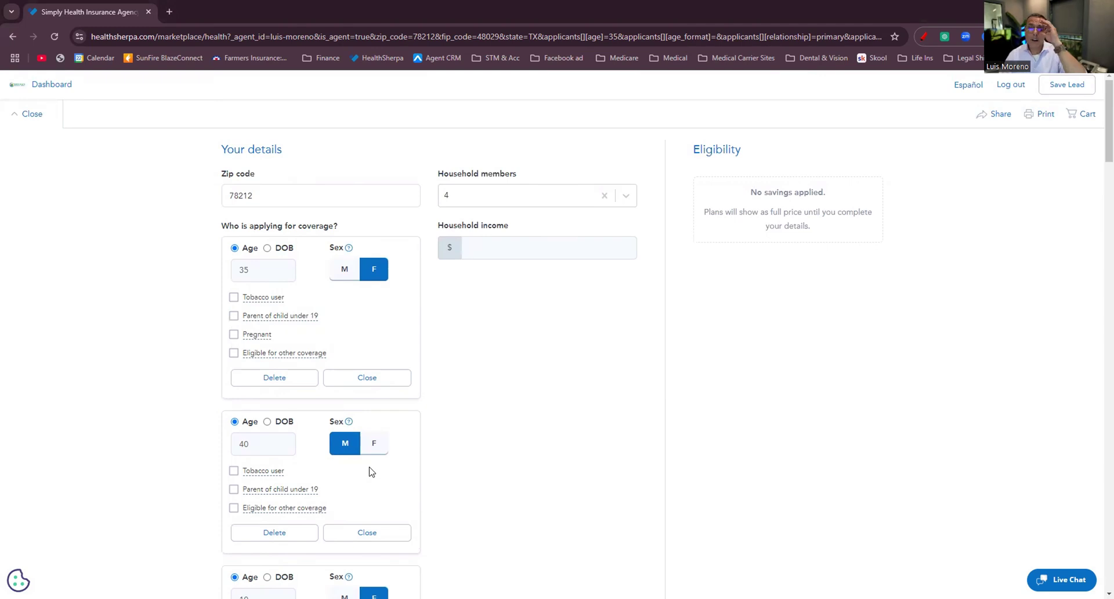
scroll(371, 471, down, 5)
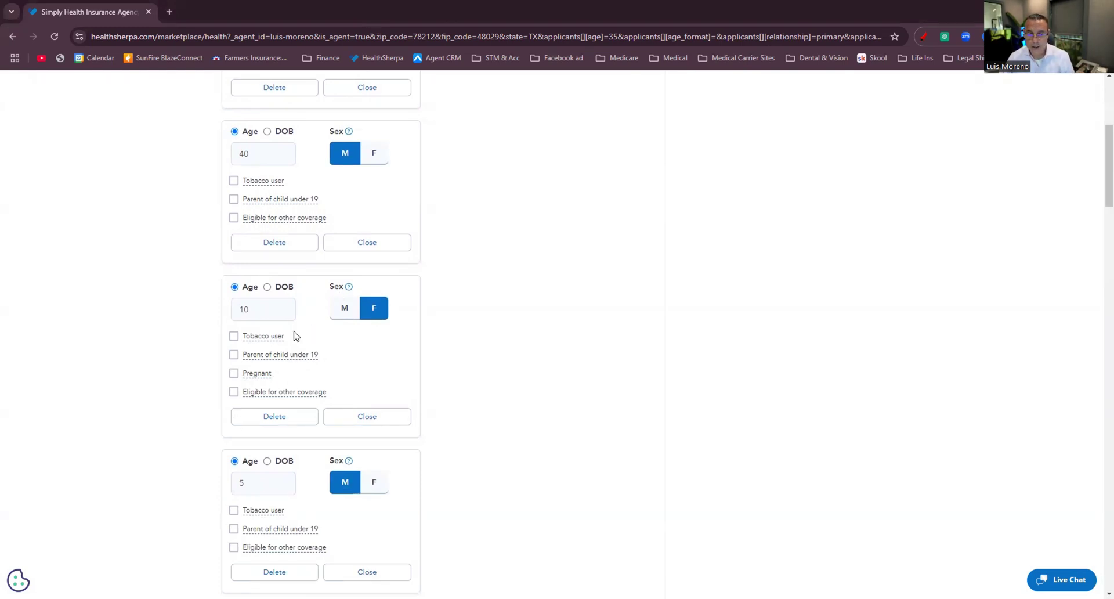
click(279, 570)
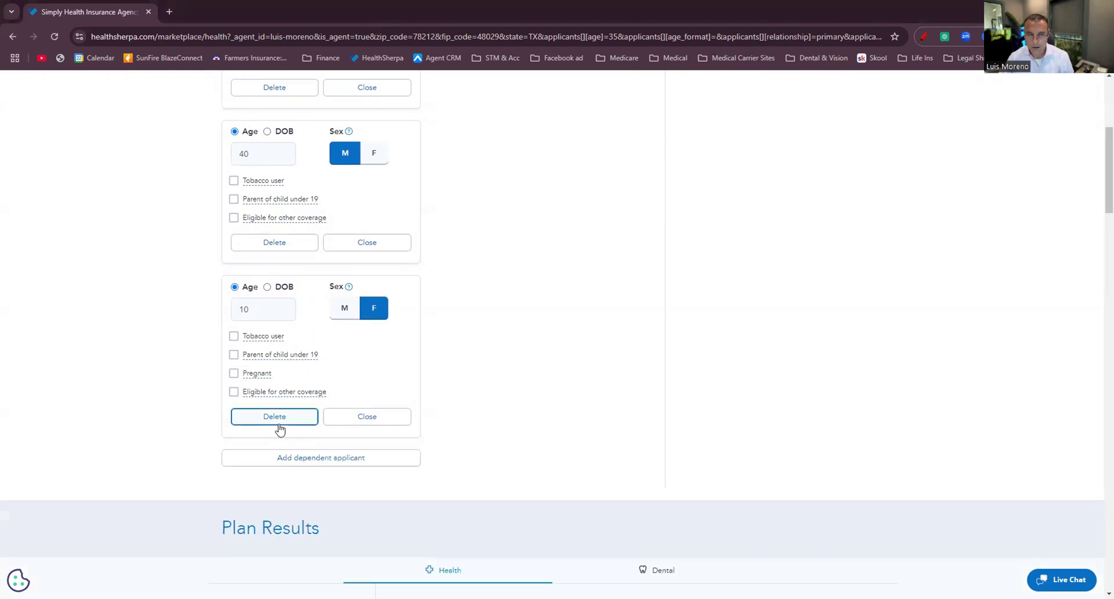
click(278, 423)
scroll(294, 432, up, 5)
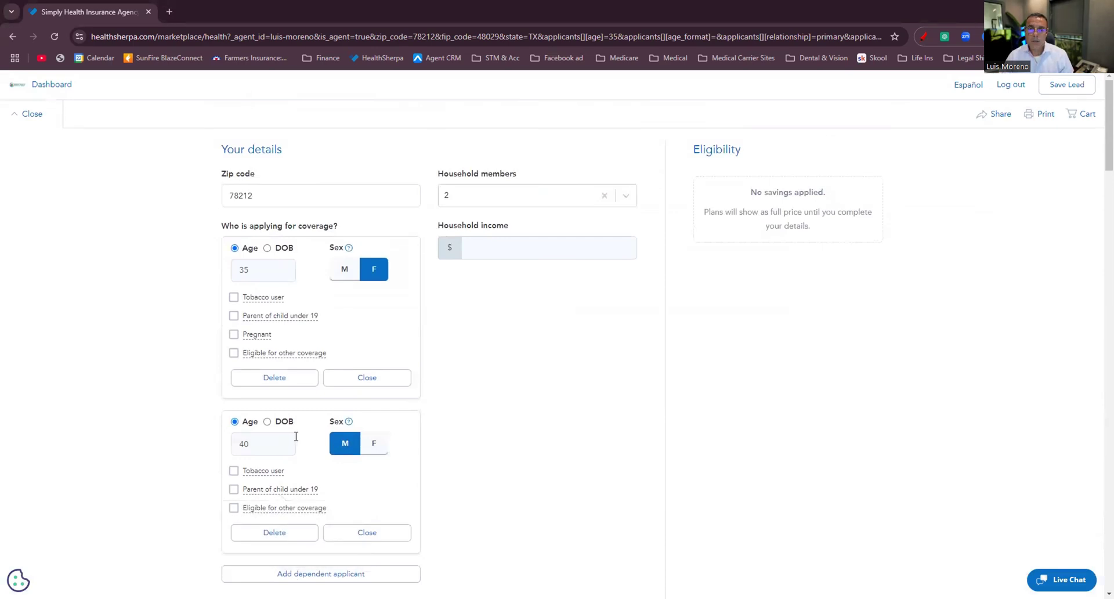
Circle the household members and income fields with the red pen, then erase it.
click(923, 37)
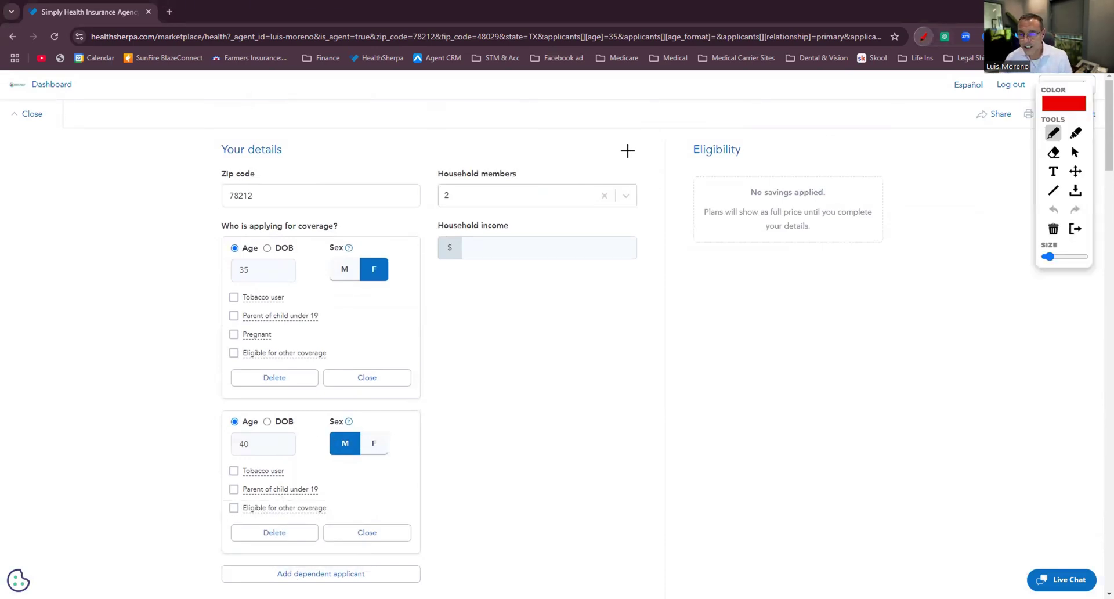
mouse_move(640, 152)
mouse_down()
mouse_move(458, 132)
mouse_move(425, 330)
mouse_move(497, 528)
mouse_move(648, 260)
mouse_move(640, 151)
mouse_up()
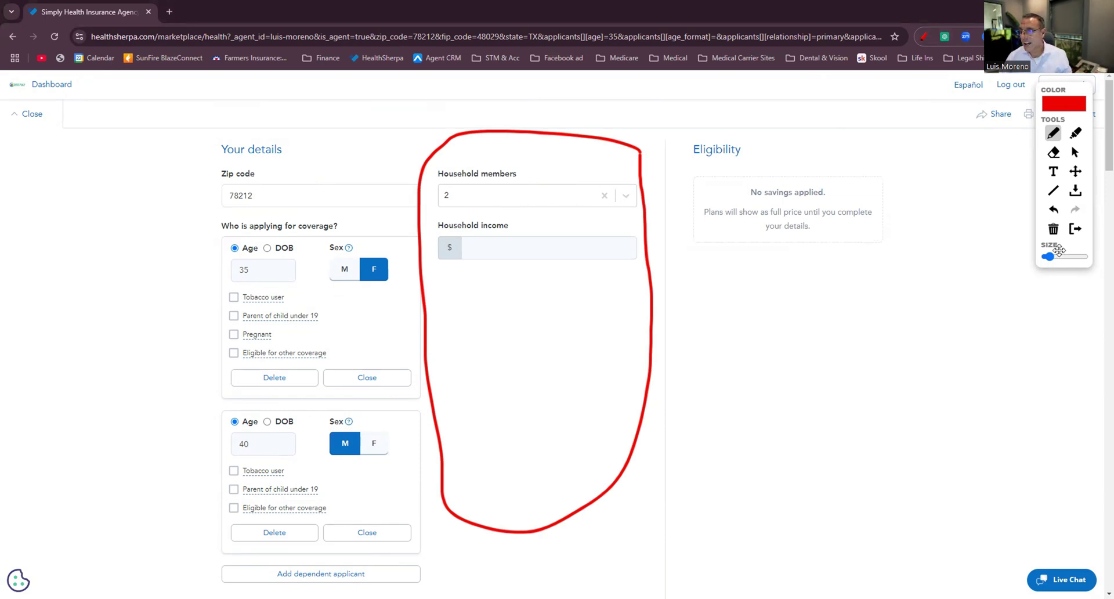
click(1053, 230)
click(958, 217)
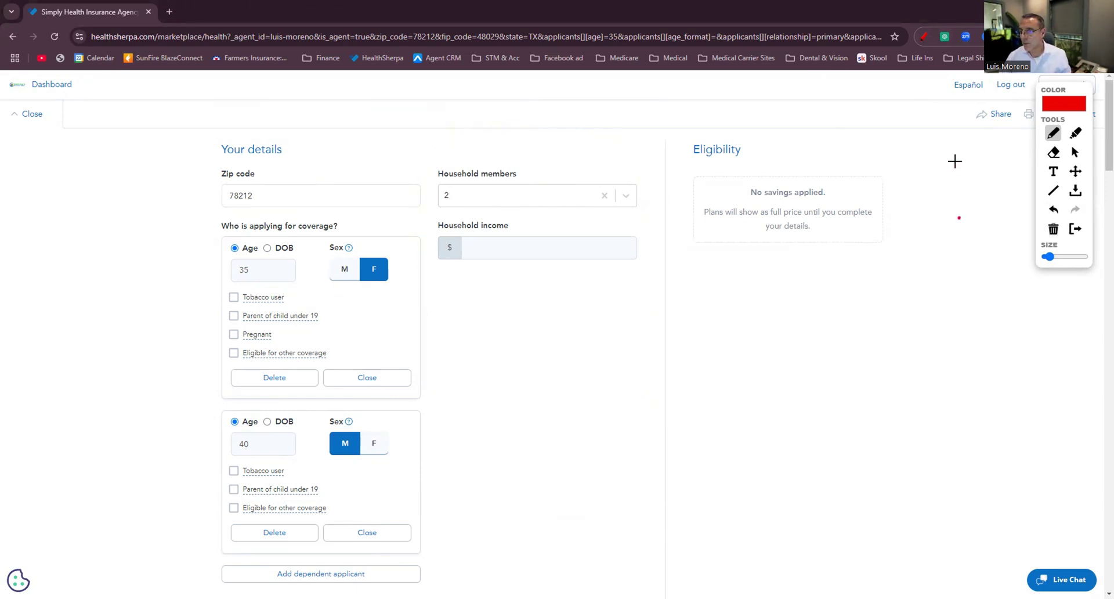
click(927, 38)
Set Household members to 4.
click(468, 197)
click(472, 271)
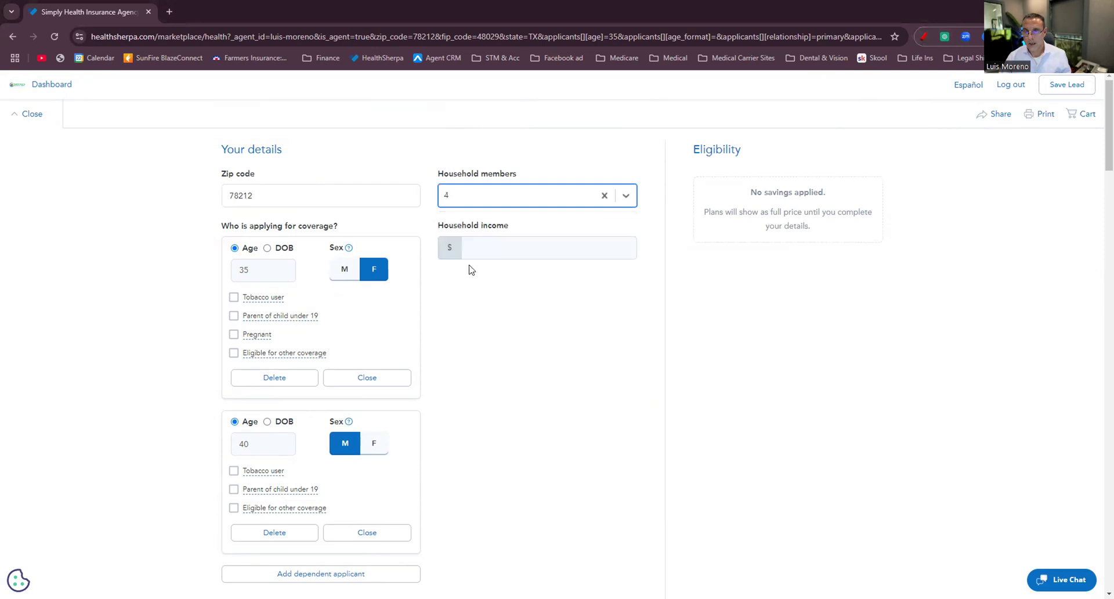
scroll(346, 336, down, 3)
scroll(368, 219, down, 3)
scroll(406, 174, up, 6)
scroll(326, 431, down, 3)
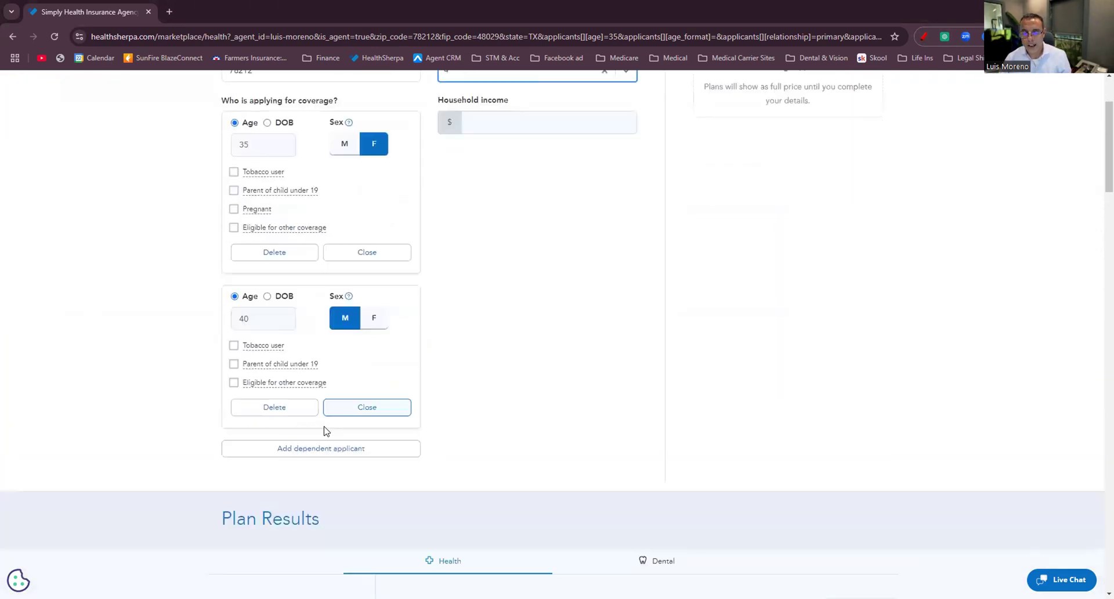
scroll(327, 431, down, 2)
Add dependents aged 10 (female) and 5 (male) and enter household income 80,000.
click(296, 342)
click(260, 364)
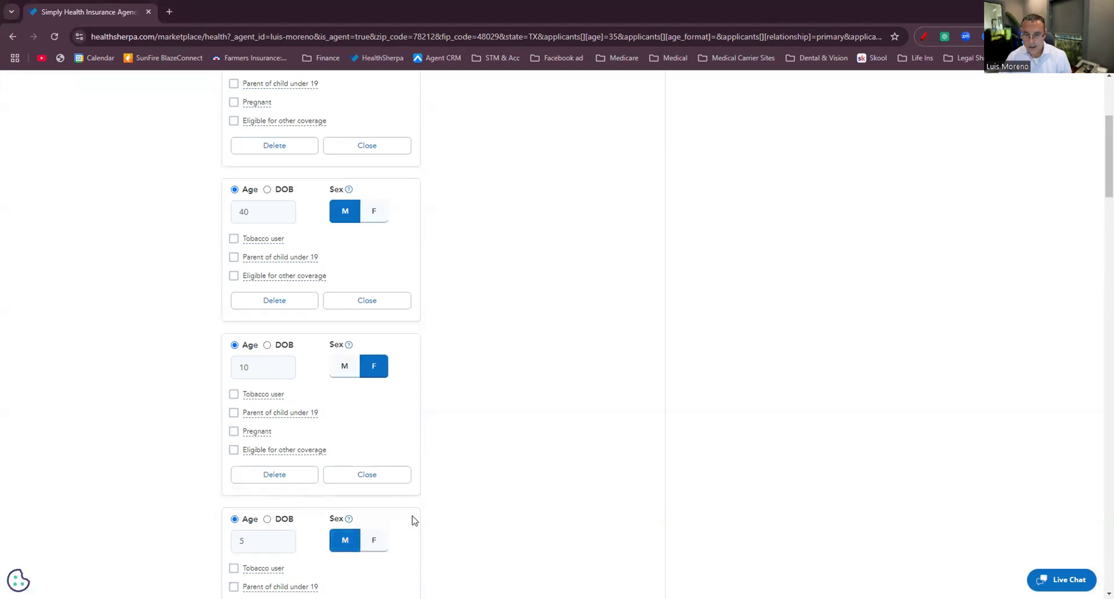
scroll(414, 519, up, 3)
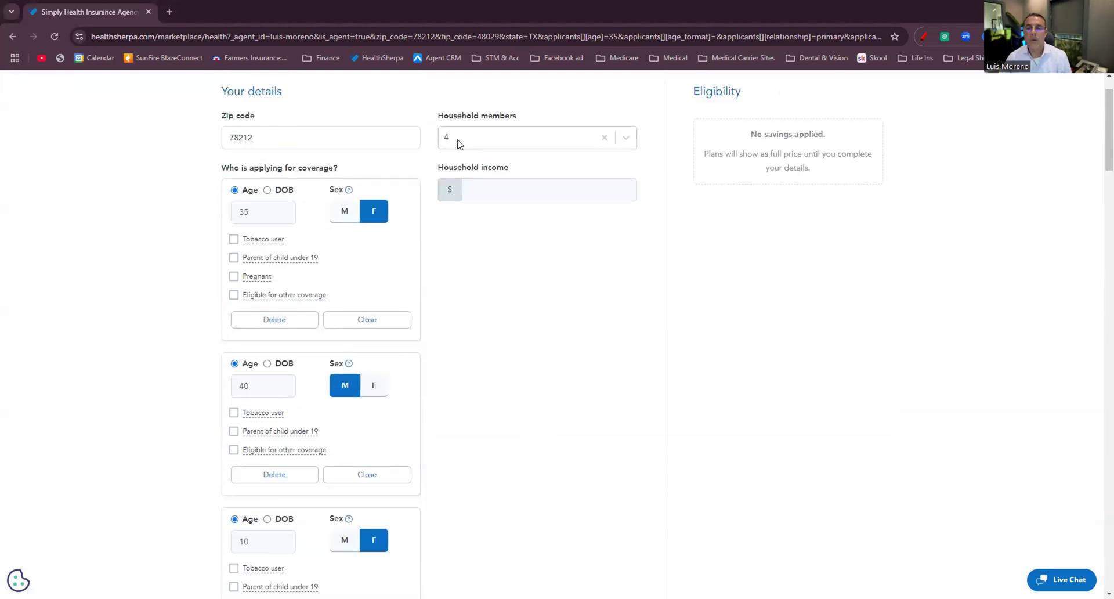
click(488, 193)
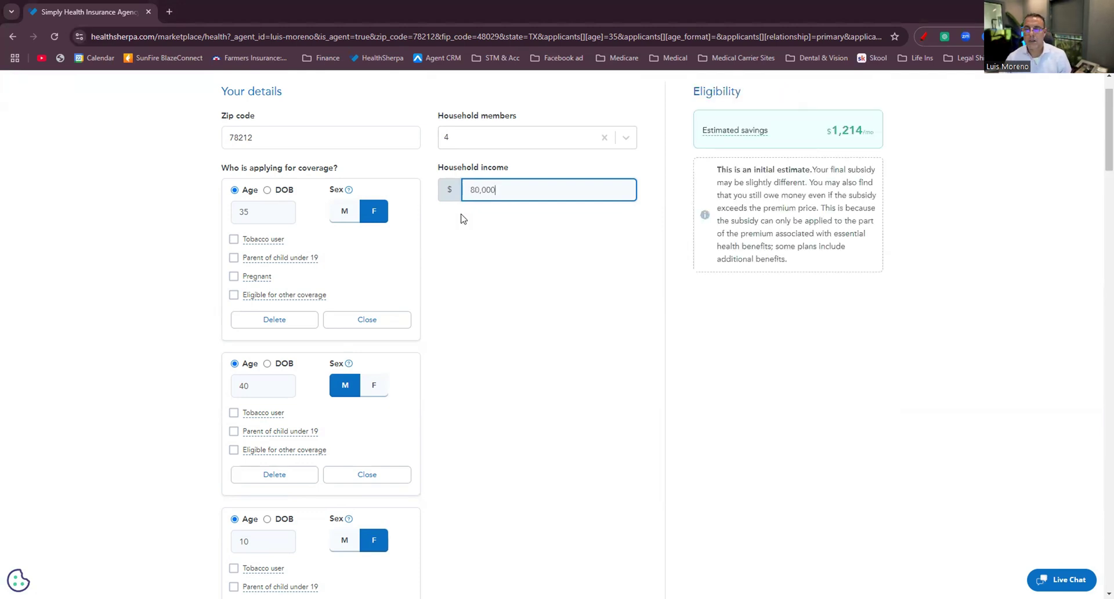
Circle the Eligibility panel in red and write APTC beside the $1,214/mo savings.
click(923, 37)
mouse_move(914, 123)
mouse_down()
mouse_move(822, 82)
mouse_move(670, 213)
mouse_move(914, 252)
mouse_up()
drag(931, 183, 904, 118)
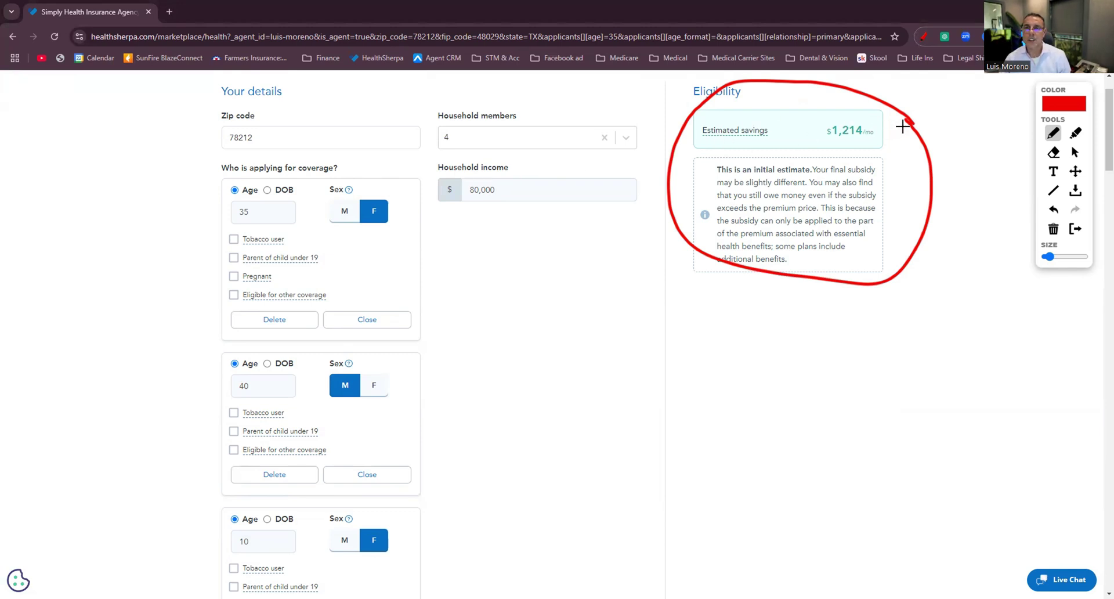
mouse_move(952, 116)
mouse_down()
mouse_move(942, 139)
mouse_move(961, 128)
mouse_up()
mouse_move(965, 119)
mouse_down()
mouse_move(967, 138)
mouse_move(1004, 108)
mouse_move(994, 128)
mouse_up()
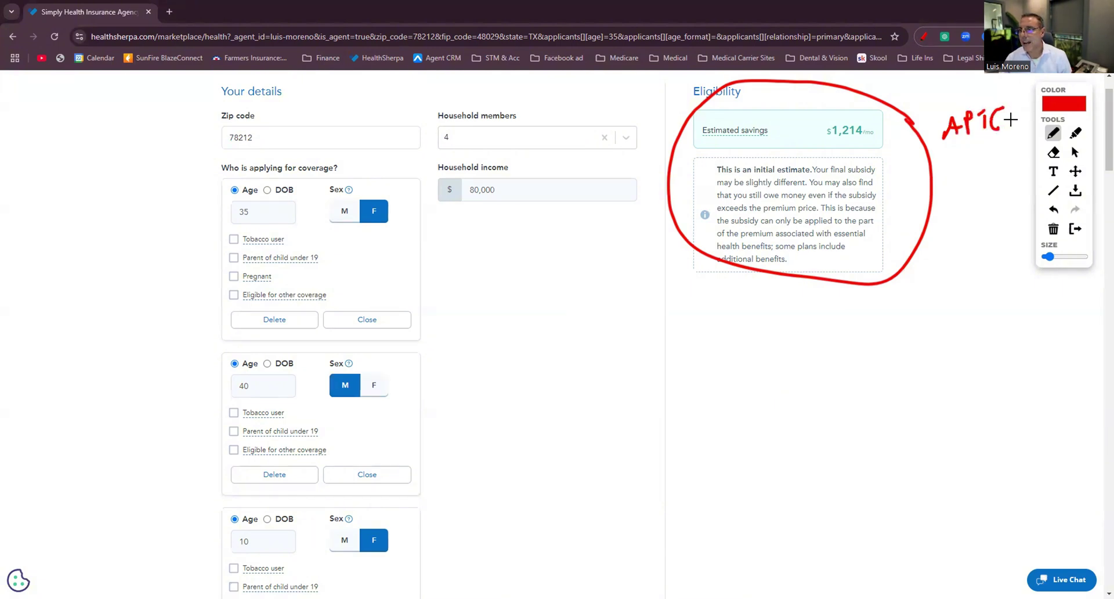
mouse_move(881, 121)
mouse_down()
mouse_move(821, 145)
mouse_move(886, 123)
mouse_up()
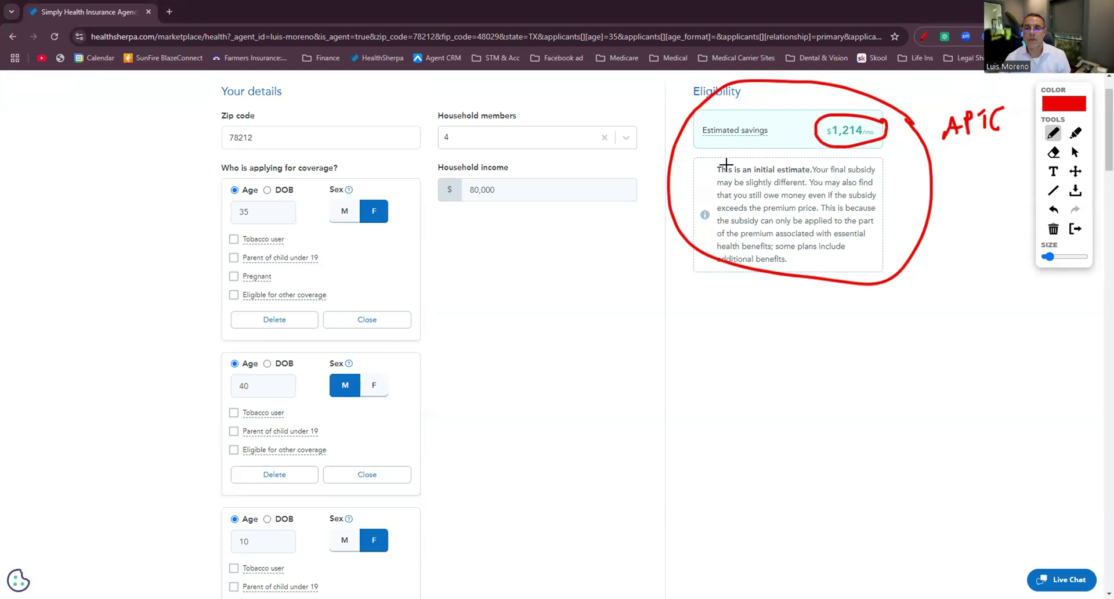
Change the household income from 80,000 to 50,000.
click(922, 38)
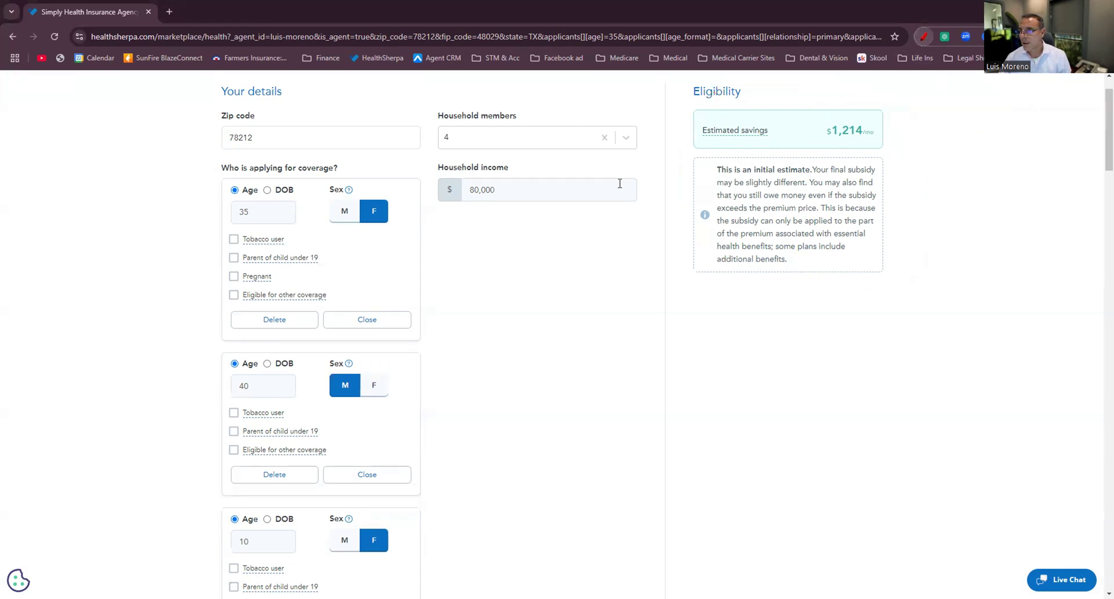
double_click(484, 189)
text(50,0)
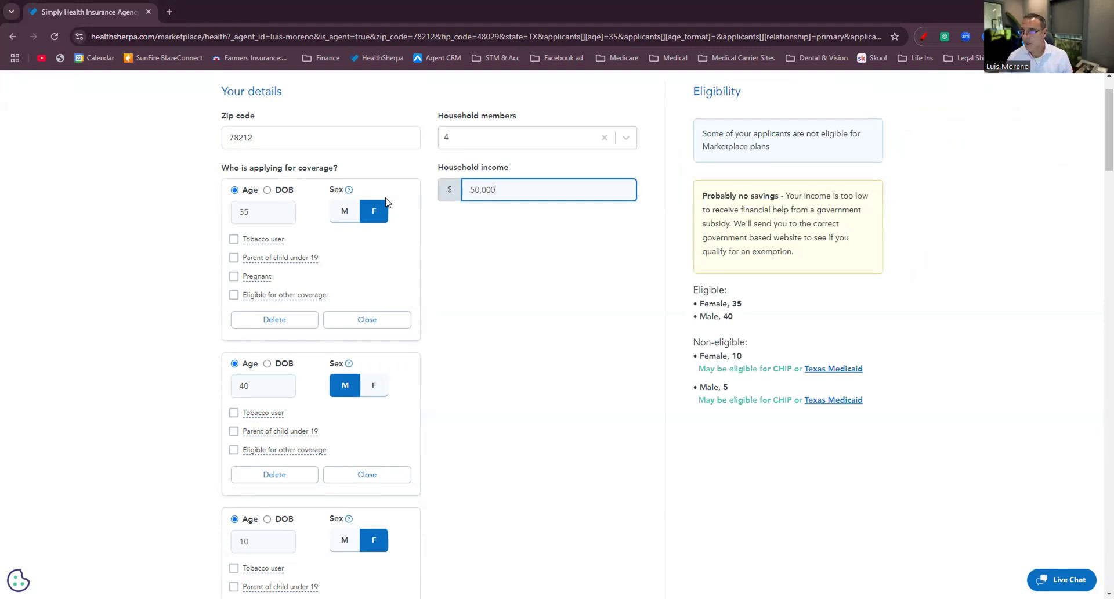
text(00)
Circle the $894/mo savings and cost sharing boxes, then circle the Eligibility panel in red.
click(922, 36)
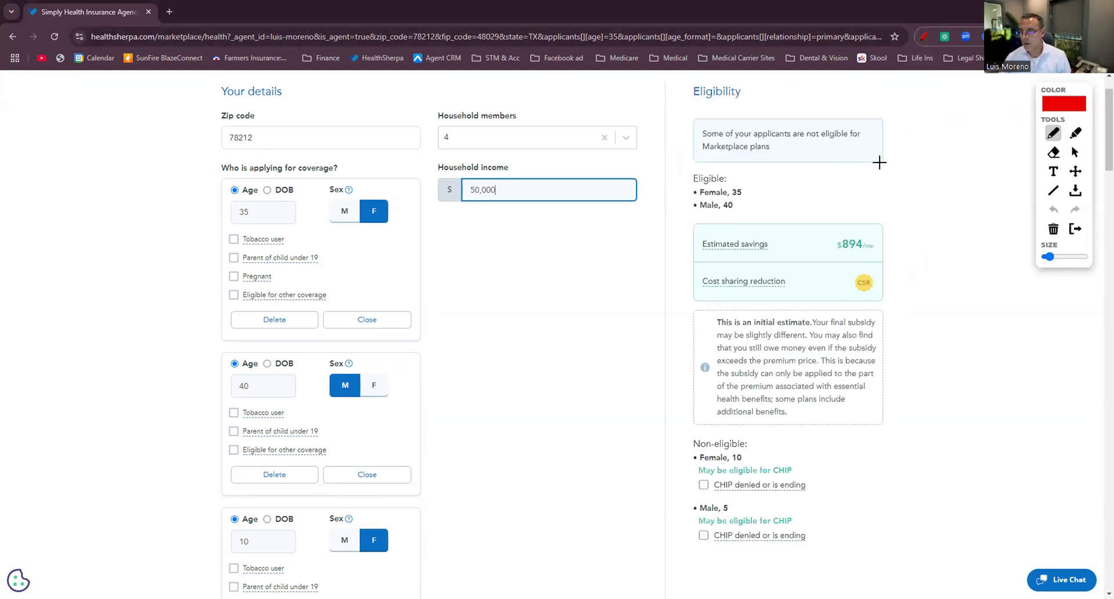
mouse_move(877, 221)
mouse_down()
mouse_move(659, 231)
mouse_move(713, 299)
mouse_move(885, 238)
mouse_move(862, 213)
mouse_move(871, 237)
mouse_move(887, 241)
mouse_up()
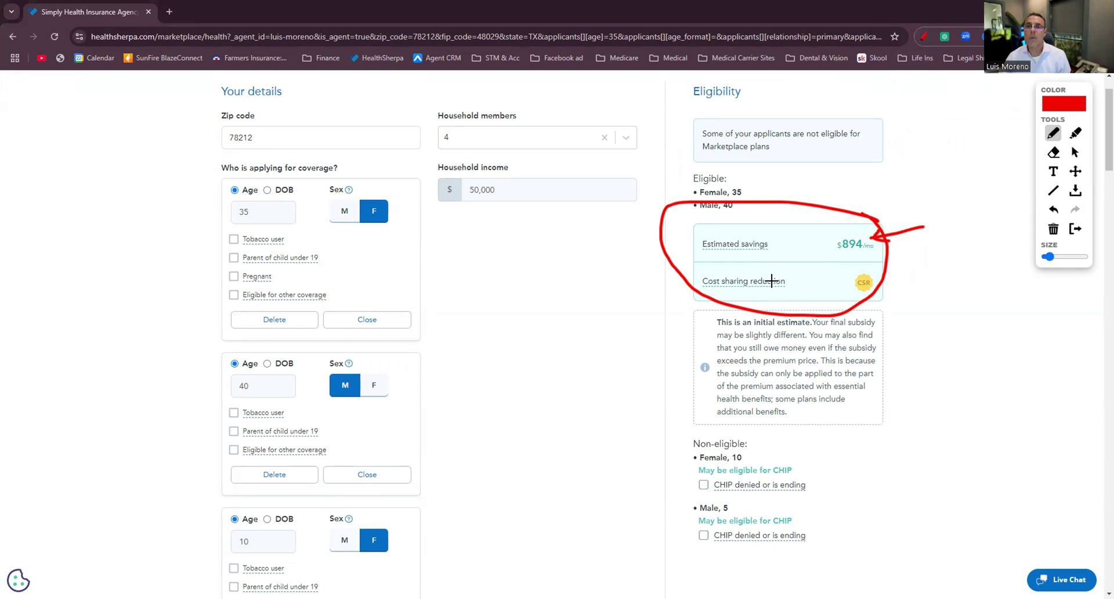
click(925, 37)
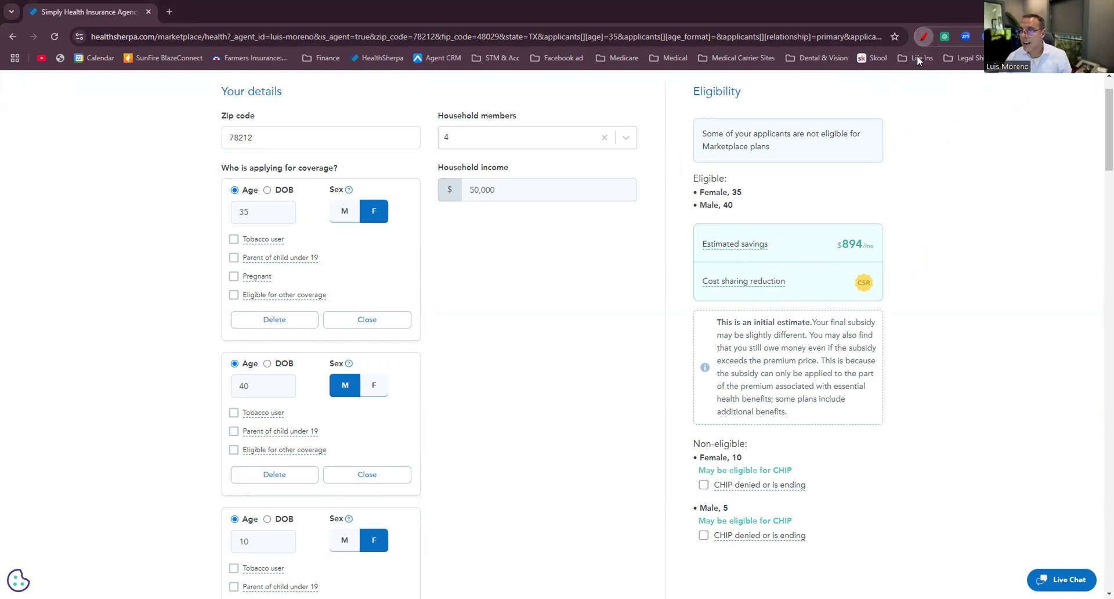
mouse_move(734, 290)
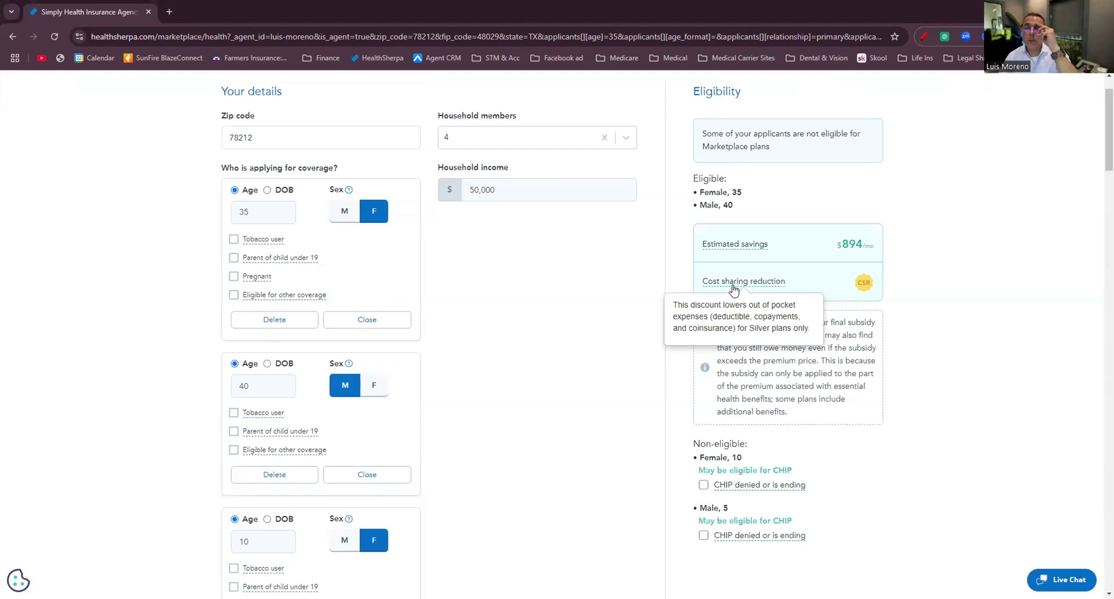
scroll(734, 289, down, 2)
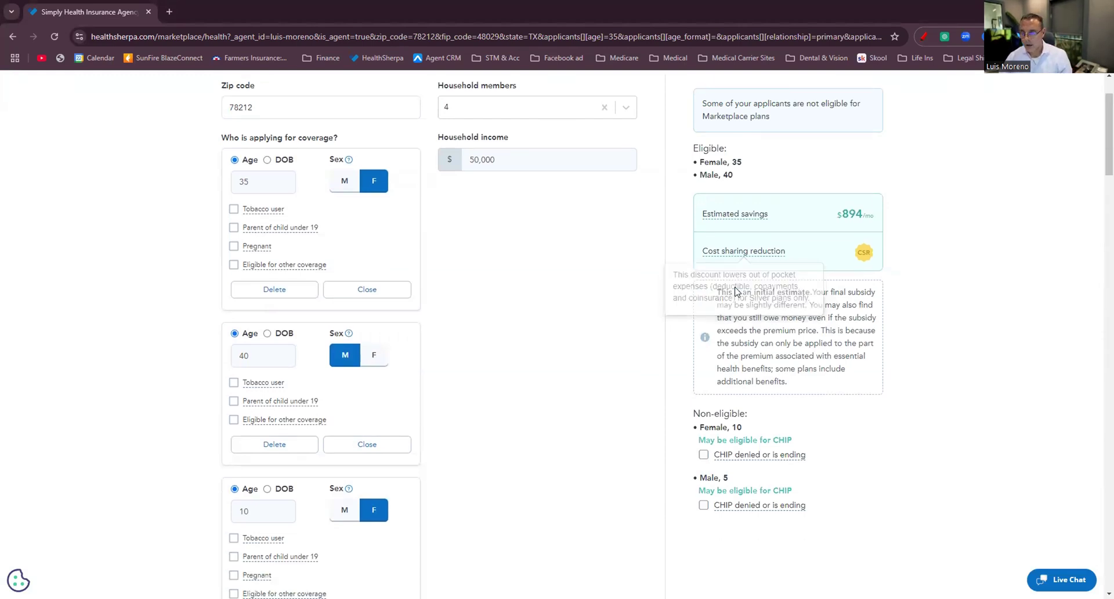
scroll(710, 288, up, 2)
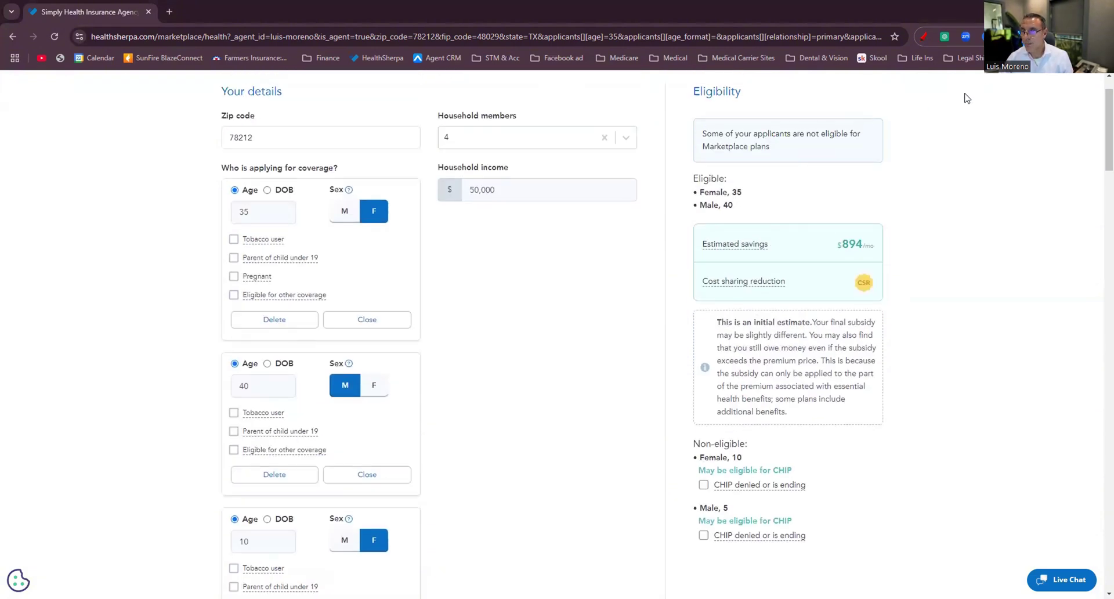
click(926, 38)
mouse_move(926, 93)
mouse_down()
mouse_move(667, 111)
mouse_move(659, 597)
mouse_move(935, 123)
mouse_move(922, 83)
mouse_up()
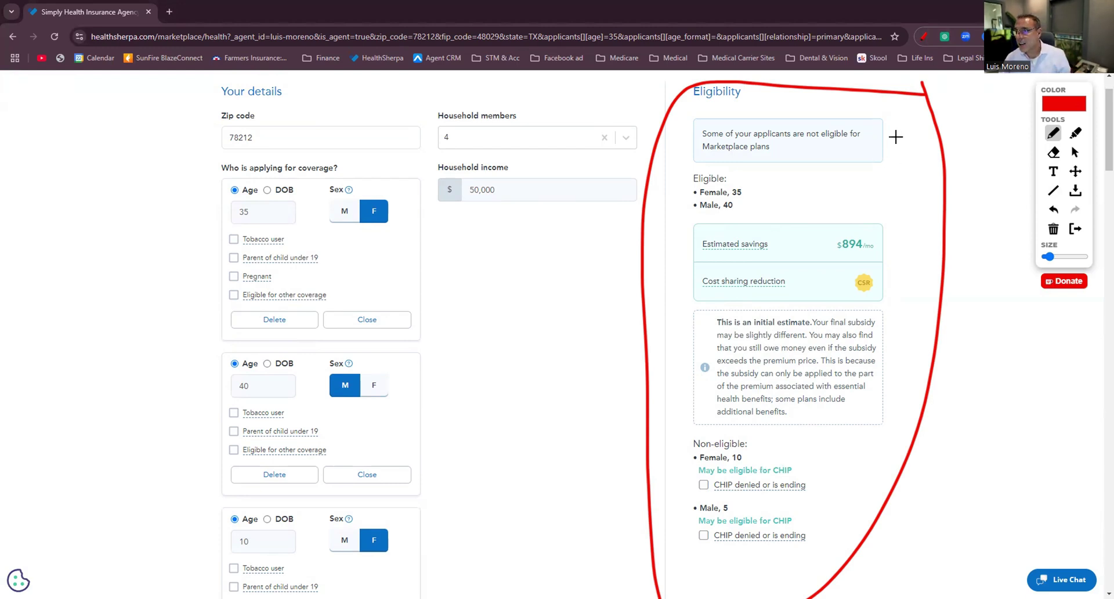
Clear the annotation and tick 'CHIP denied or is ending' for the children, raising savings to $1,497/mo.
click(923, 36)
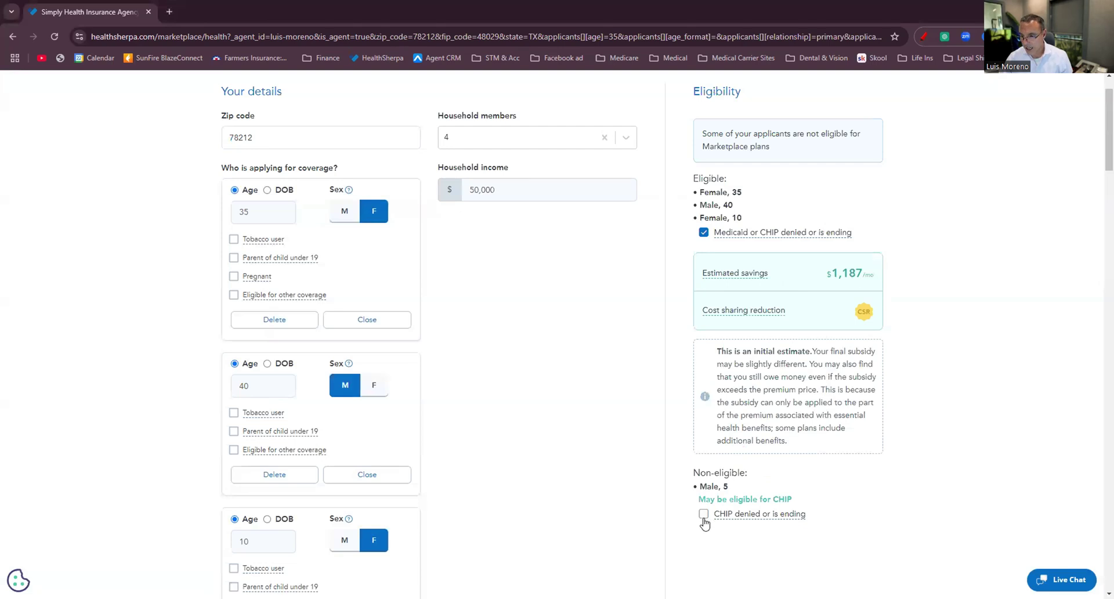
click(703, 514)
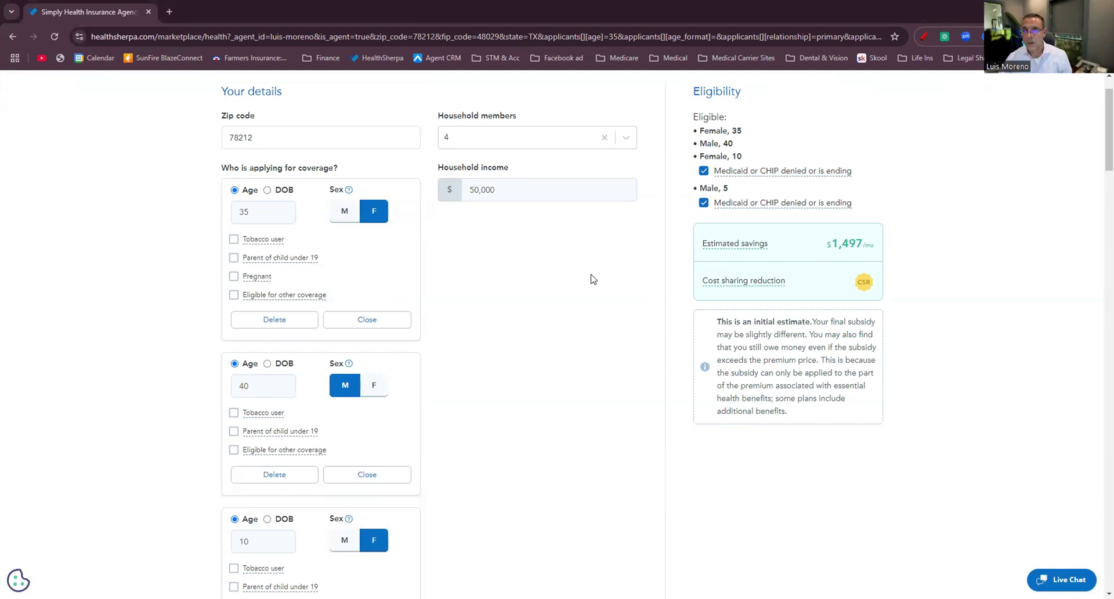
scroll(592, 279, down, 15)
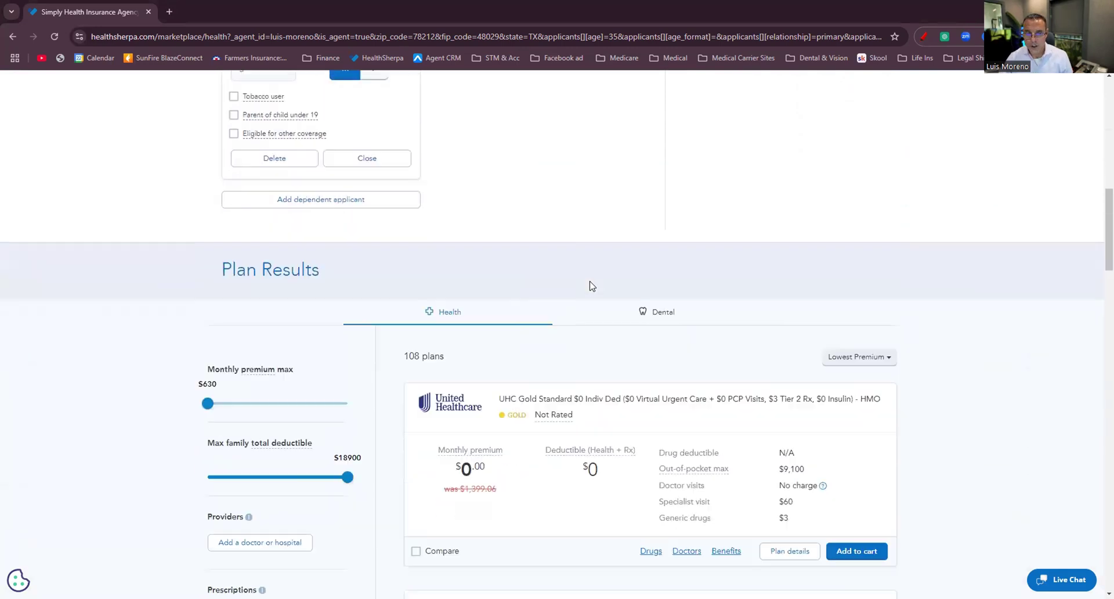
scroll(590, 284, up, 15)
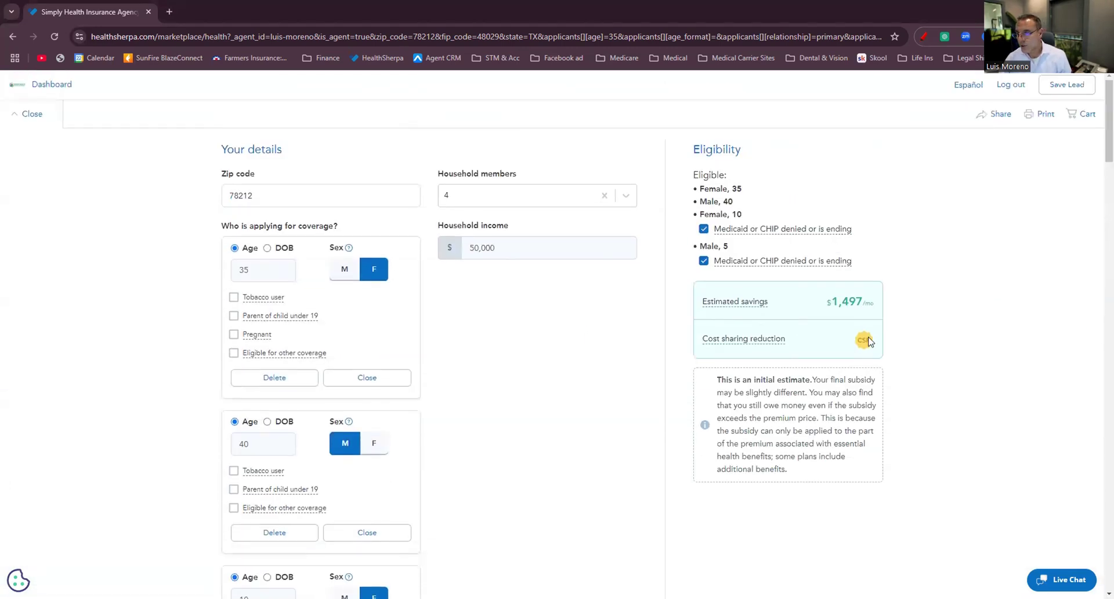
Circle the cost sharing reduction badge in red and handwrite 'Silver' beside it.
click(924, 36)
mouse_move(876, 329)
mouse_down()
mouse_move(843, 335)
mouse_move(947, 278)
mouse_up()
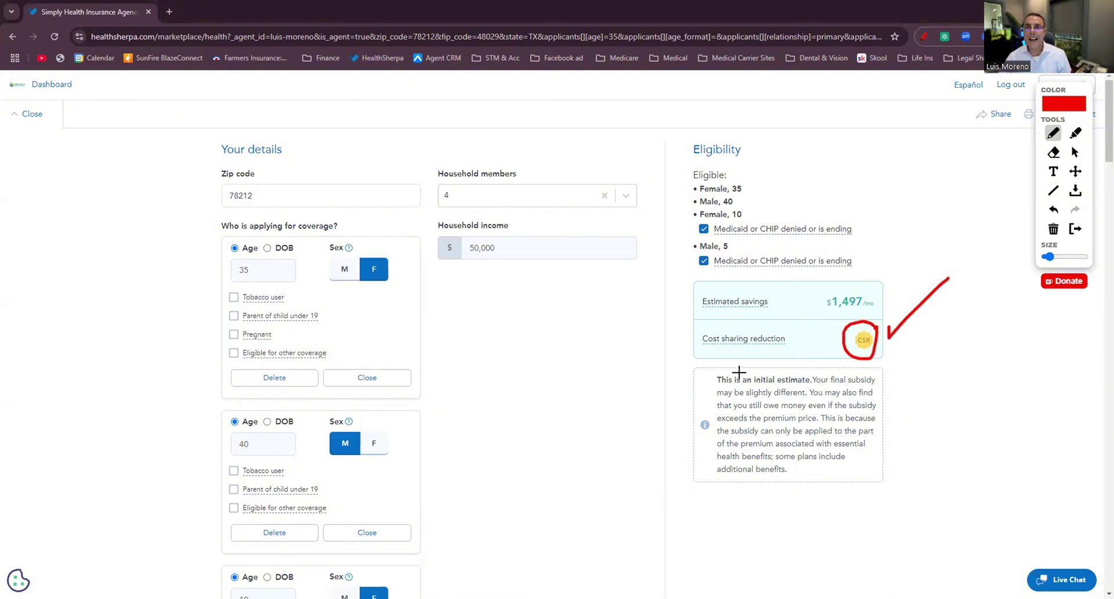
mouse_move(927, 383)
mouse_down()
mouse_move(910, 405)
mouse_move(935, 430)
mouse_move(974, 430)
mouse_move(985, 408)
mouse_up()
drag(1005, 413, 1009, 424)
drag(1023, 426, 1037, 403)
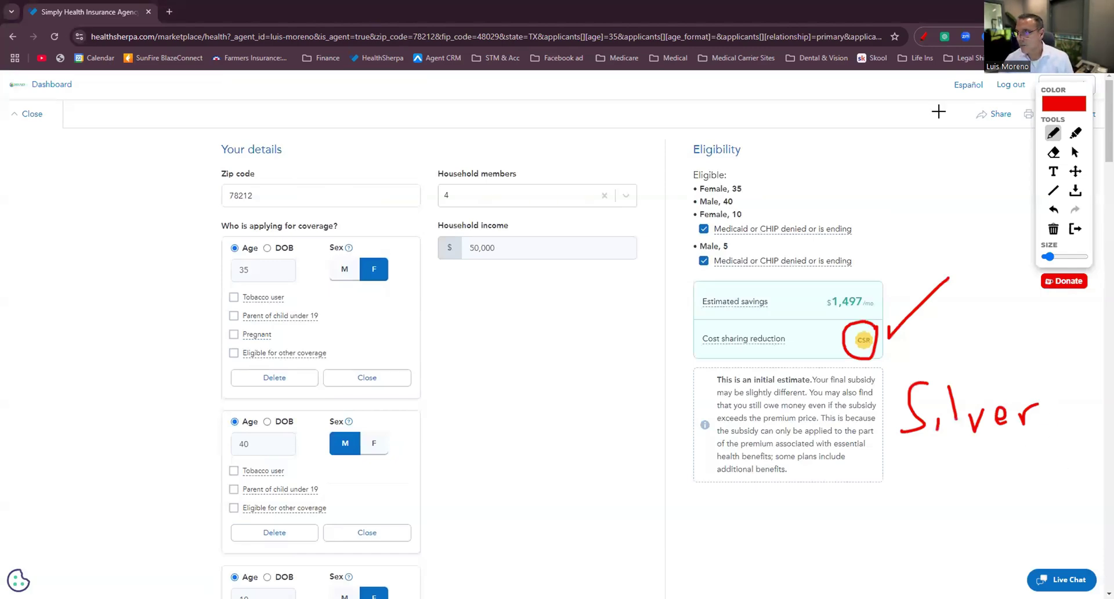
Clear the drawings and scroll through the 47 Silver plans, led by MyBlue Health Silver 405 HMO.
click(924, 37)
scroll(772, 311, down, 13)
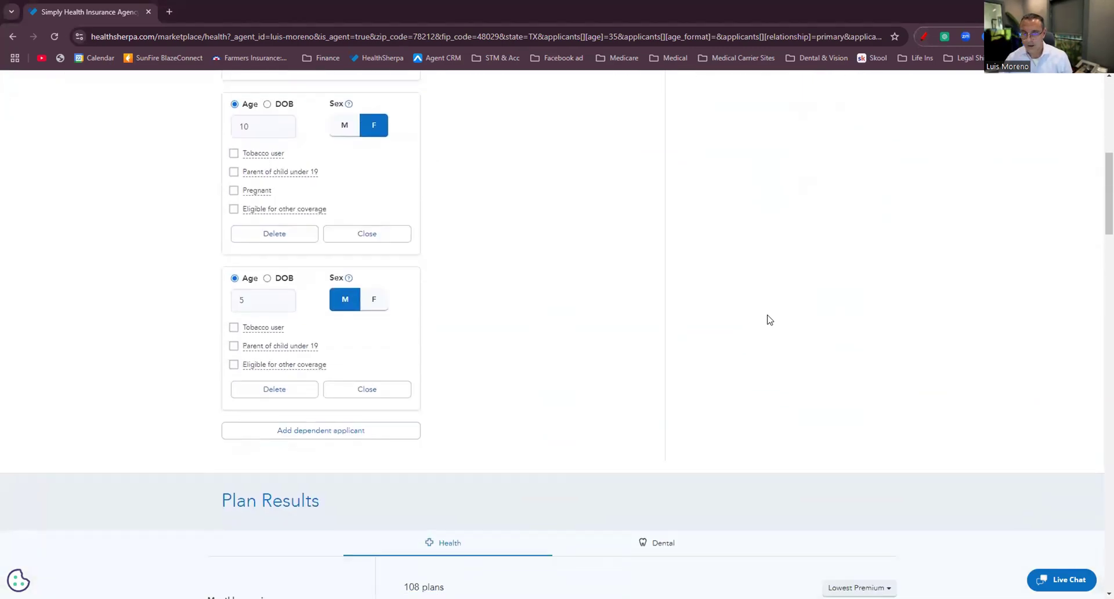
scroll(769, 321, down, 10)
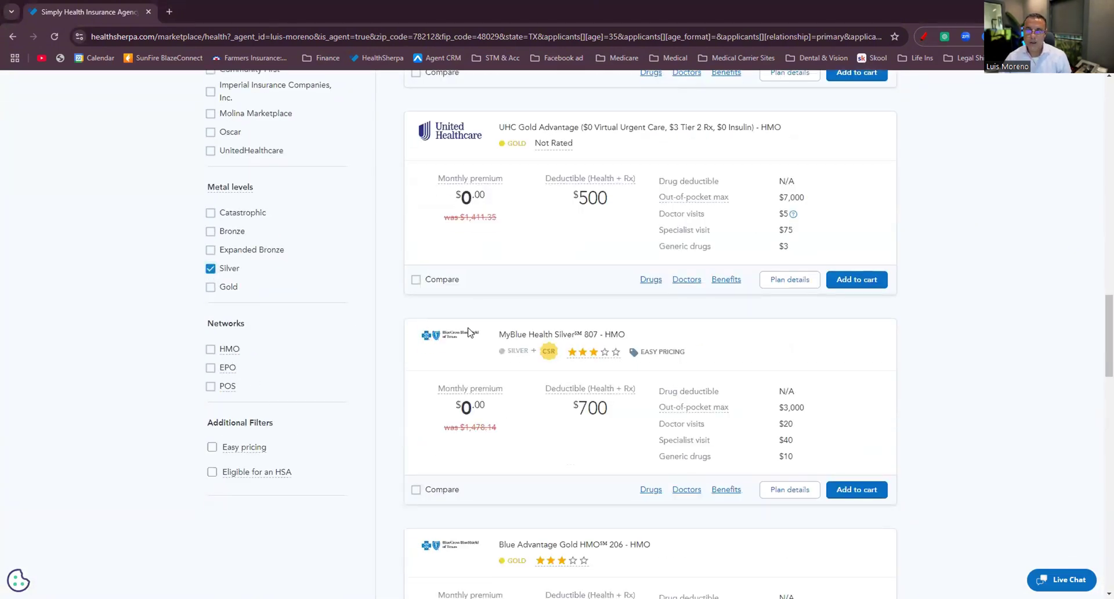
scroll(480, 335, up, 13)
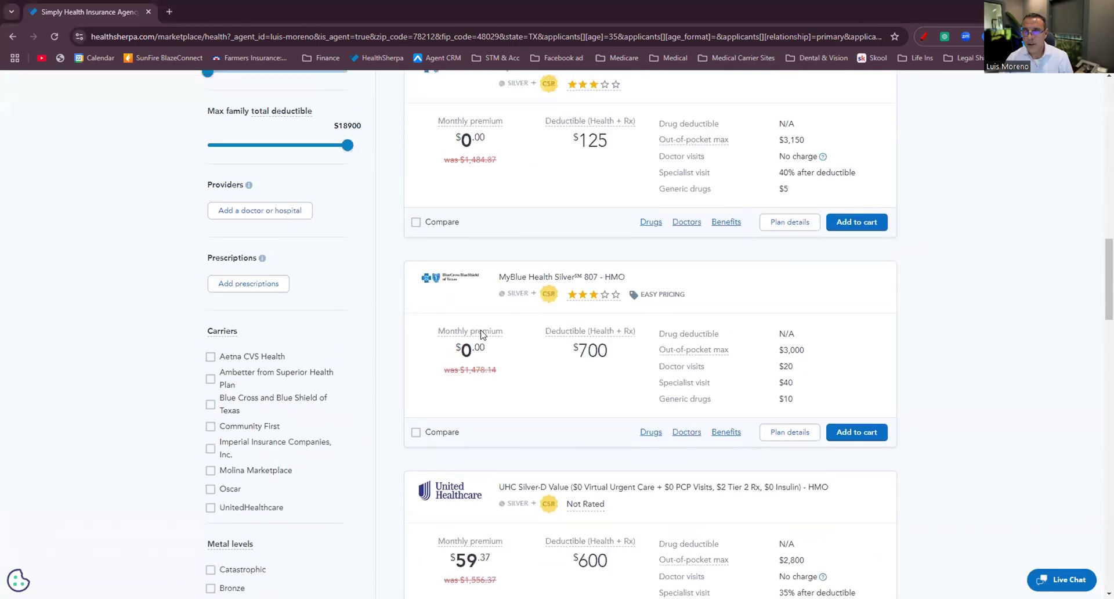
scroll(487, 307, down, 6)
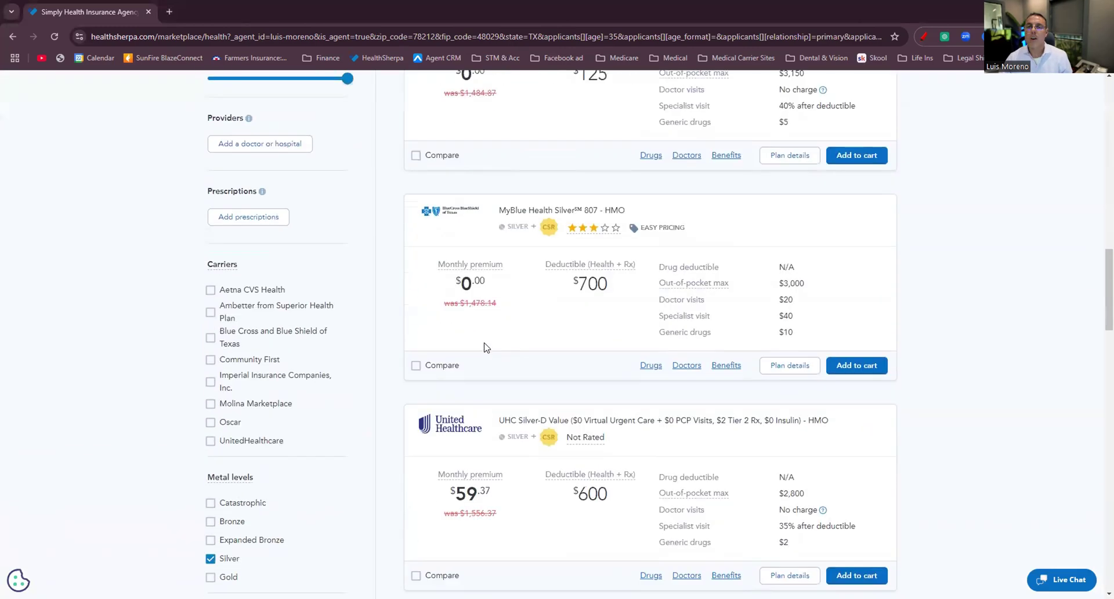
scroll(486, 352, up, 6)
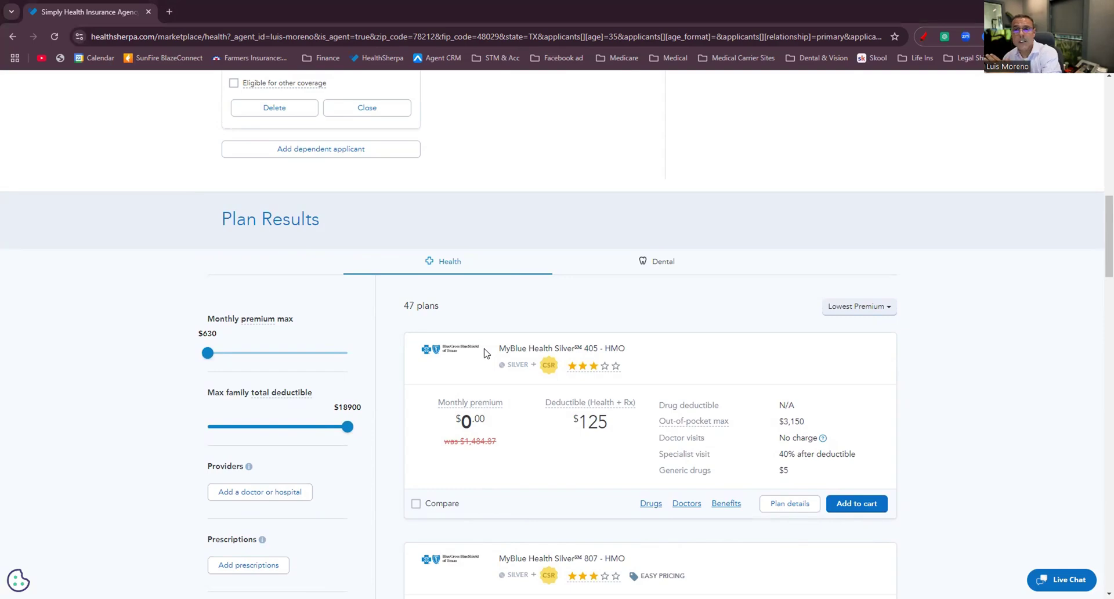
scroll(482, 352, down, 5)
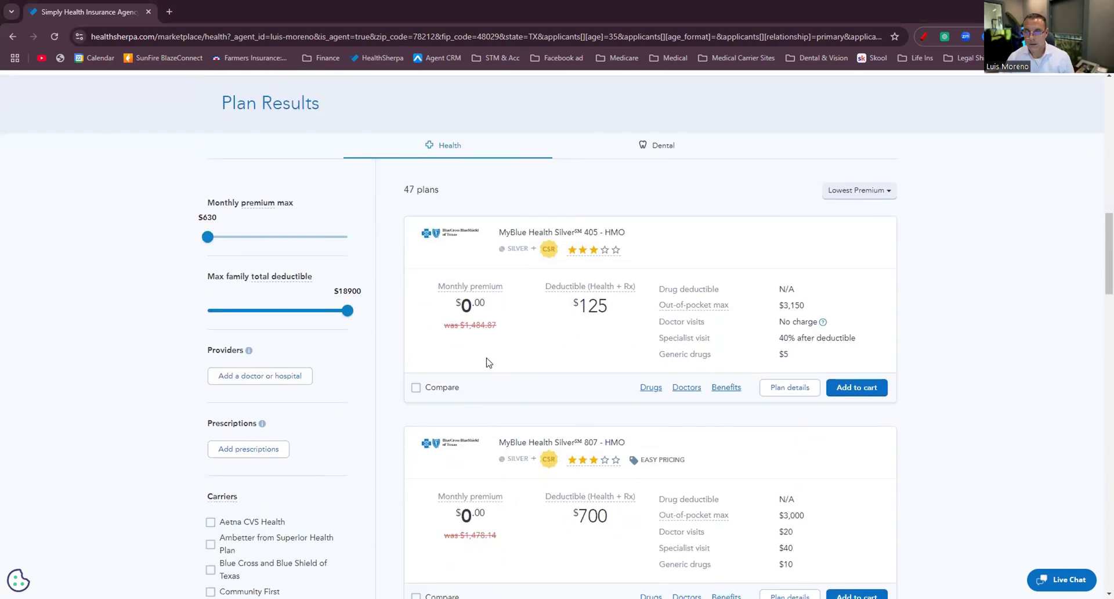
scroll(453, 358, down, 3)
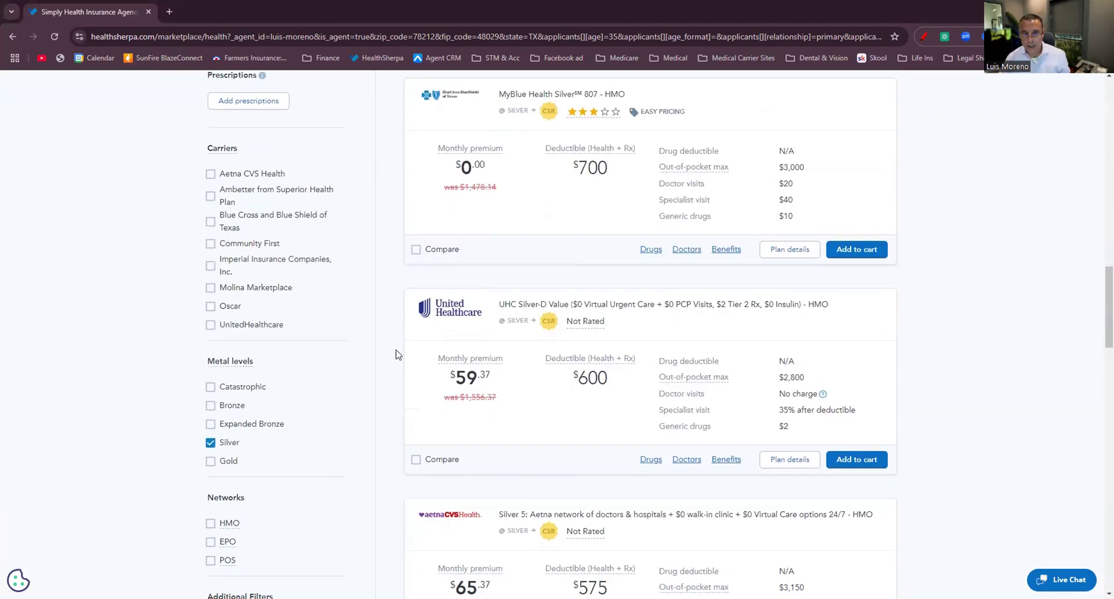
Switch the metal level filter from Silver to Expanded Bronze and limit carriers to Blue Cross and Blue Shield of Texas.
click(211, 442)
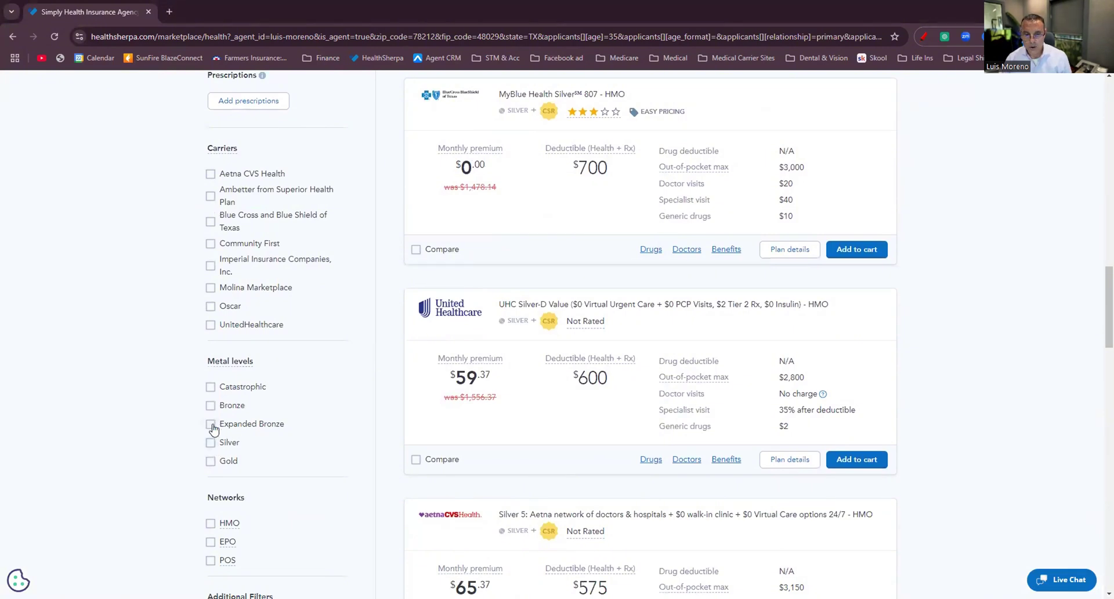
click(211, 423)
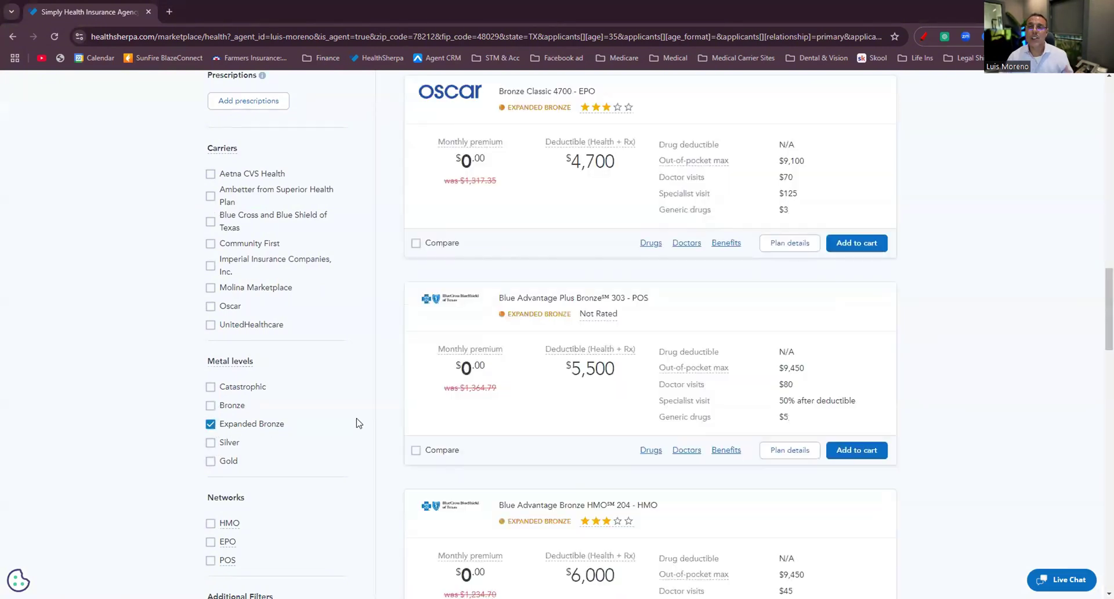
scroll(491, 414, up, 14)
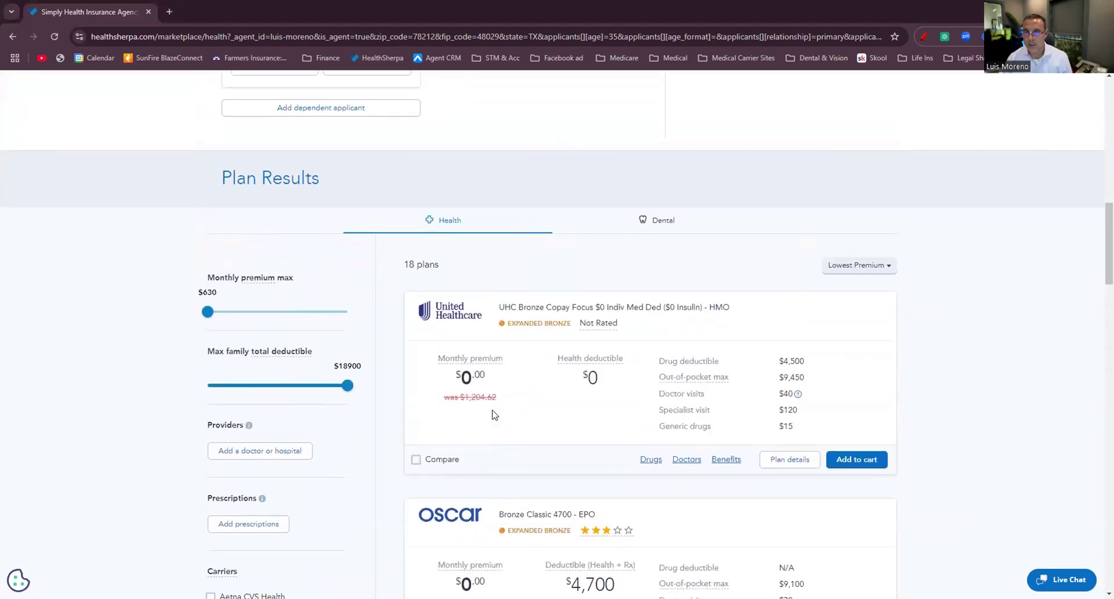
scroll(493, 415, down, 6)
scroll(493, 415, down, 5)
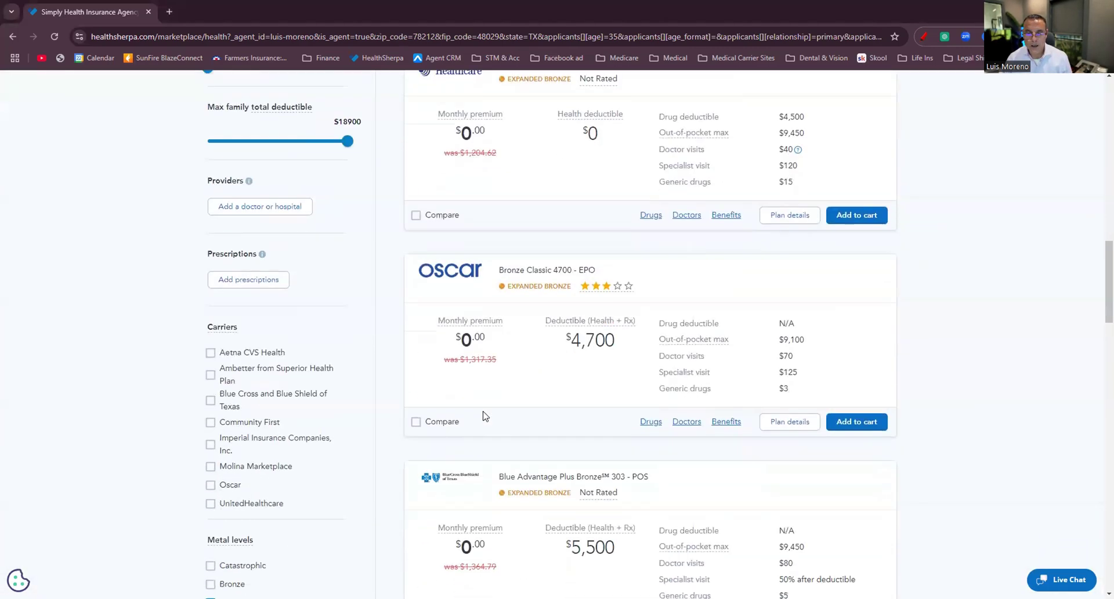
click(213, 399)
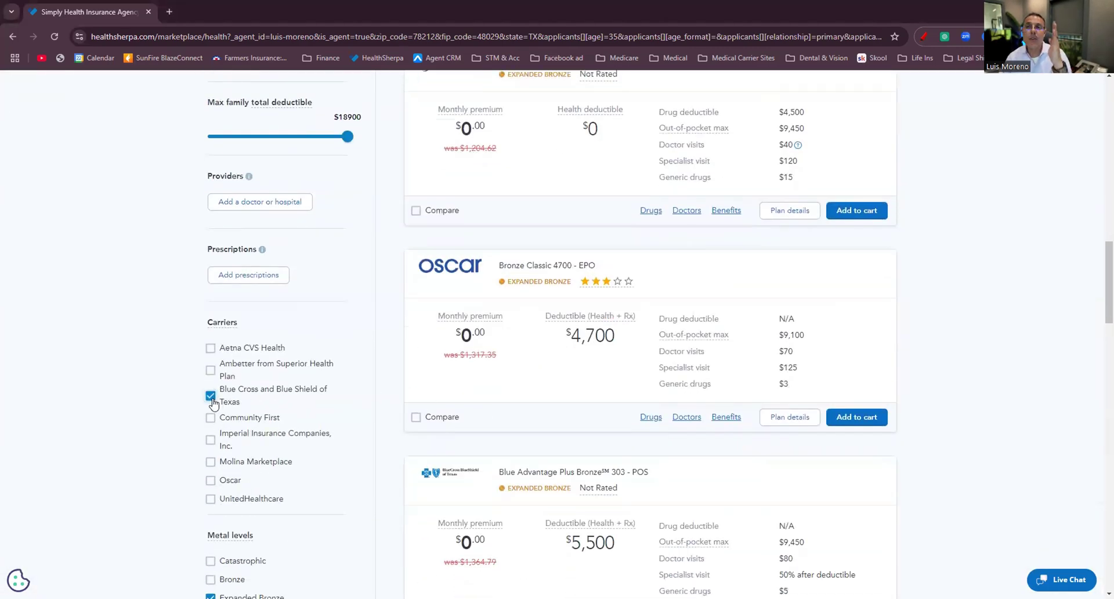
scroll(529, 378, up, 5)
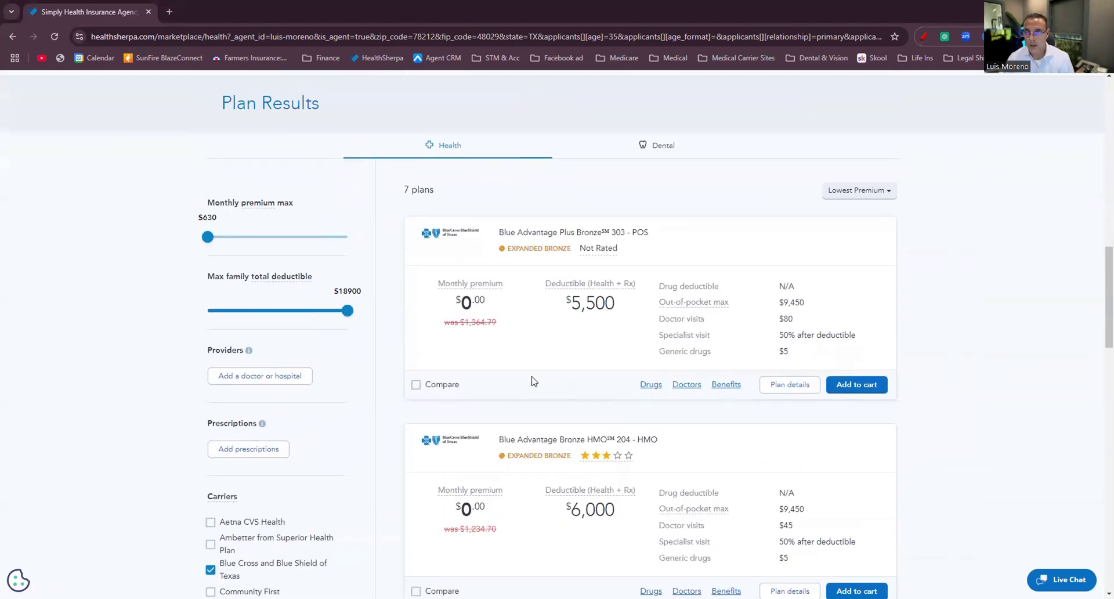
scroll(577, 351, down, 2)
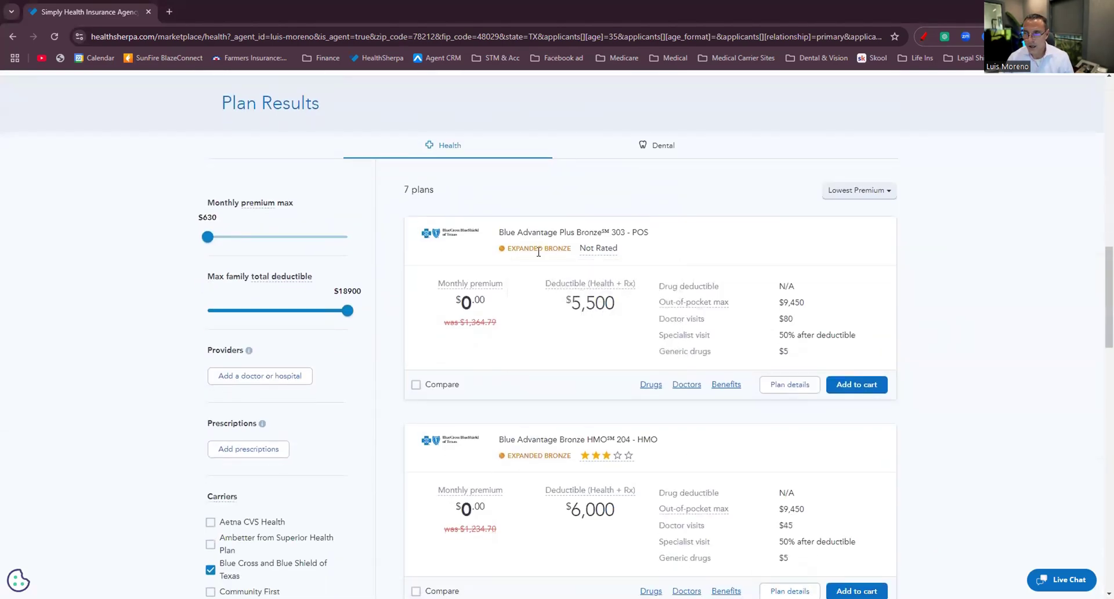
scroll(632, 314, down, 5)
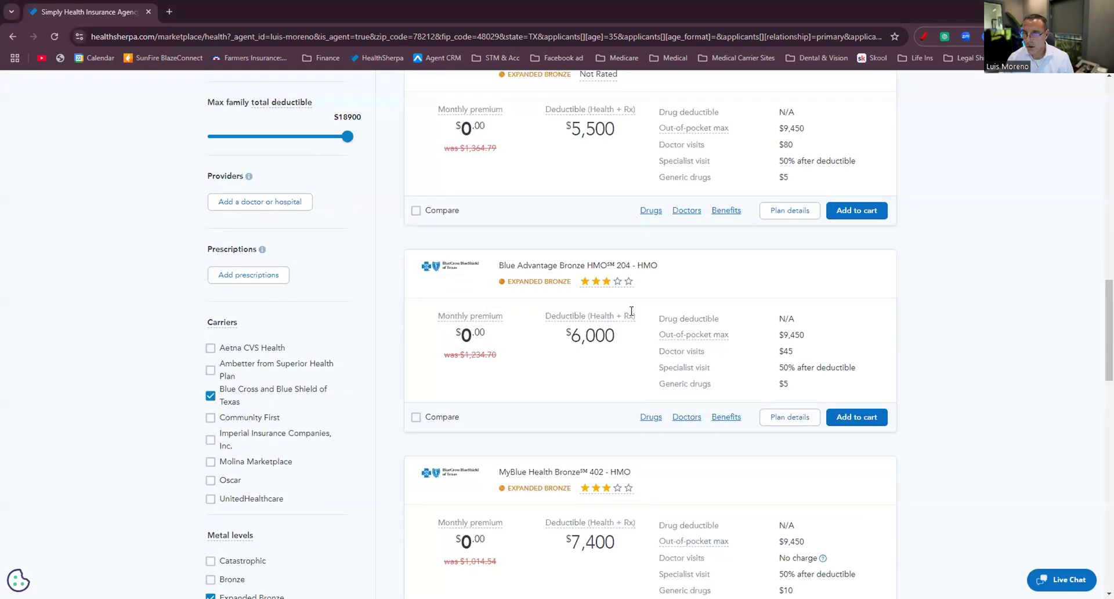
scroll(633, 315, down, 8)
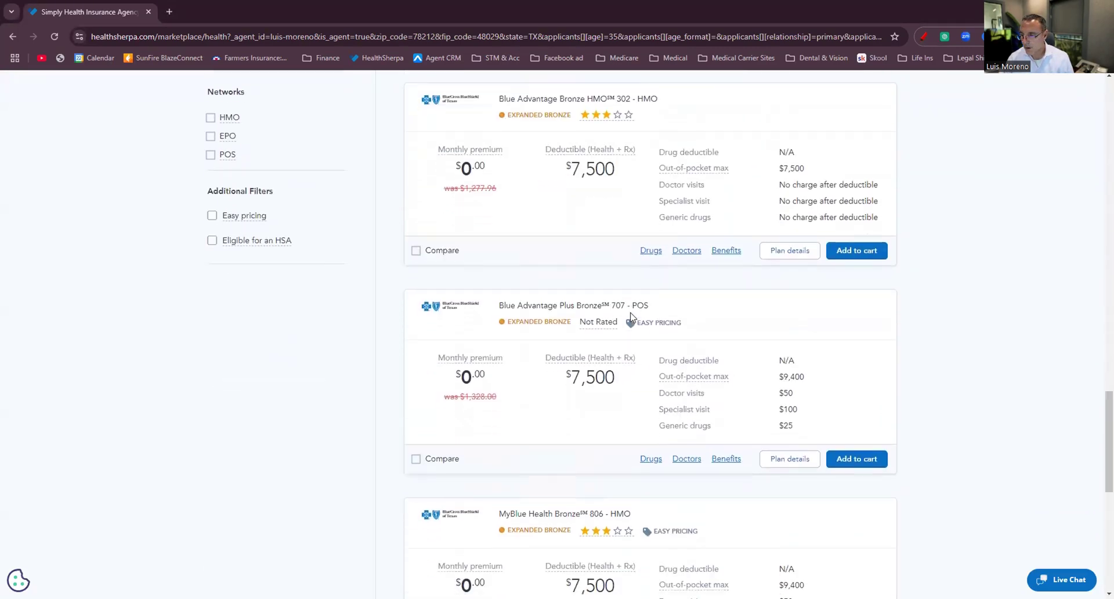
Add Blue Advantage Plus Bronze 707 to Compare, then filter to Silver and add MyBlue Health Silver 807.
click(416, 458)
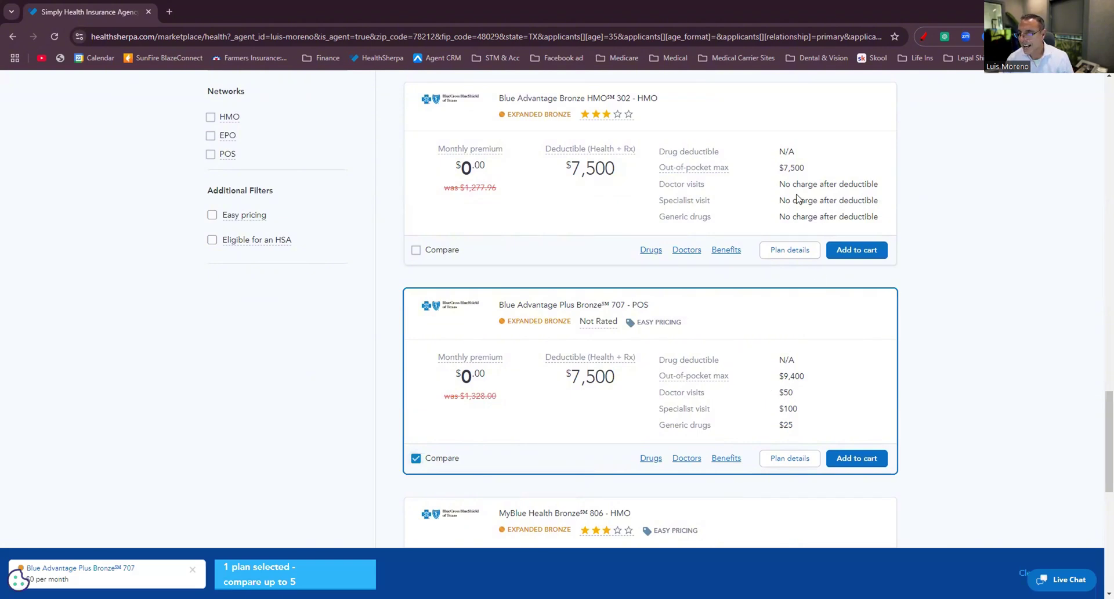
scroll(829, 218, up, 3)
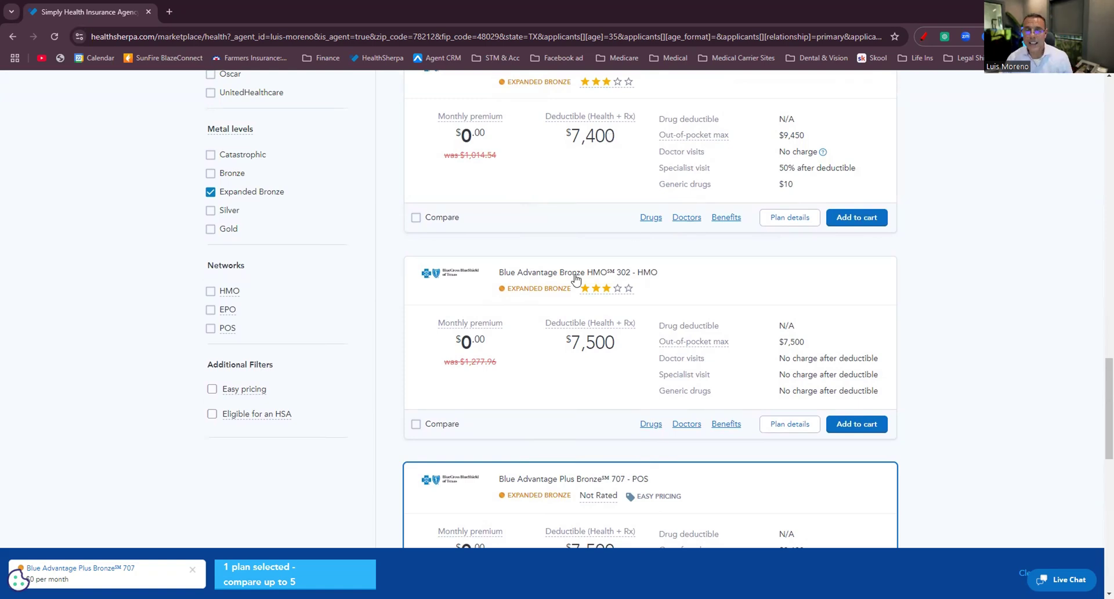
click(210, 210)
click(210, 192)
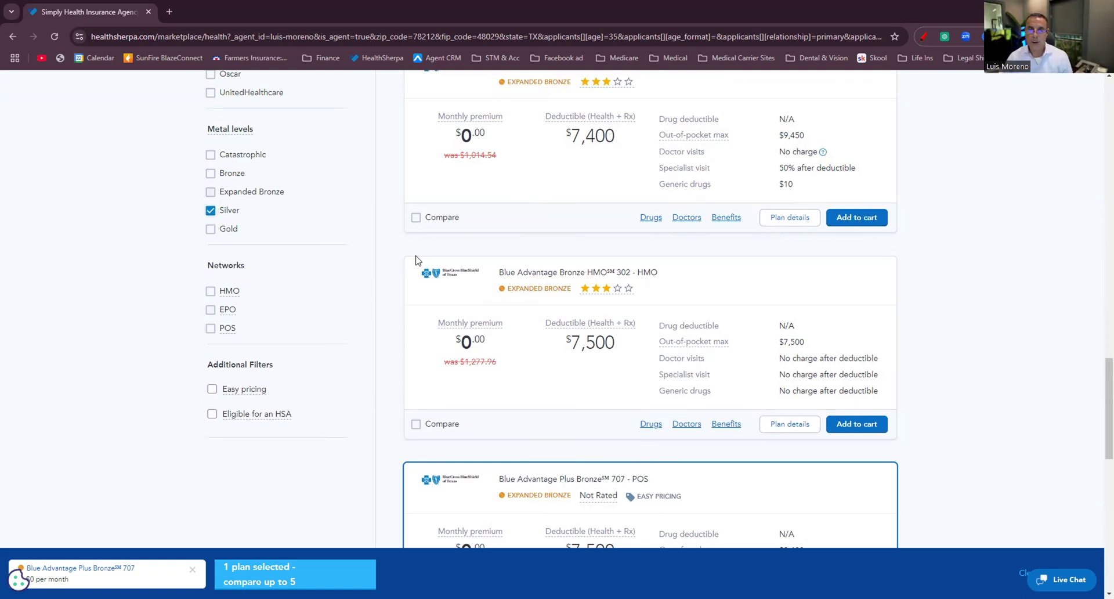
scroll(604, 346, up, 10)
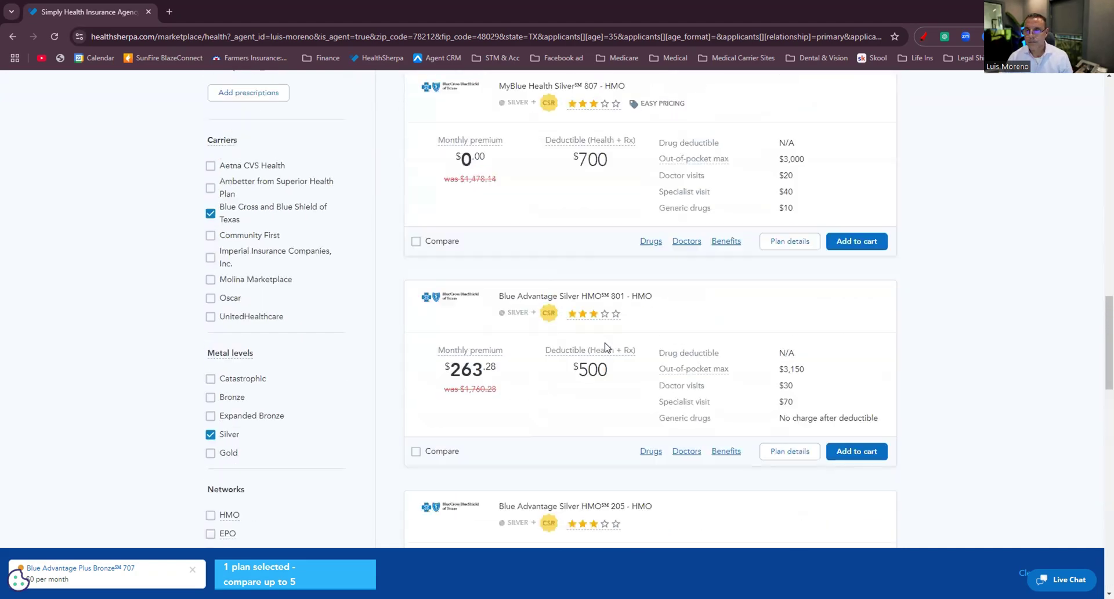
scroll(432, 400, down, 2)
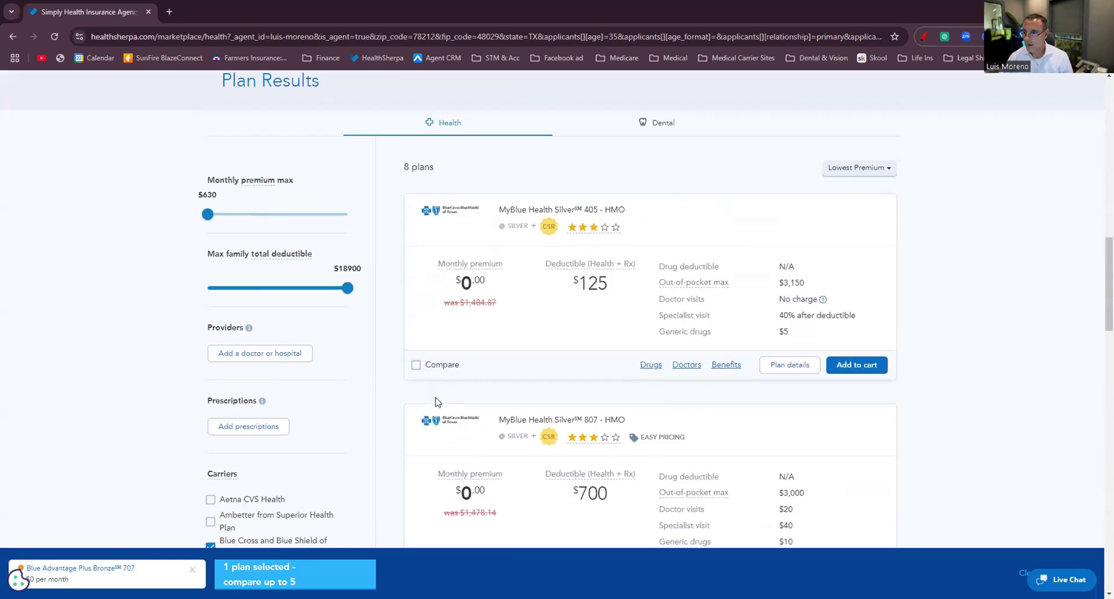
click(416, 483)
Filter to Gold plans, add MyBlue Health Gold 808 to Compare, and open the three-plan comparison.
scroll(239, 458, down, 4)
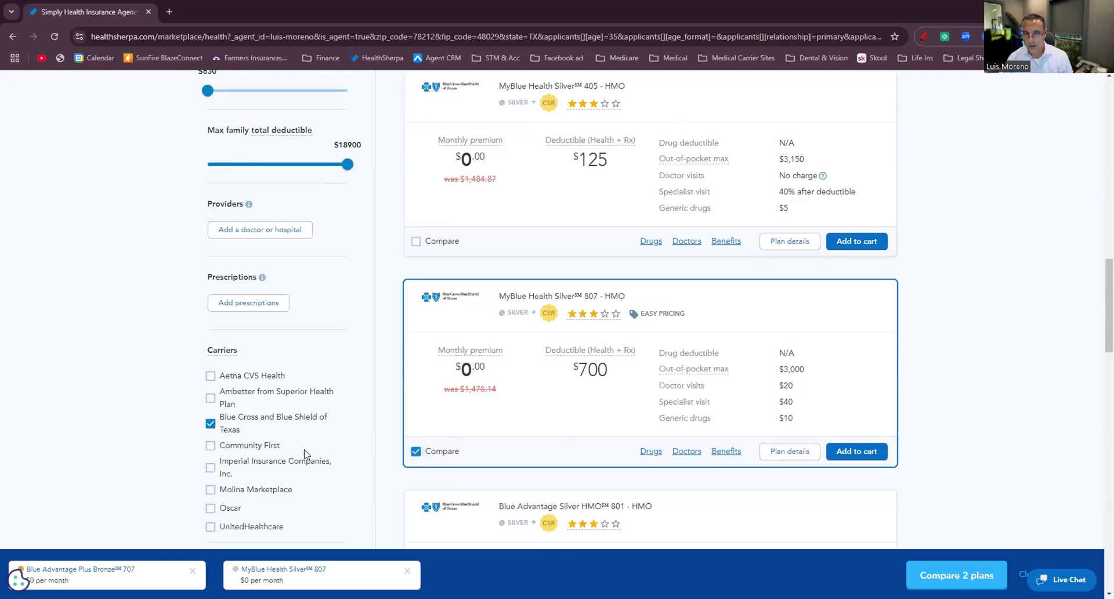
click(211, 442)
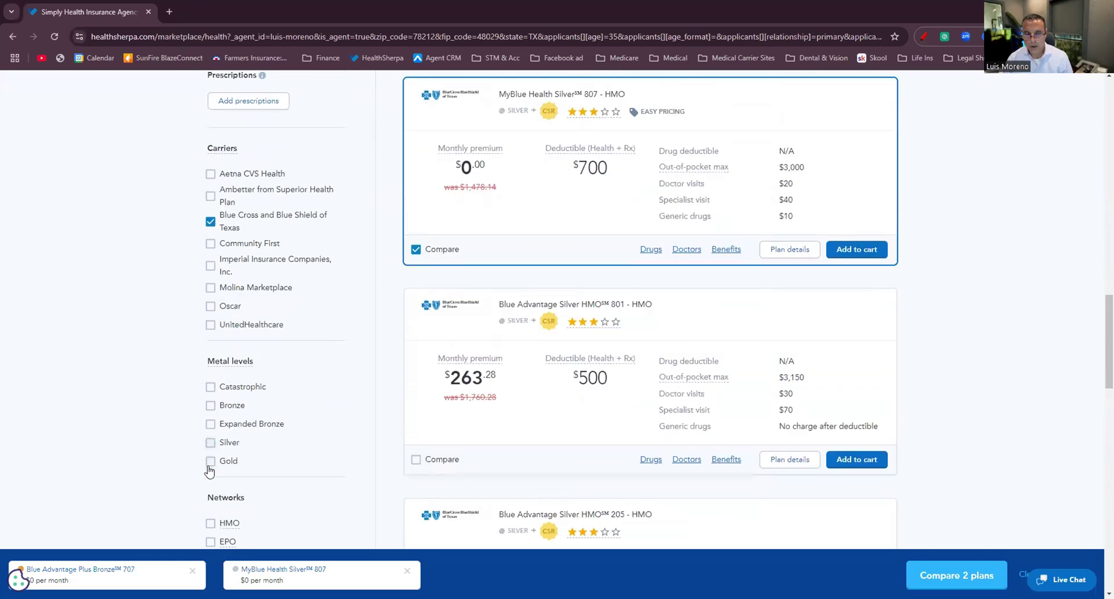
click(210, 461)
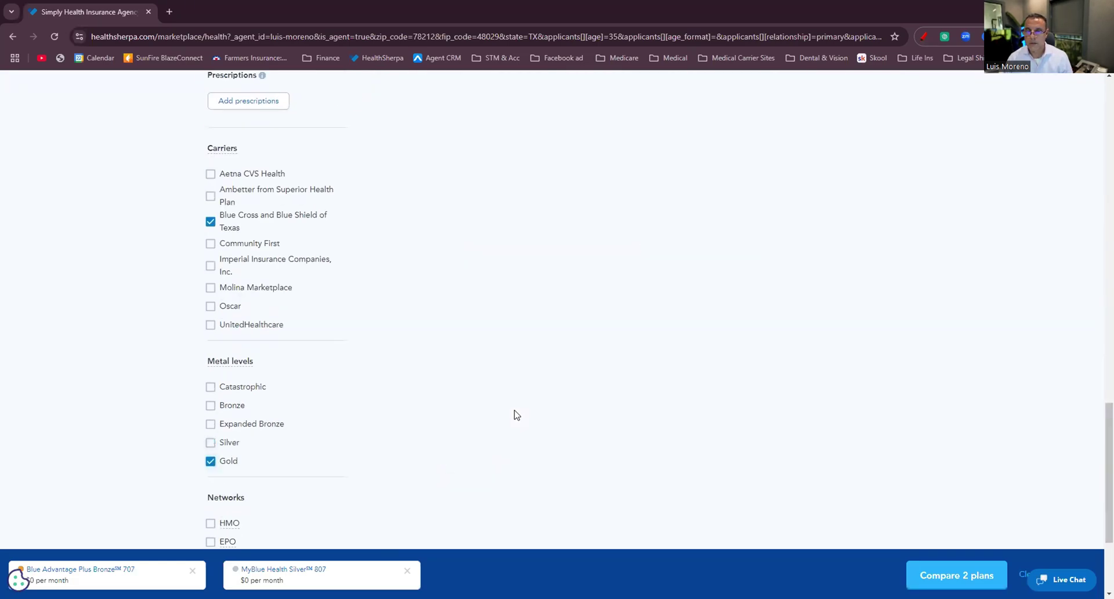
scroll(512, 412, up, 3)
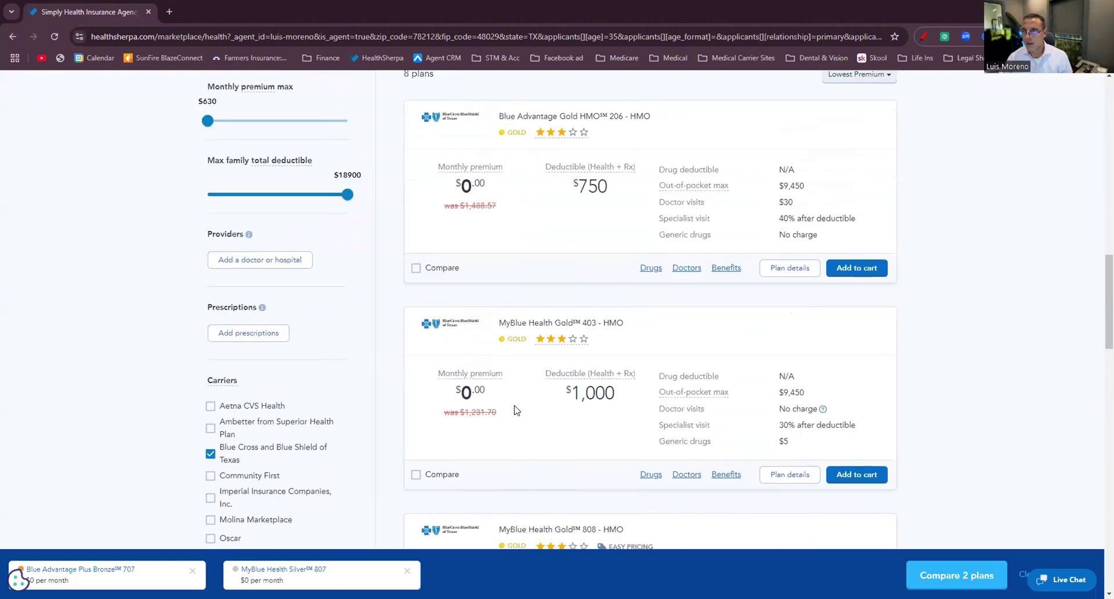
scroll(803, 325, down, 3)
scroll(801, 374, down, 1)
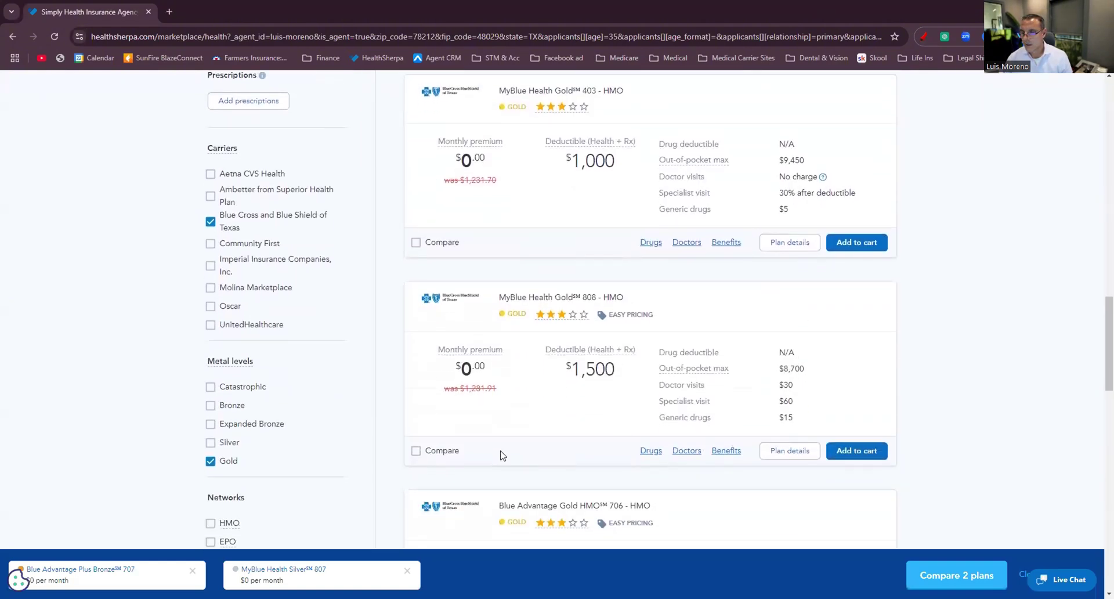
click(416, 451)
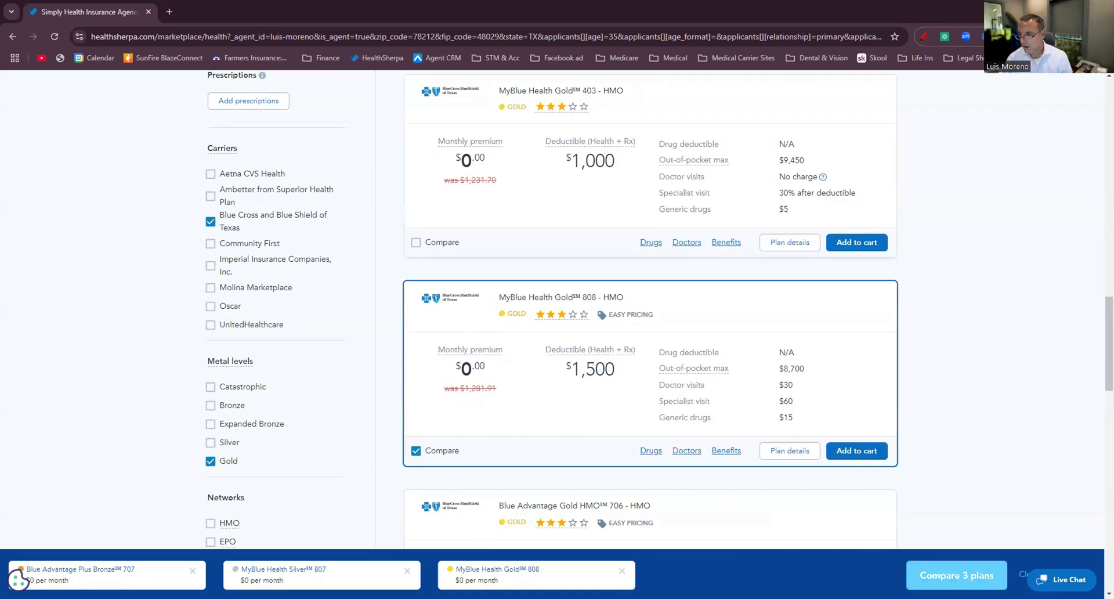
click(986, 575)
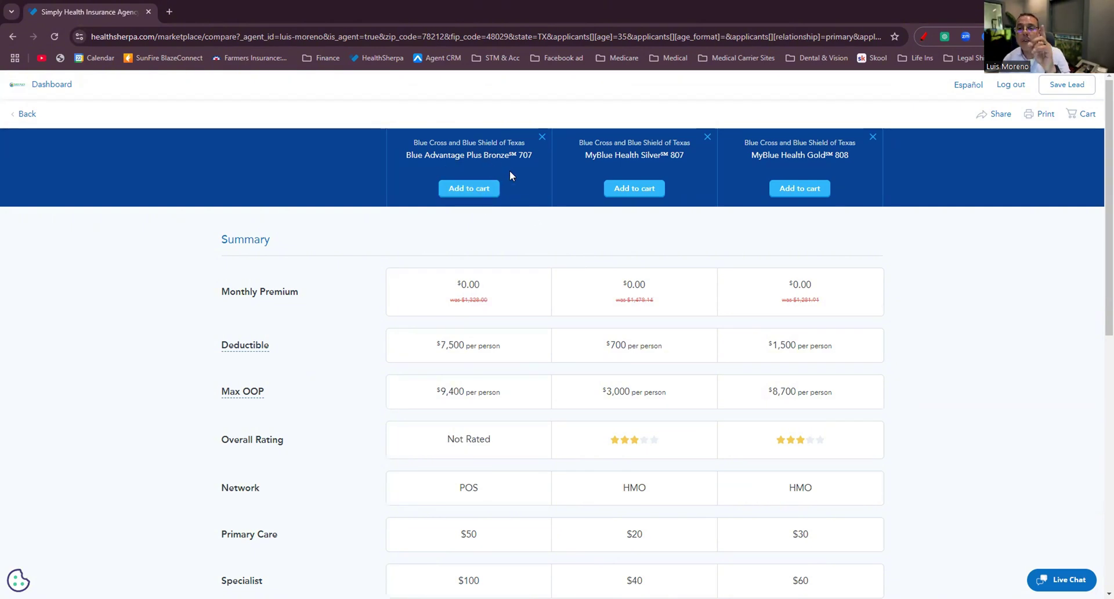
Review the comparison: deductibles $7,500, $700, $1,500; max out-of-pocket $9,400, $3,000, $8,700.
scroll(536, 181, down, 2)
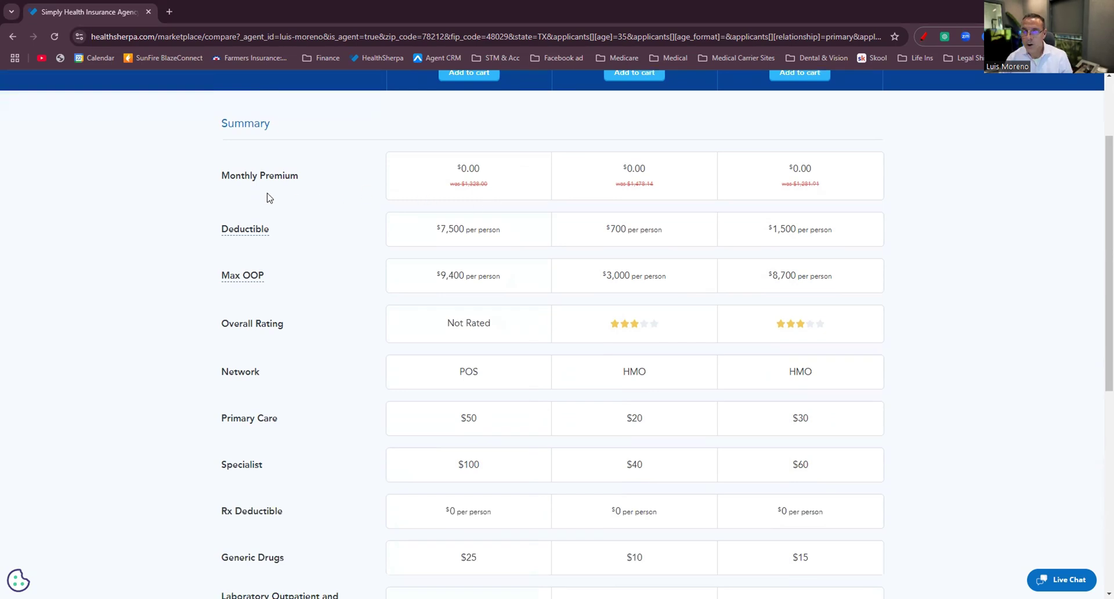
scroll(226, 201, up, 1)
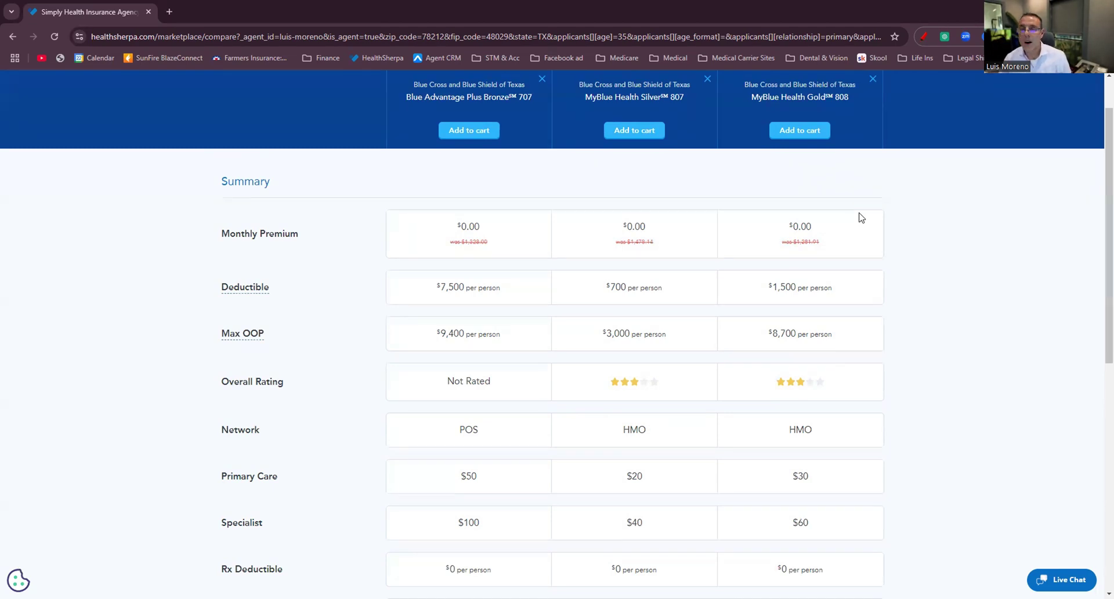
Circle the Deductible and Max OOP rows in red and tick Silver's $700 deductible and $3,000 max OOP.
click(924, 37)
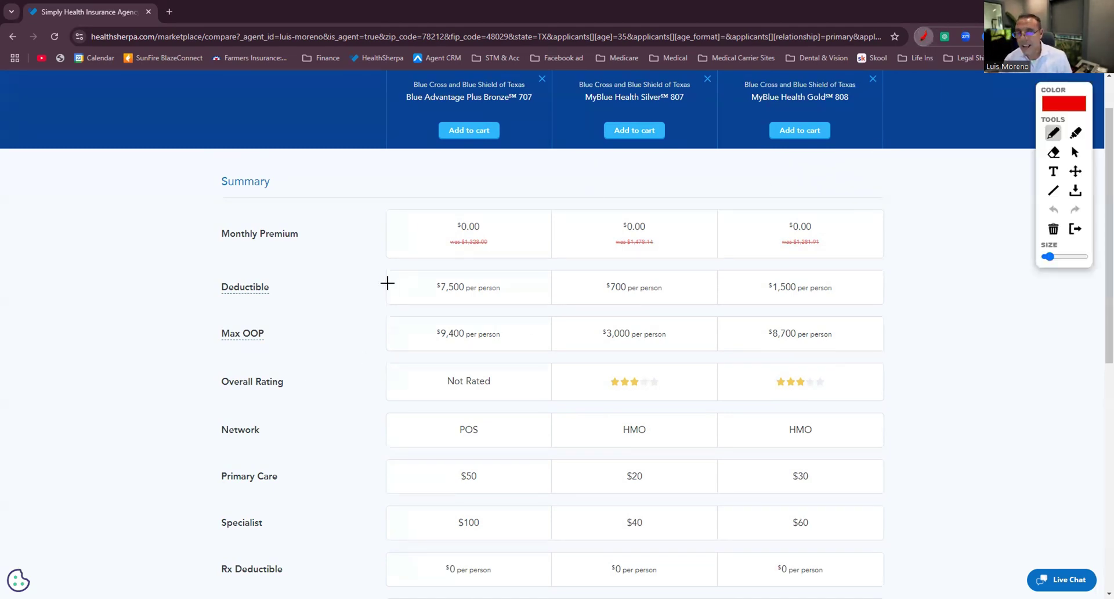
mouse_move(290, 315)
mouse_down()
mouse_move(211, 338)
mouse_move(372, 364)
mouse_move(887, 348)
mouse_move(821, 306)
mouse_move(288, 309)
mouse_move(241, 268)
mouse_move(268, 302)
mouse_move(807, 304)
mouse_move(901, 285)
mouse_move(592, 266)
mouse_move(253, 264)
mouse_up()
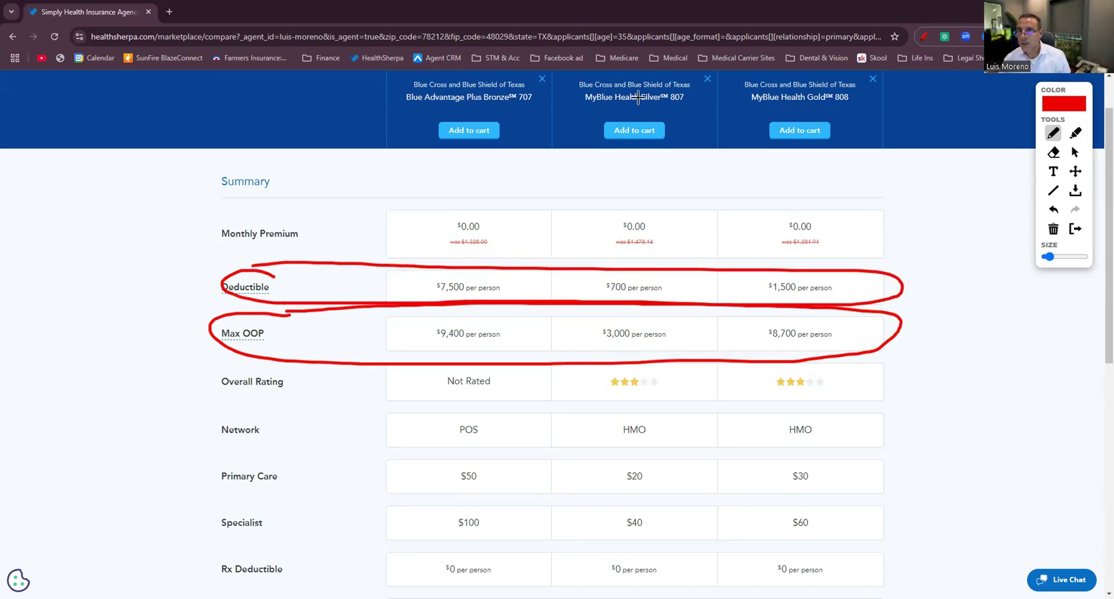
drag(698, 287, 751, 264)
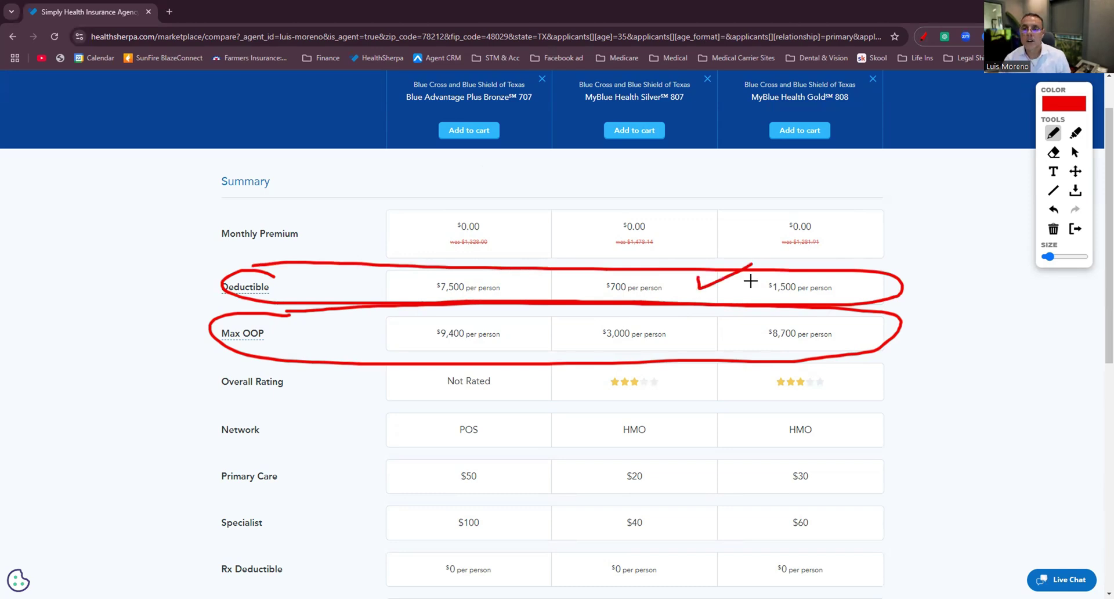
drag(693, 331, 749, 310)
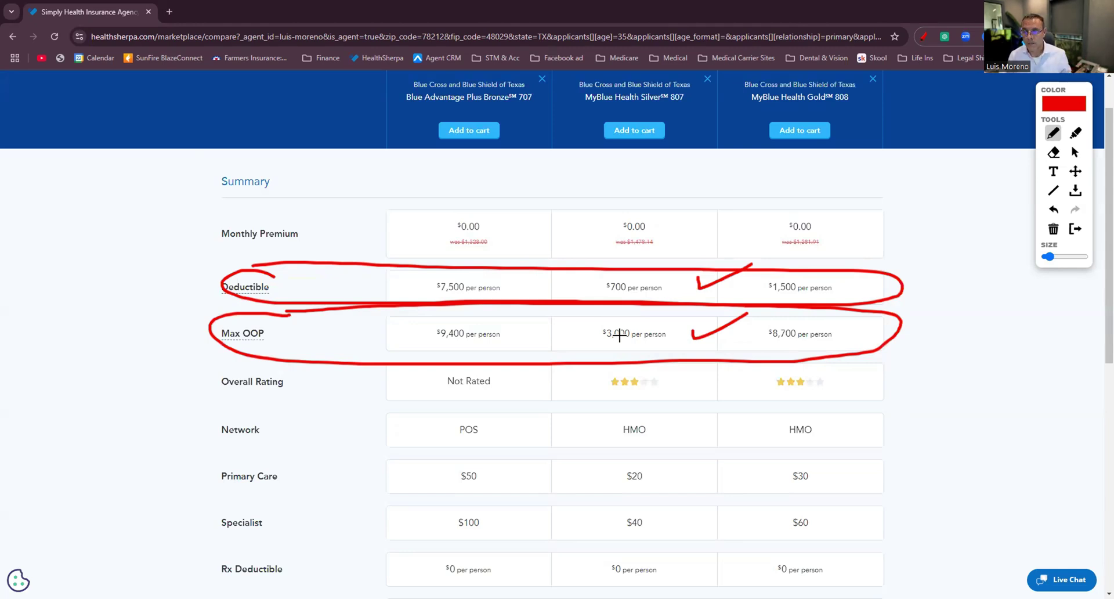
Tick Silver's $20 primary care and $40 specialist costs, then circle the Rx Deductible row.
scroll(786, 365, down, 3)
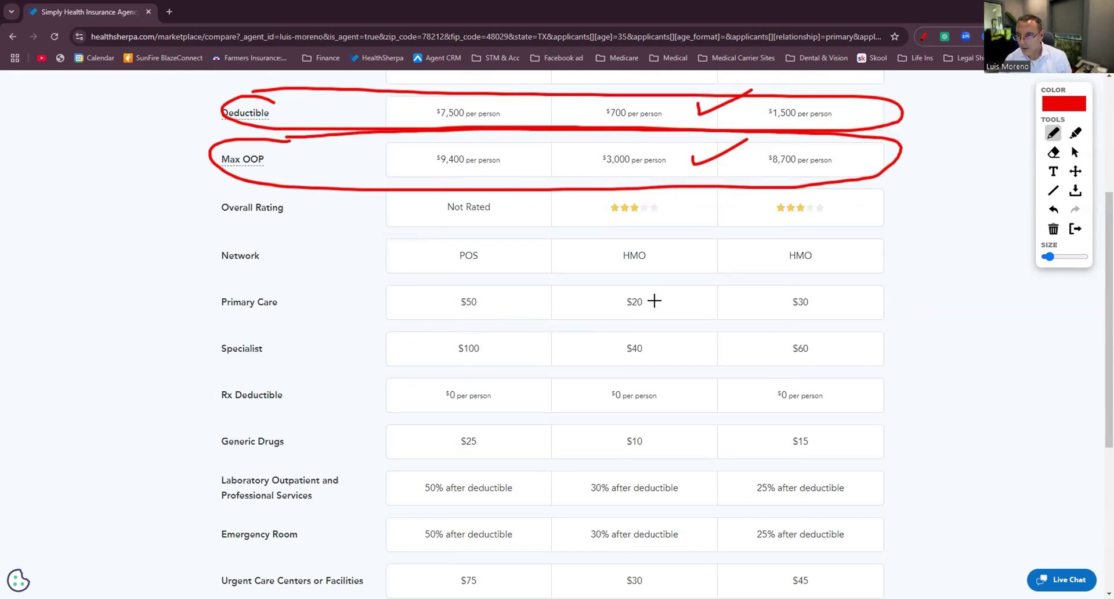
drag(653, 301, 700, 274)
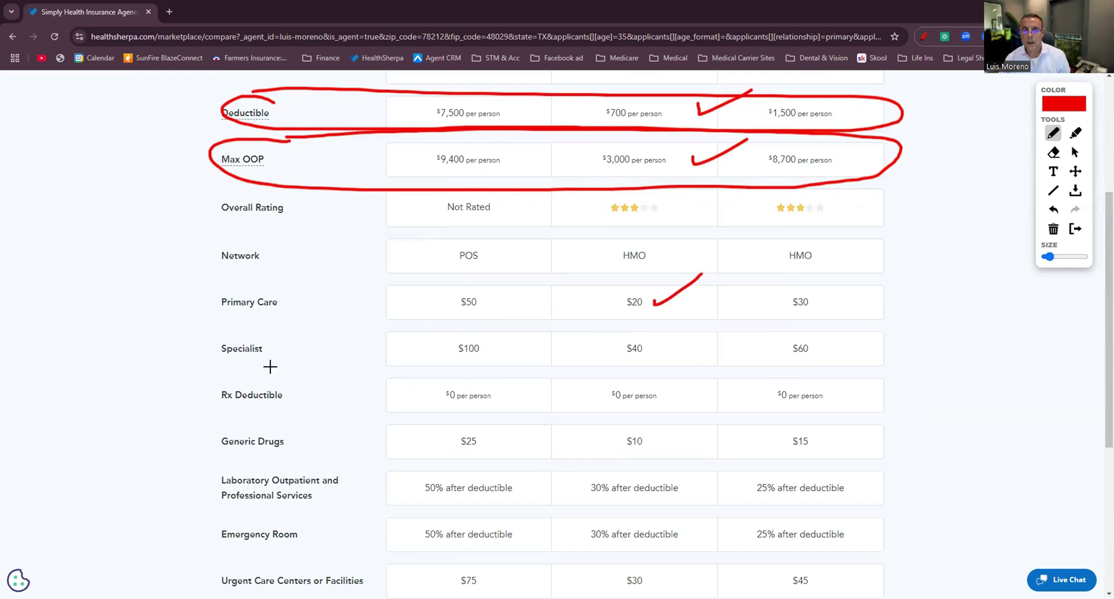
drag(661, 347, 707, 347)
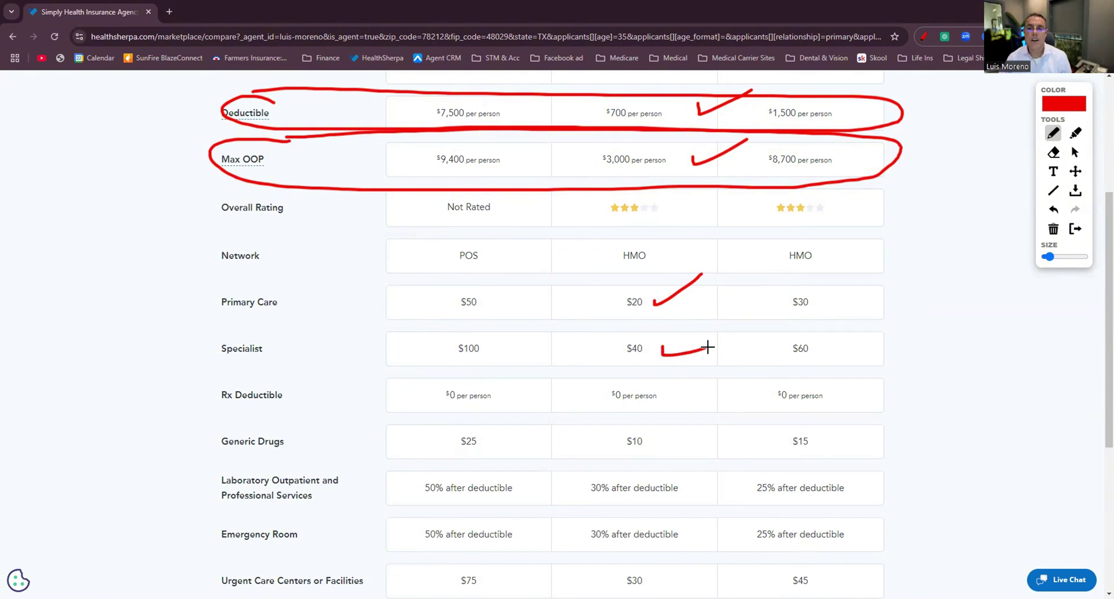
scroll(707, 347, down, 2)
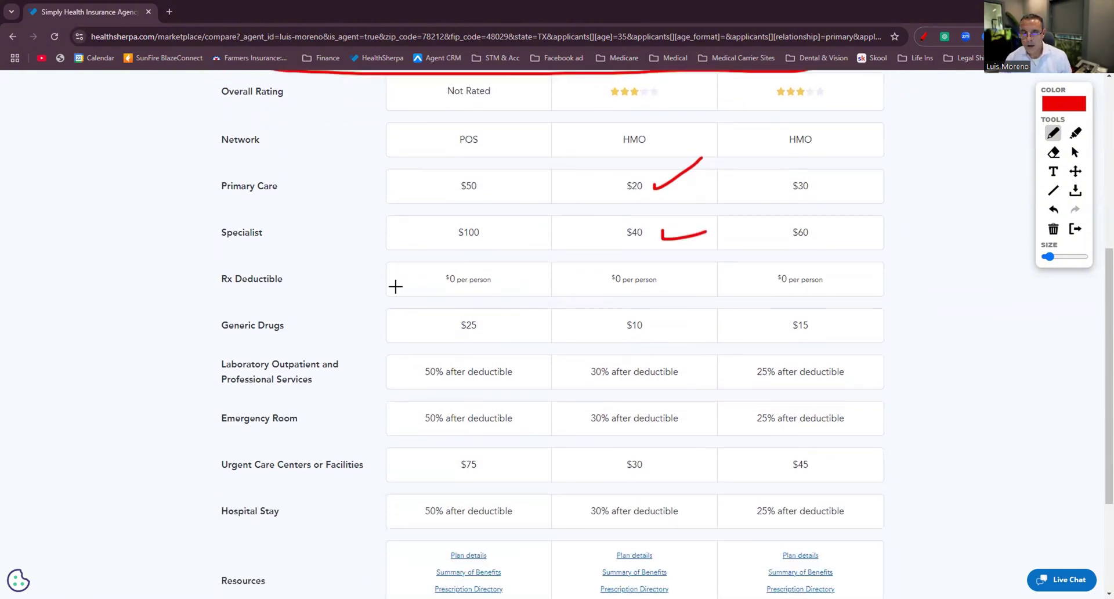
mouse_move(311, 264)
mouse_down()
mouse_move(251, 258)
mouse_move(505, 304)
mouse_move(886, 276)
mouse_move(294, 259)
mouse_up()
drag(664, 320, 717, 300)
scroll(717, 300, down, 3)
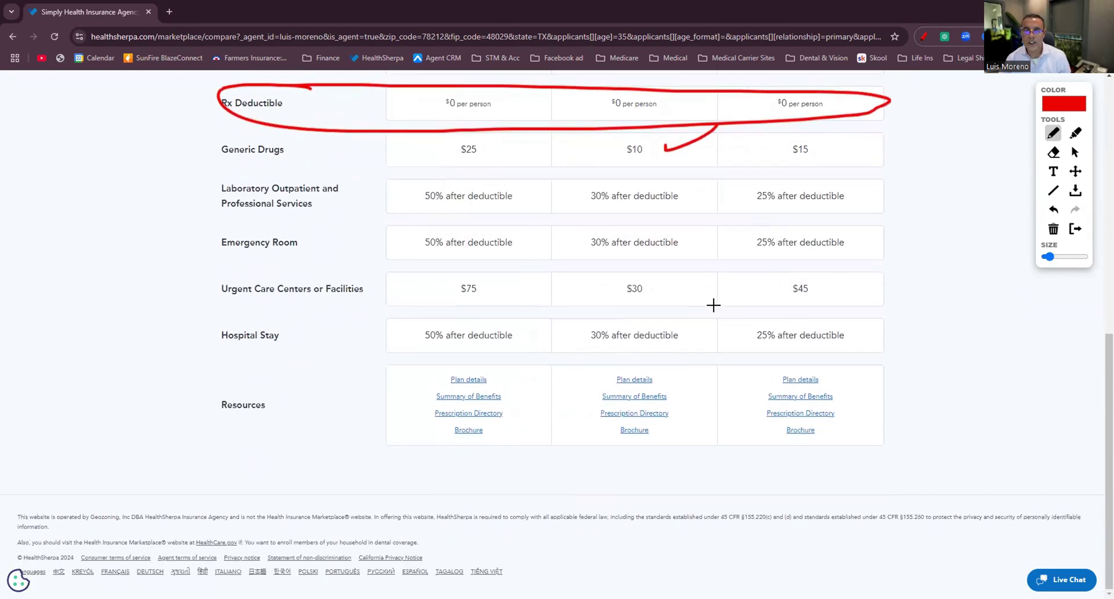
scroll(713, 305, up, 9)
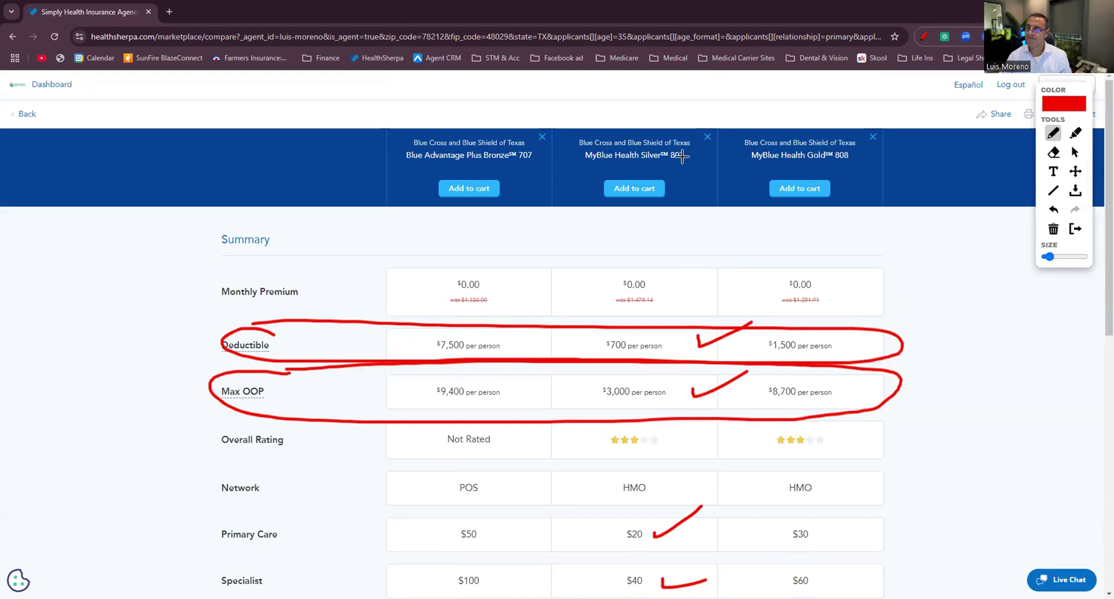
Clear the red annotations and return to the plan results list.
click(922, 37)
click(28, 114)
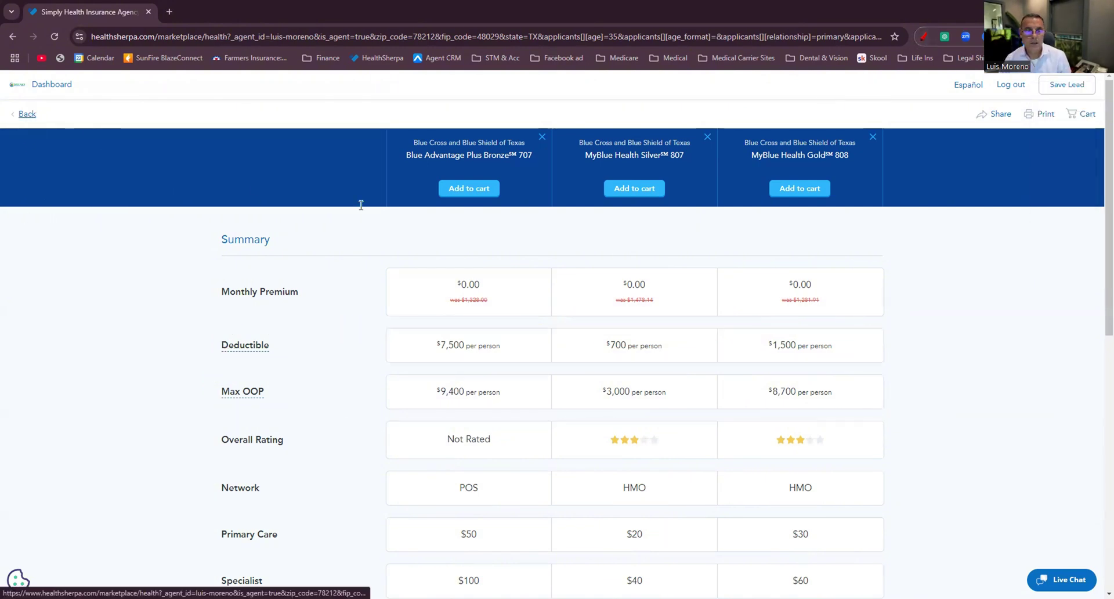
scroll(492, 258, down, 10)
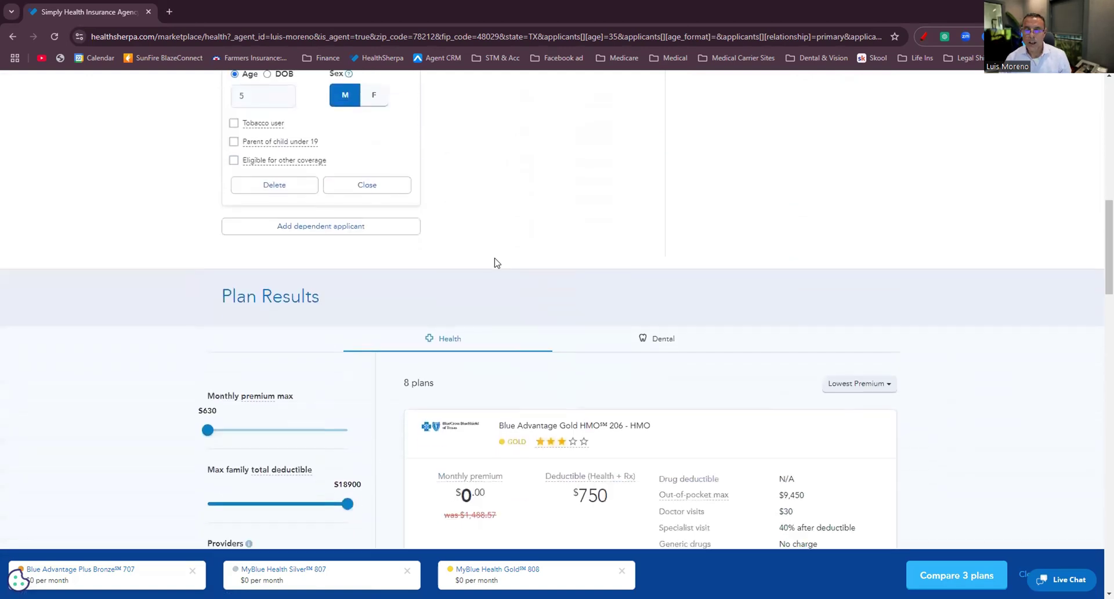
scroll(494, 262, down, 5)
In the Add a provider dialog, search 'the university' and scroll through the matching providers.
click(277, 259)
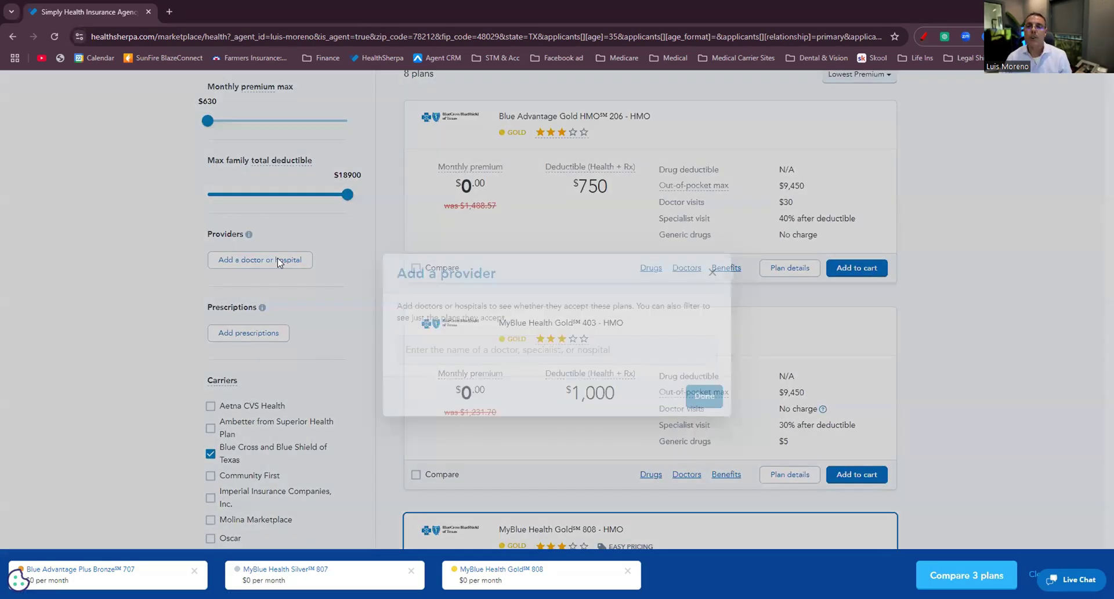
click(492, 349)
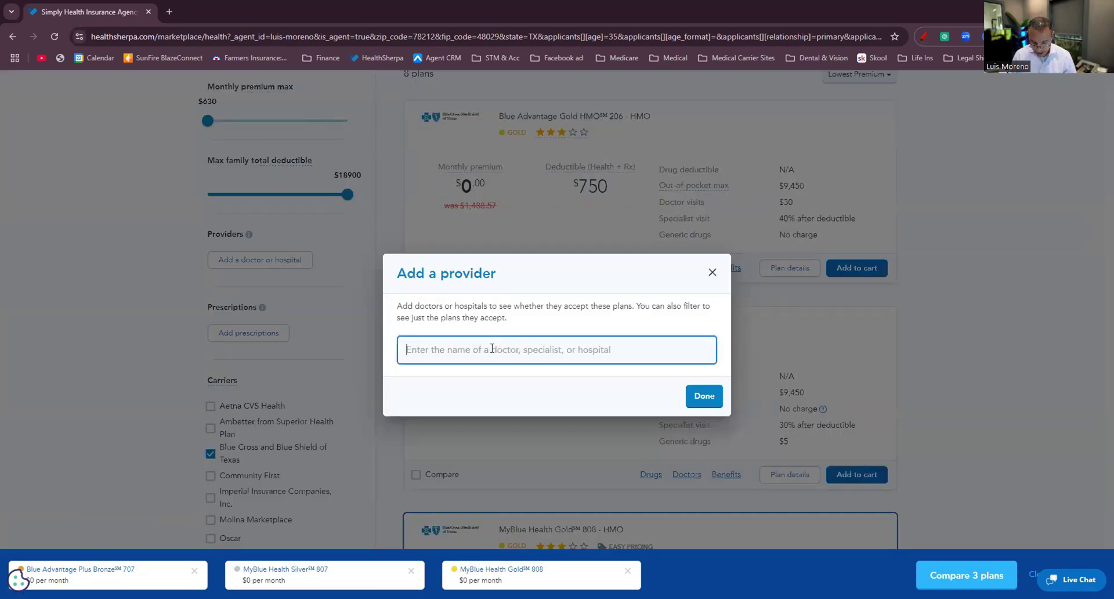
text(the )
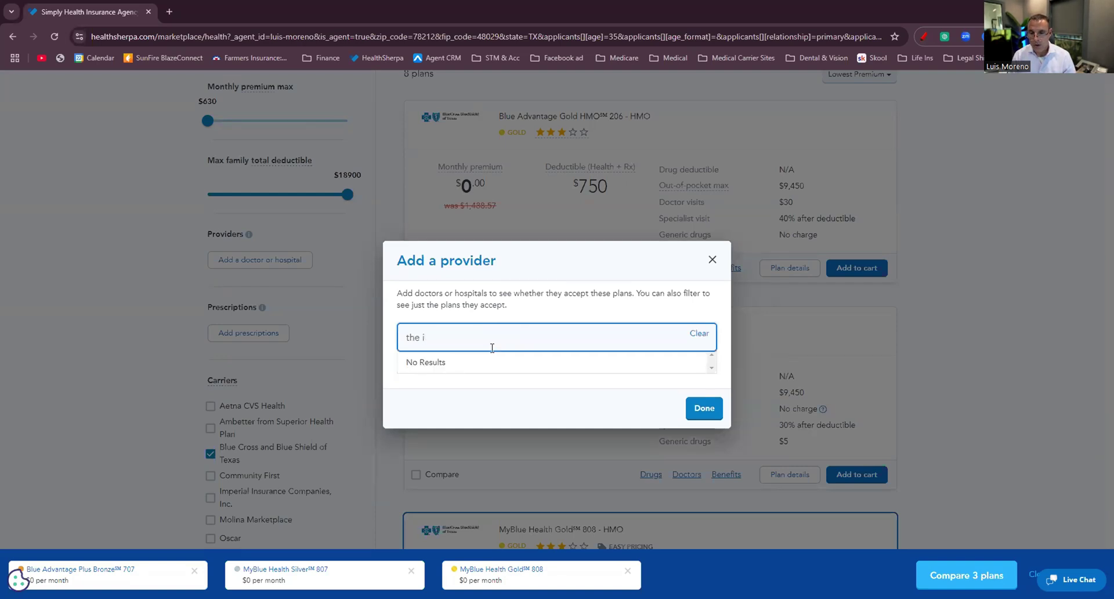
text(univer)
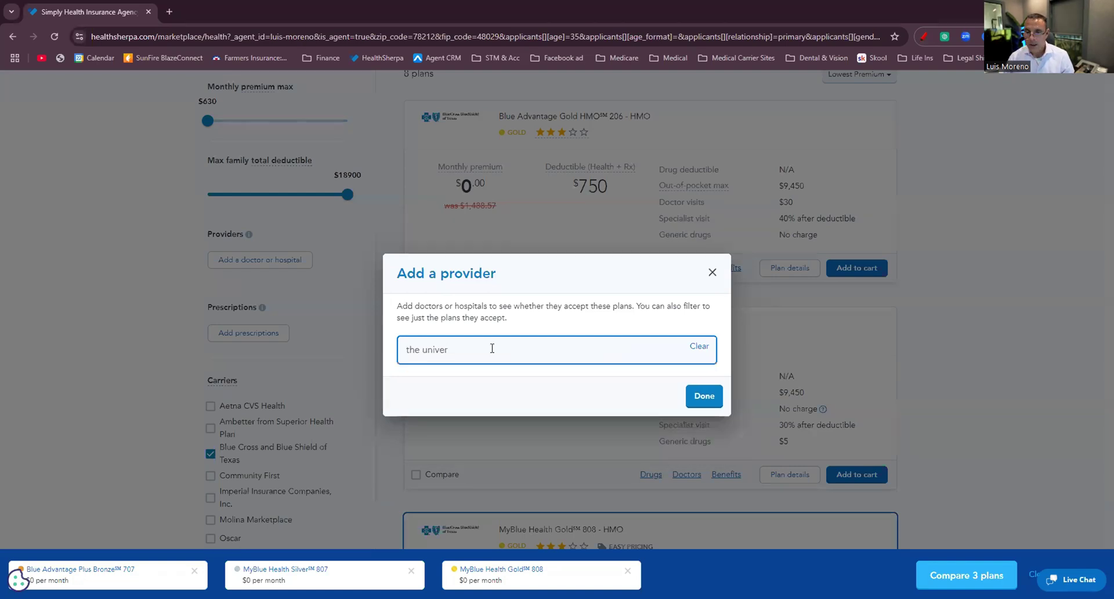
text(sit)
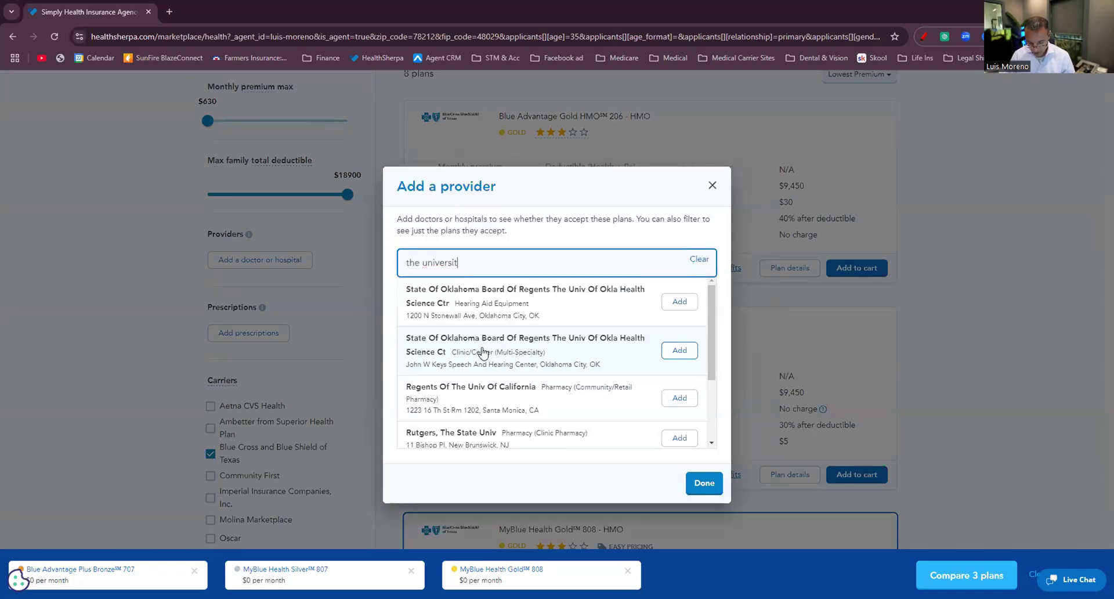
text(y)
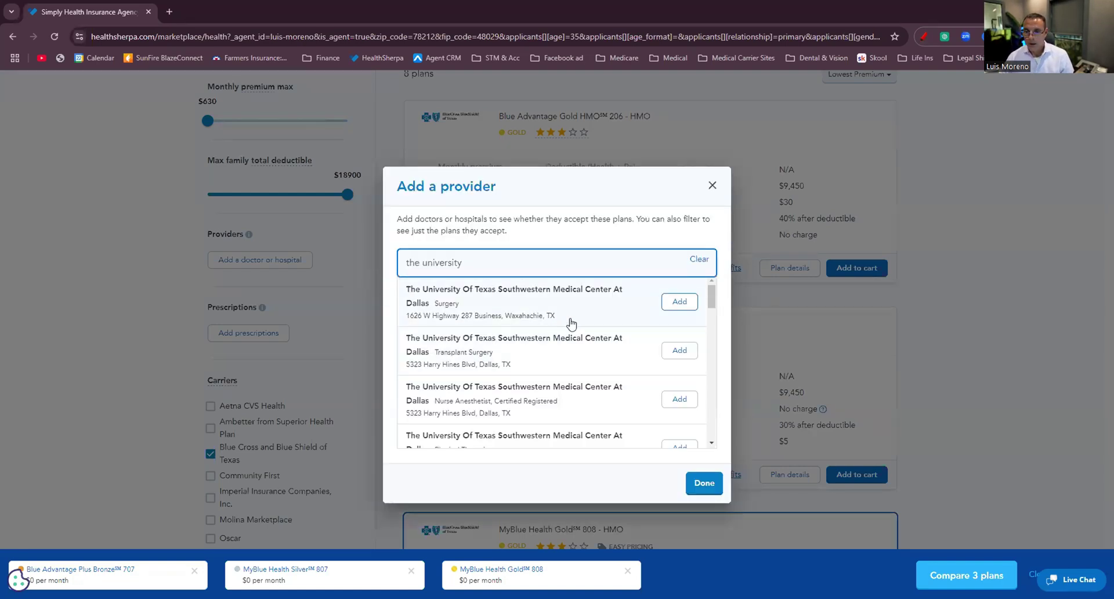
scroll(546, 360, down, 2)
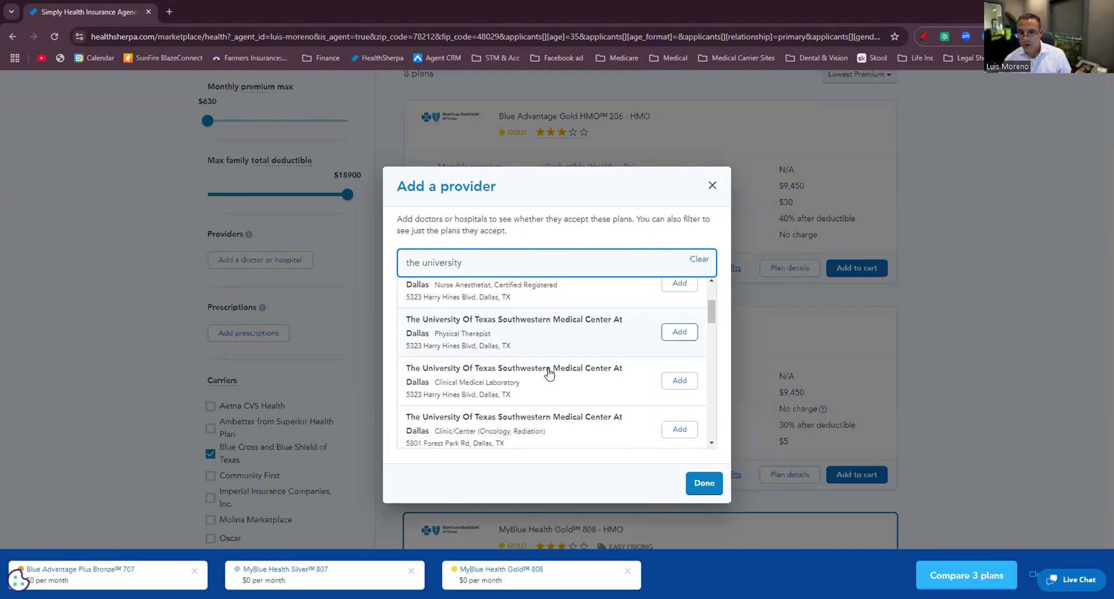
scroll(528, 378, down, 2)
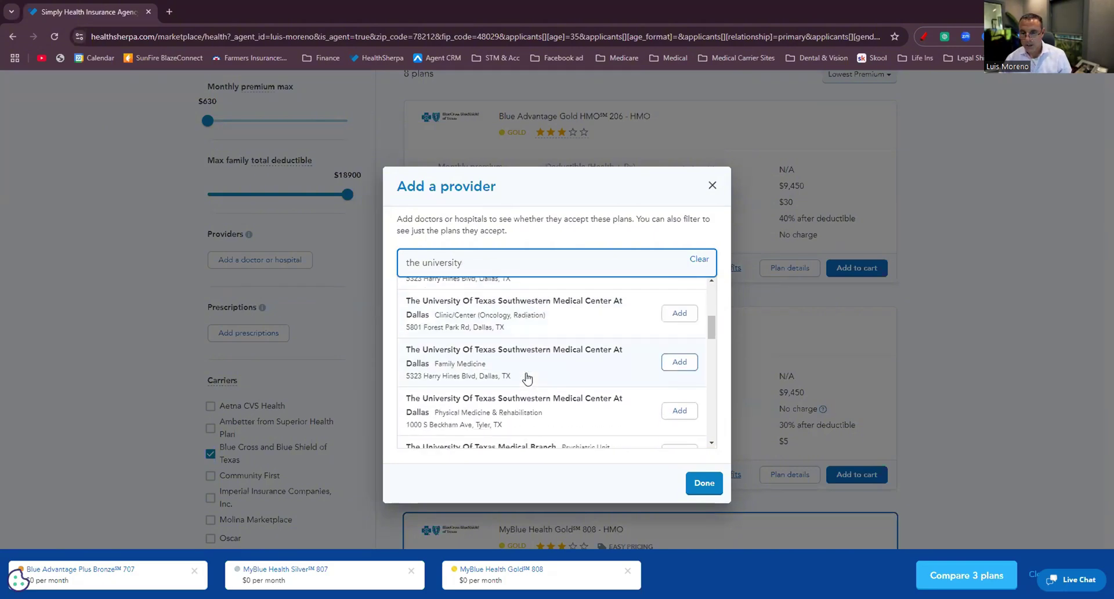
scroll(528, 377, down, 4)
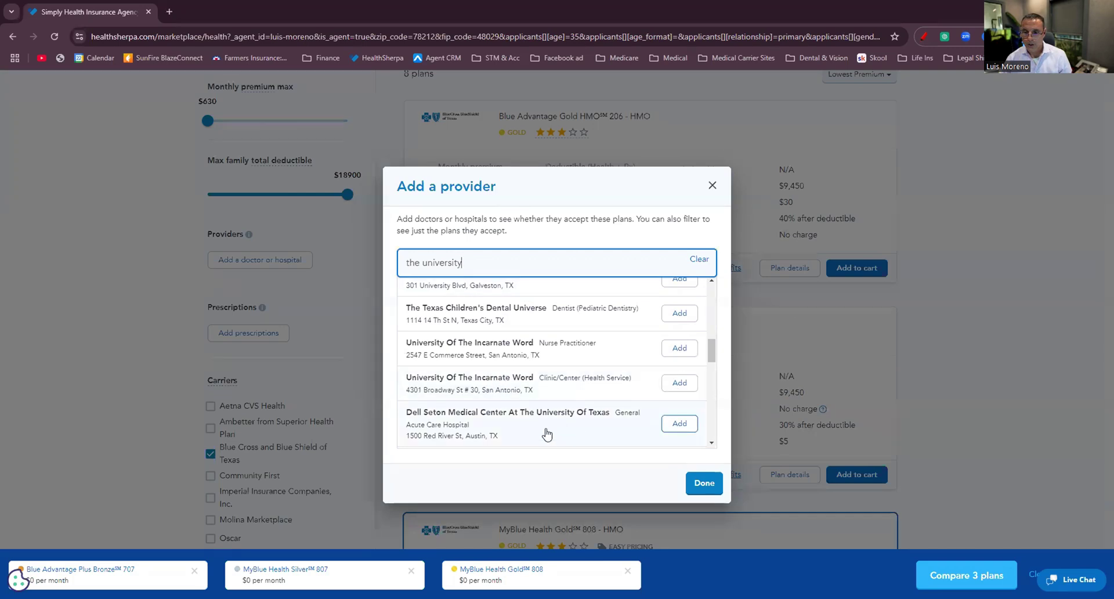
scroll(547, 434, down, 4)
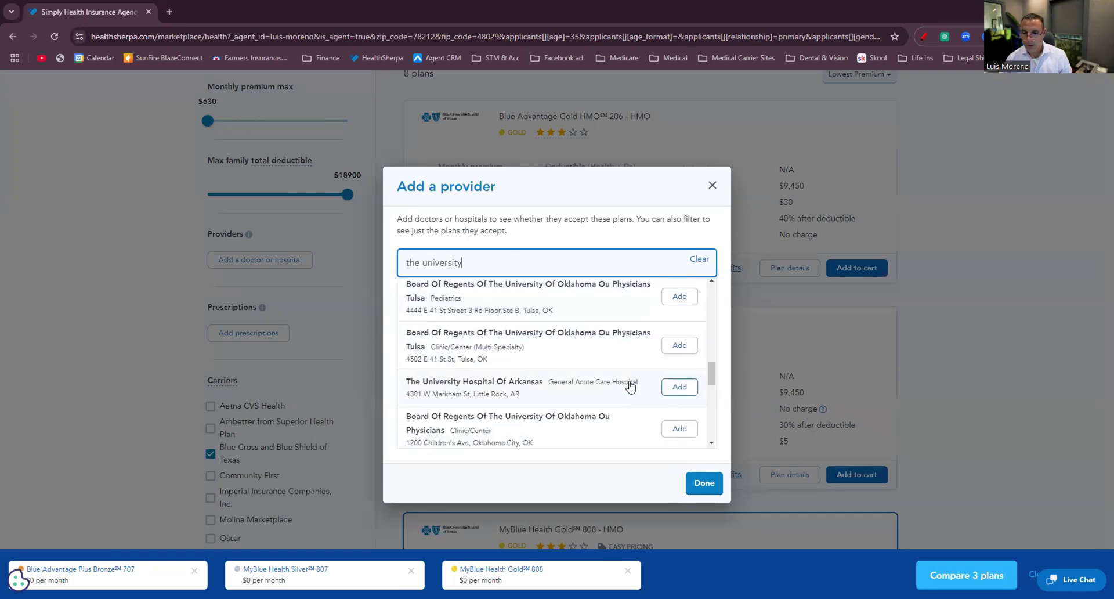
scroll(615, 395, down, 5)
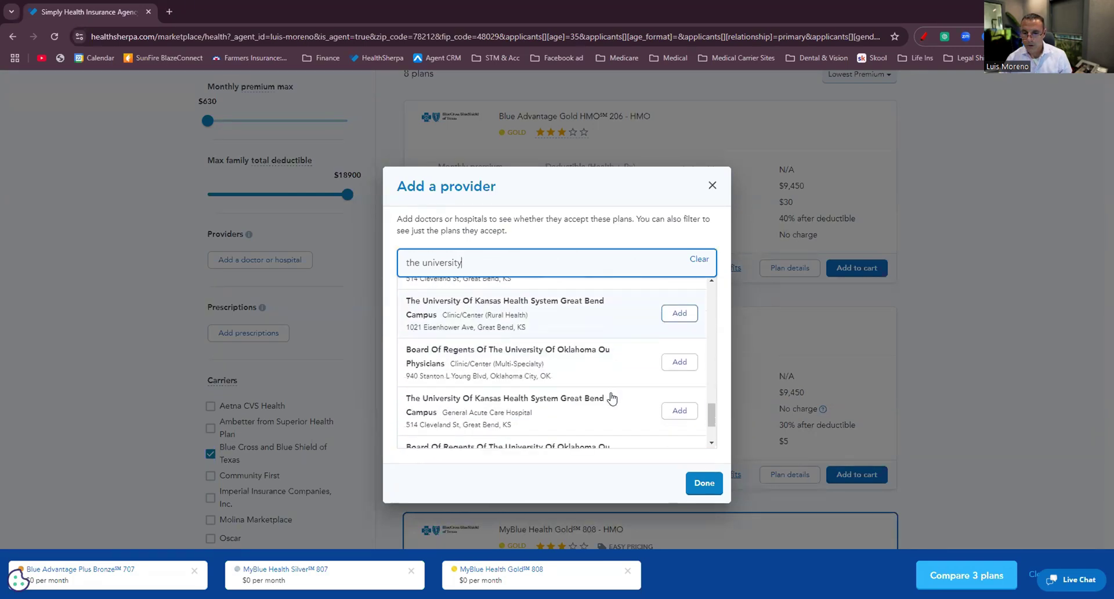
scroll(611, 398, down, 2)
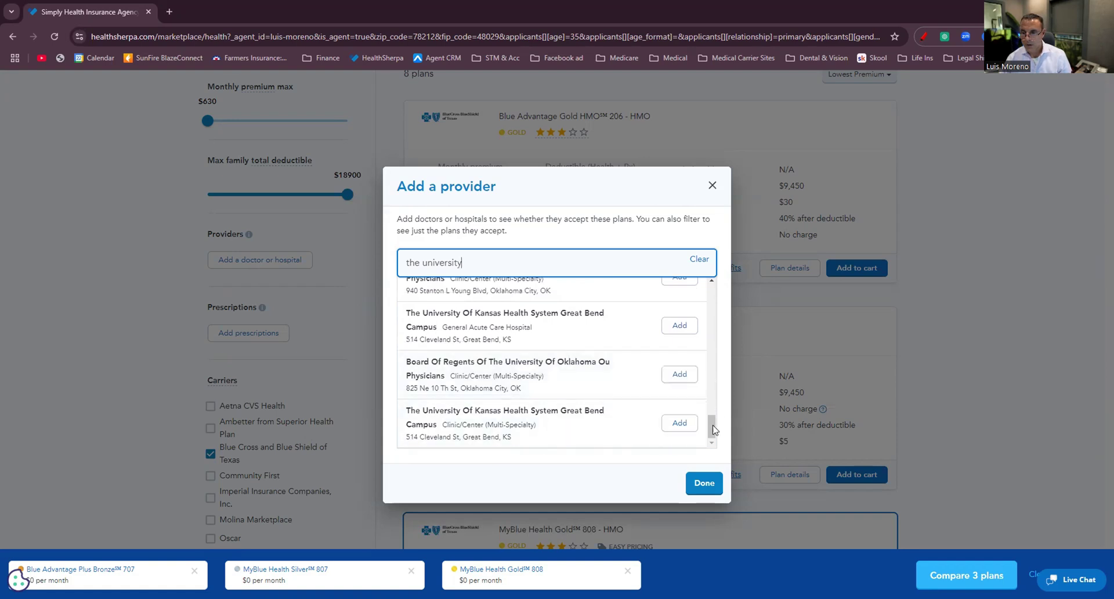
drag(714, 430, 480, 306)
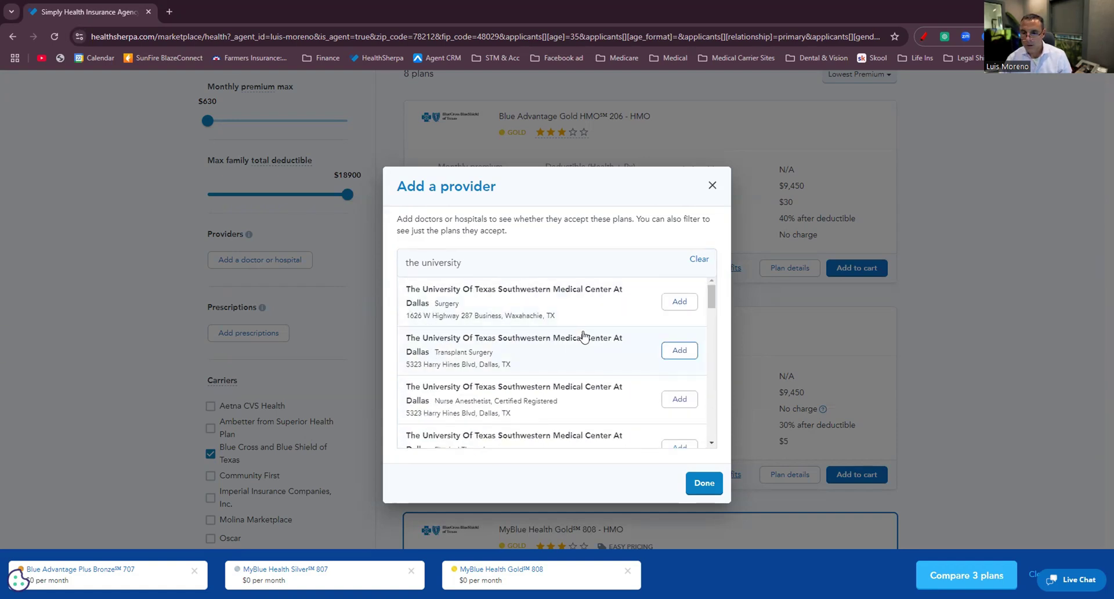
scroll(583, 337, down, 3)
scroll(584, 338, down, 1)
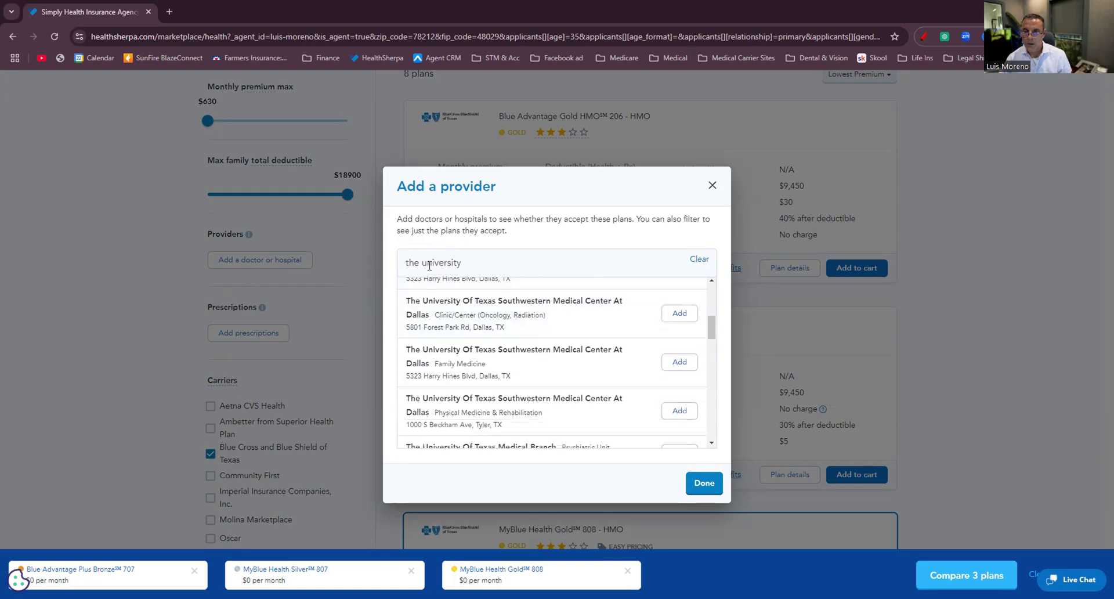
Broaden the search to 'university' and add University Health System in San Antonio.
click(424, 262)
key(BackSpace)
key(BackSpace)
key(BackSpace)
key(BackSpace)
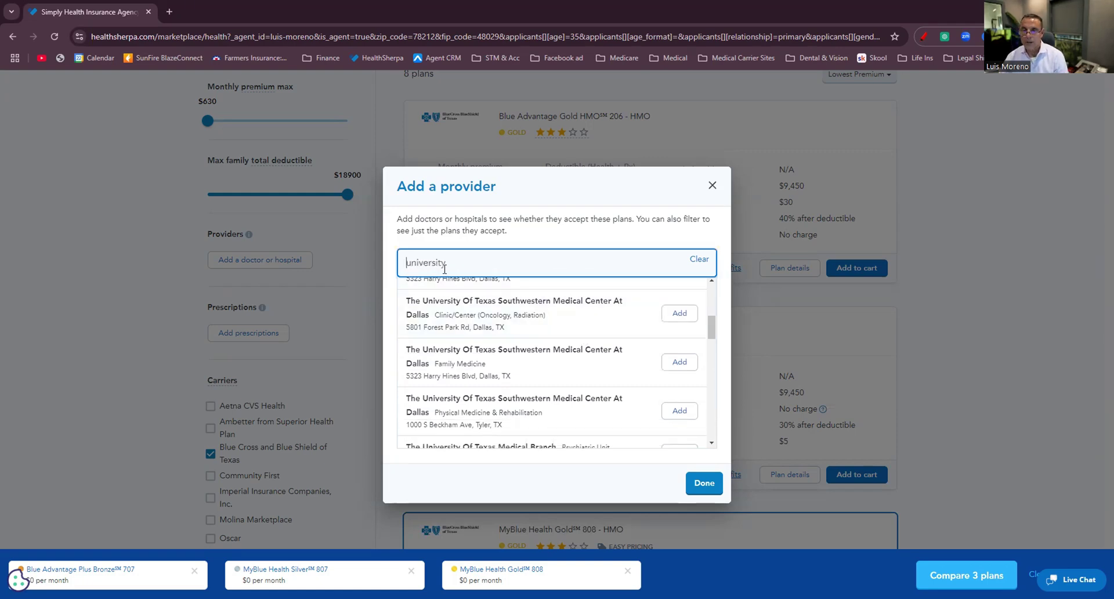
scroll(576, 341, down, 3)
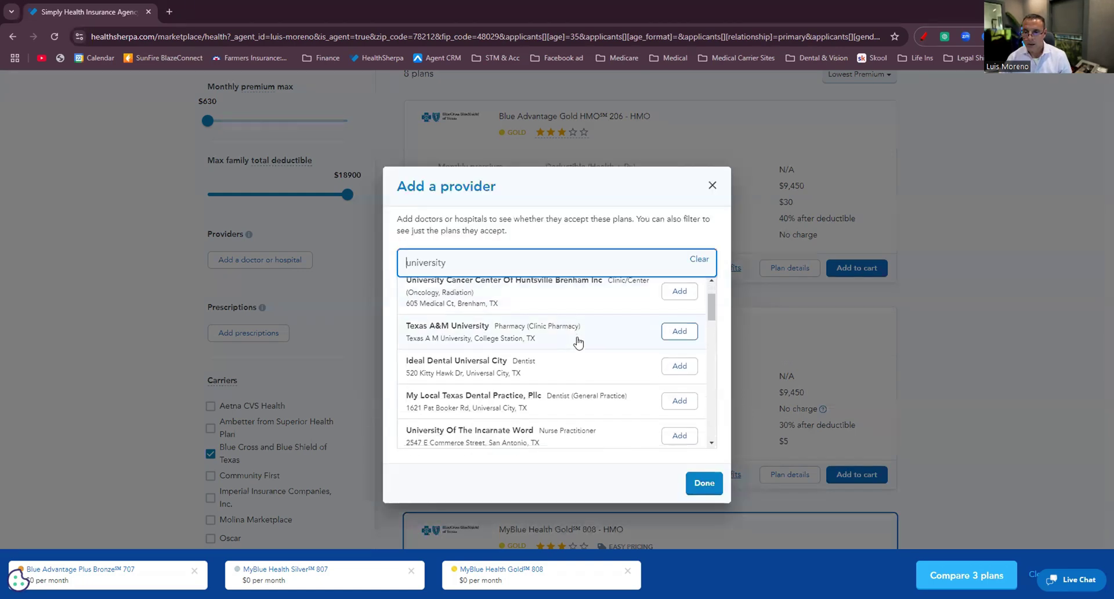
scroll(579, 343, down, 2)
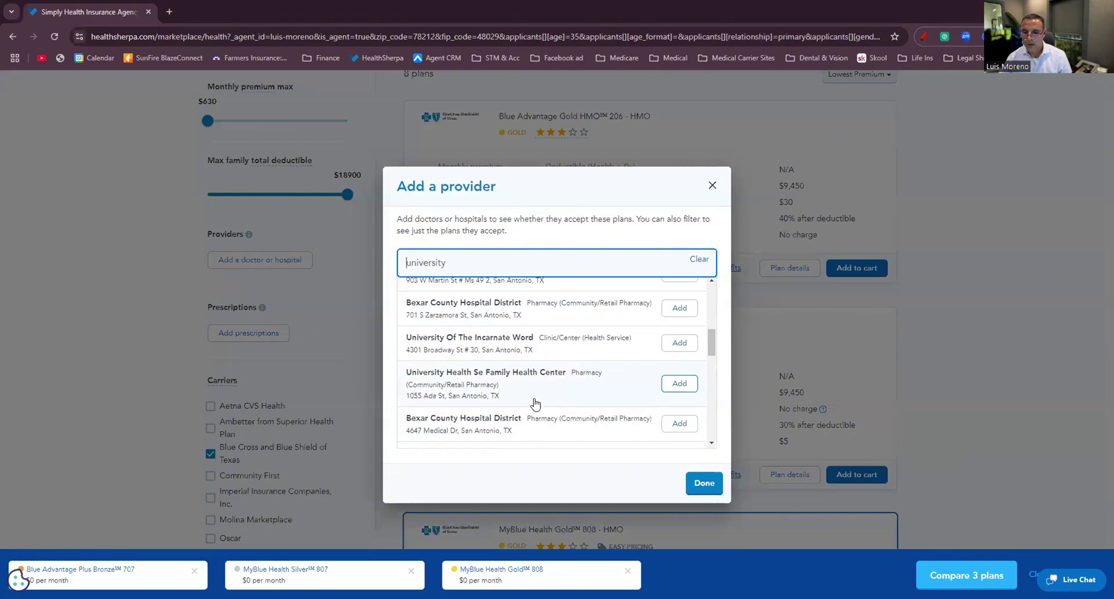
scroll(455, 354, down, 1)
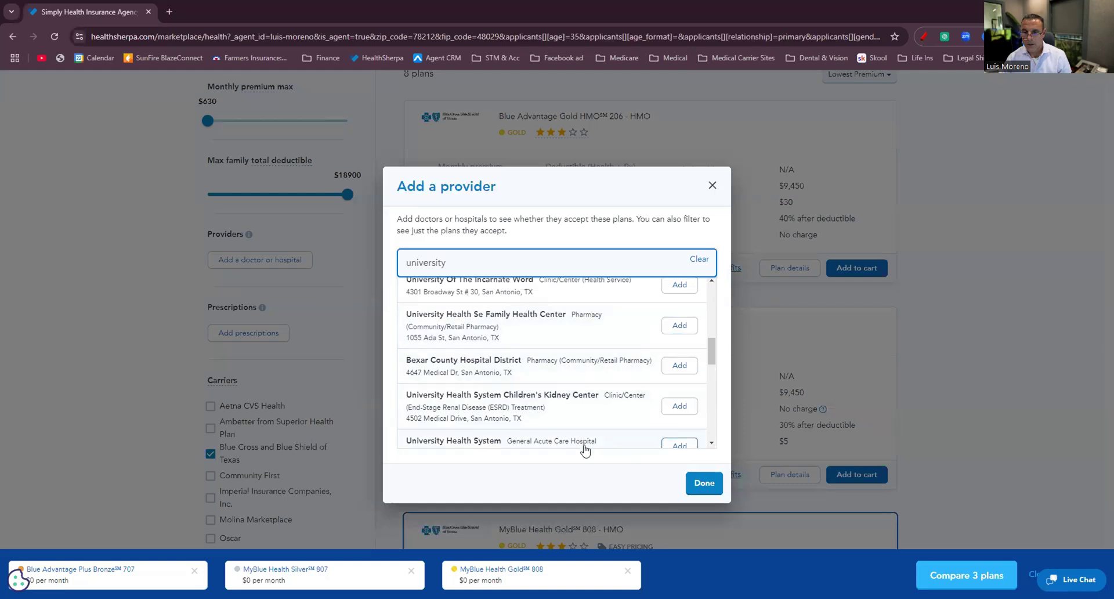
scroll(507, 400, down, 1)
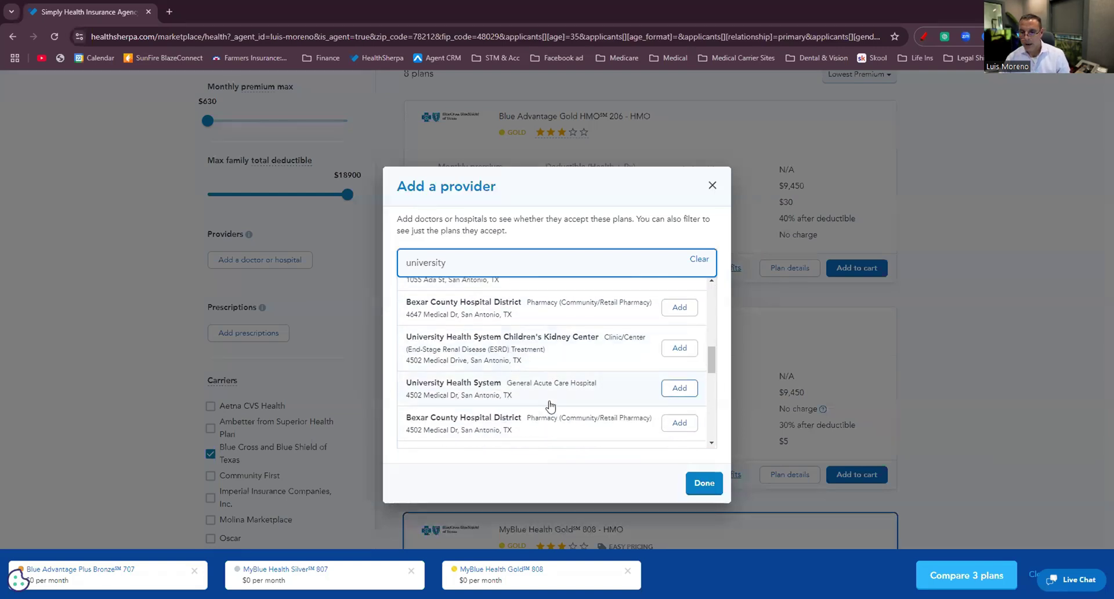
click(679, 383)
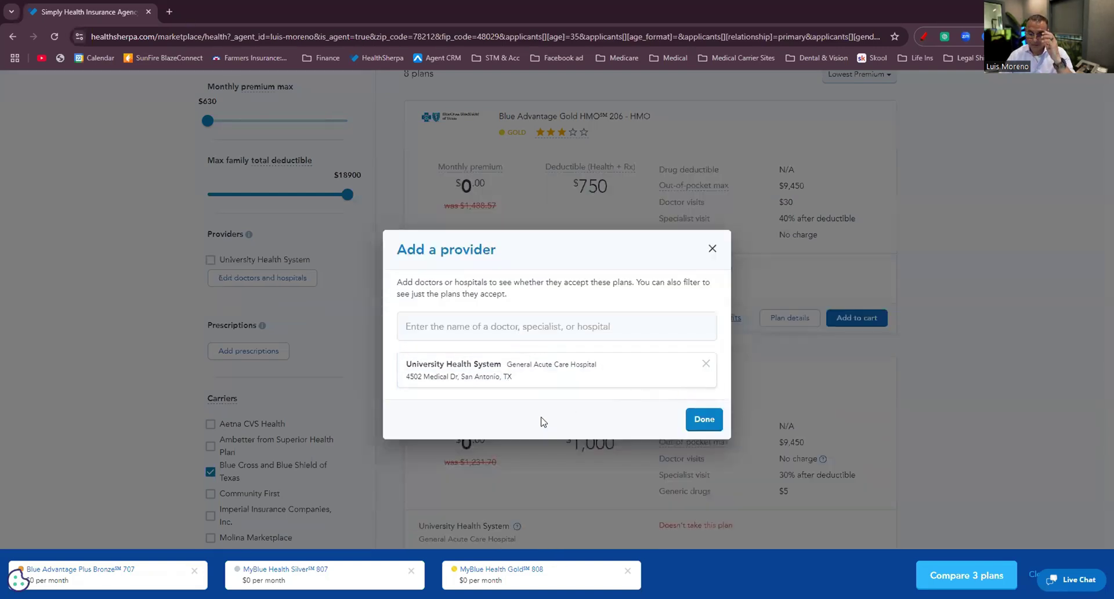
Search the internal medicine doctor by last name and first initial, correcting the spelling, and add him.
click(445, 326)
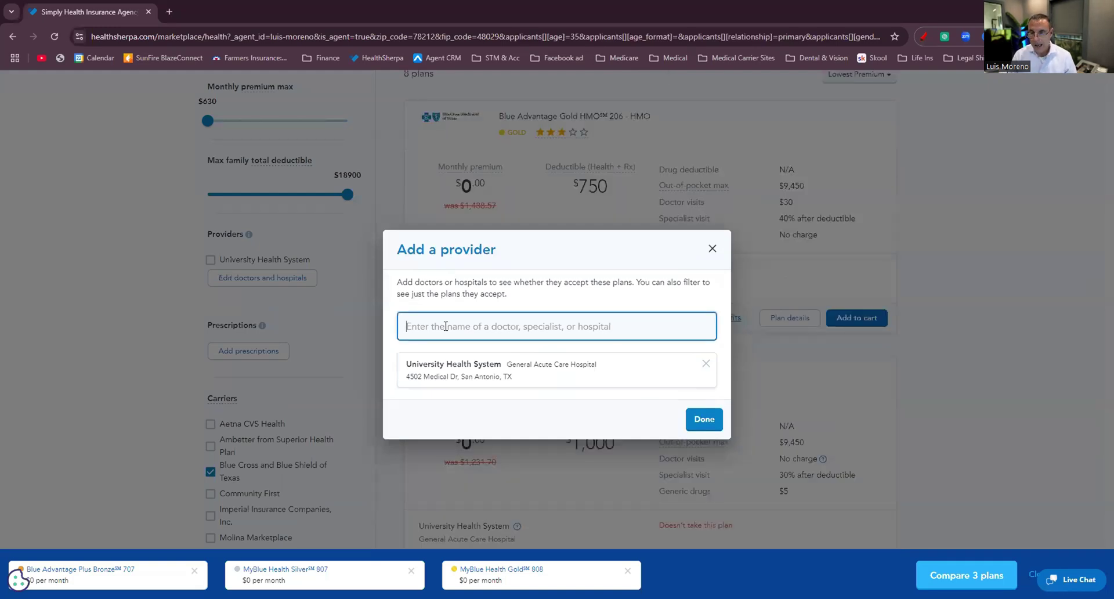
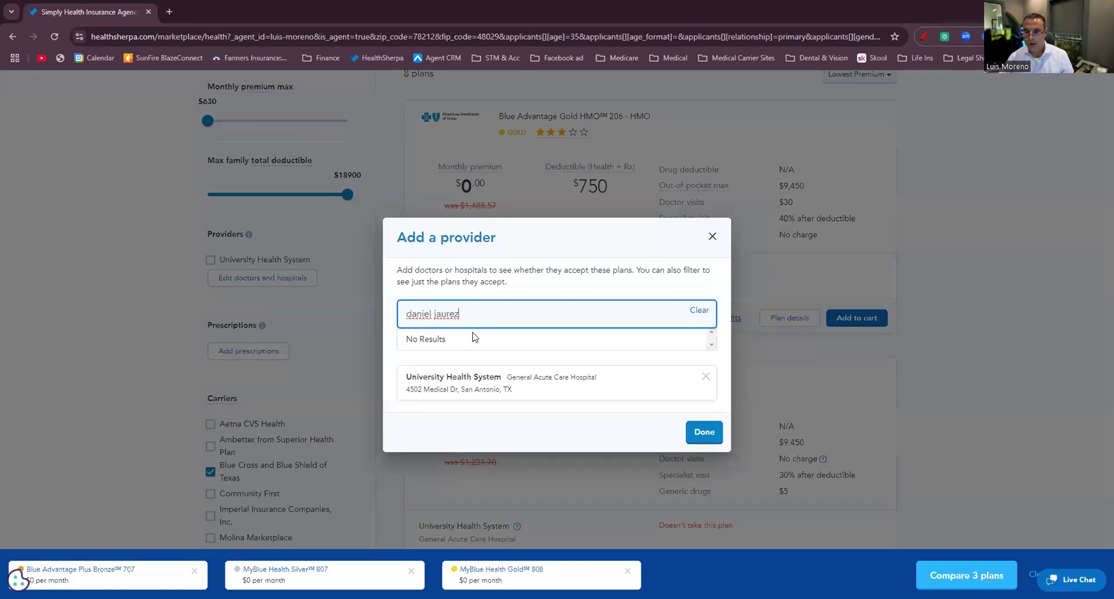
key(ctrl+a)
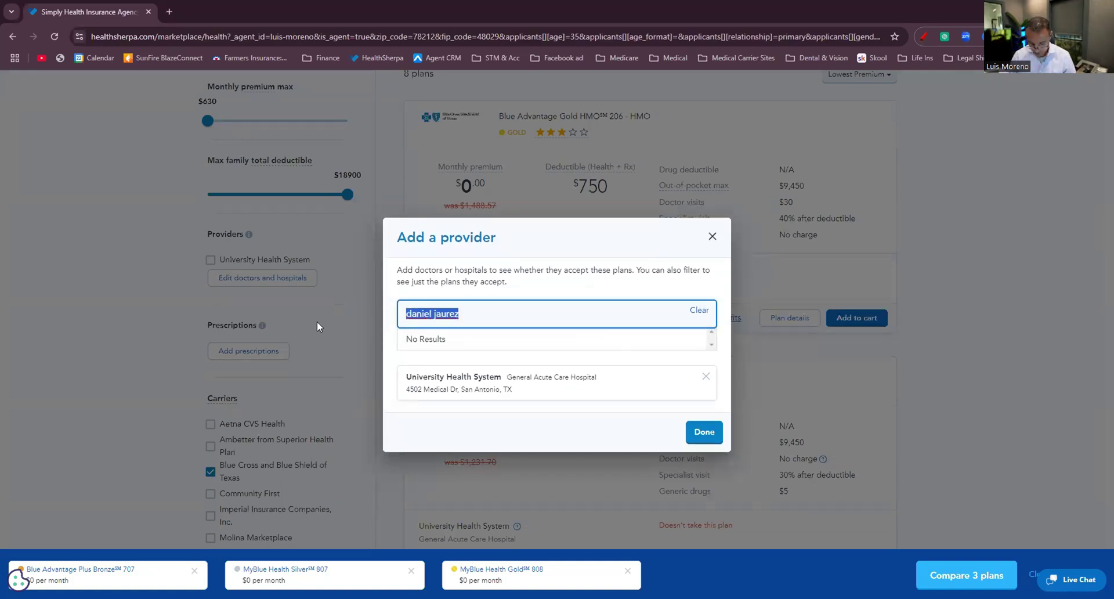
text(juarez, d)
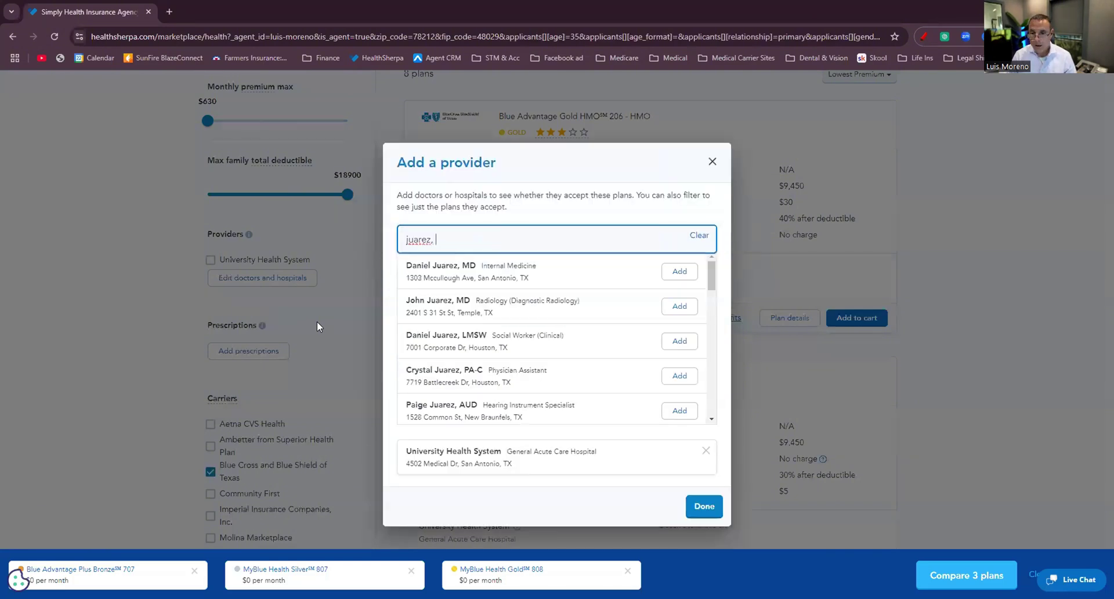
click(681, 272)
Search and add the family medicine doctor, then finish adding providers.
click(449, 308)
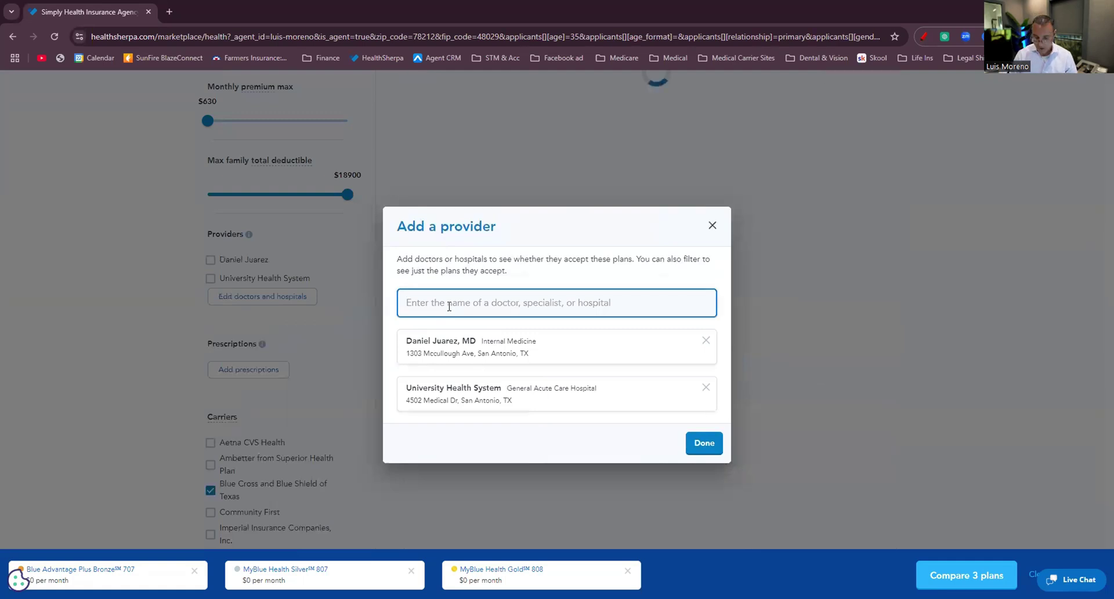
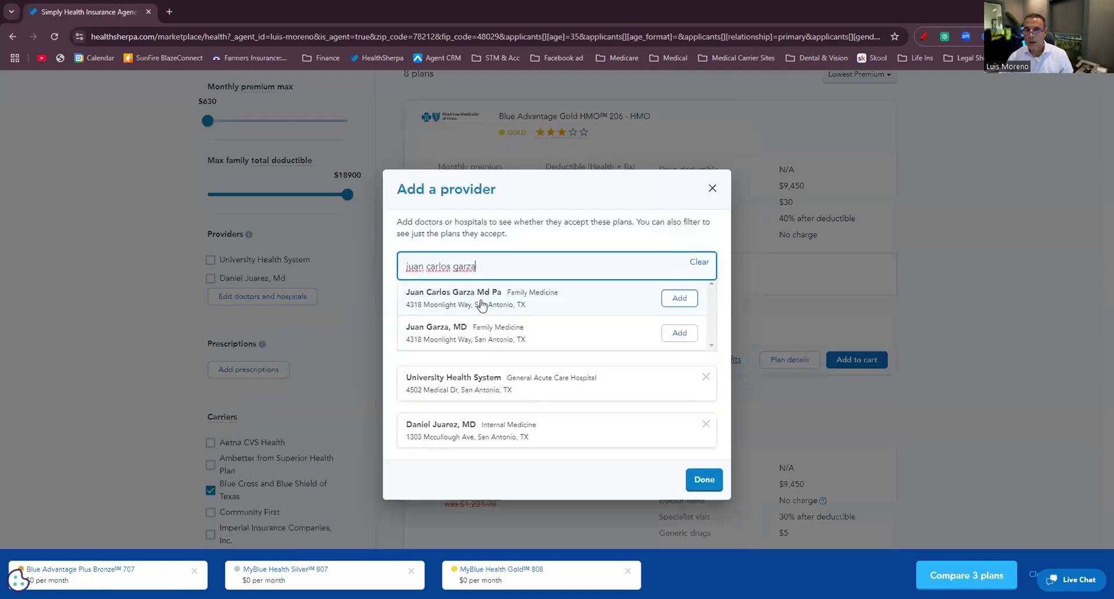
click(676, 300)
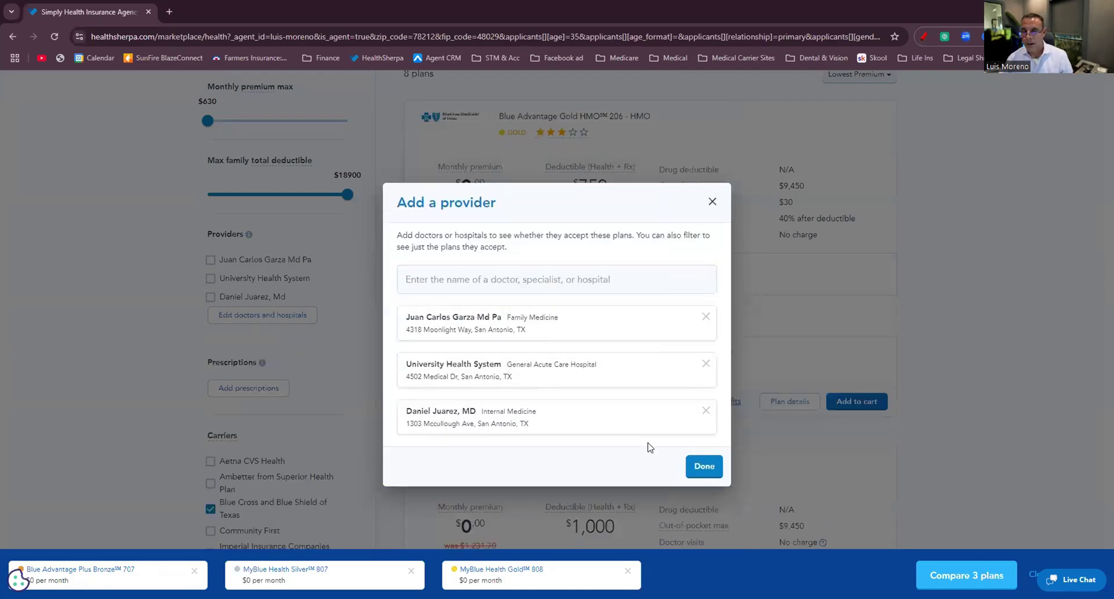
click(696, 467)
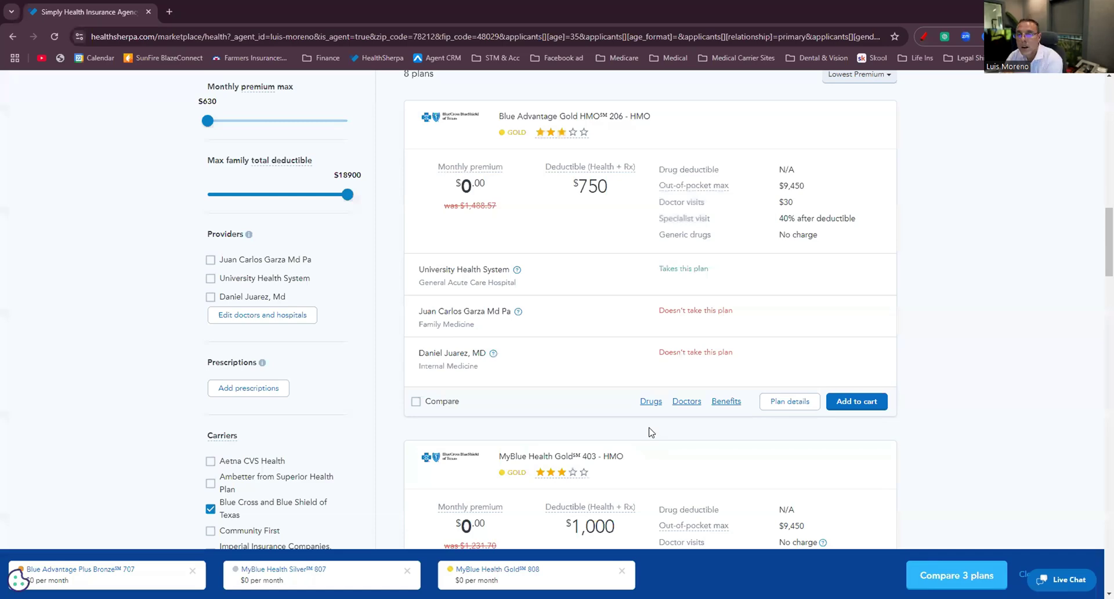
click(923, 567)
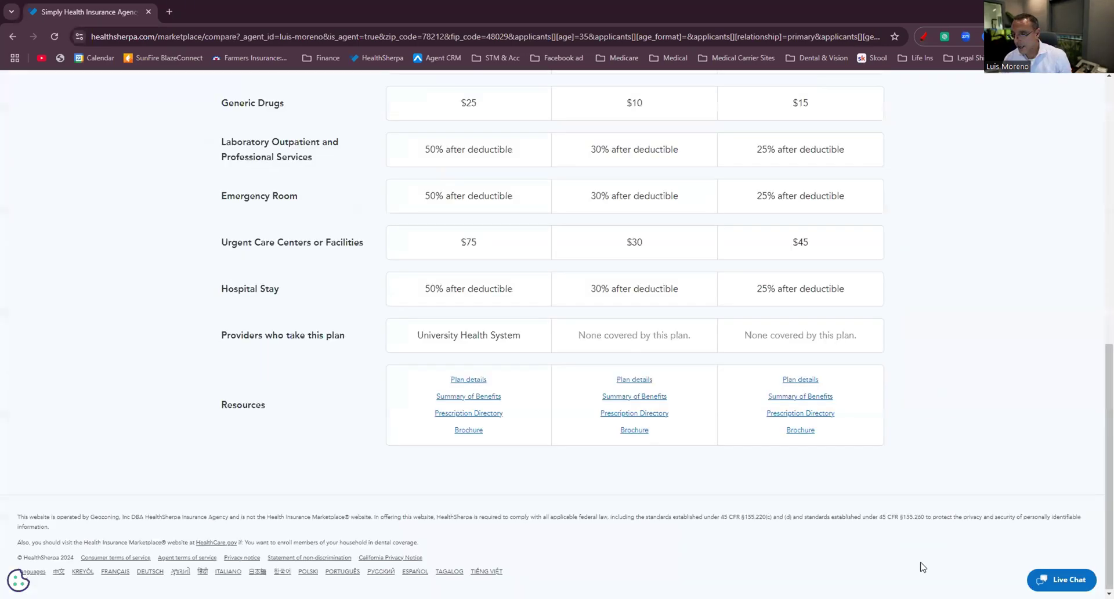
scroll(695, 429, down, 10)
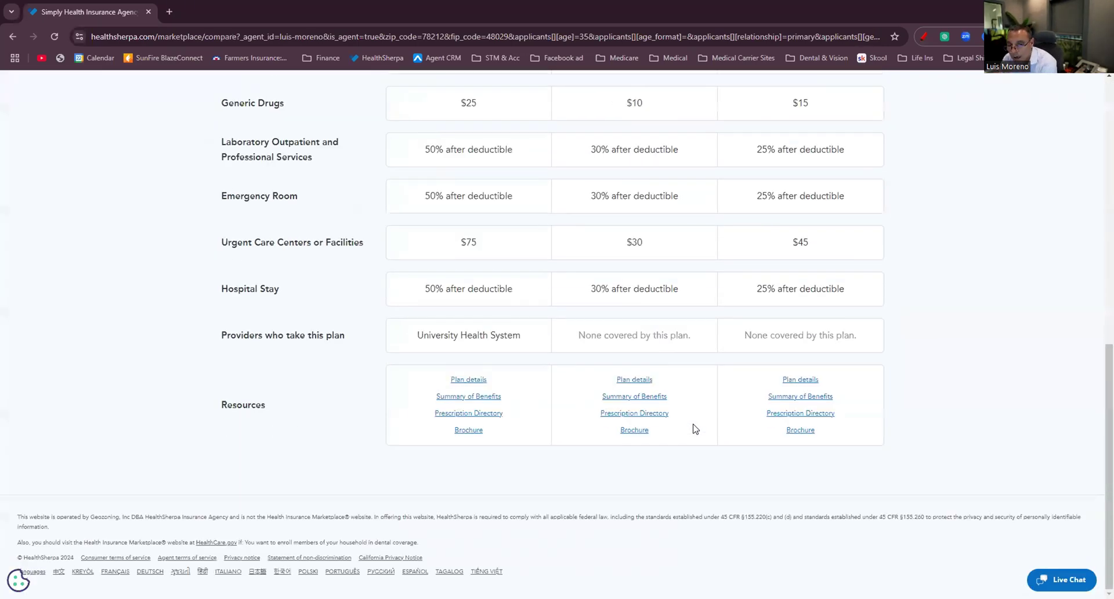
scroll(695, 428, up, 10)
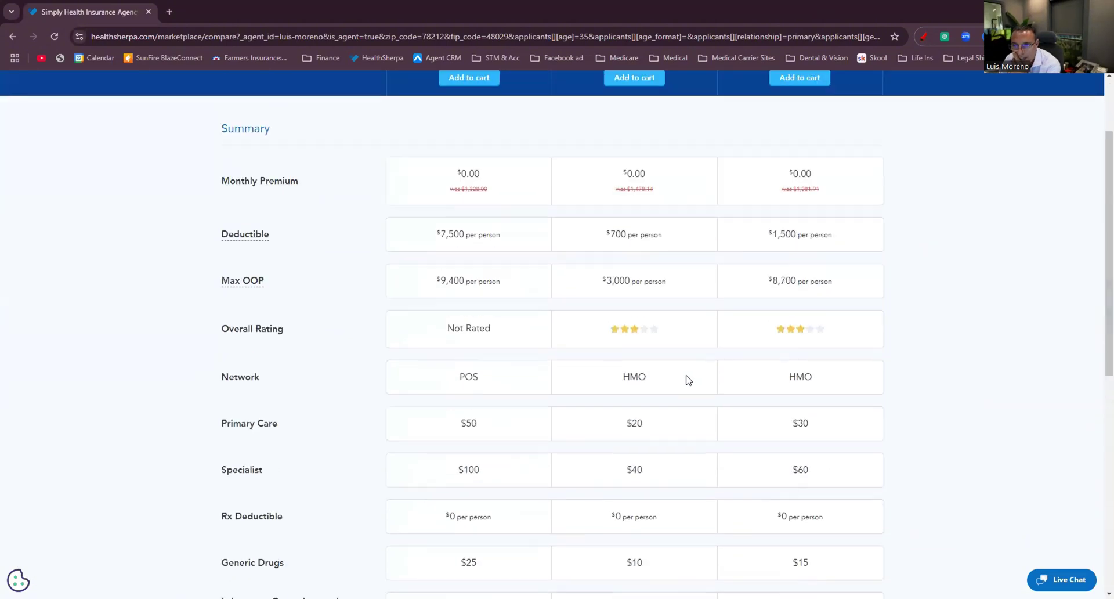
scroll(351, 240, up, 2)
Return to the quote and scroll the first page of Expanded Bronze plans for provider coverage.
click(25, 115)
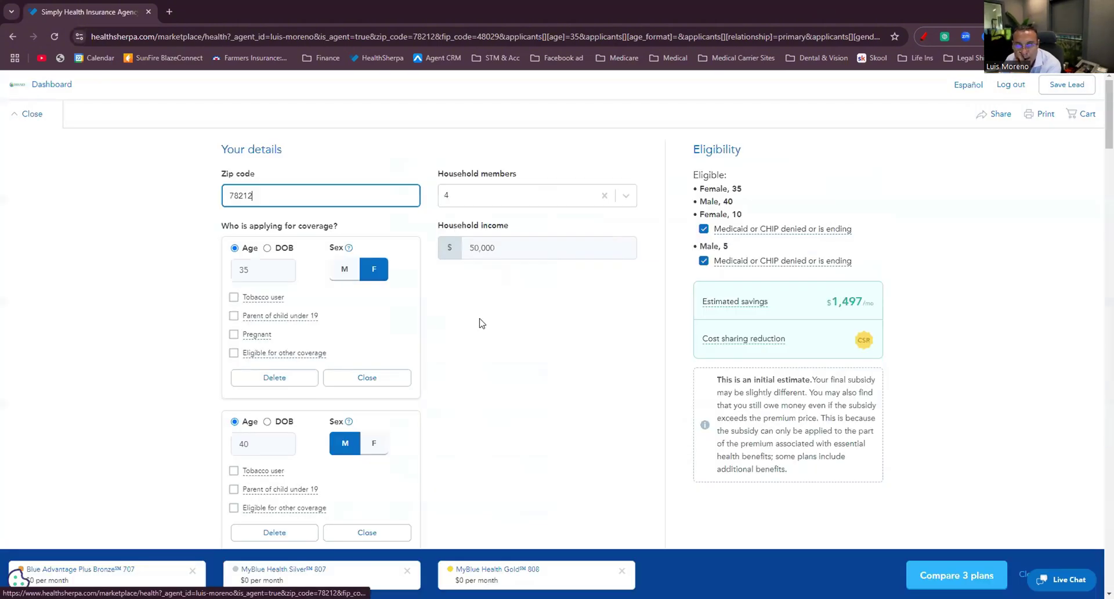
scroll(481, 324, down, 12)
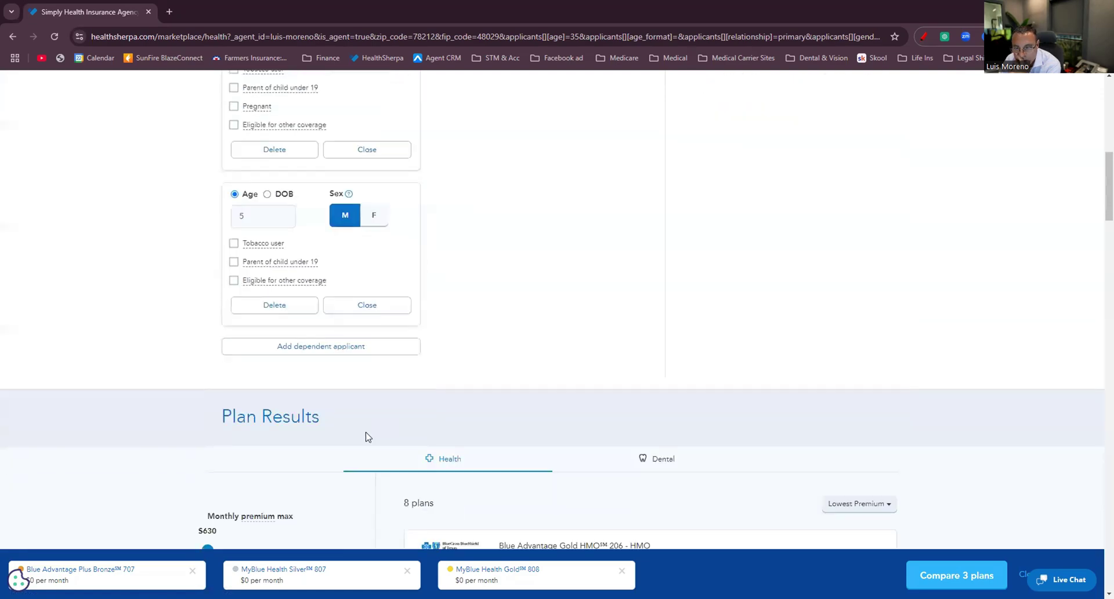
scroll(371, 428, down, 4)
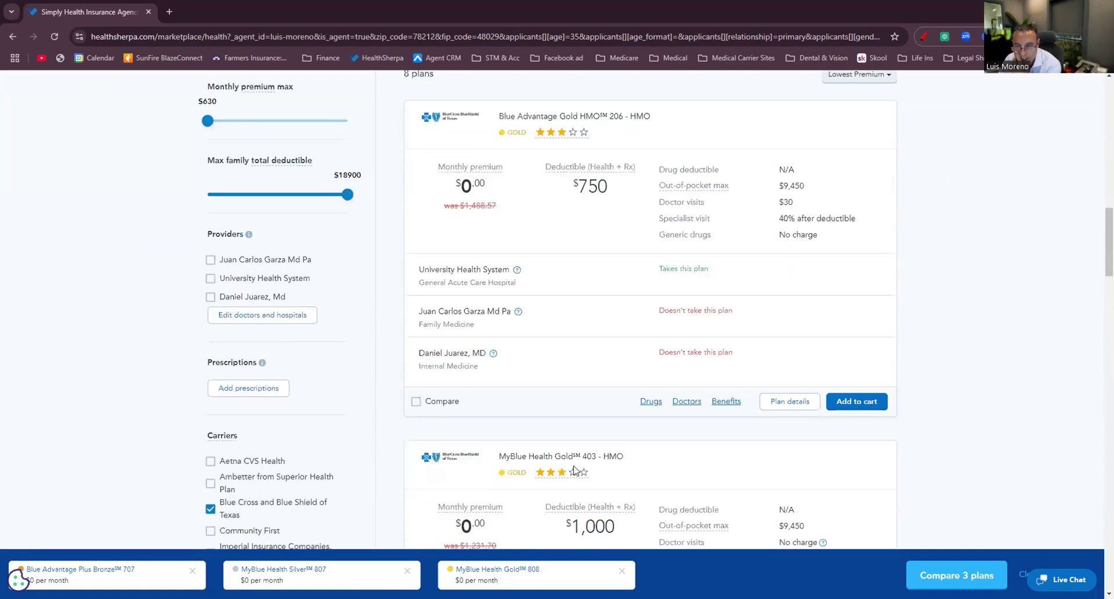
scroll(574, 469, down, 2)
scroll(296, 348, down, 2)
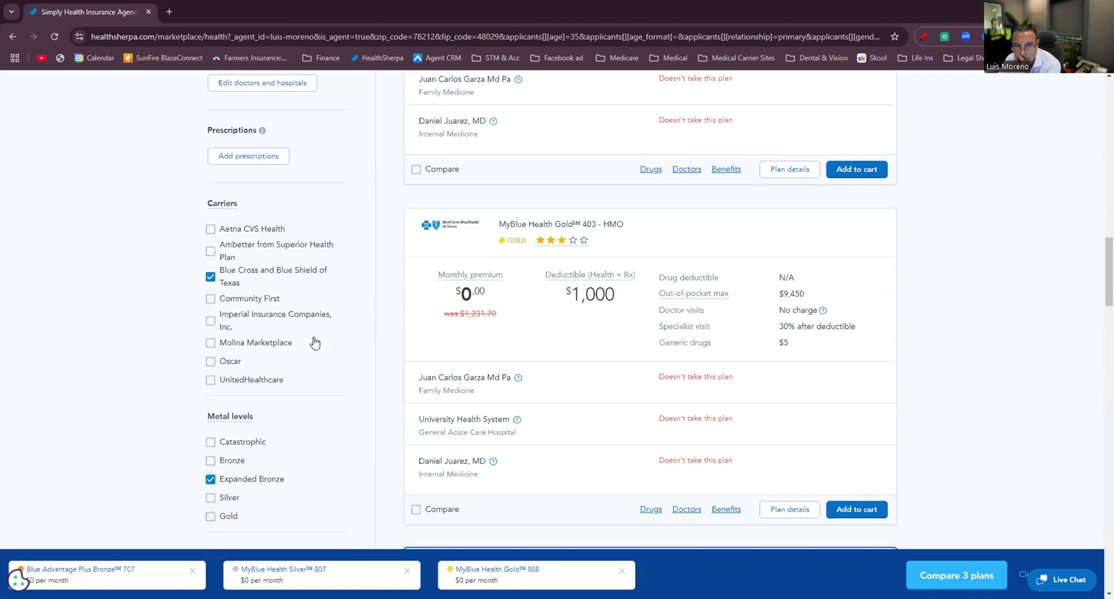
scroll(314, 342, up, 7)
scroll(480, 362, down, 1)
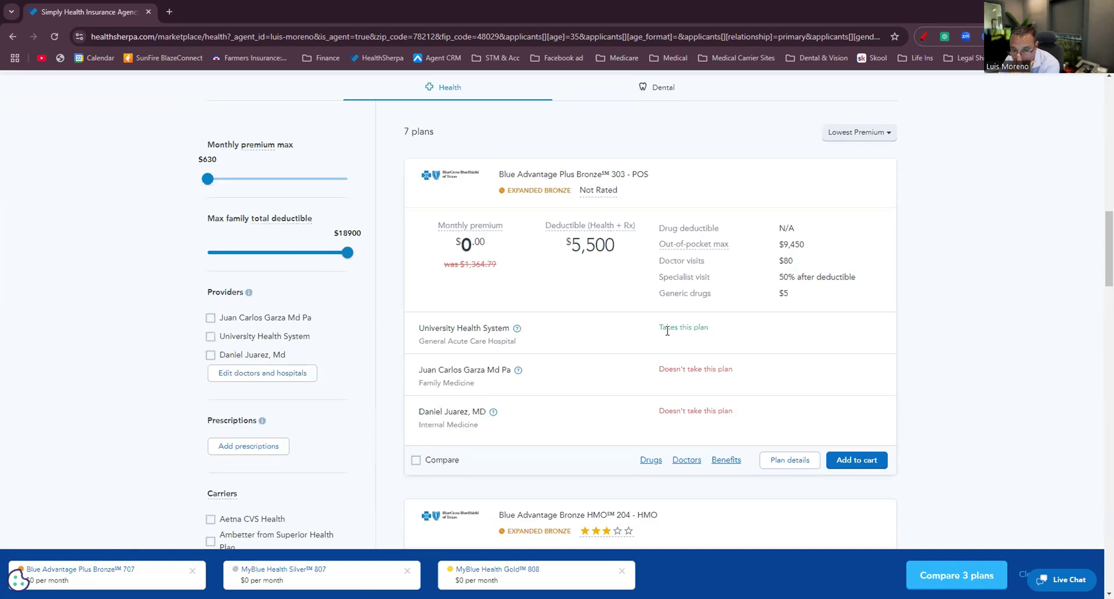
scroll(680, 397, down, 2)
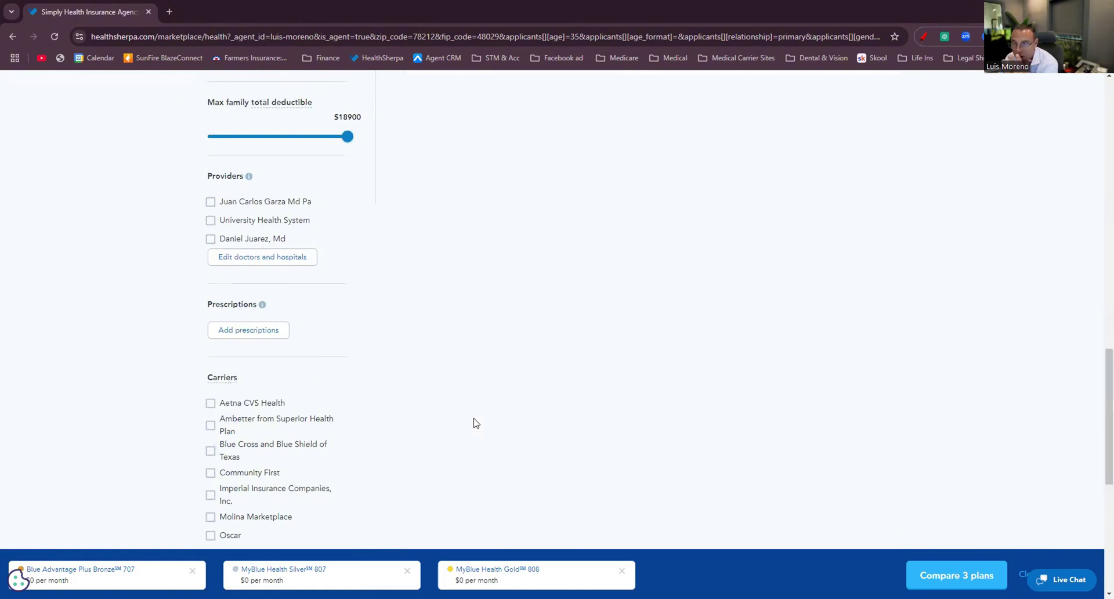
scroll(477, 421, up, 5)
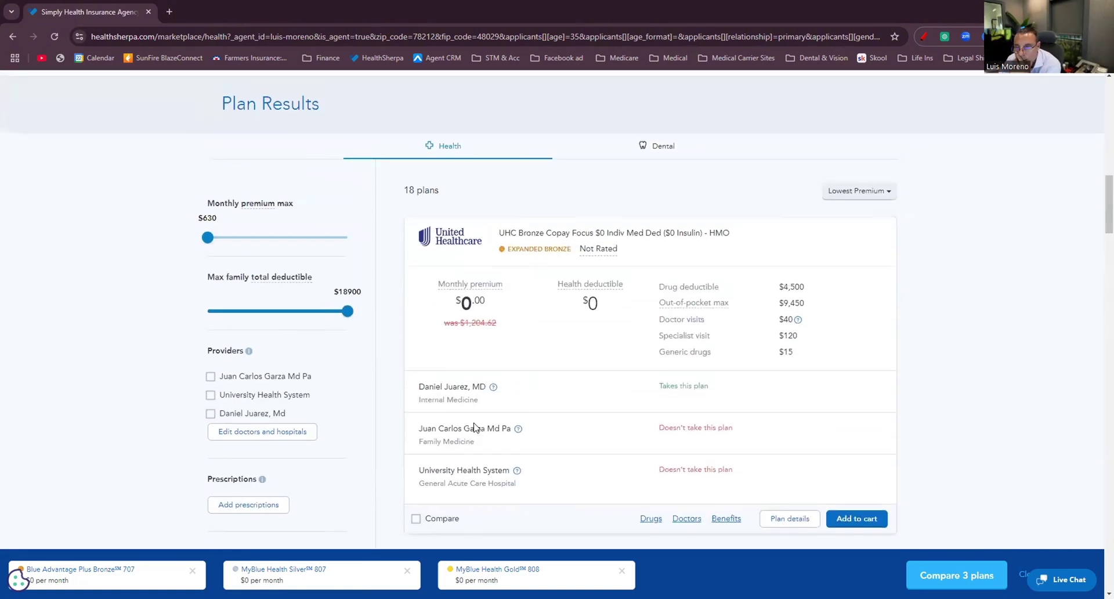
scroll(479, 416, down, 2)
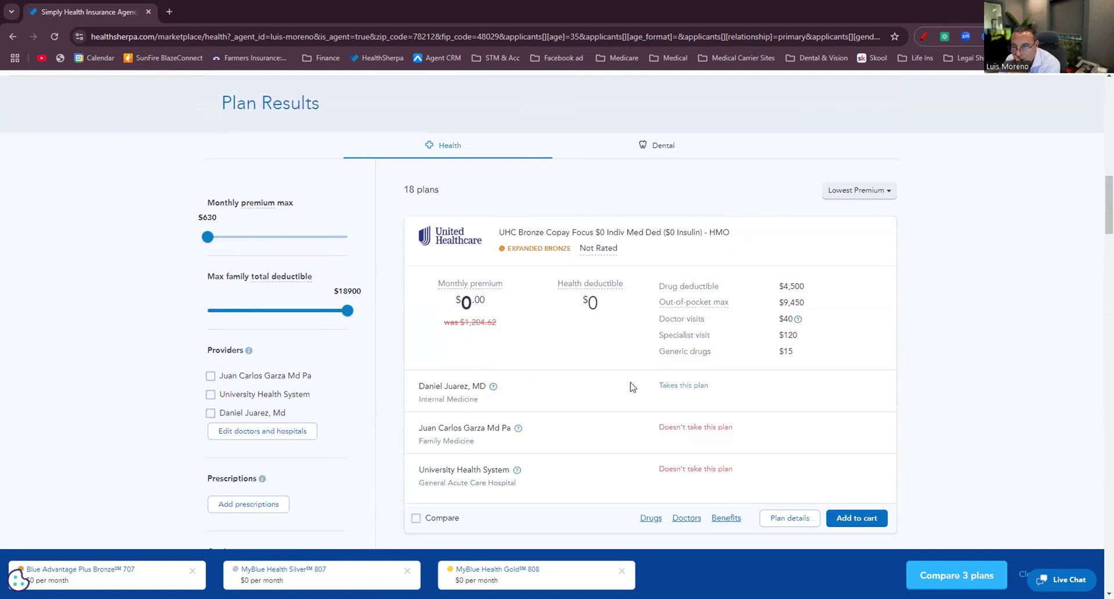
scroll(690, 394, down, 1)
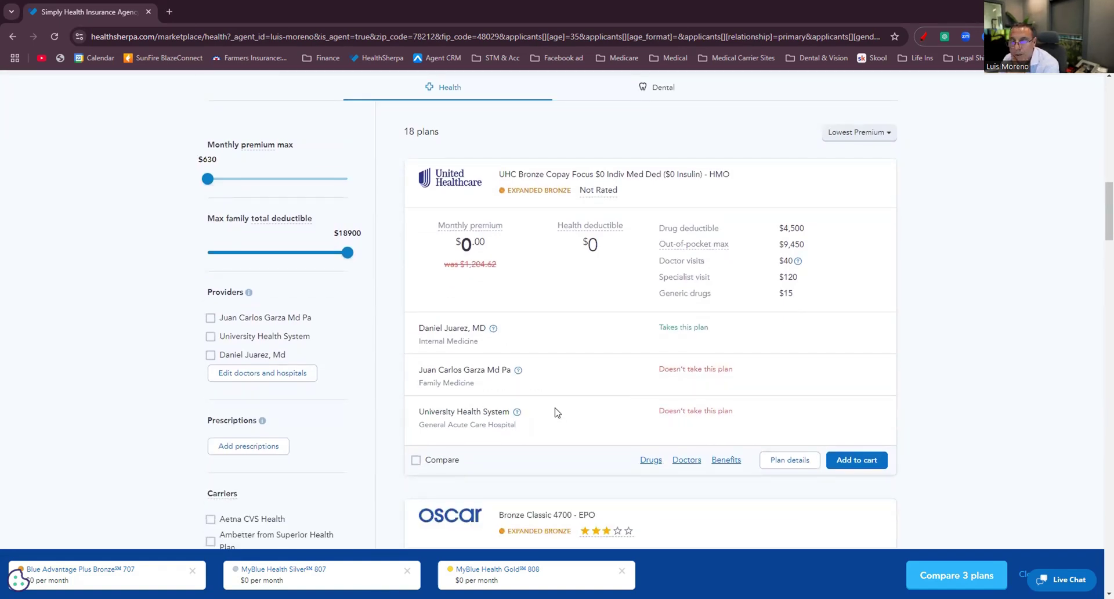
scroll(556, 412, down, 6)
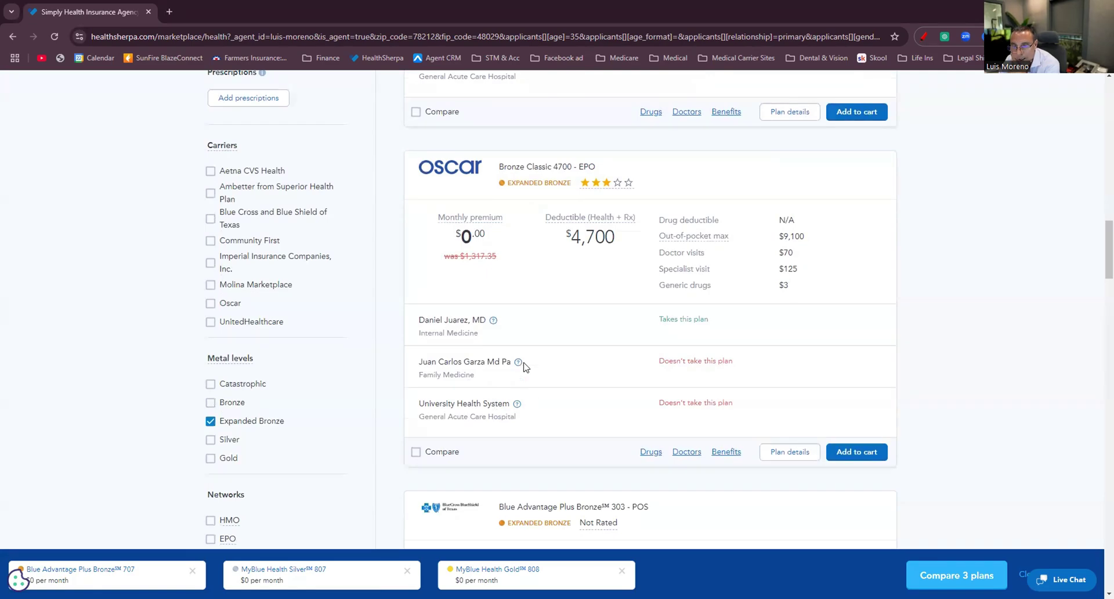
scroll(547, 388, down, 11)
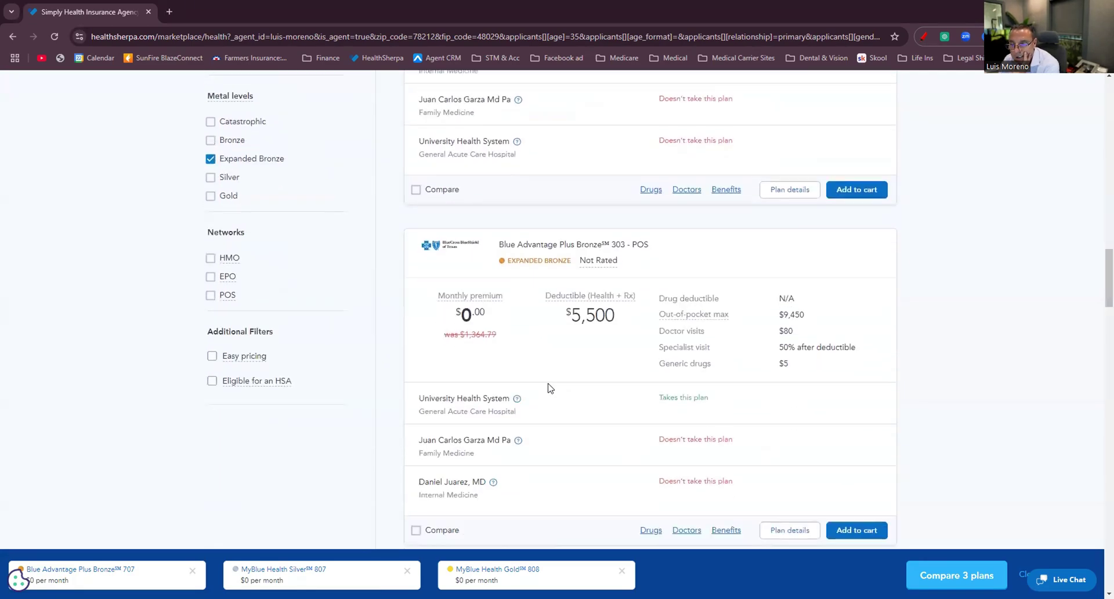
scroll(546, 372, down, 14)
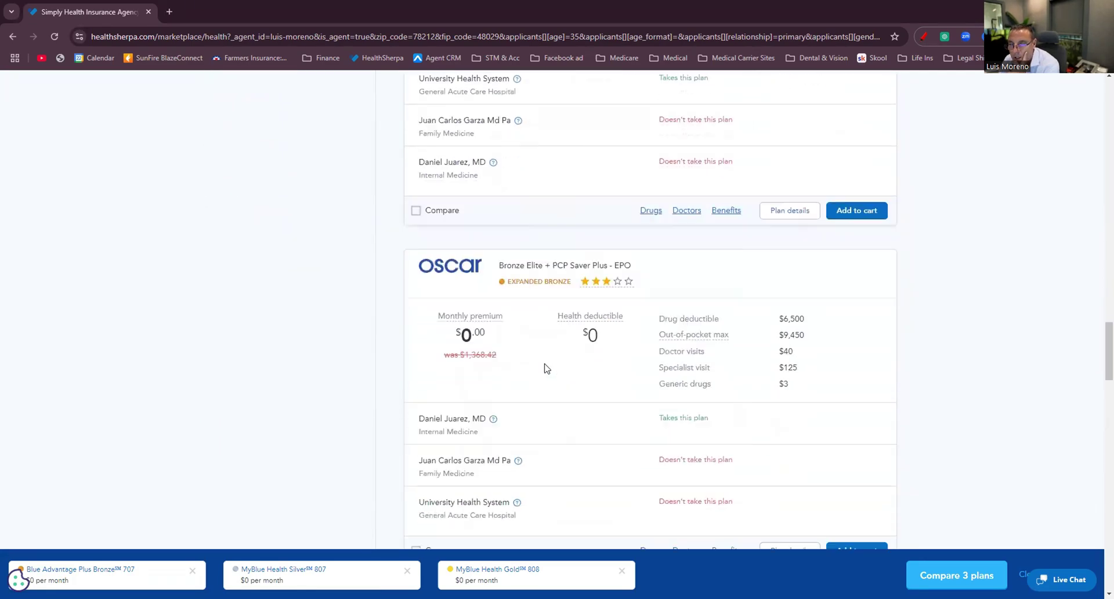
scroll(546, 370, down, 18)
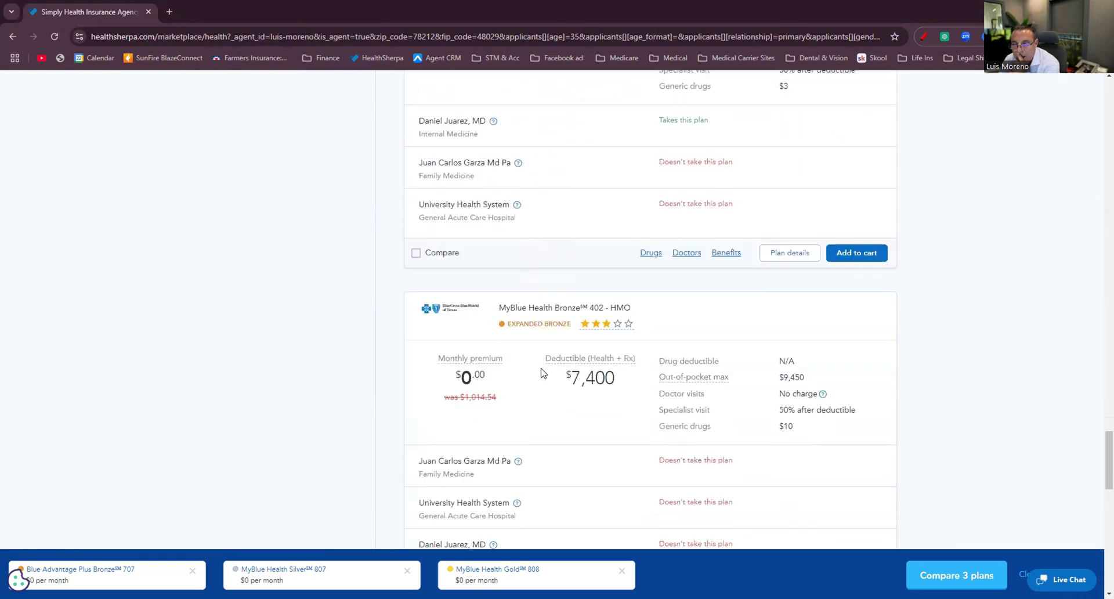
scroll(543, 371, down, 5)
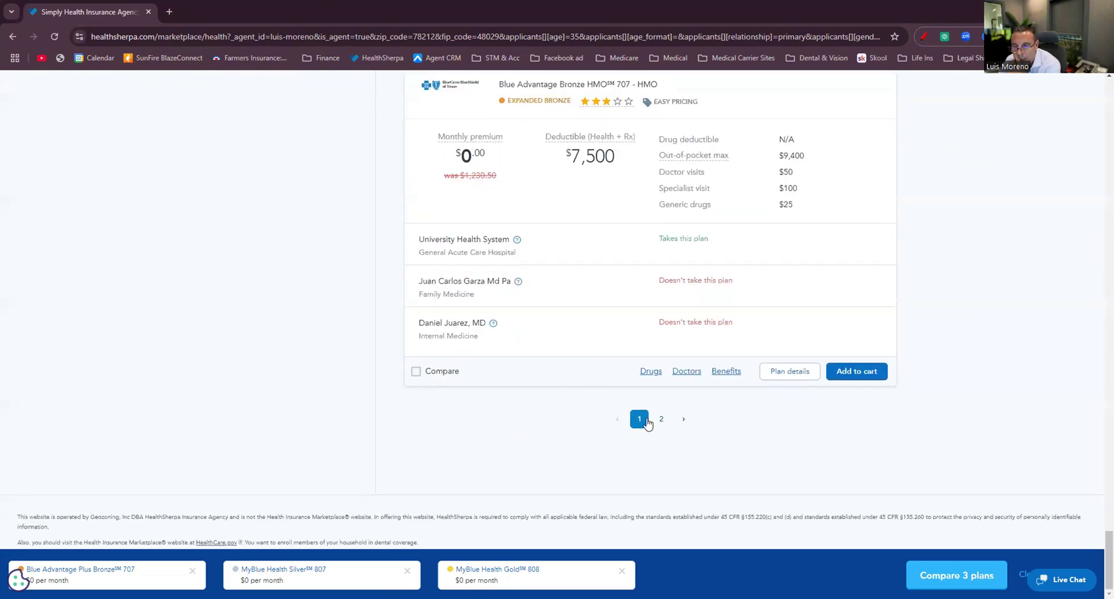
Review the second page of Expanded Bronze plan results and their provider coverage.
click(659, 419)
scroll(522, 336, down, 5)
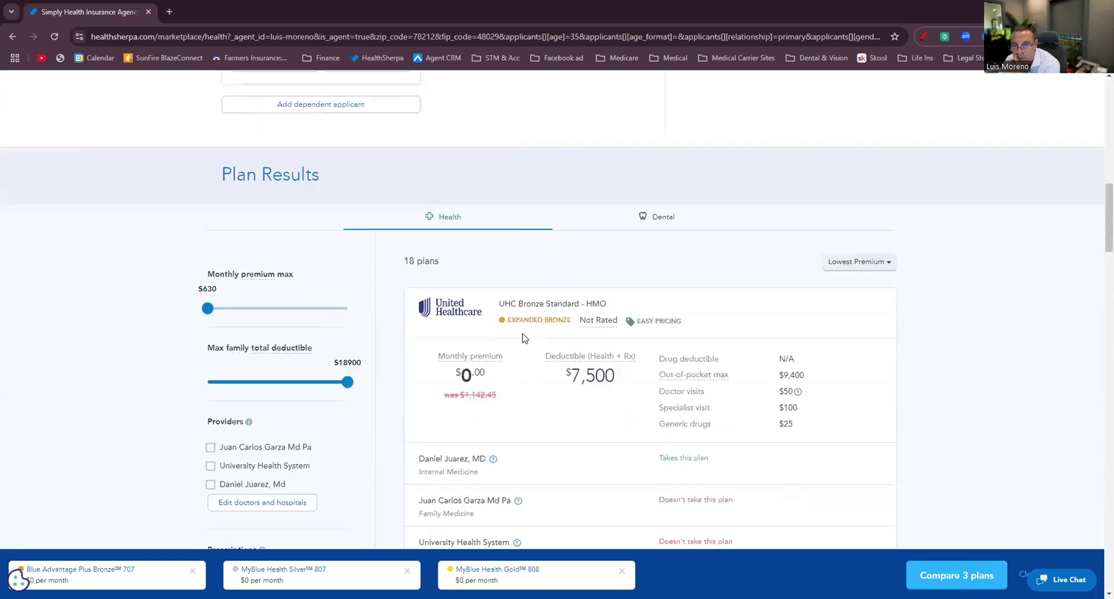
scroll(524, 338, down, 9)
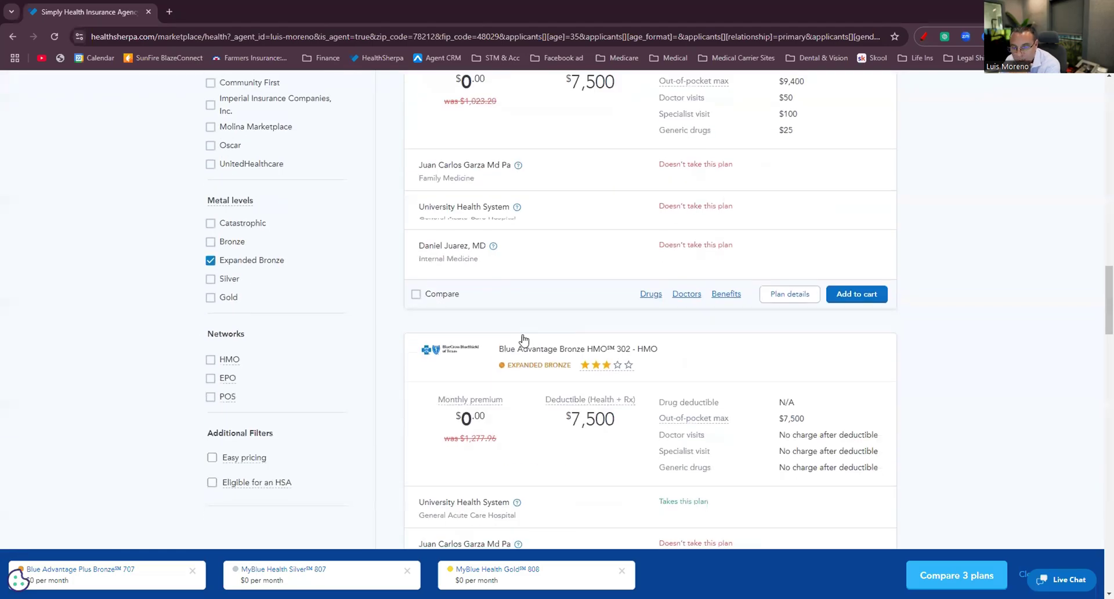
scroll(525, 341, down, 8)
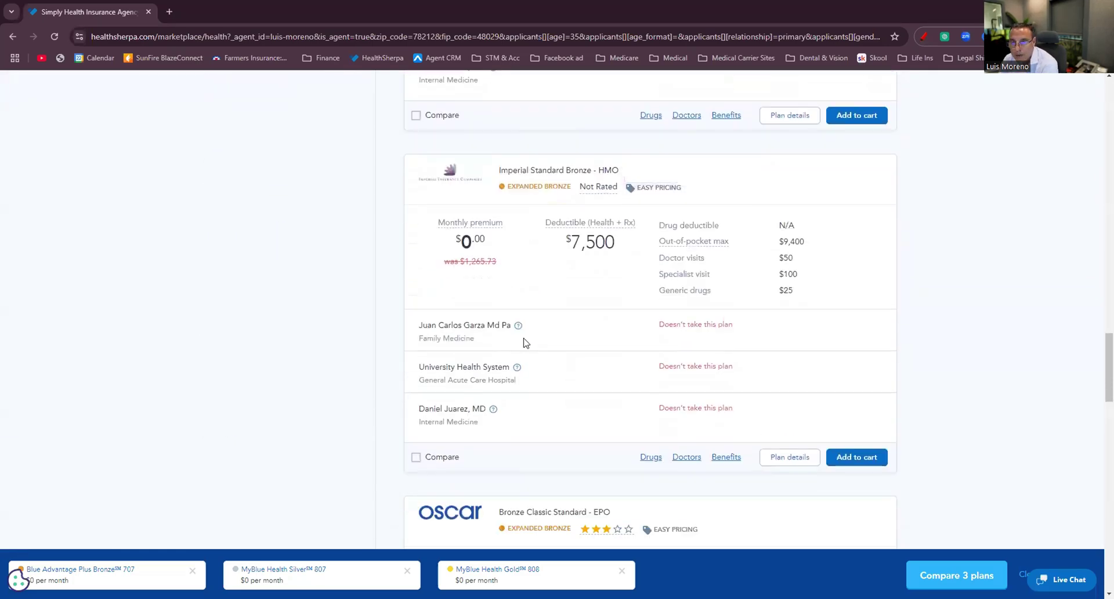
scroll(525, 344, down, 8)
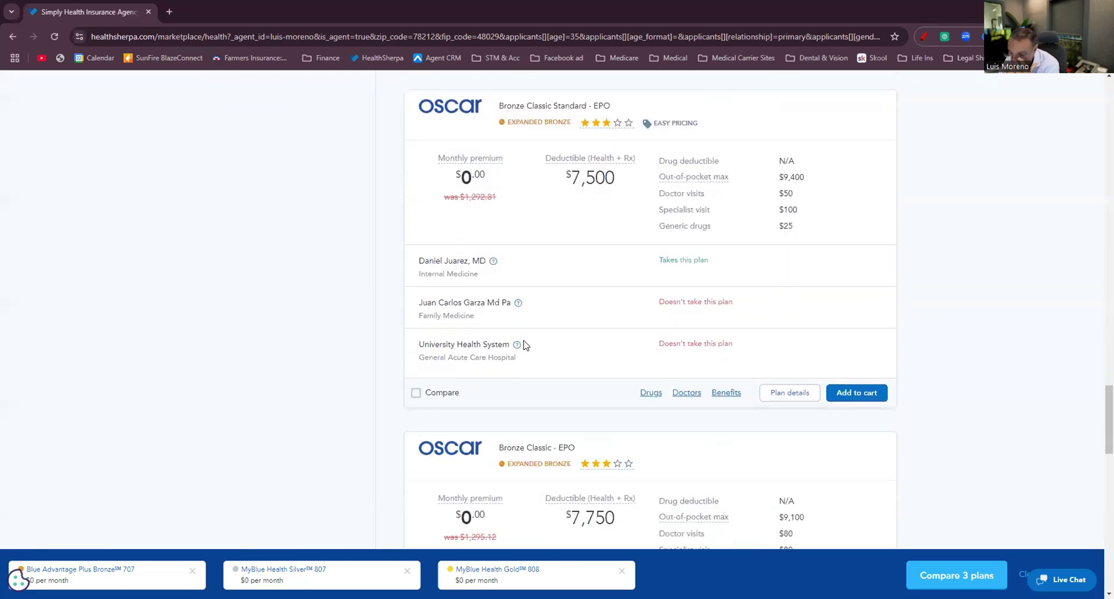
scroll(525, 347, down, 6)
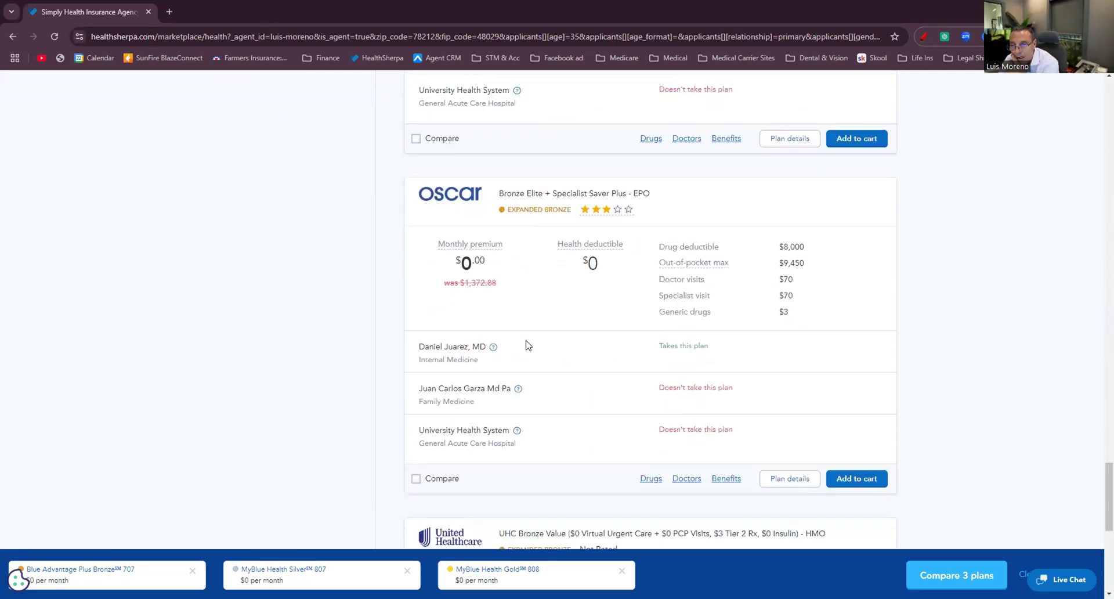
scroll(527, 344, up, 6)
scroll(528, 343, up, 20)
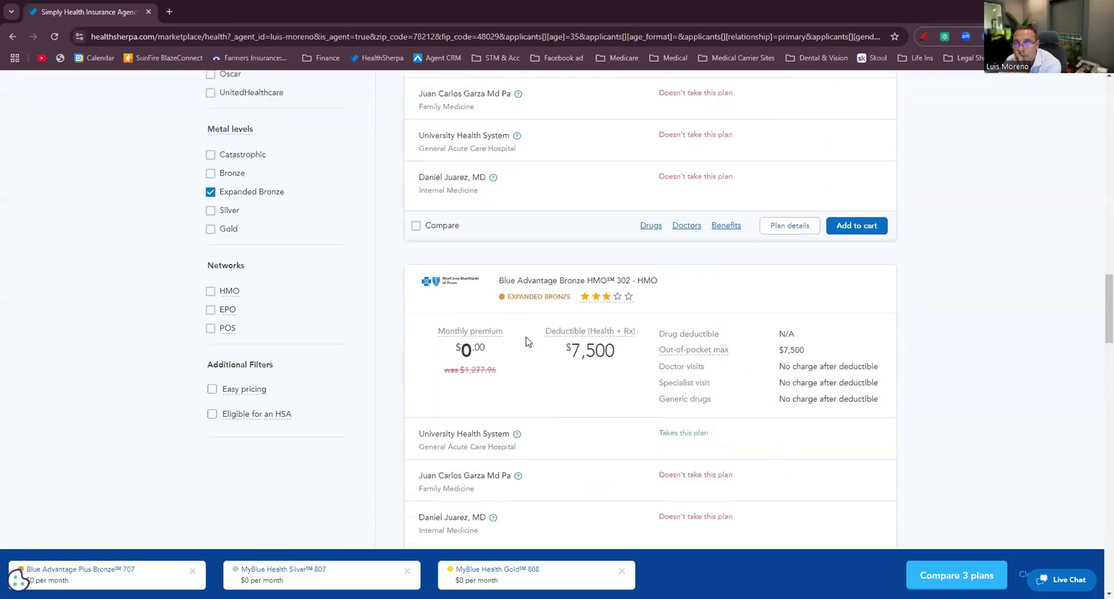
scroll(528, 344, down, 3)
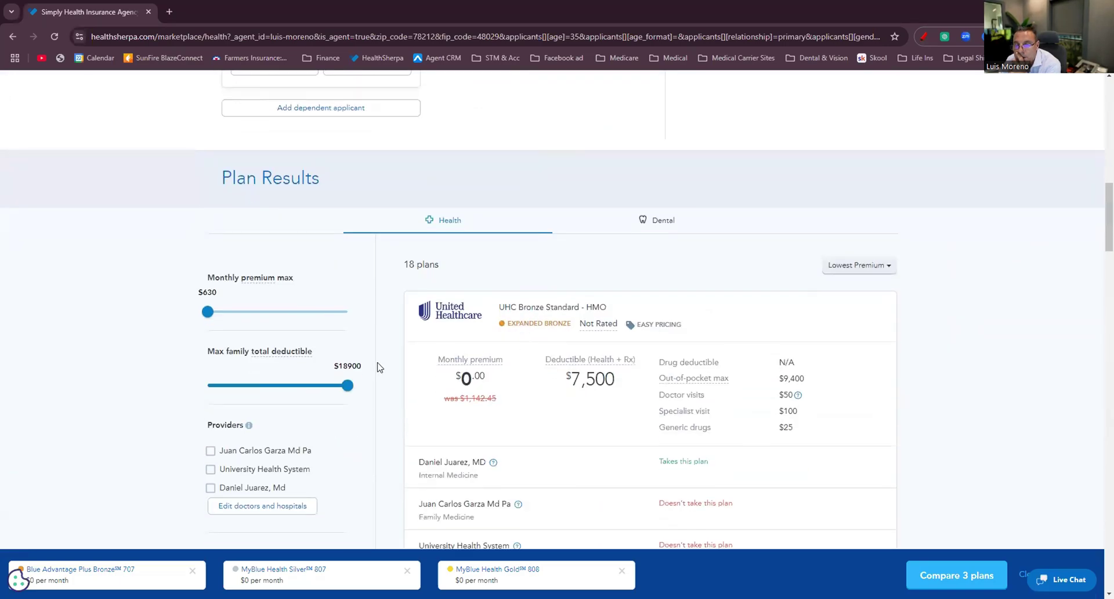
scroll(378, 367, down, 8)
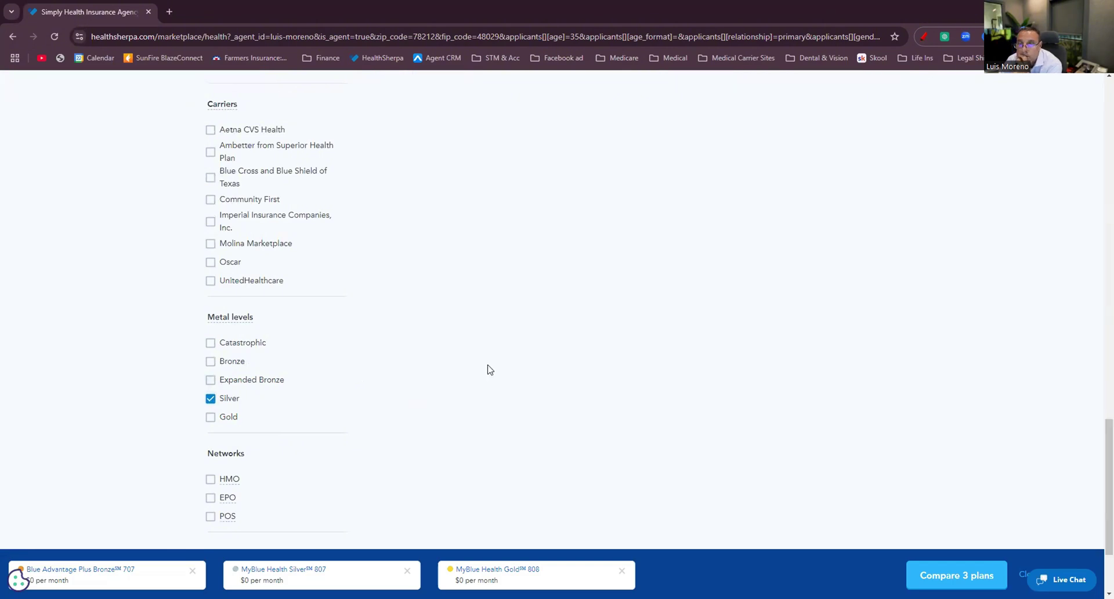
scroll(551, 332, up, 7)
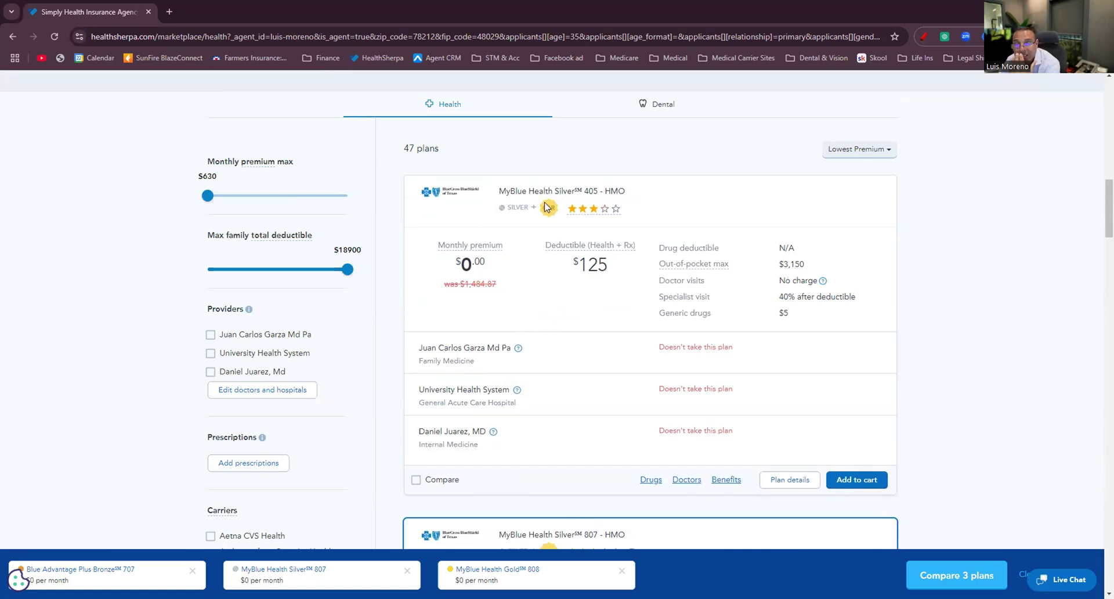
scroll(623, 329, down, 4)
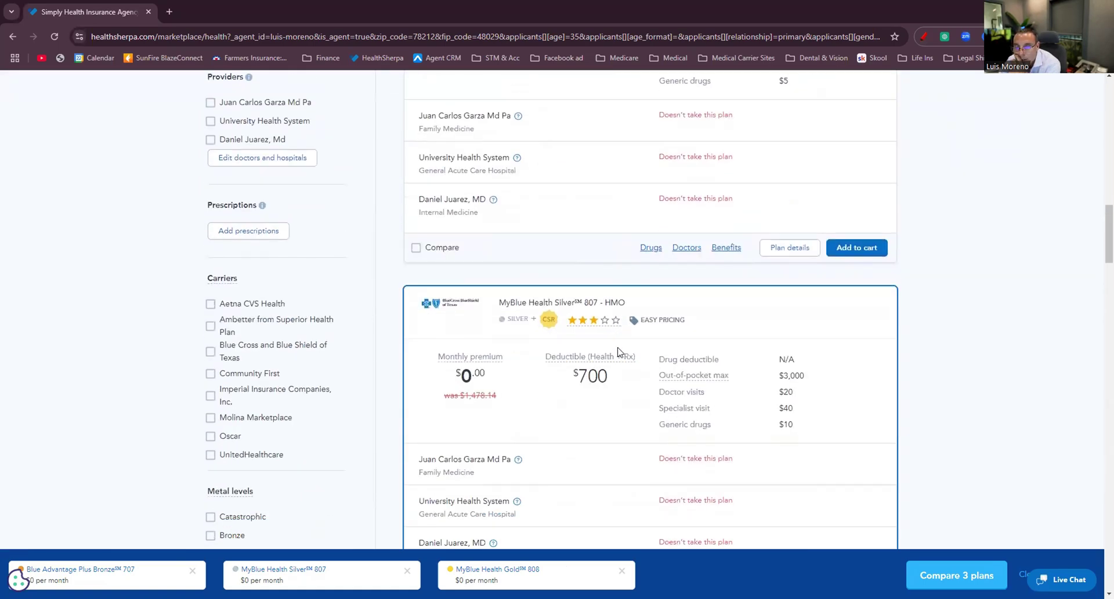
scroll(619, 351, down, 8)
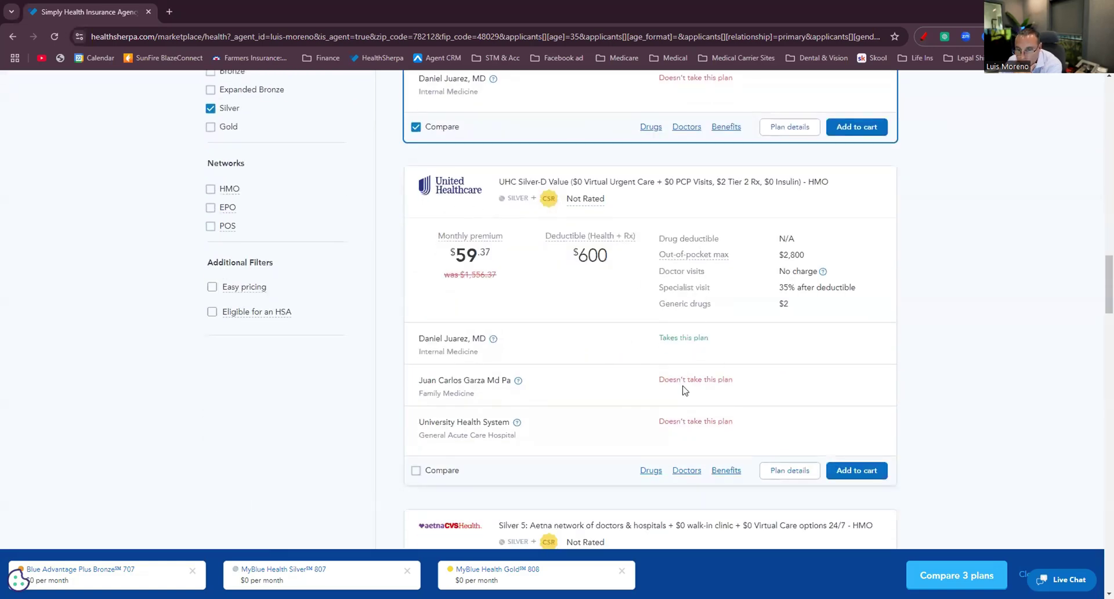
scroll(683, 390, down, 6)
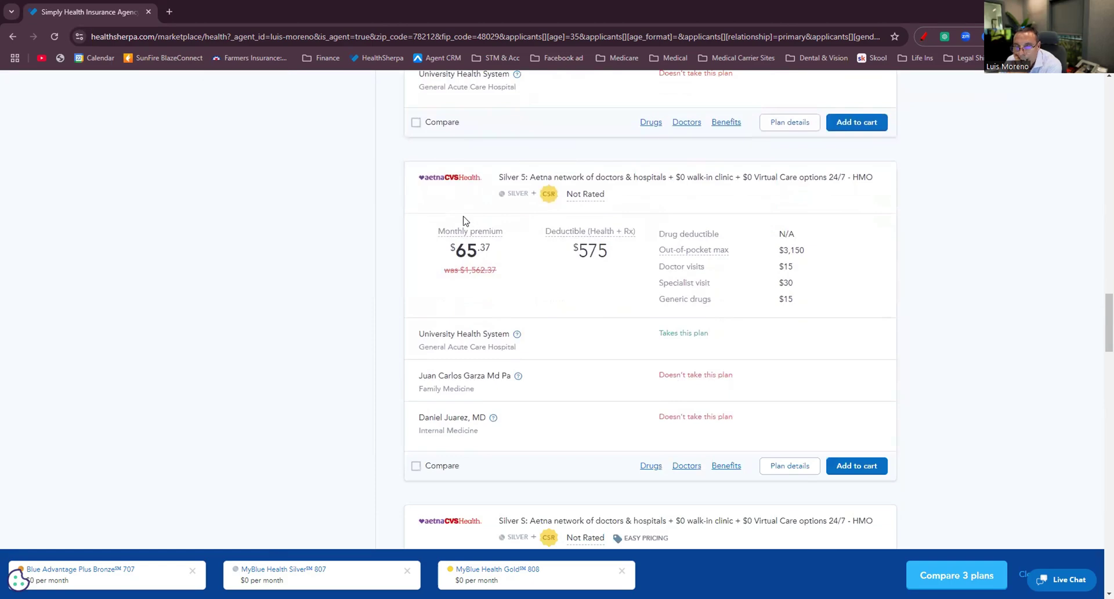
scroll(704, 398, down, 13)
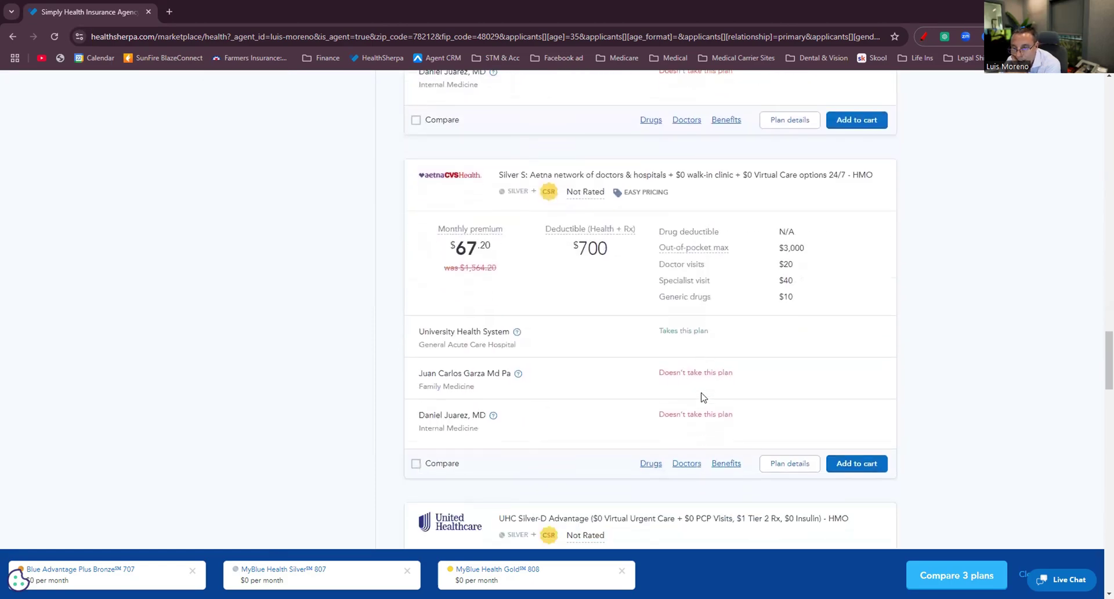
scroll(697, 397, down, 13)
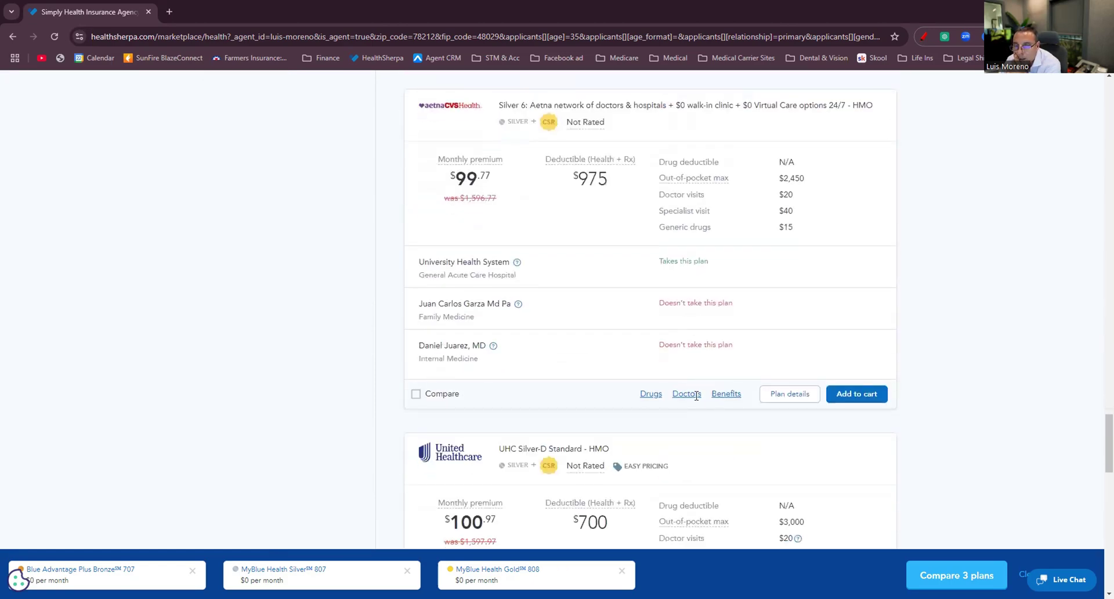
scroll(690, 408, down, 8)
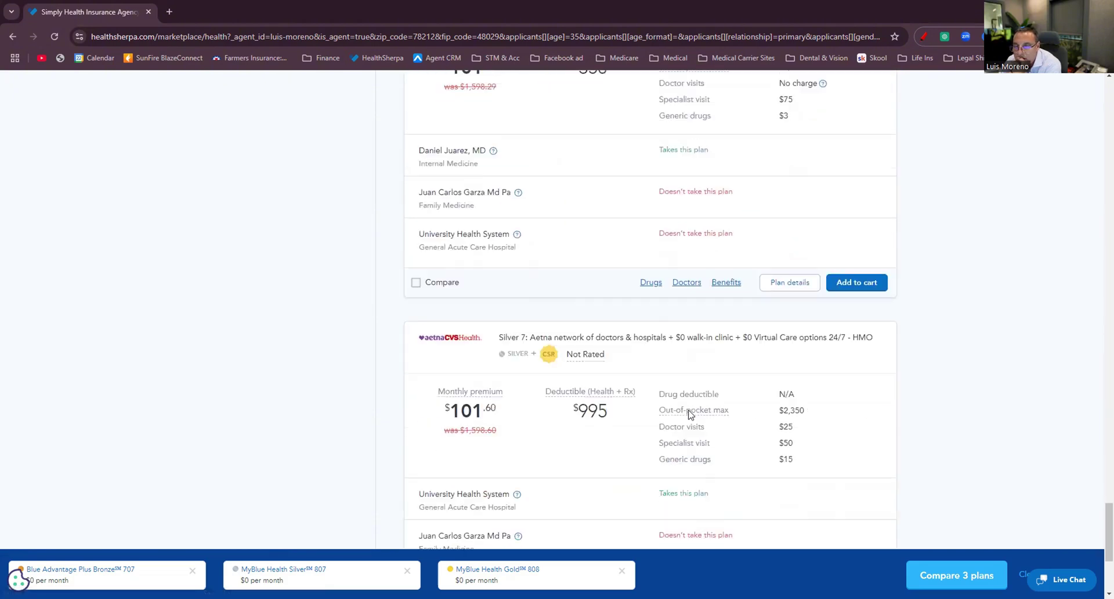
scroll(688, 417, down, 3)
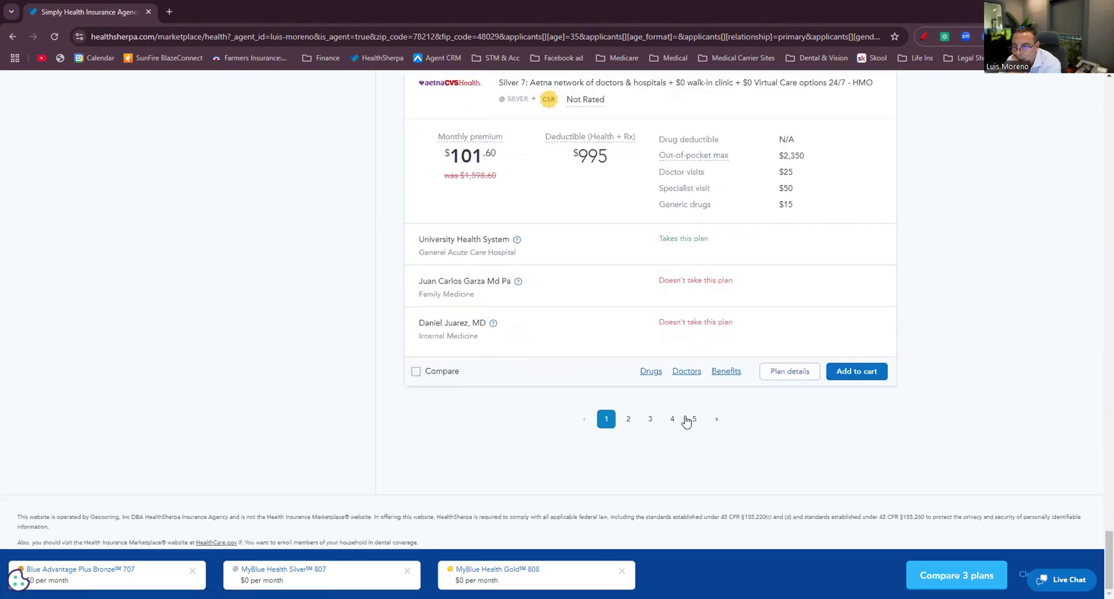
Review provider coverage on page 2 of the Silver plan results.
click(629, 419)
scroll(734, 414, down, 6)
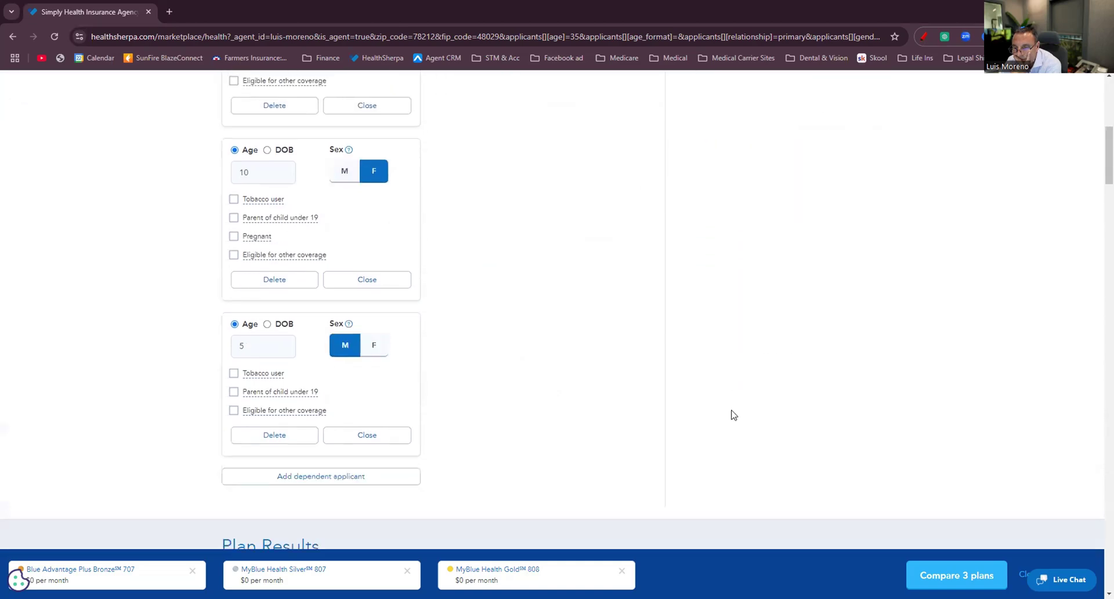
scroll(733, 414, down, 15)
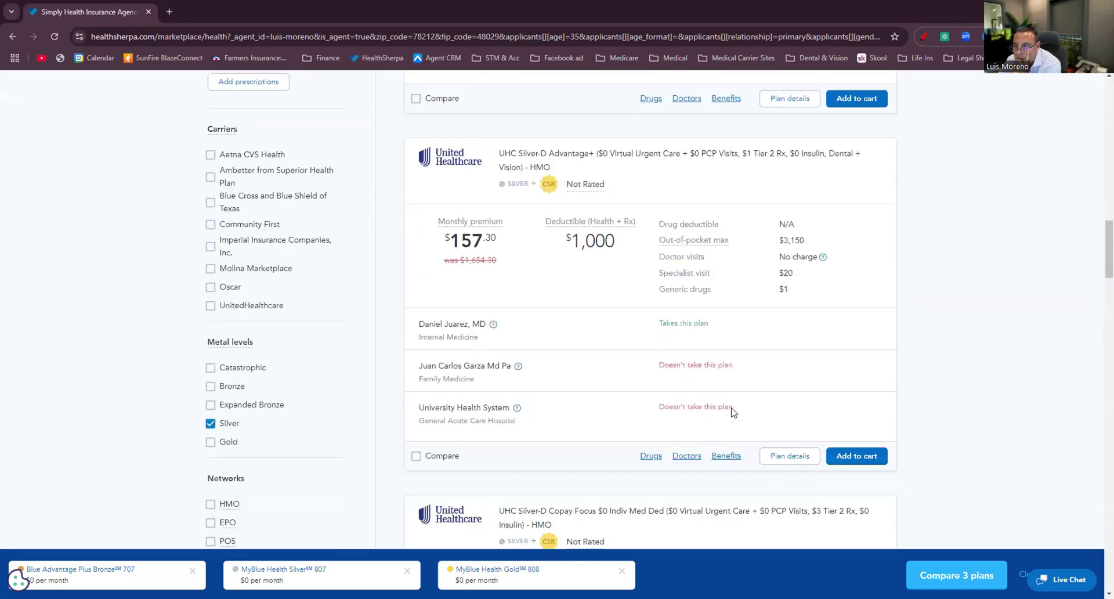
scroll(733, 411, down, 14)
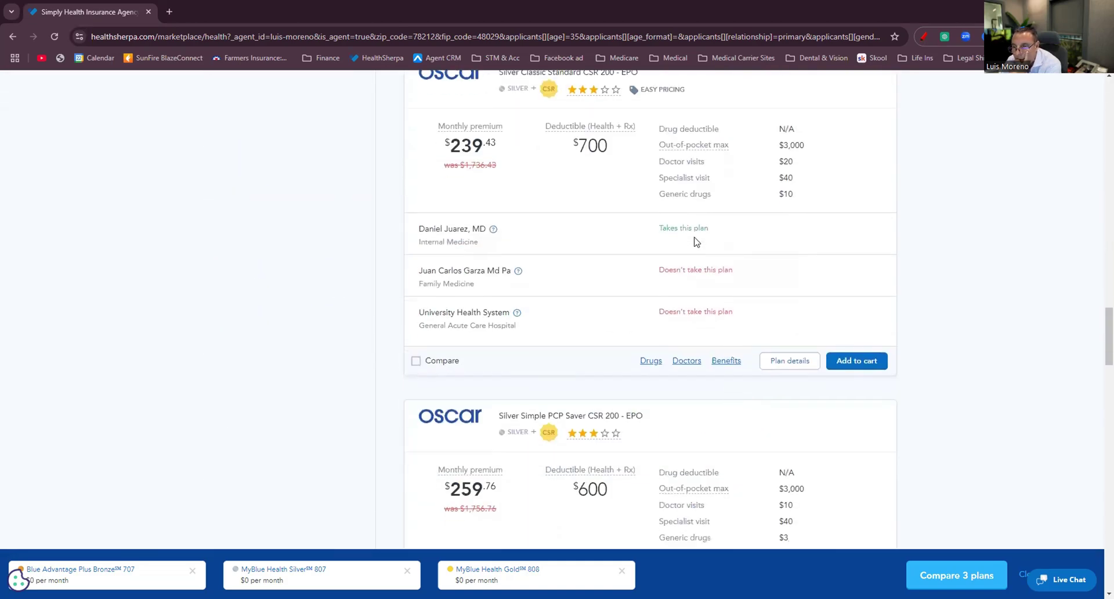
scroll(696, 242, down, 16)
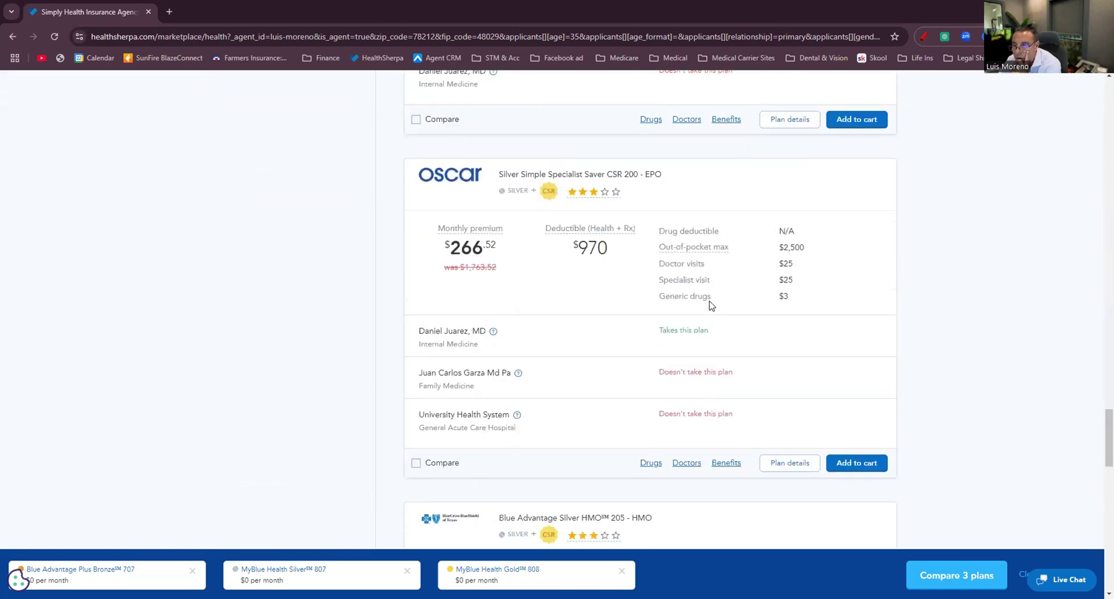
scroll(697, 348, down, 11)
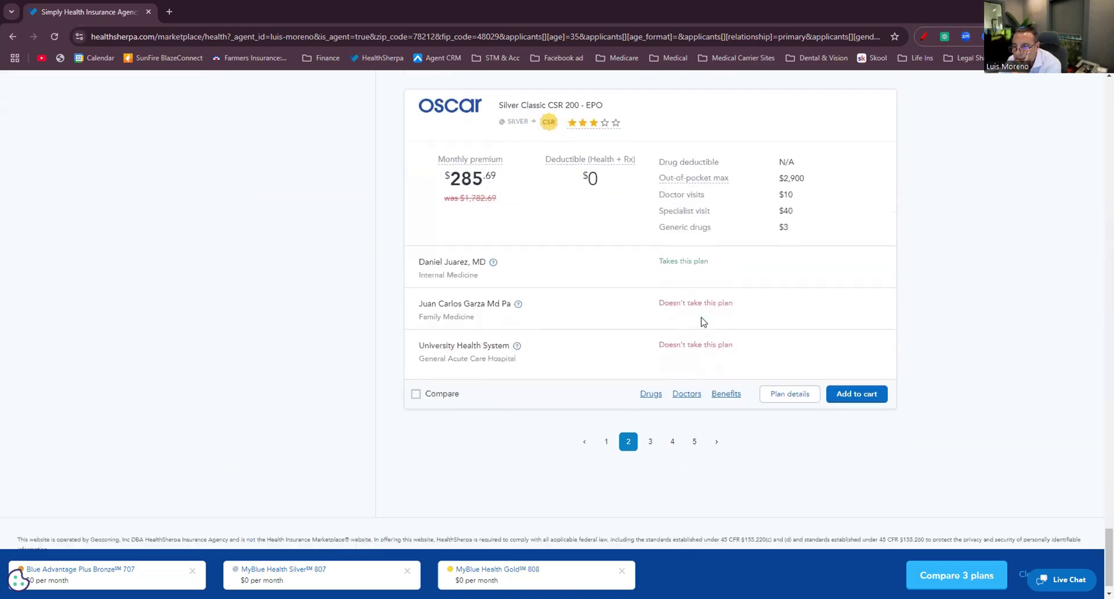
Review provider coverage on page 3 of the Silver plan results.
click(651, 418)
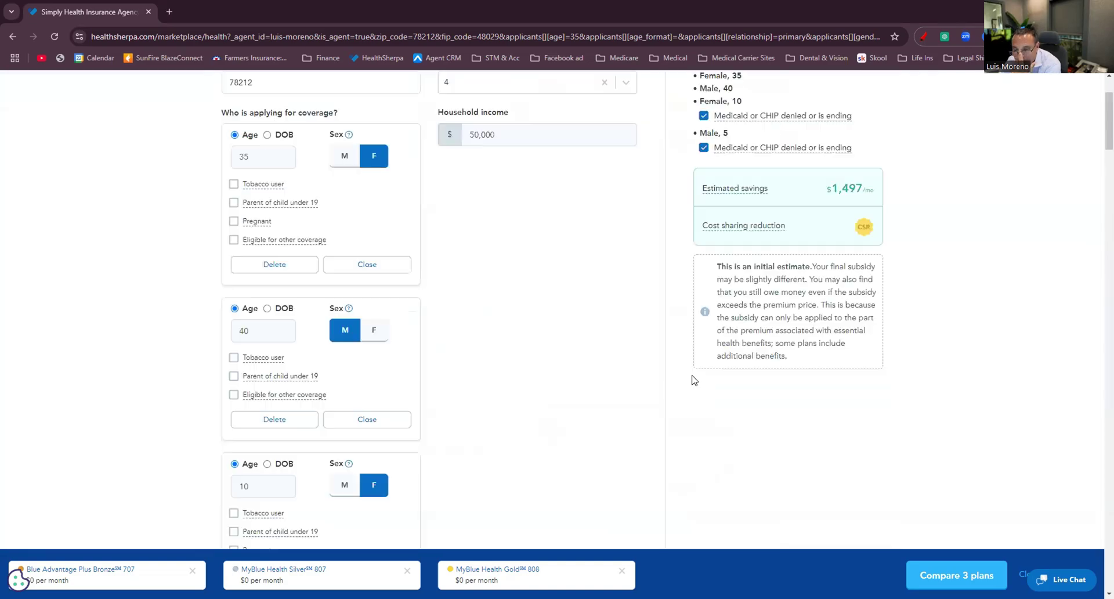
scroll(693, 372, down, 5)
scroll(694, 371, down, 20)
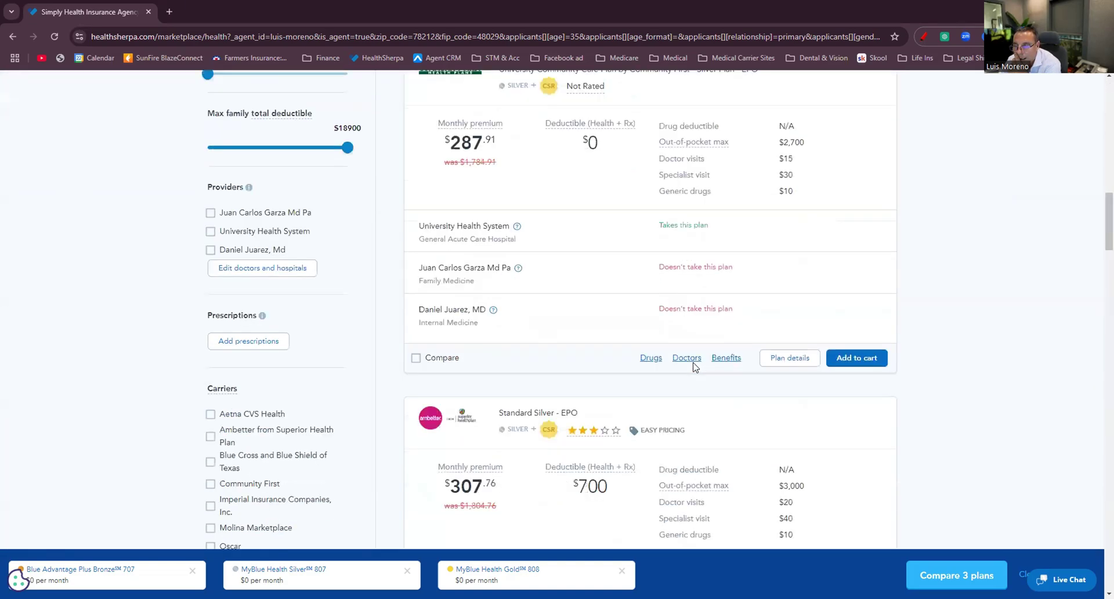
scroll(695, 366, down, 10)
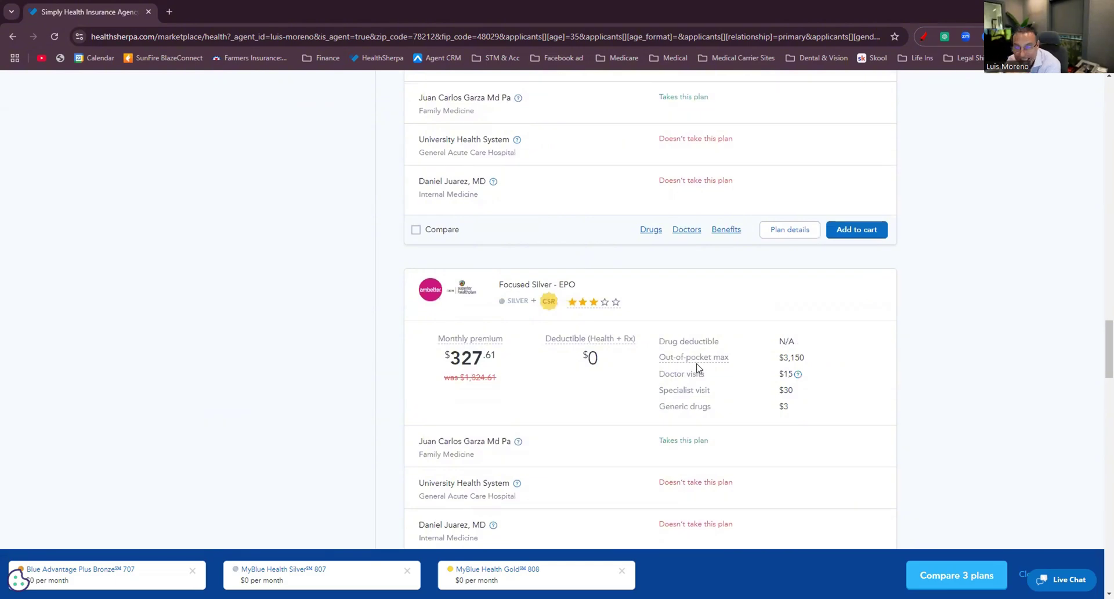
scroll(702, 359, down, 20)
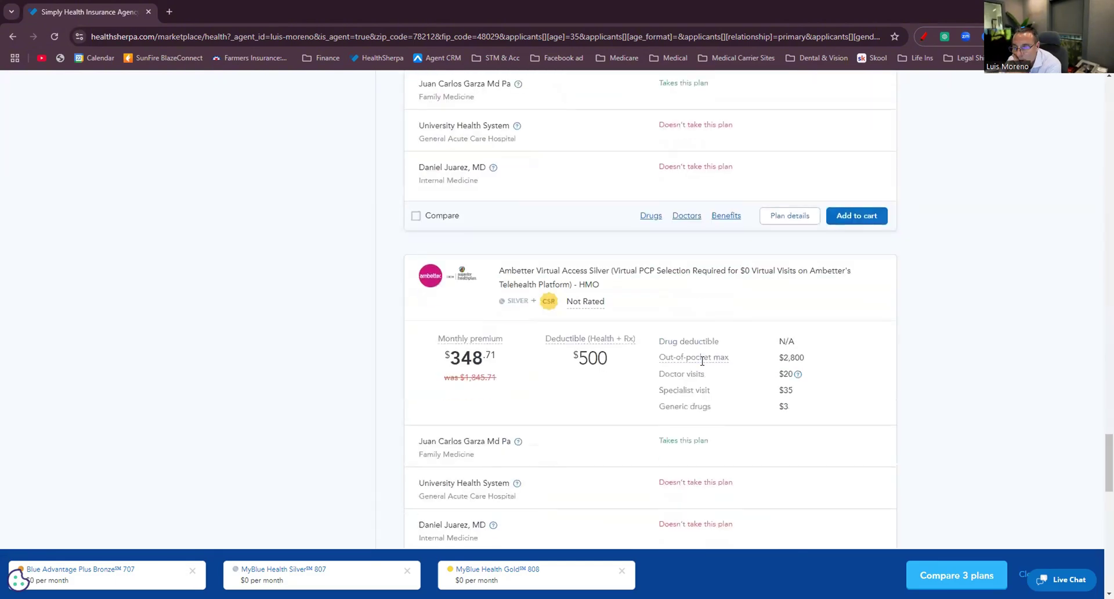
scroll(702, 361, down, 12)
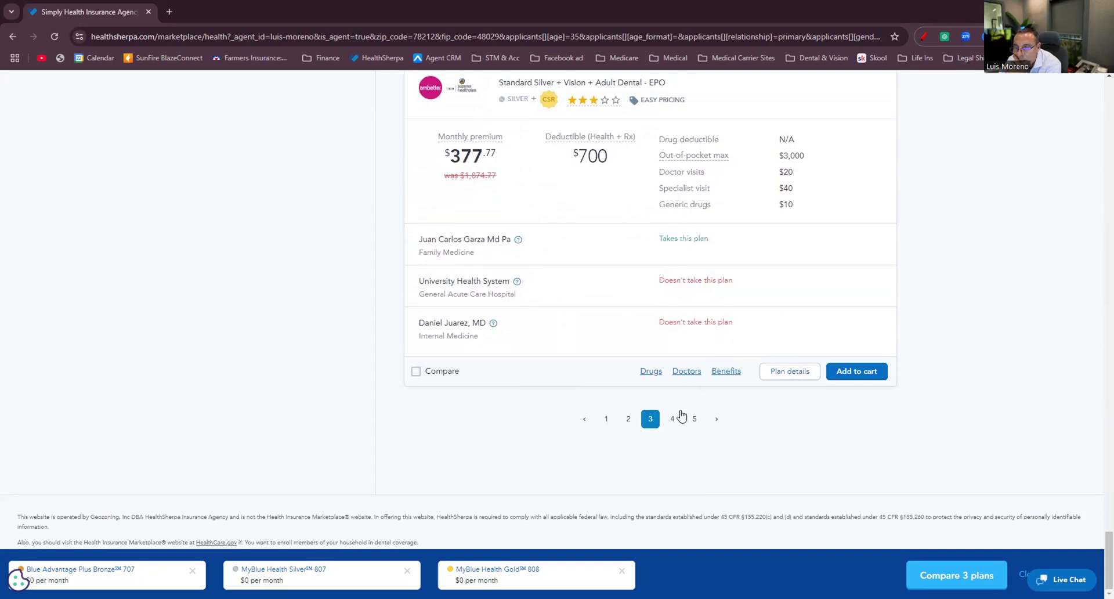
Review provider coverage on page 4 of the Silver plan results.
click(673, 418)
scroll(723, 359, up, 15)
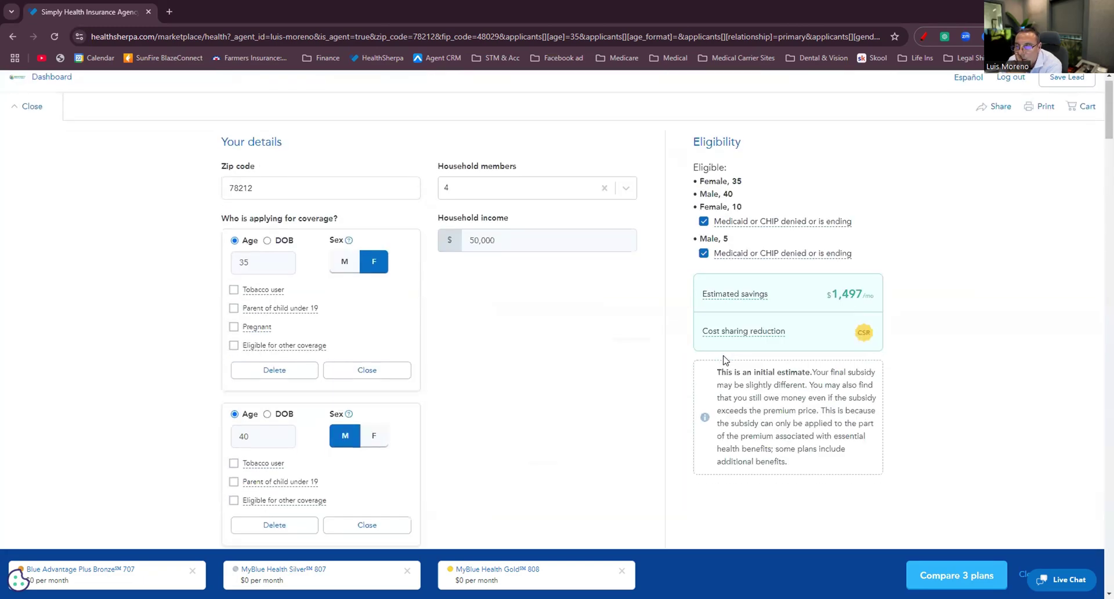
scroll(727, 358, down, 5)
scroll(728, 355, down, 15)
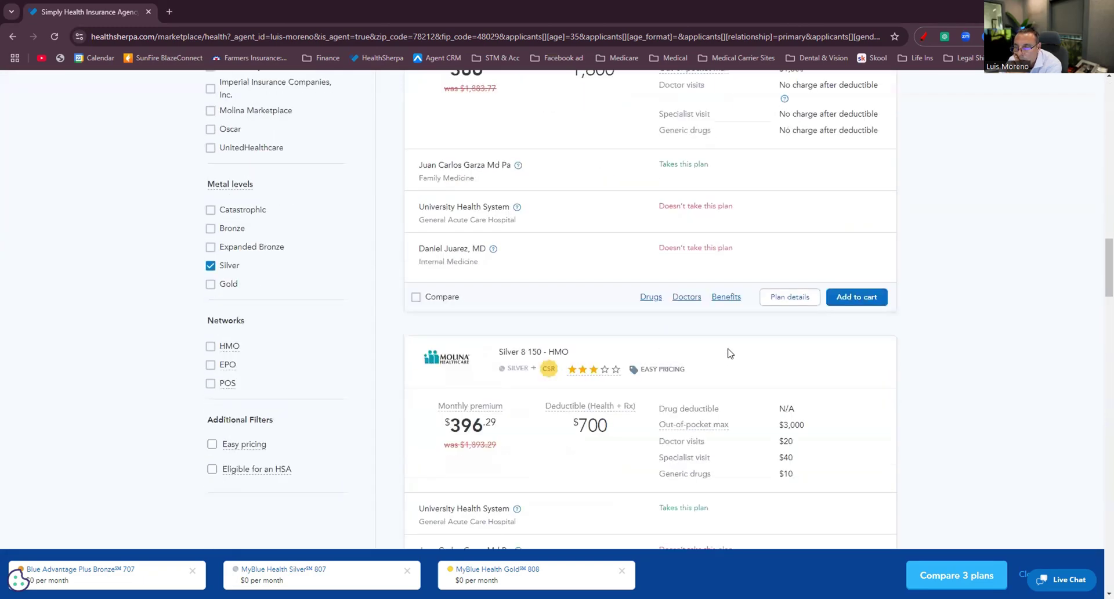
scroll(730, 351, down, 18)
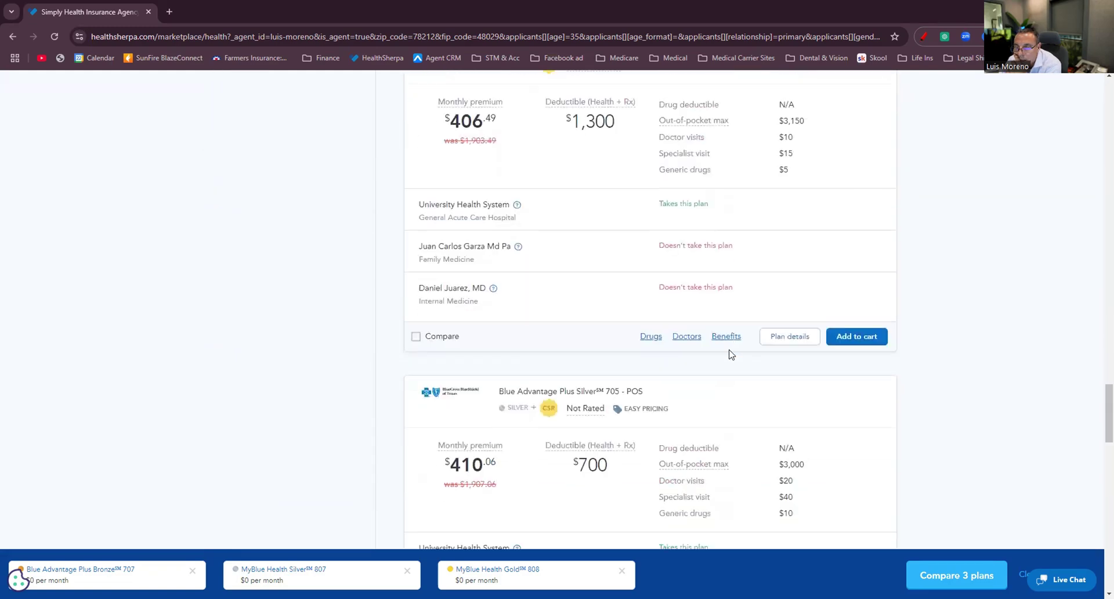
scroll(731, 359, down, 18)
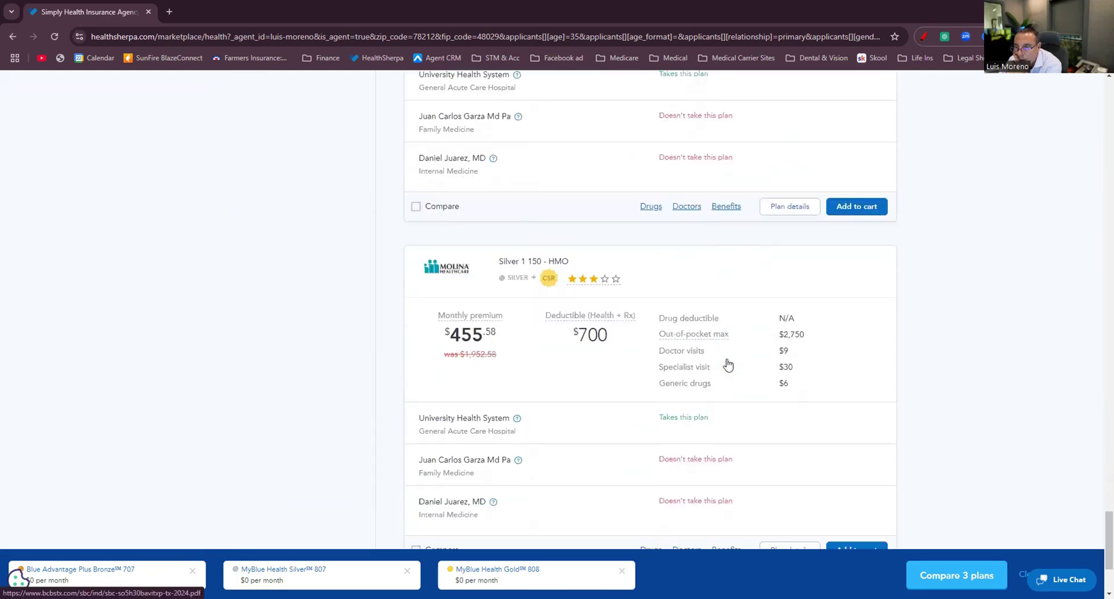
scroll(699, 423, up, 20)
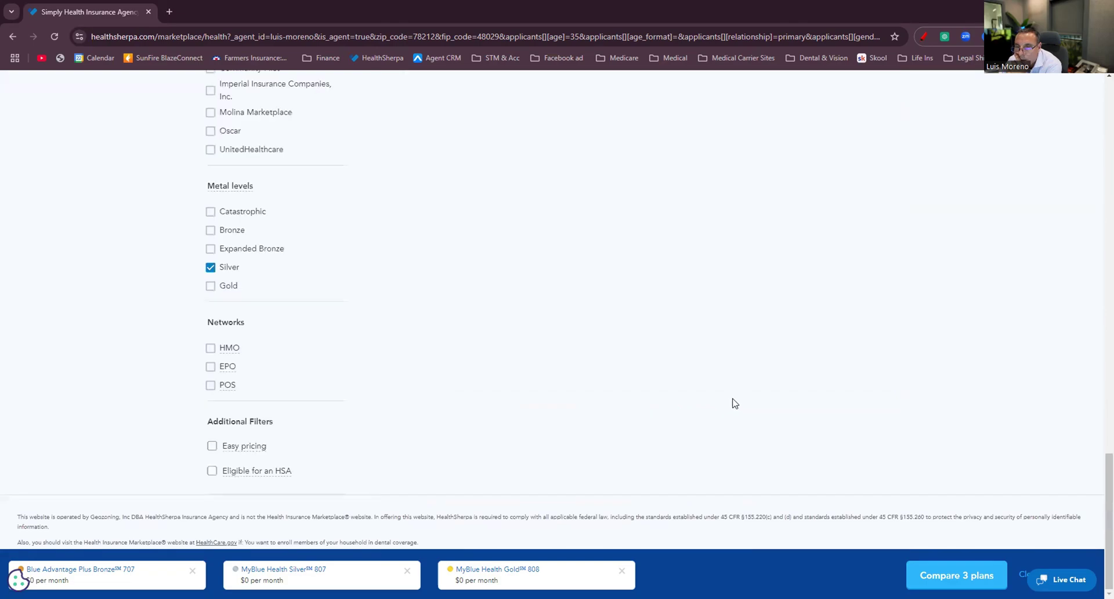
scroll(700, 374, down, 15)
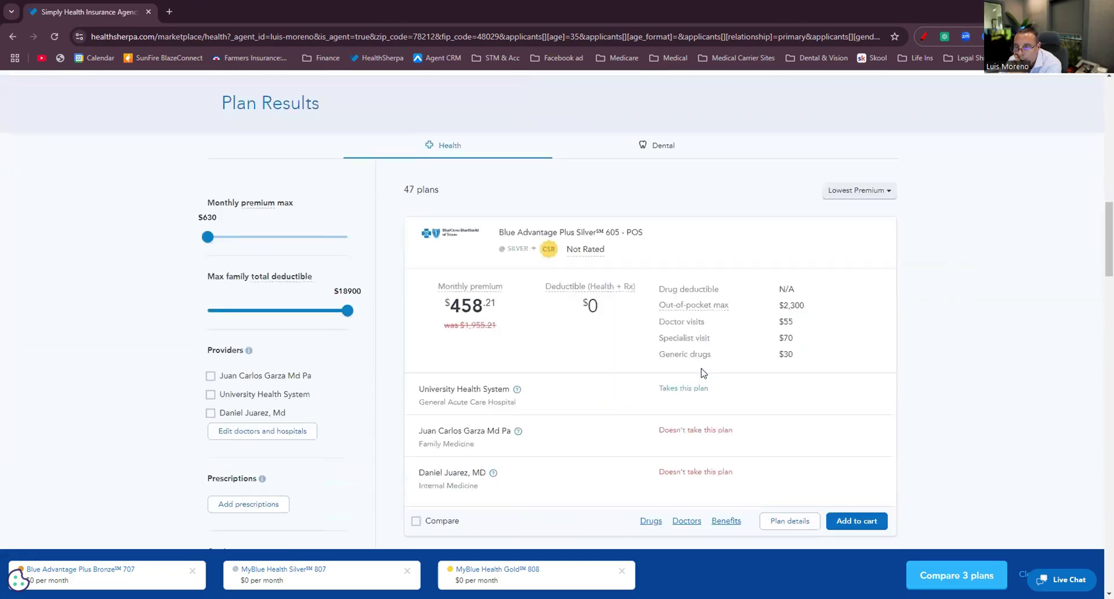
scroll(702, 373, down, 18)
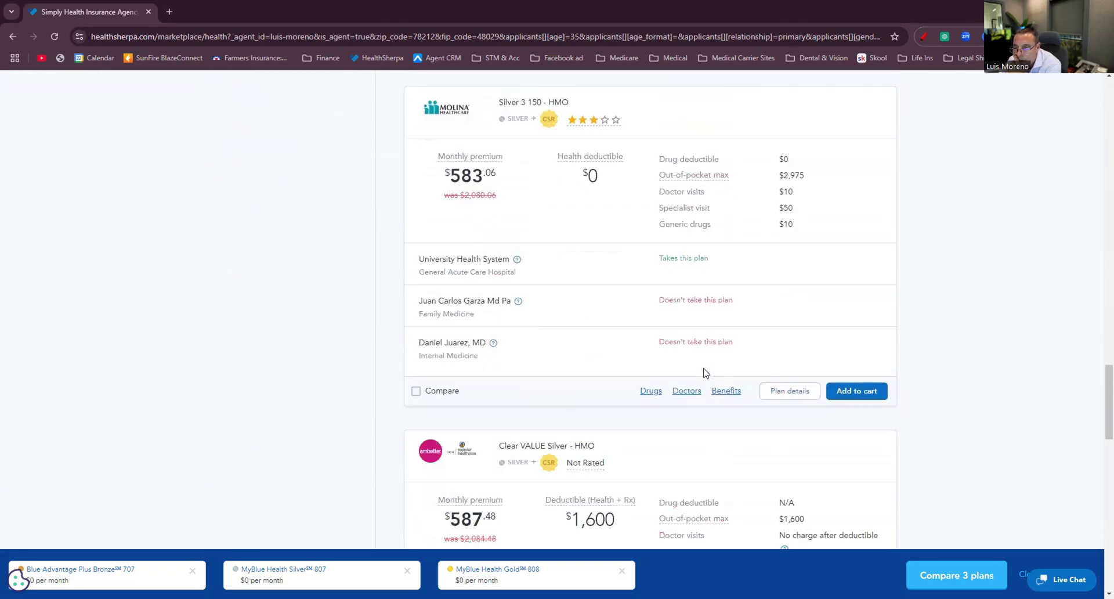
scroll(705, 372, down, 7)
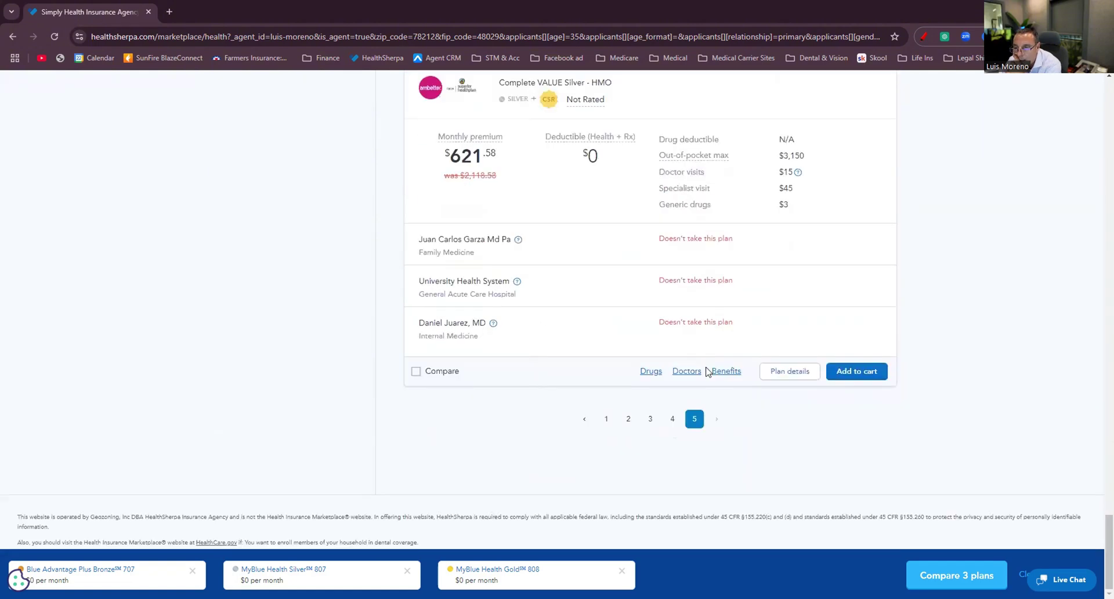
scroll(714, 383, up, 8)
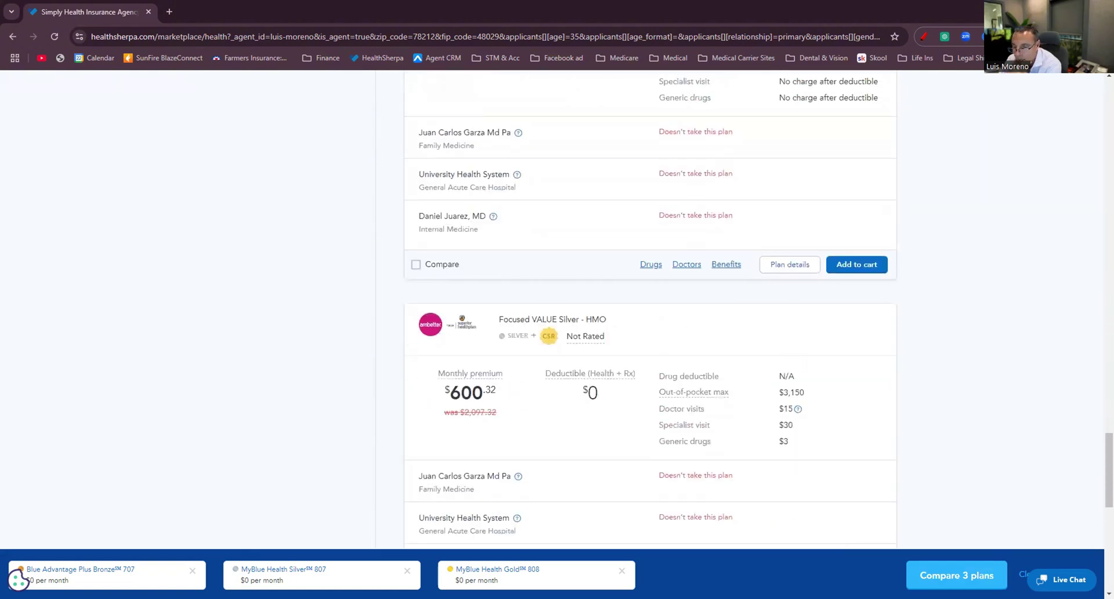
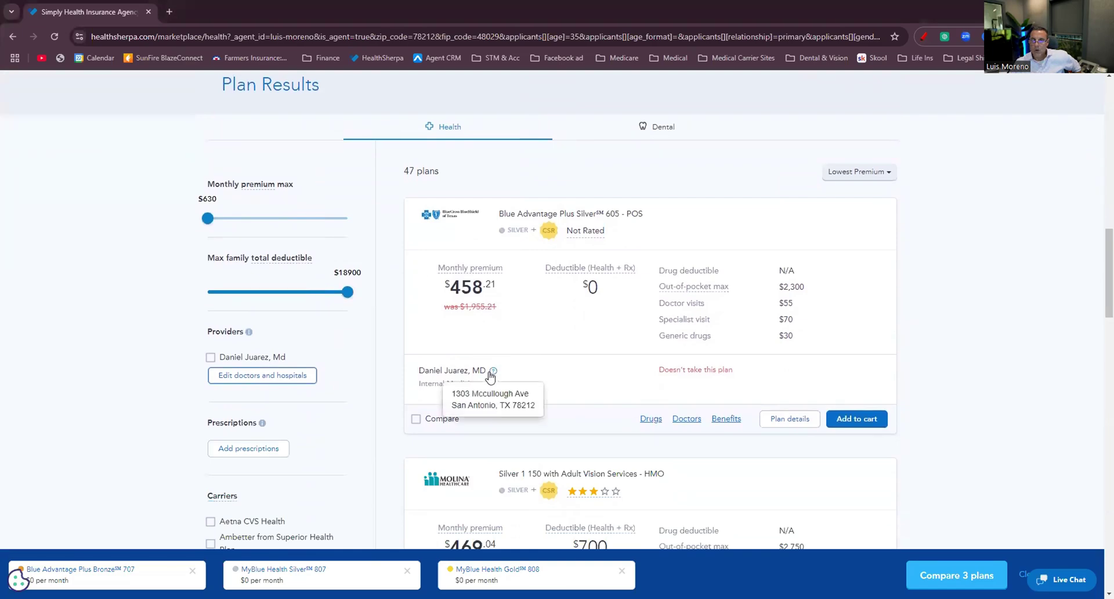
Review doctor coverage on page 5 of the 47 Silver plan results.
scroll(488, 375, up, 3)
scroll(610, 470, down, 20)
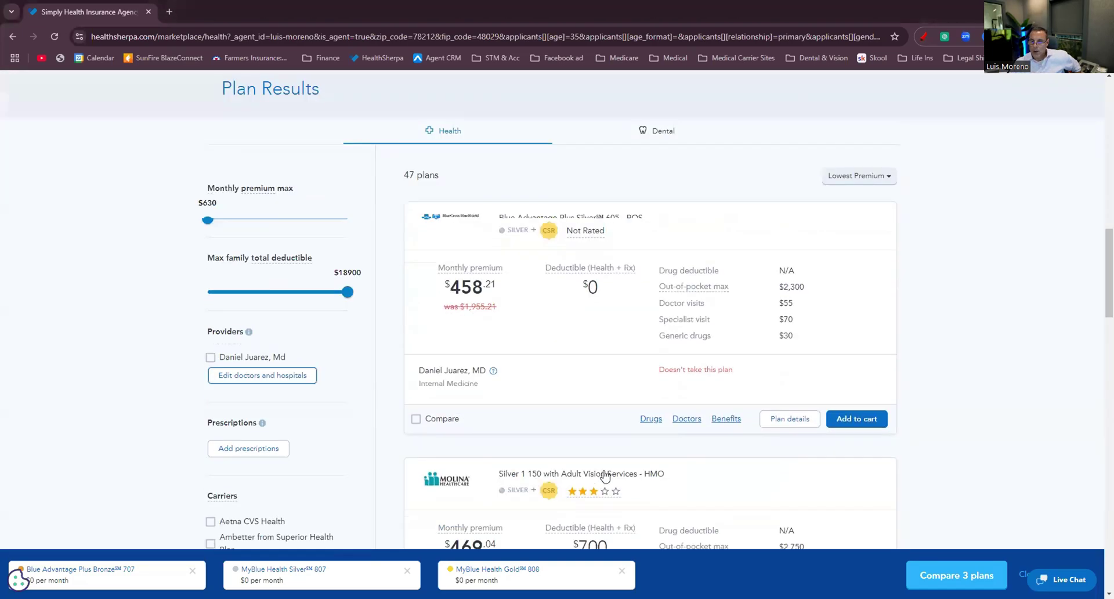
scroll(610, 466, down, 5)
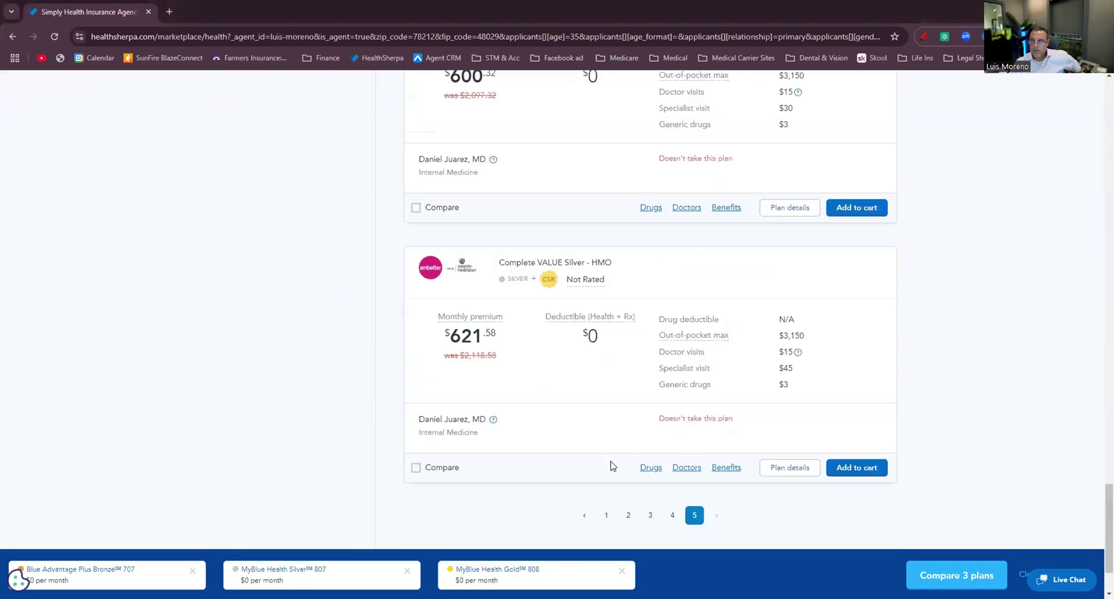
Return to results page 1, highlight UHC Silver-D Value's specialist cost, and open its doctor directory.
click(604, 419)
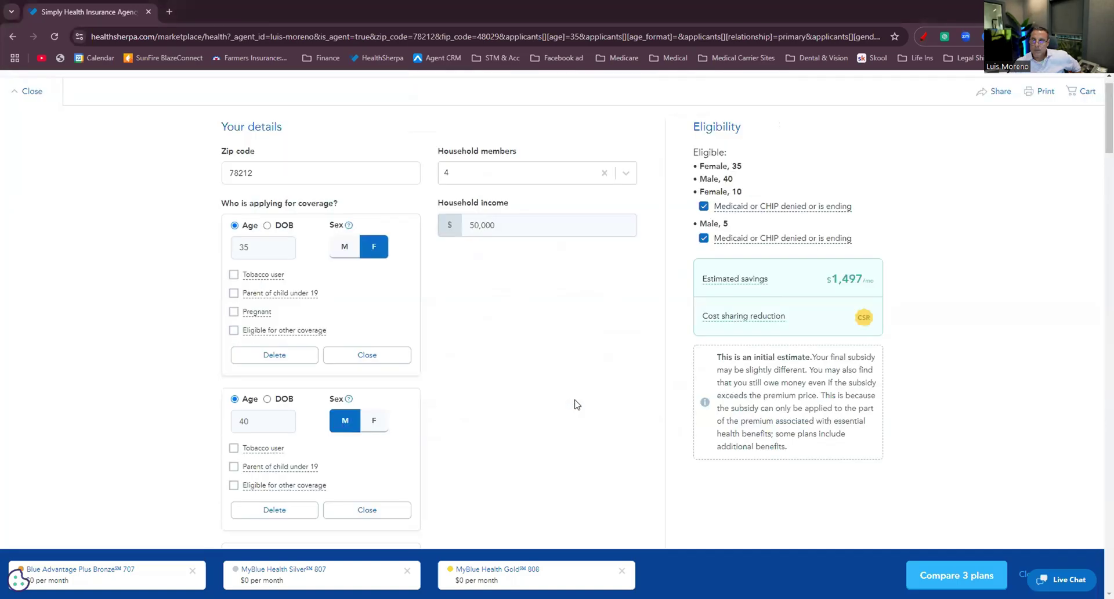
scroll(577, 414, down, 6)
scroll(577, 414, down, 6)
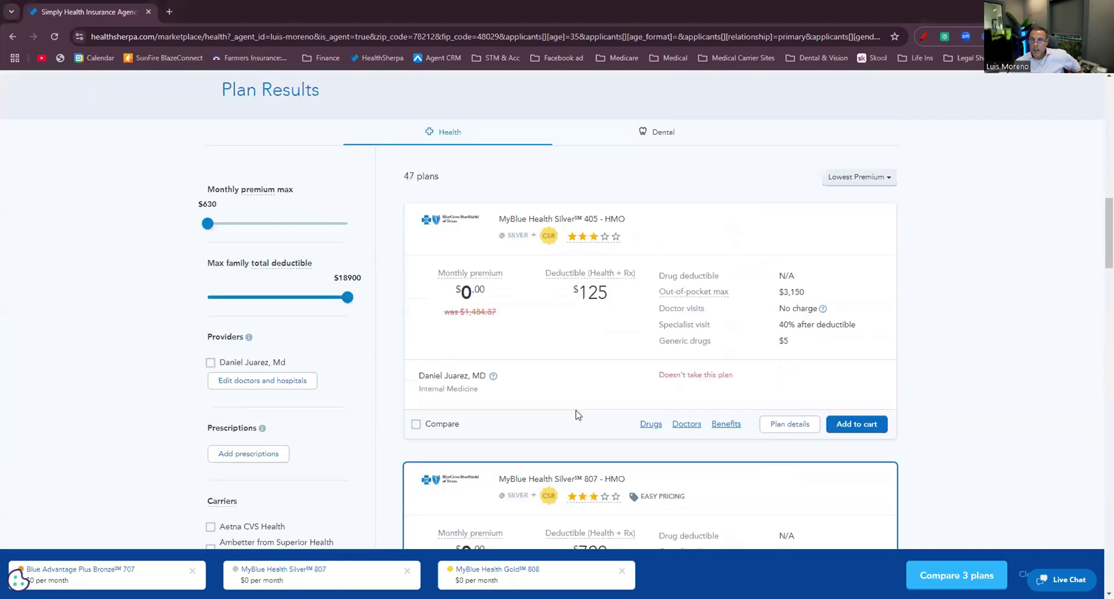
scroll(679, 328, down, 9)
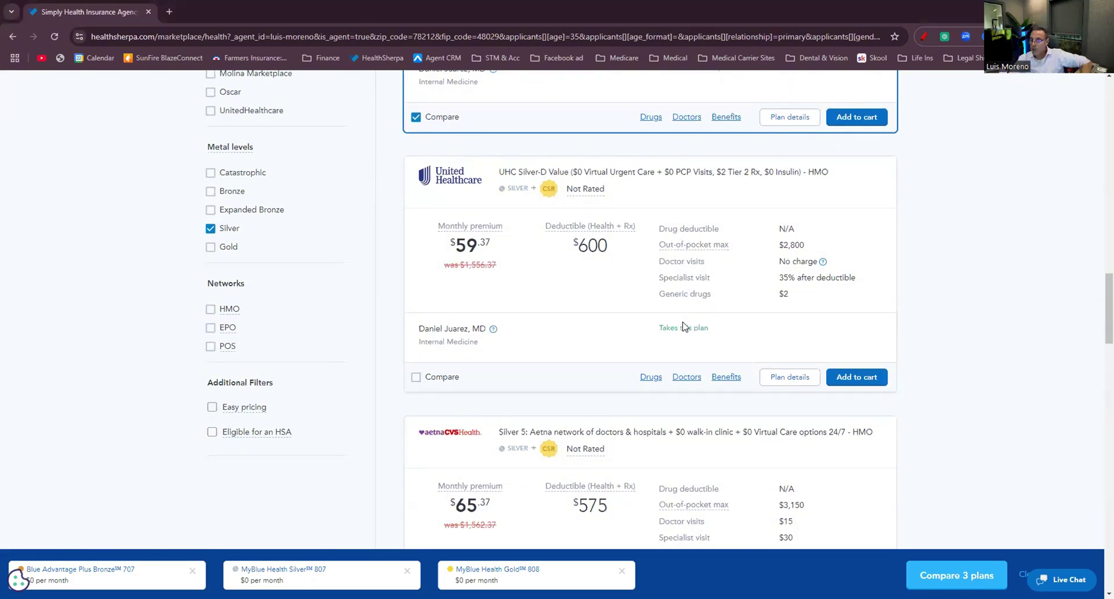
scroll(784, 285, down, 3)
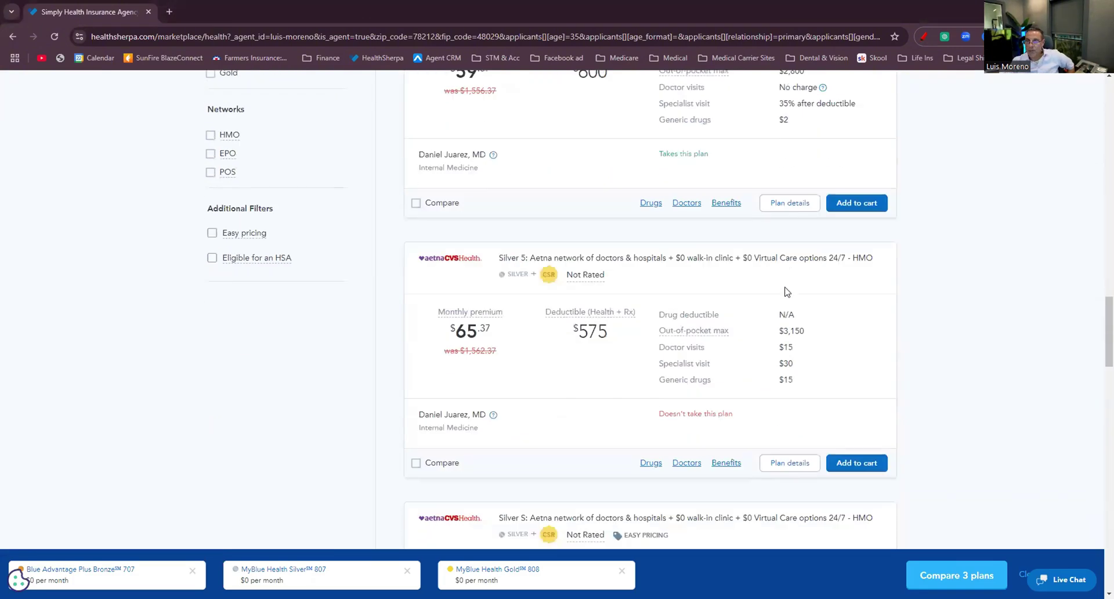
scroll(490, 335, down, 9)
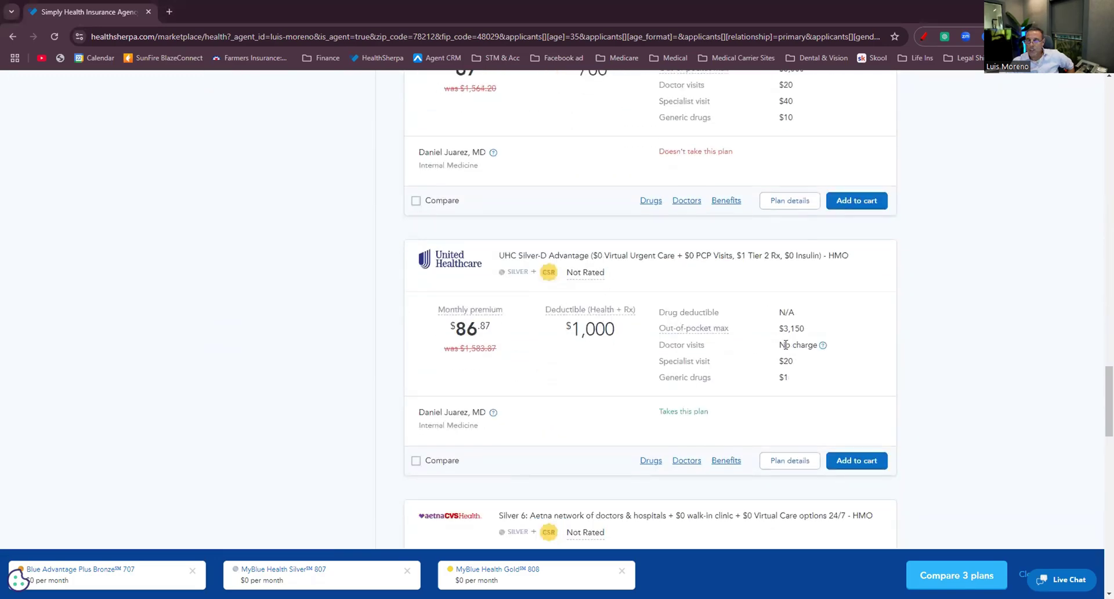
scroll(804, 366, up, 15)
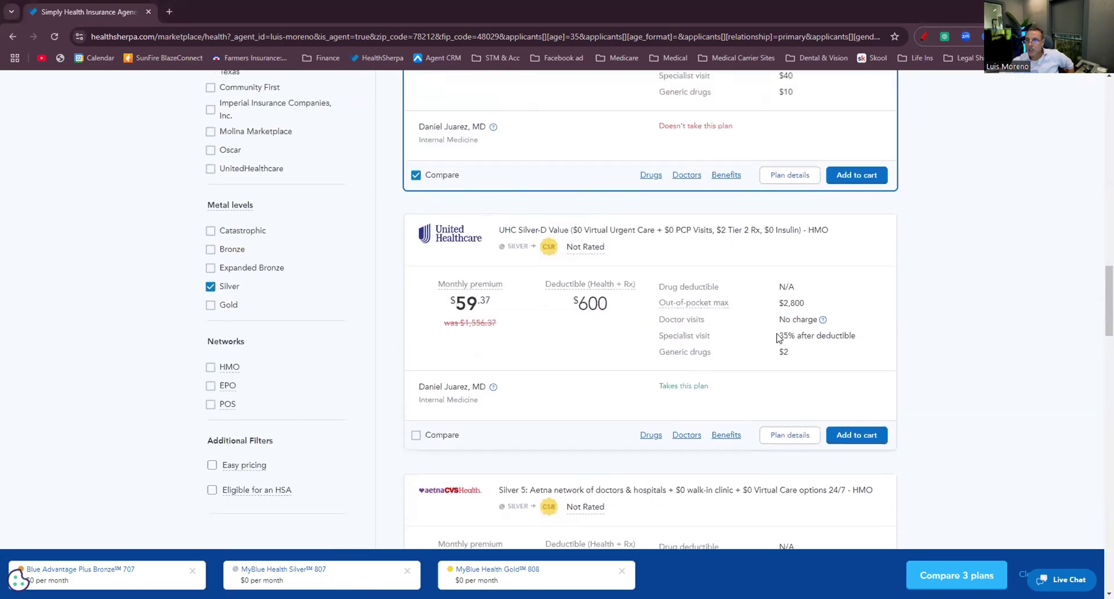
drag(777, 337, 849, 339)
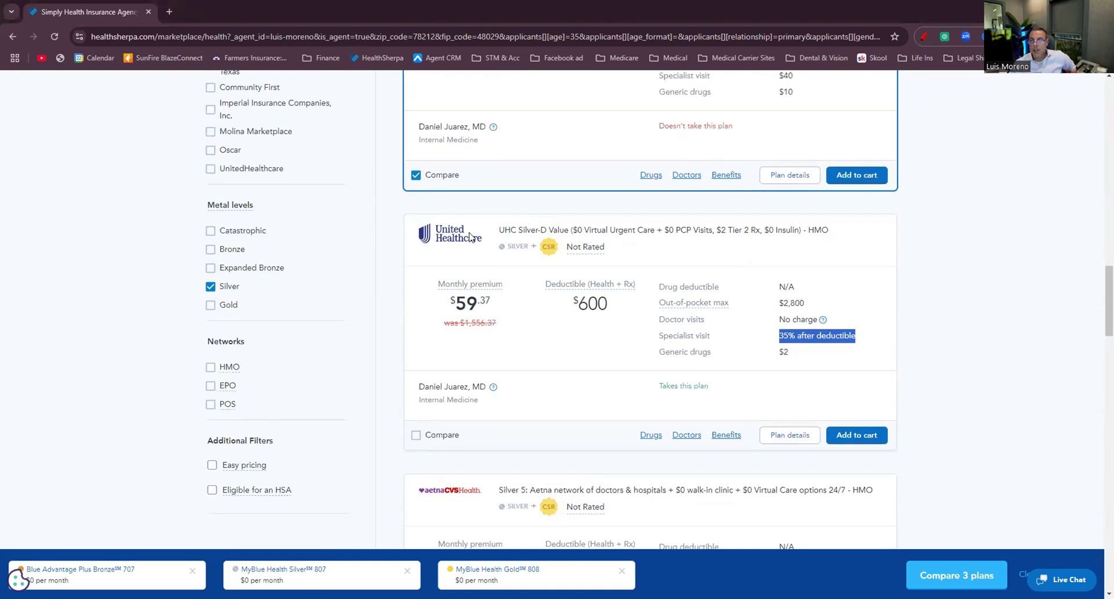
click(687, 435)
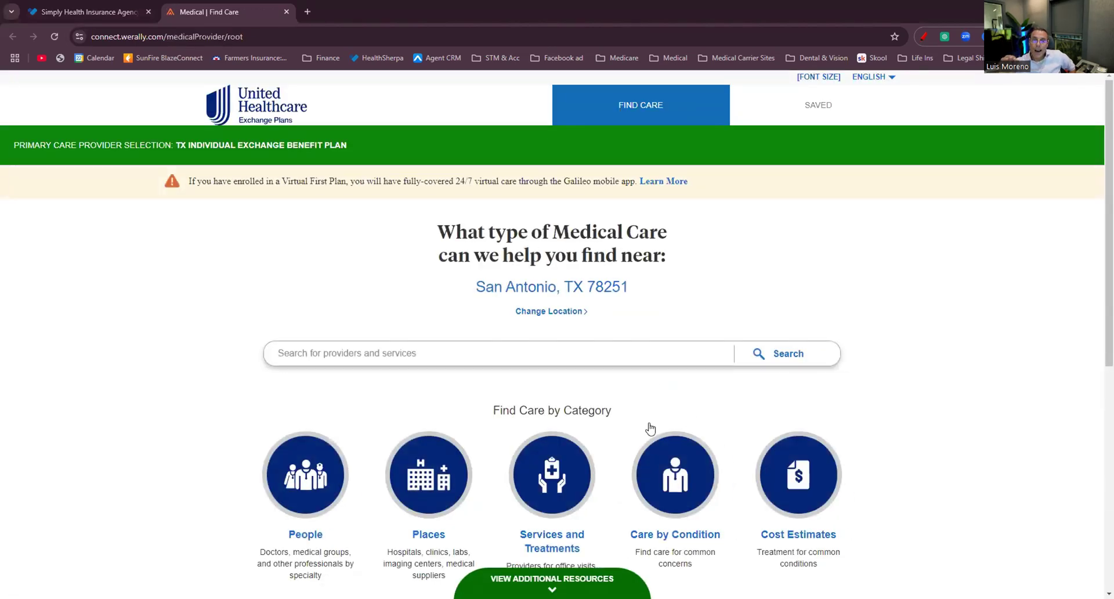
Browse UnitedHealthcare's in-network hospitals near 78251 under Places > Hospitals.
click(429, 449)
click(426, 312)
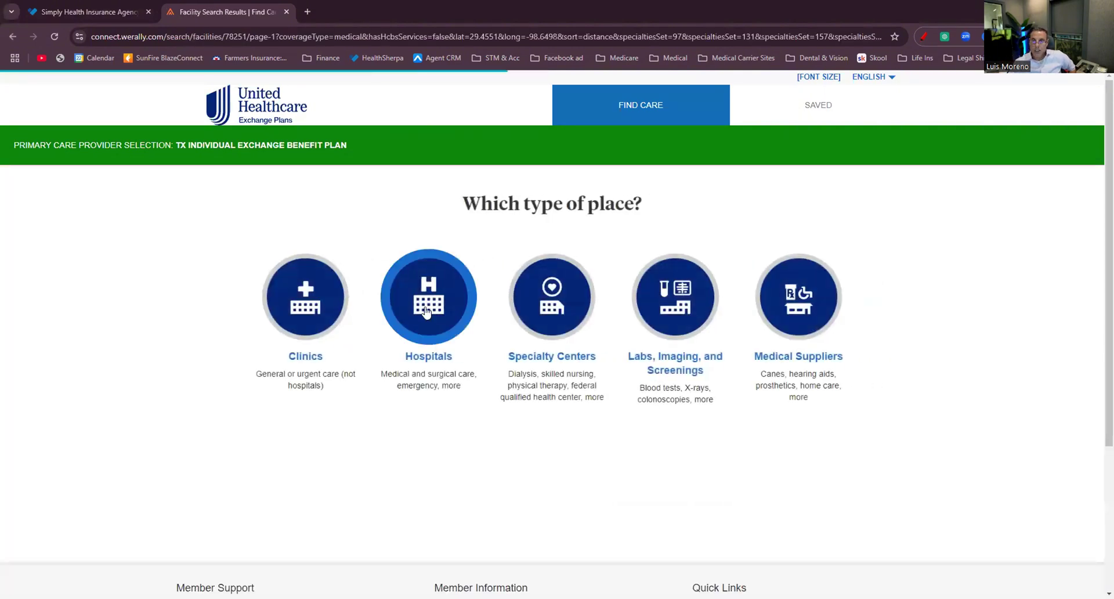
scroll(427, 348, down, 5)
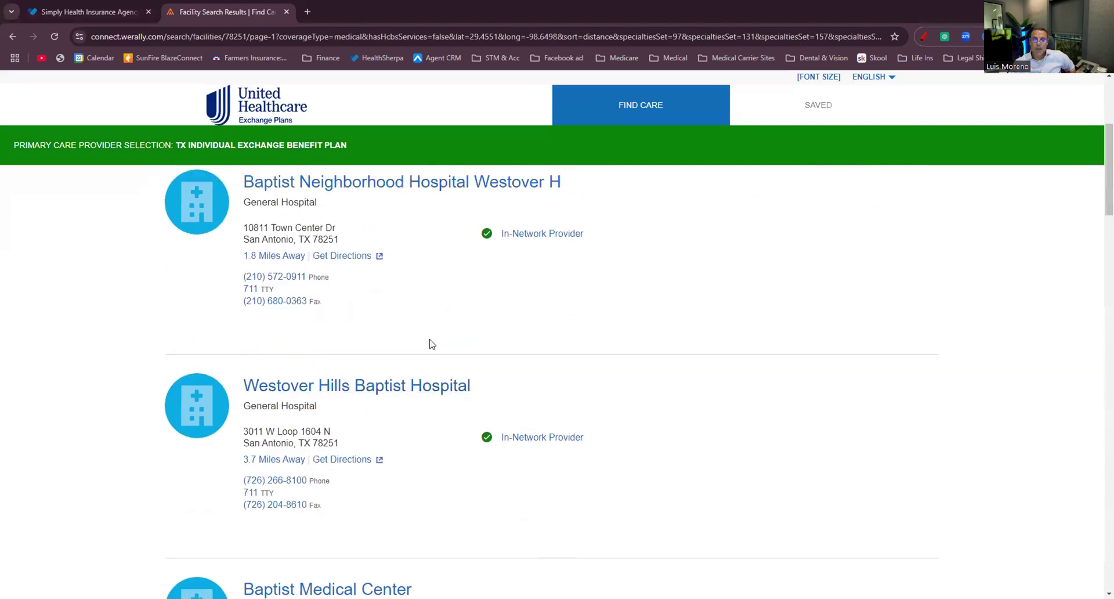
scroll(349, 329, up, 3)
scroll(385, 410, down, 13)
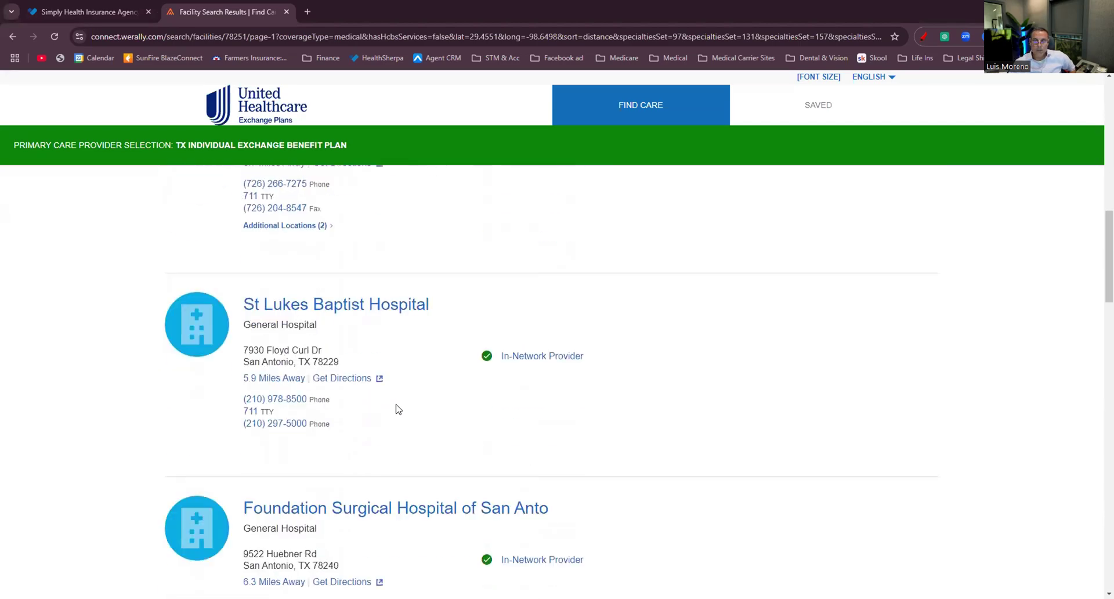
scroll(397, 410, down, 15)
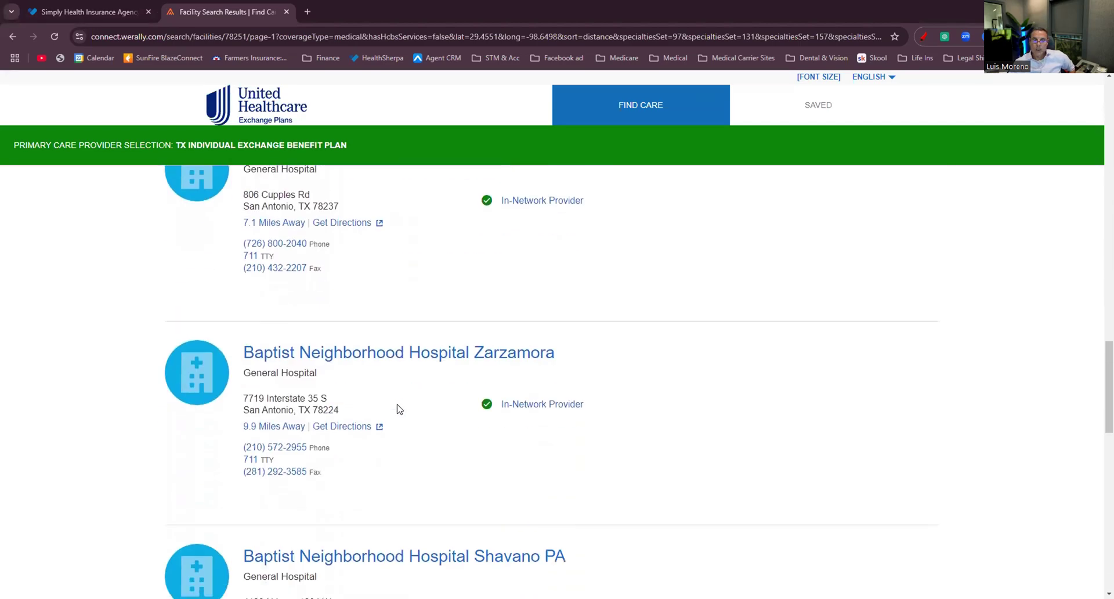
scroll(398, 410, down, 6)
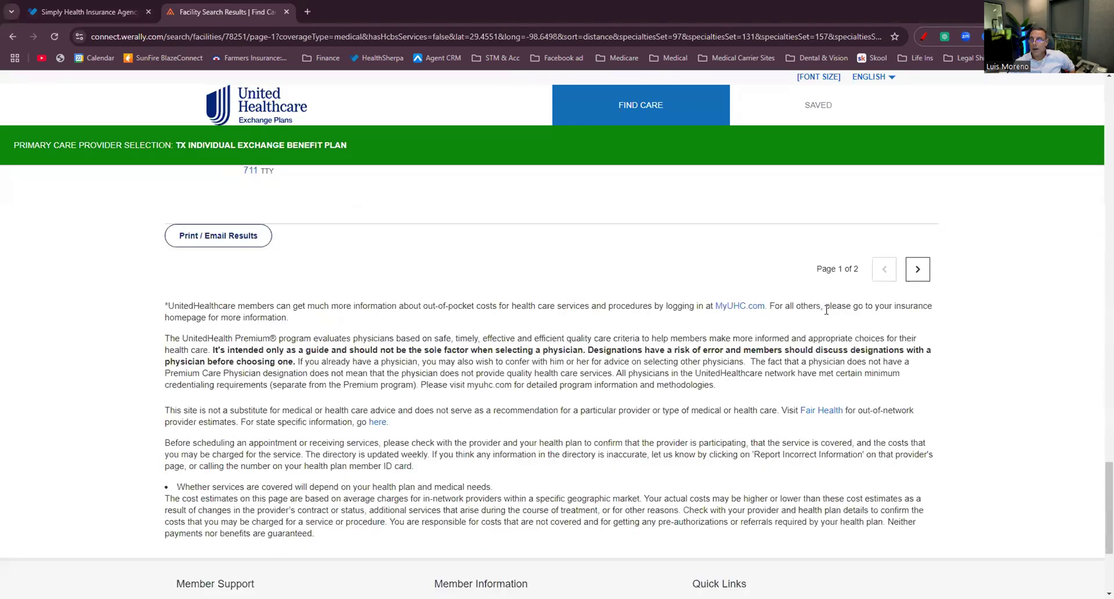
Review the second page of in-network hospital results.
click(917, 270)
scroll(582, 348, down, 11)
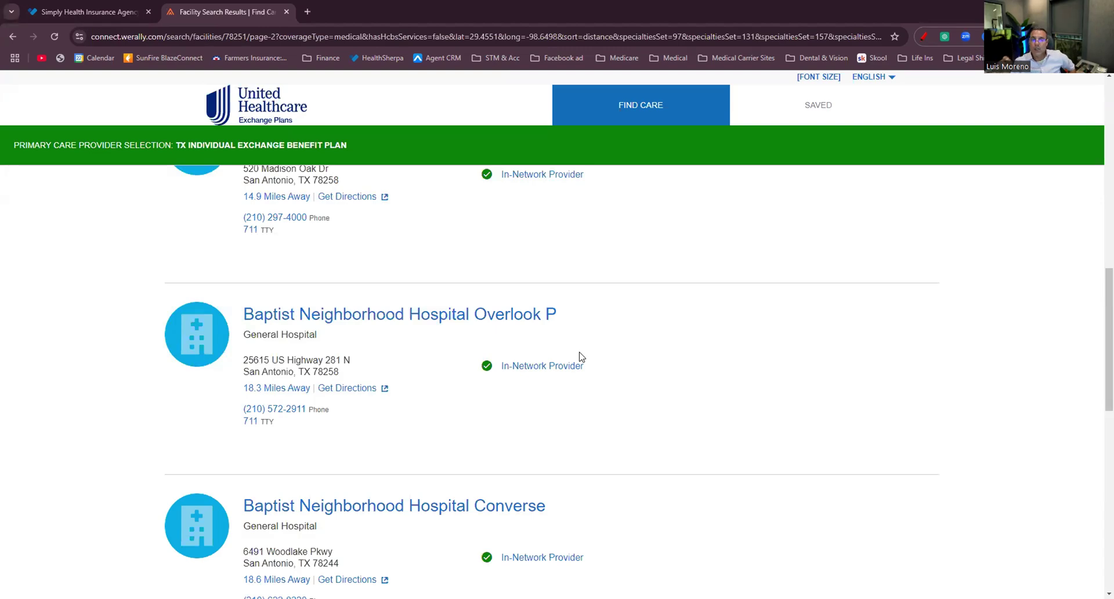
scroll(252, 345, up, 9)
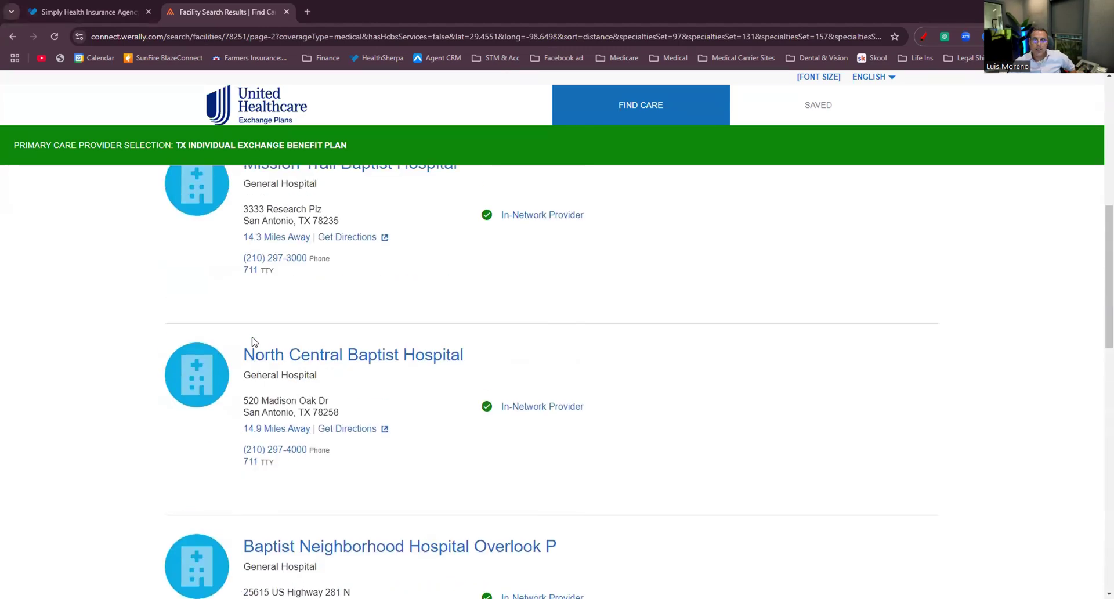
Back in HealthSherpa, add Lisinopril Oral Tablet to the client's prescriptions.
click(87, 12)
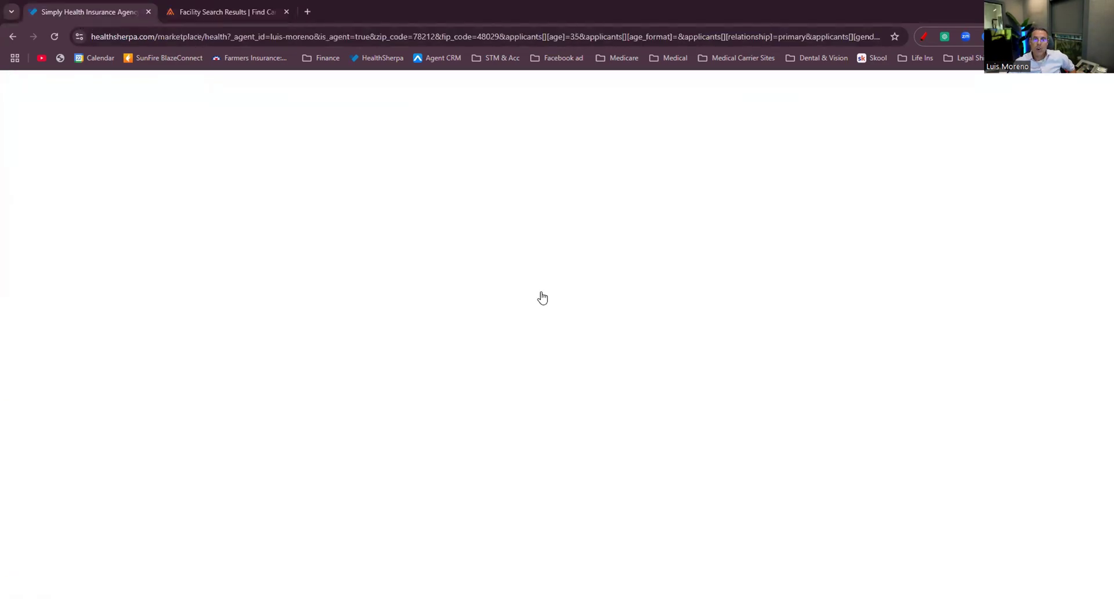
scroll(311, 311, up, 5)
scroll(308, 314, up, 2)
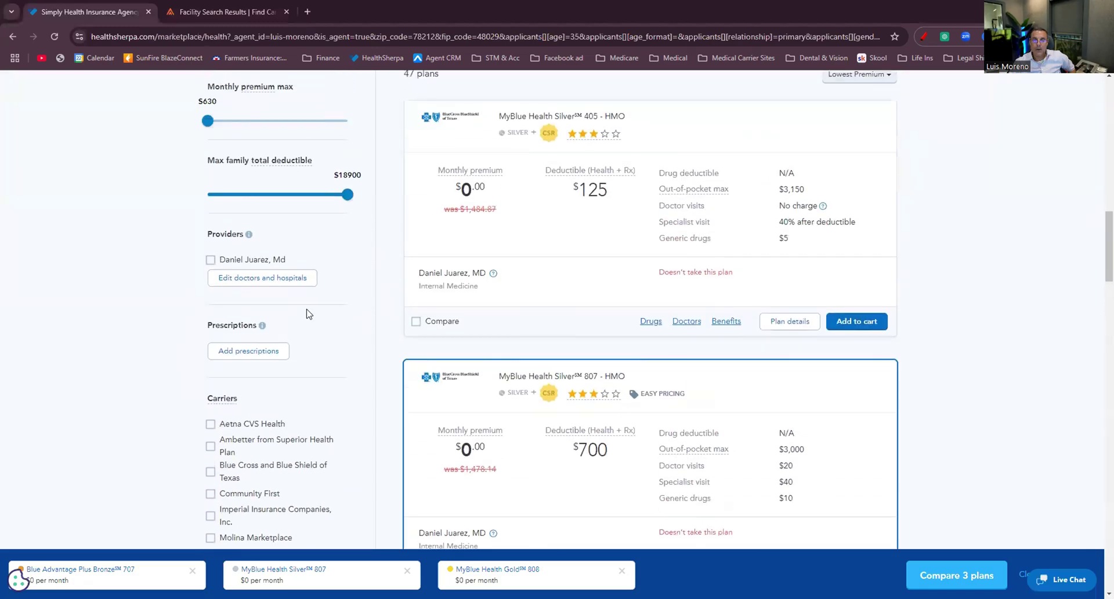
click(257, 355)
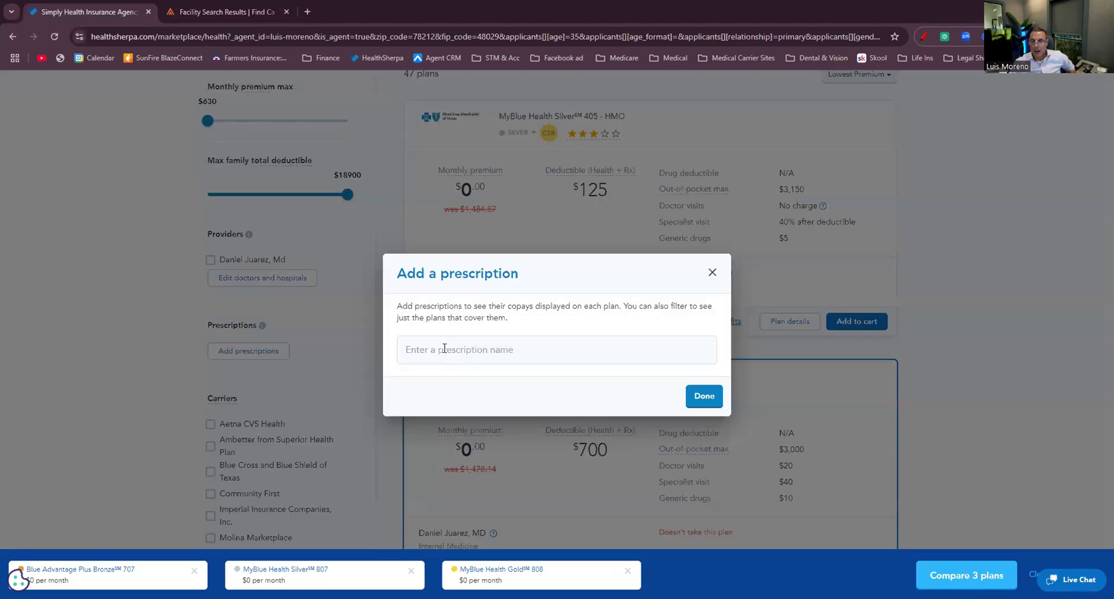
click(444, 348)
text(lisi)
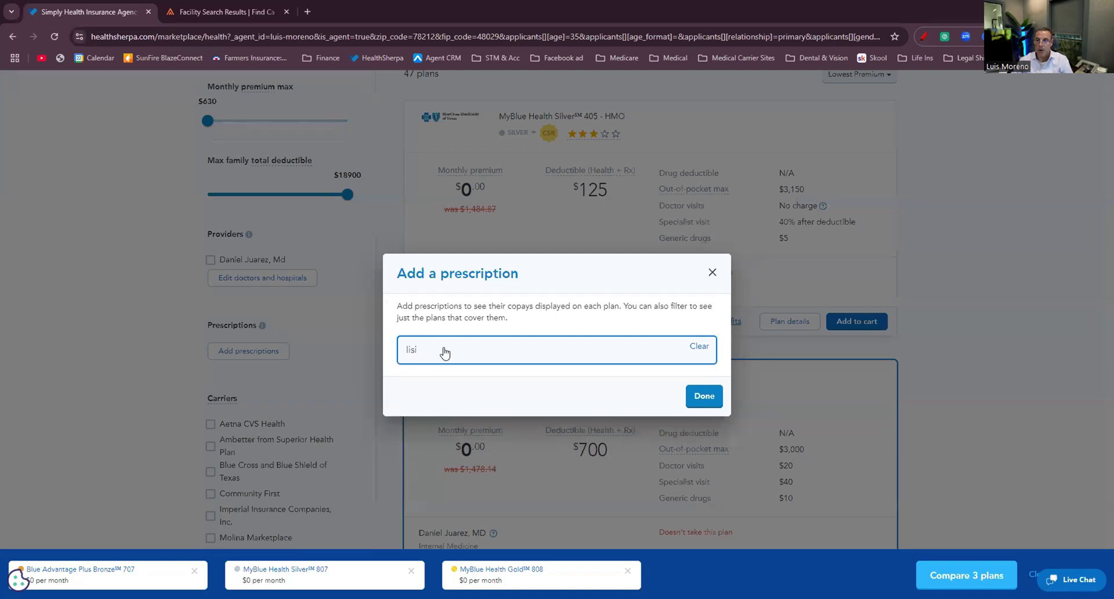
click(676, 297)
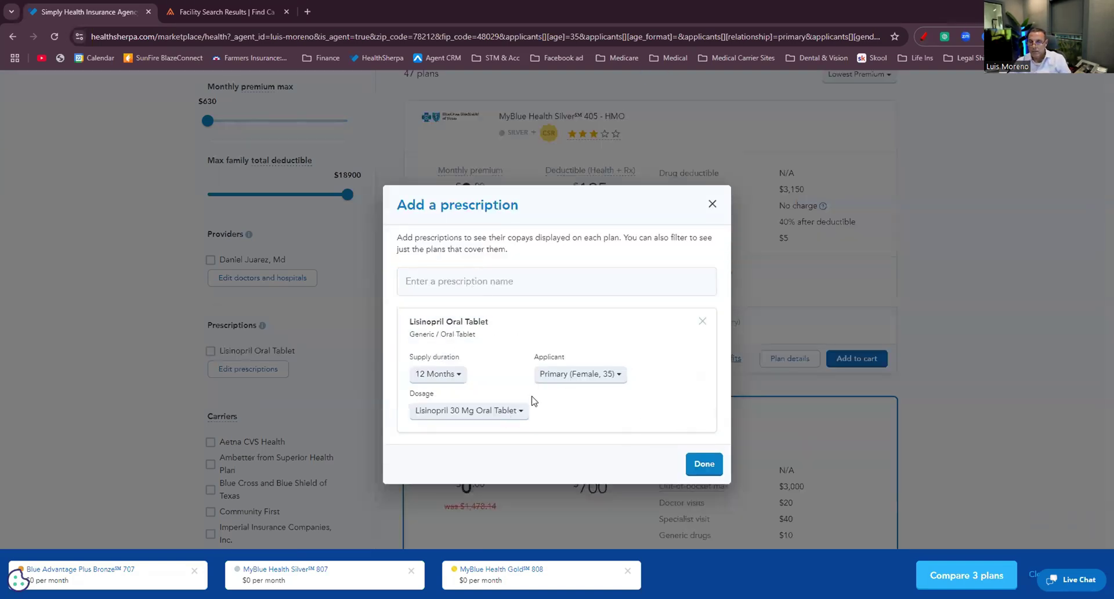
Add Sitagliptin Oral Tablet and check how the plans cover the prescriptions.
click(475, 283)
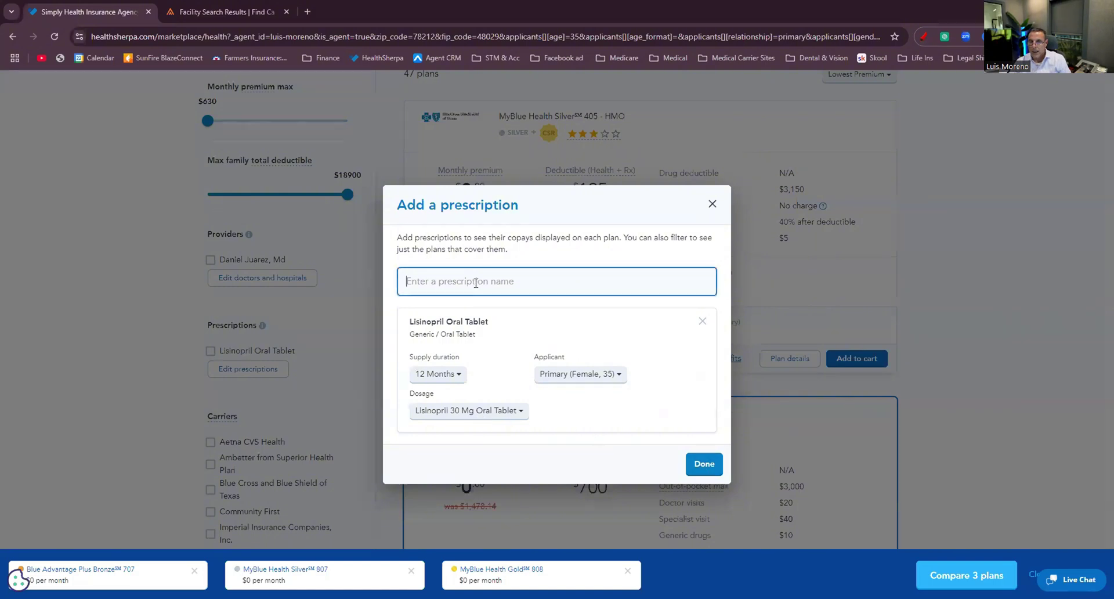
text(janu)
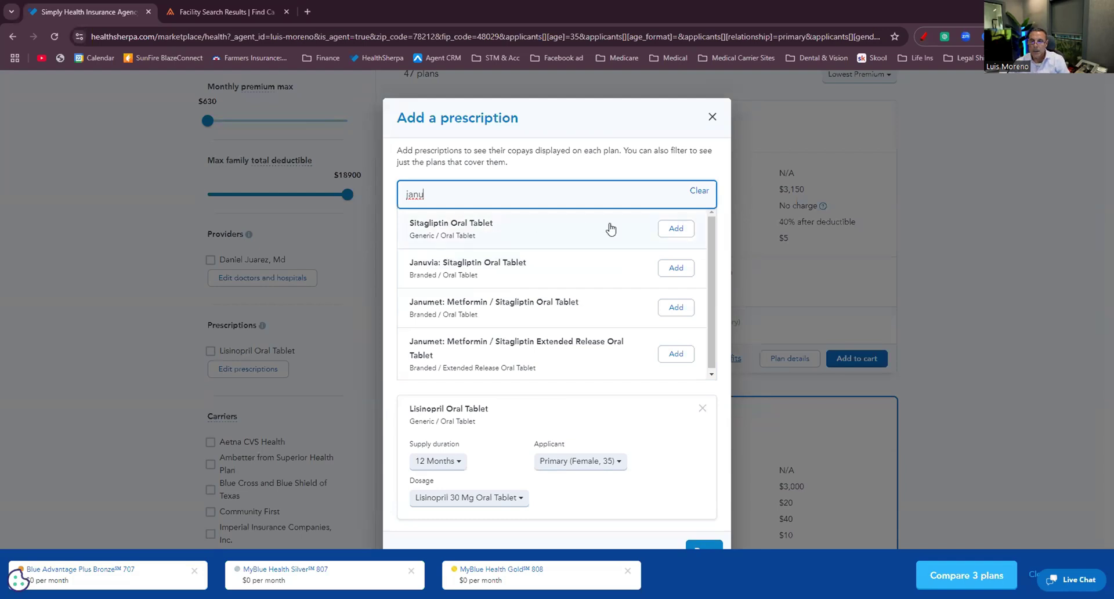
click(675, 228)
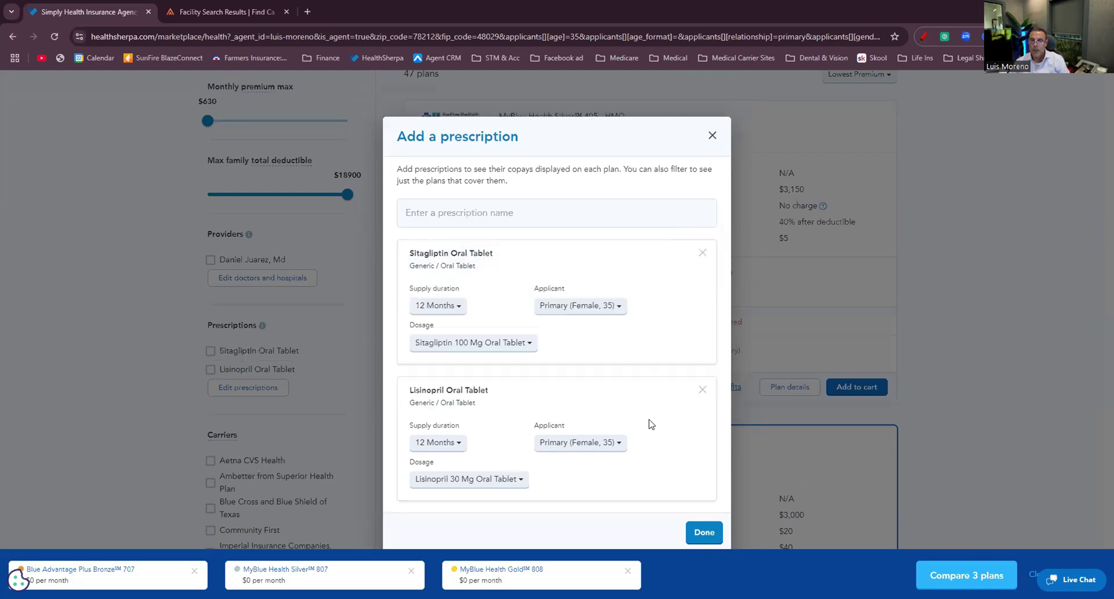
click(712, 136)
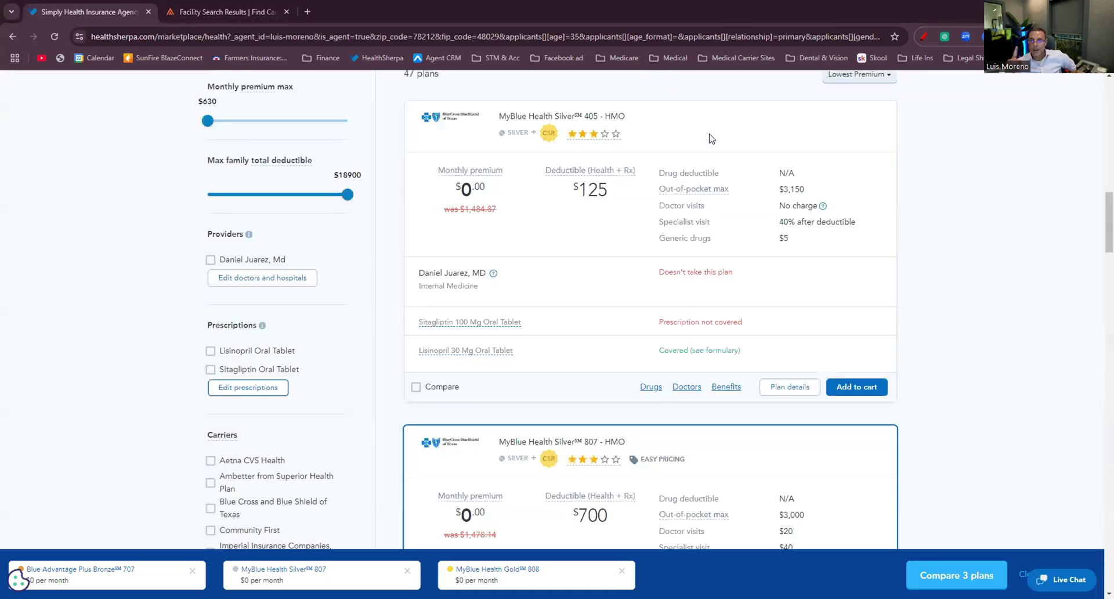
scroll(664, 306, down, 10)
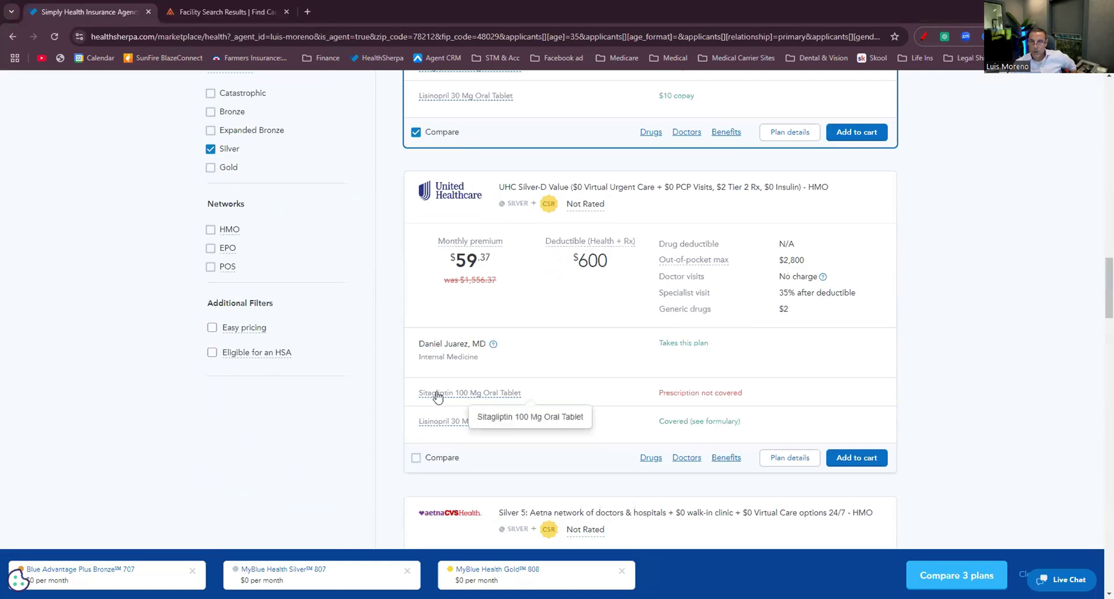
scroll(438, 397, up, 10)
Search 'janu' and add Januvia 25 Mg to the prescription list.
click(247, 329)
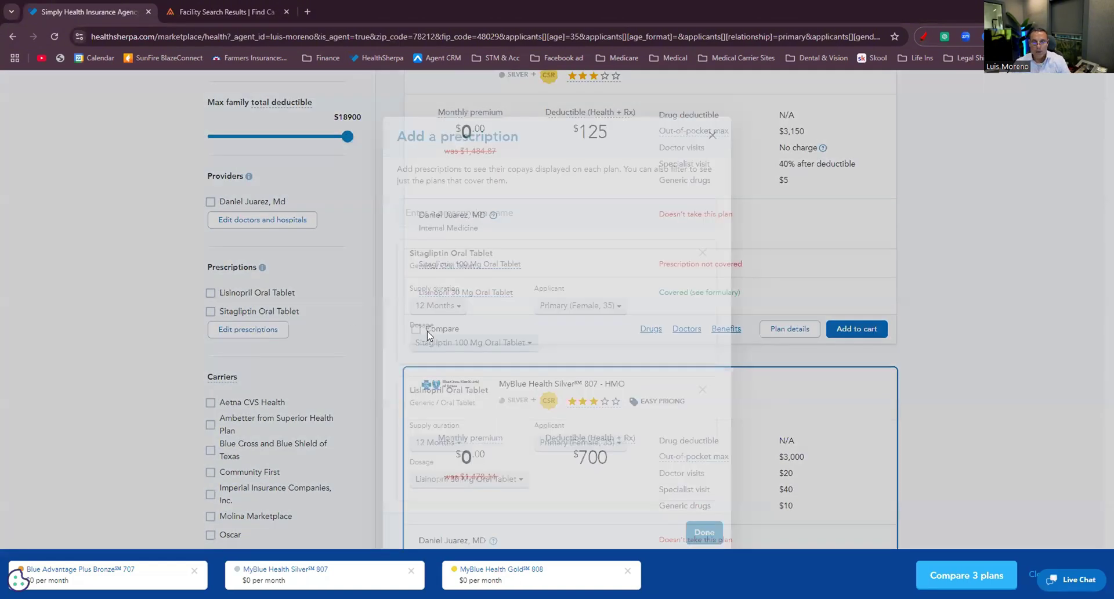
click(456, 210)
text(janu)
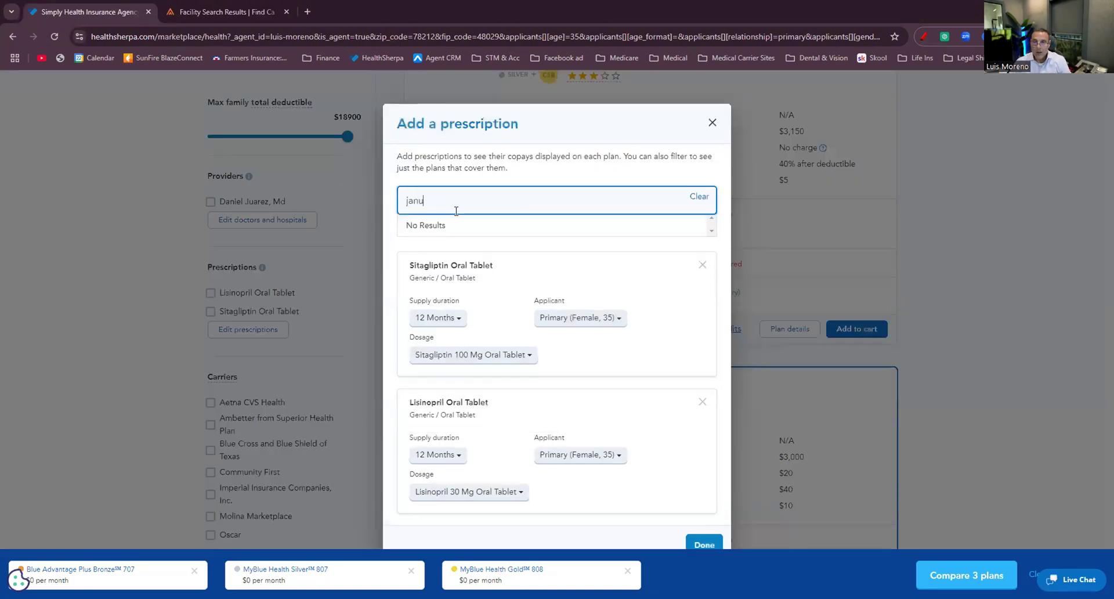
click(656, 263)
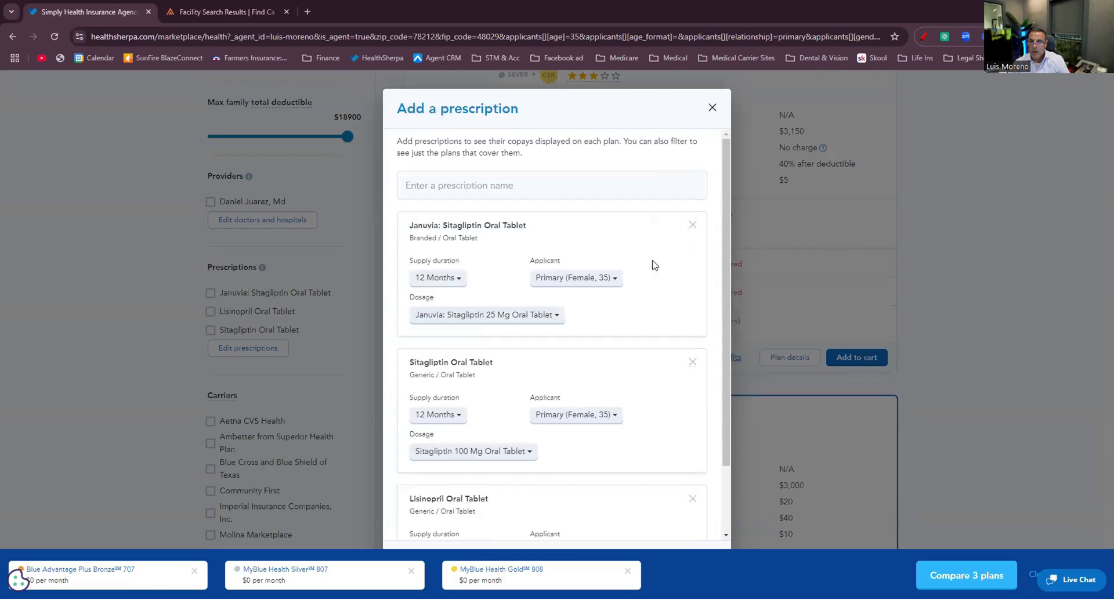
scroll(670, 395, down, 2)
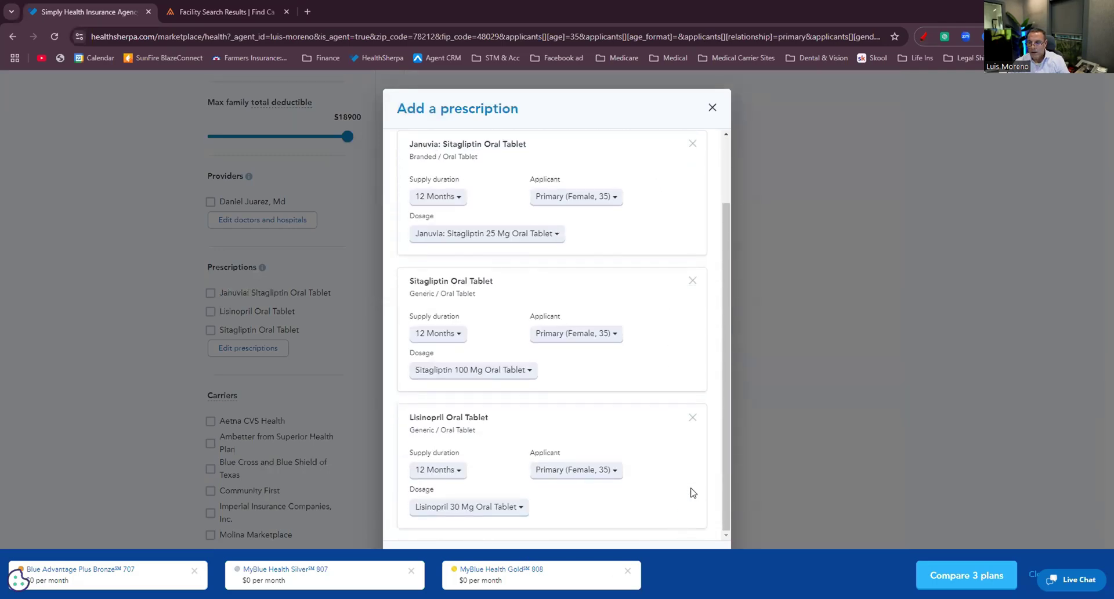
click(713, 107)
scroll(582, 305, down, 6)
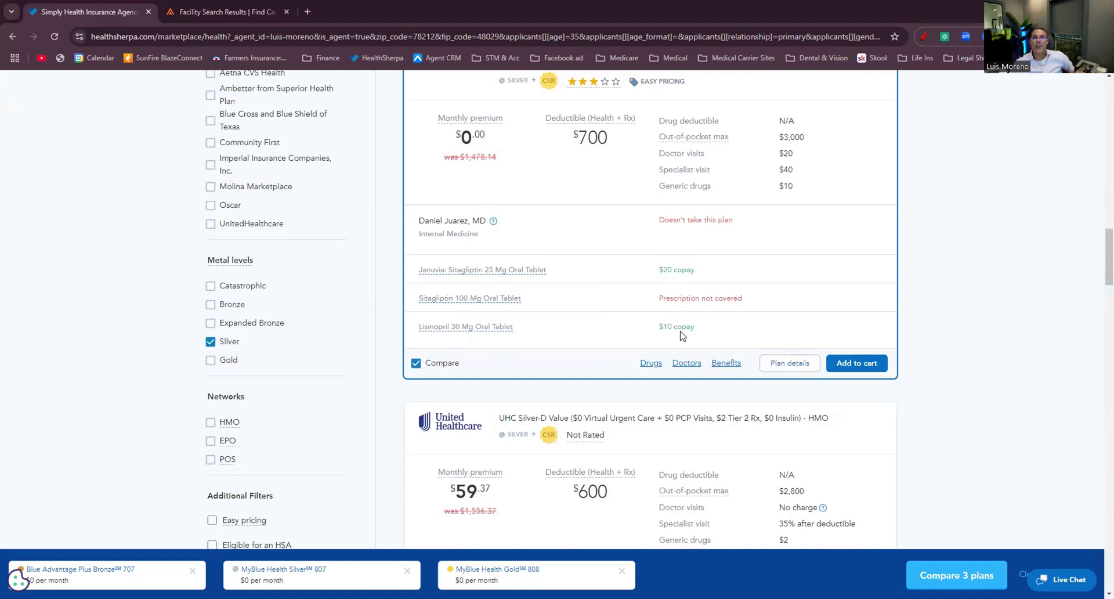
Compare the Silver plans' coverage of the three drugs, then open UHC Silver-D Value's drug list.
scroll(686, 336, down, 5)
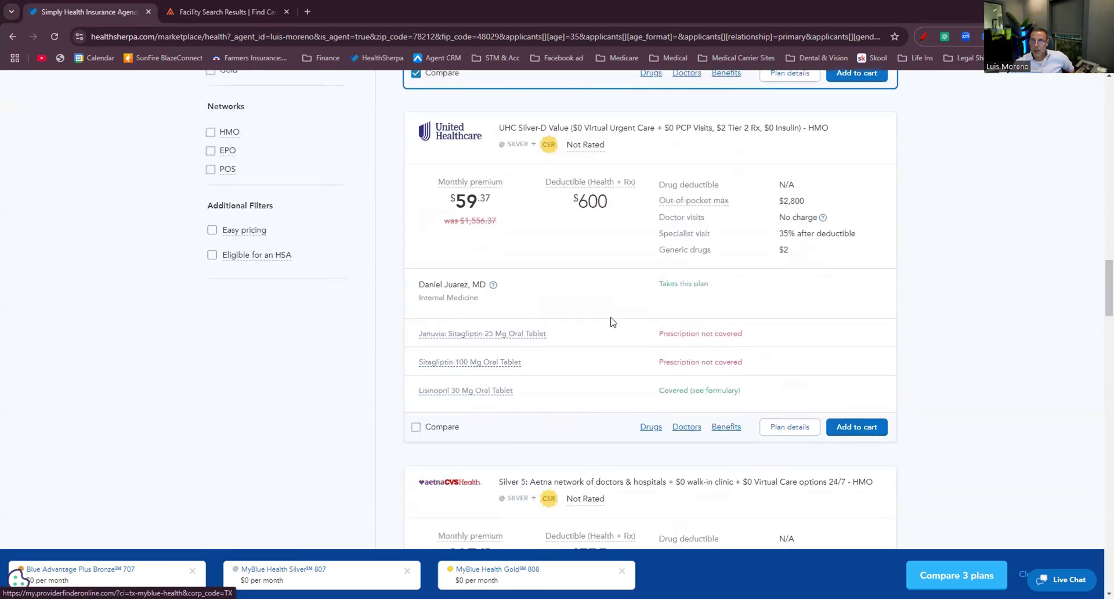
scroll(613, 322, up, 6)
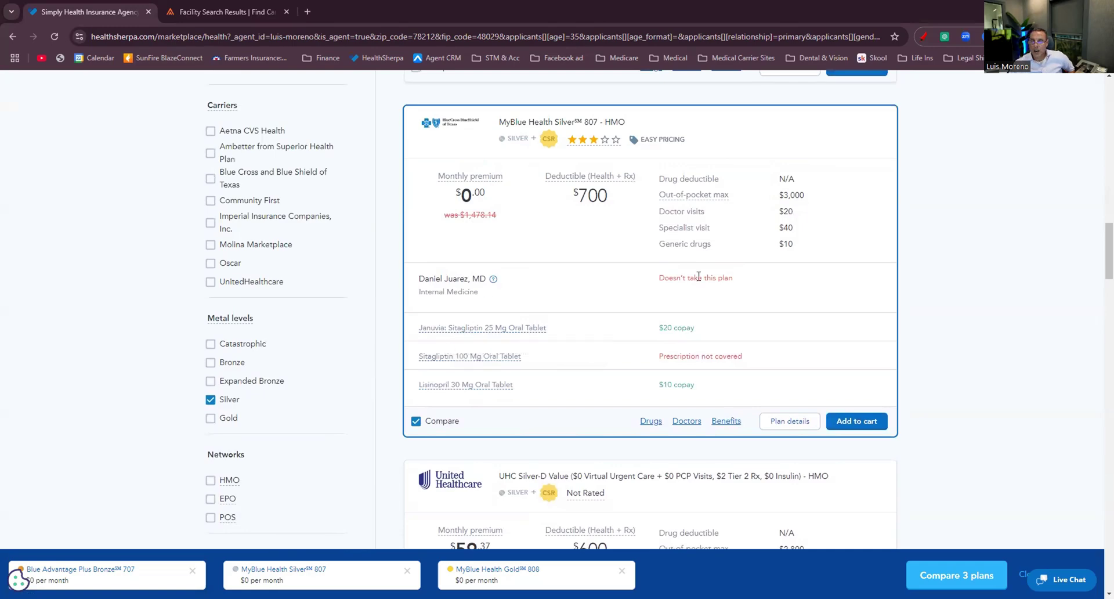
scroll(700, 288, down, 6)
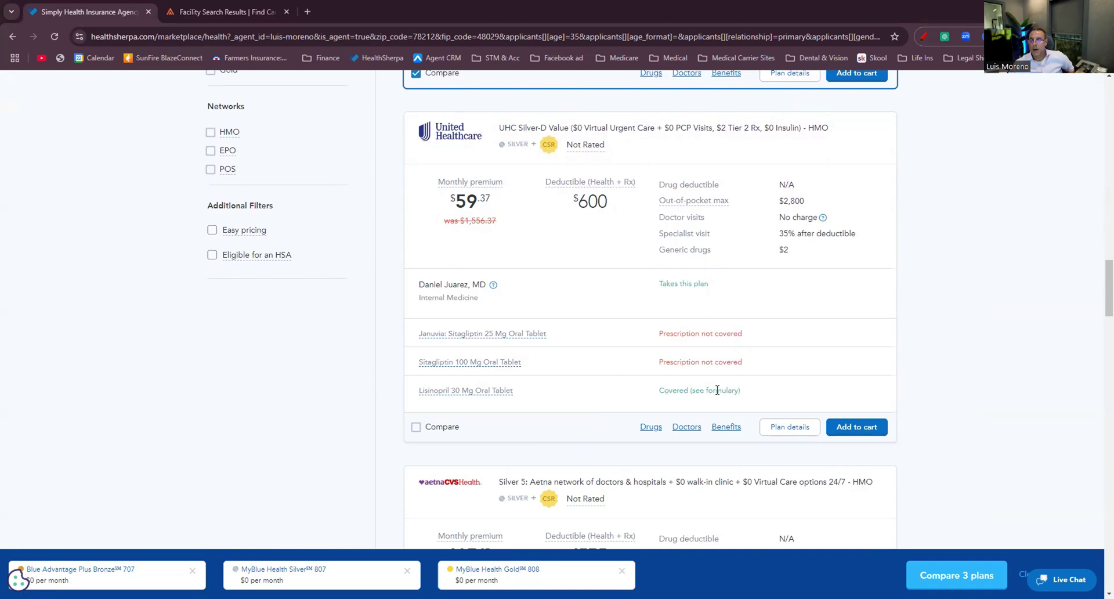
click(650, 426)
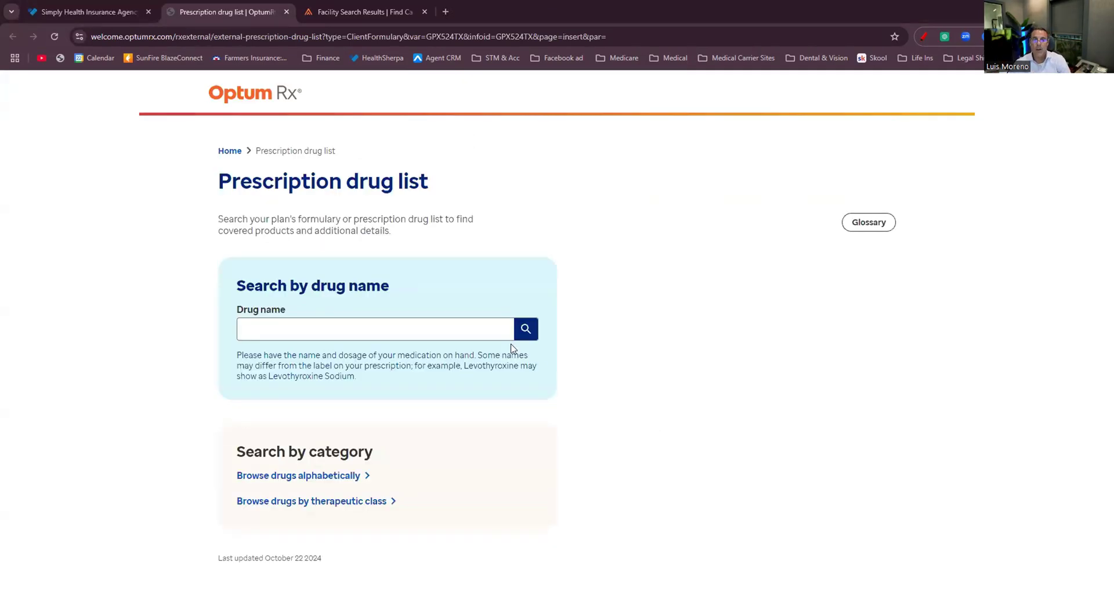
Search the OptumRx formulary for LISINOPRIL and review its 19 Tier 2 results.
click(330, 325)
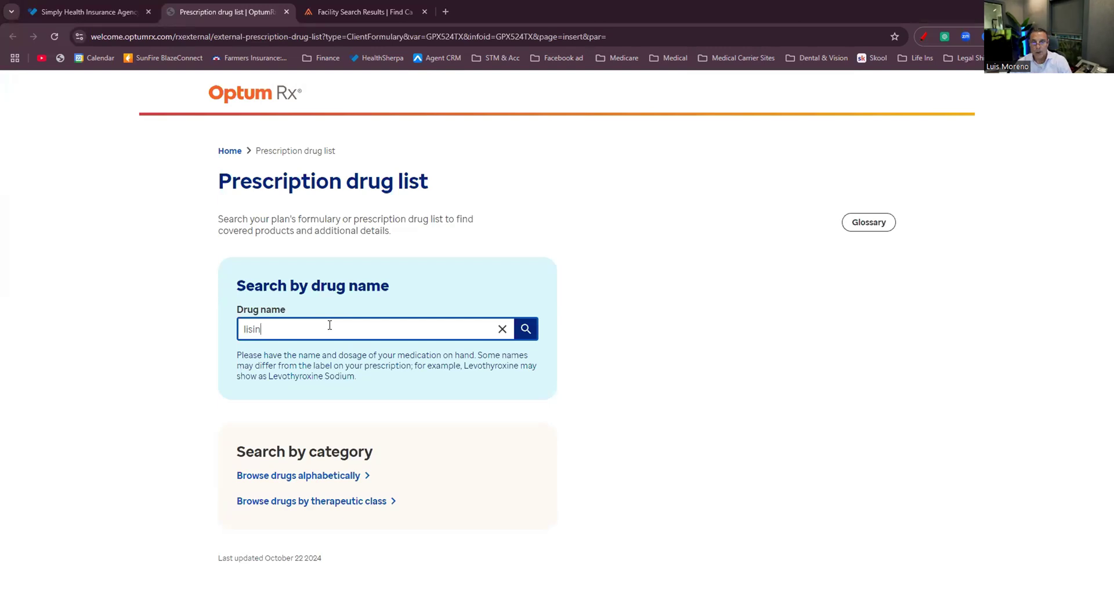
click(278, 355)
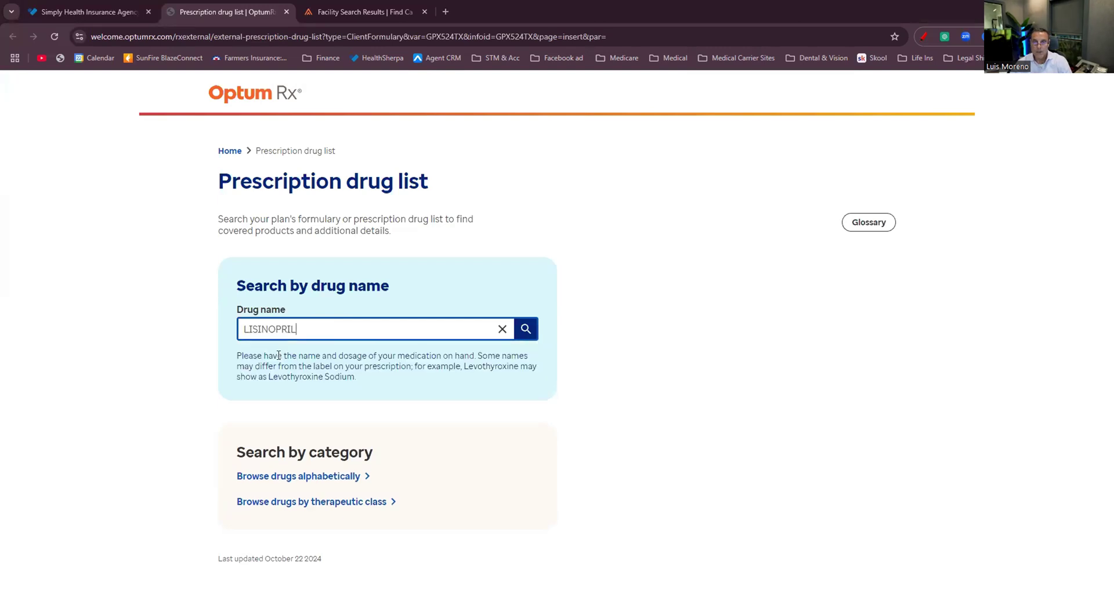
click(526, 329)
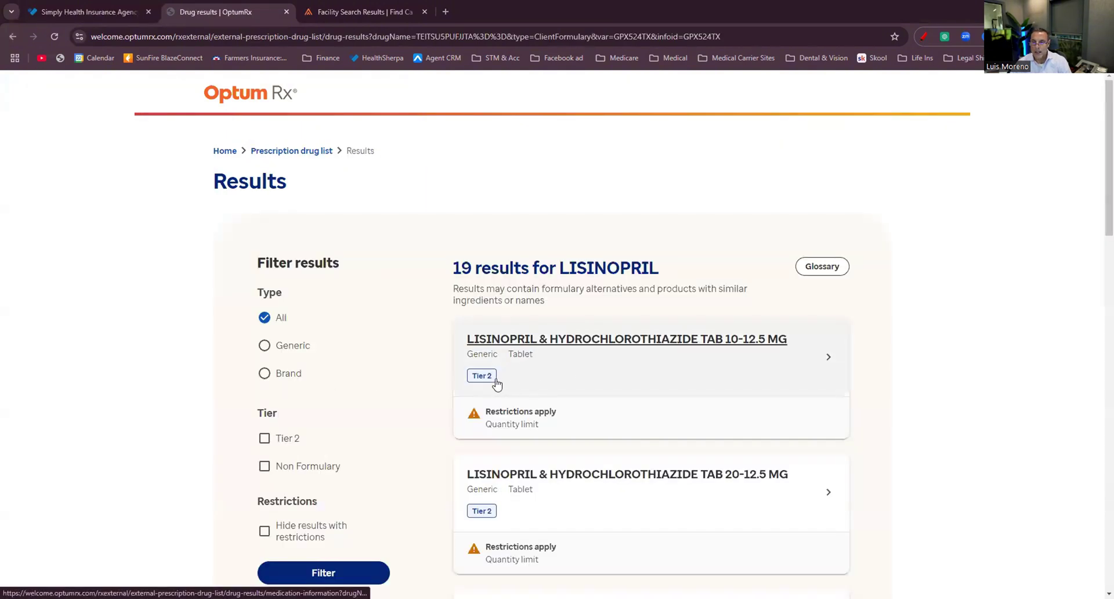
scroll(718, 366, down, 3)
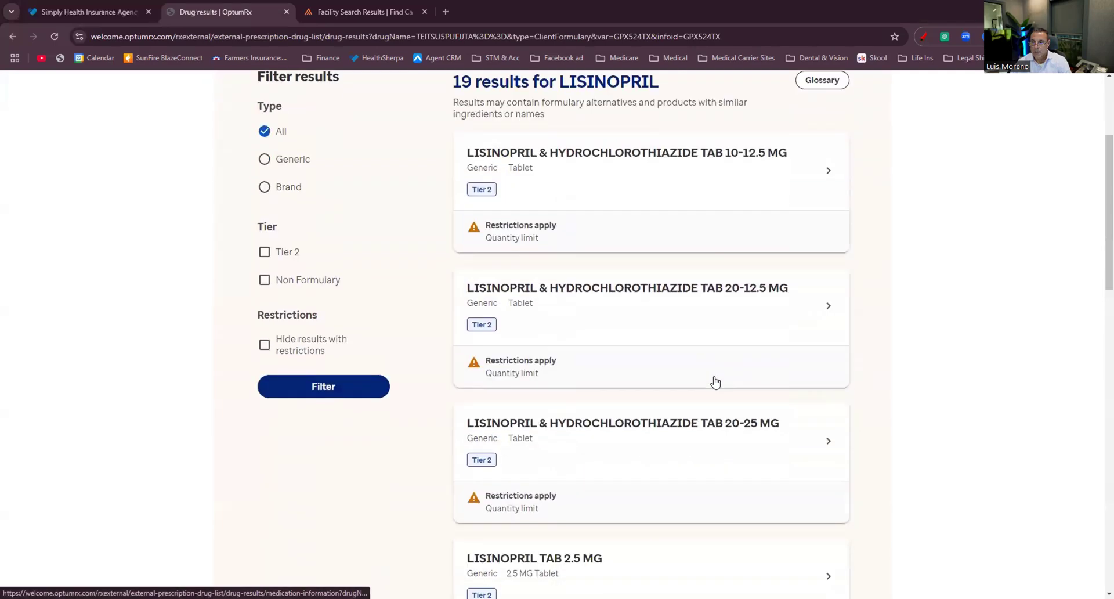
scroll(587, 421, up, 3)
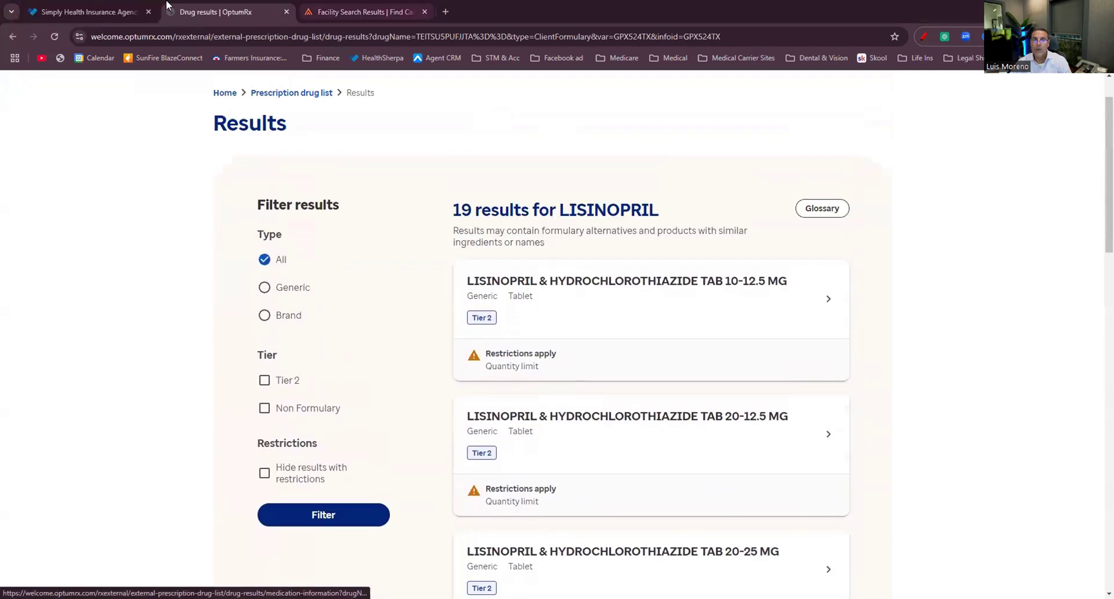
click(92, 12)
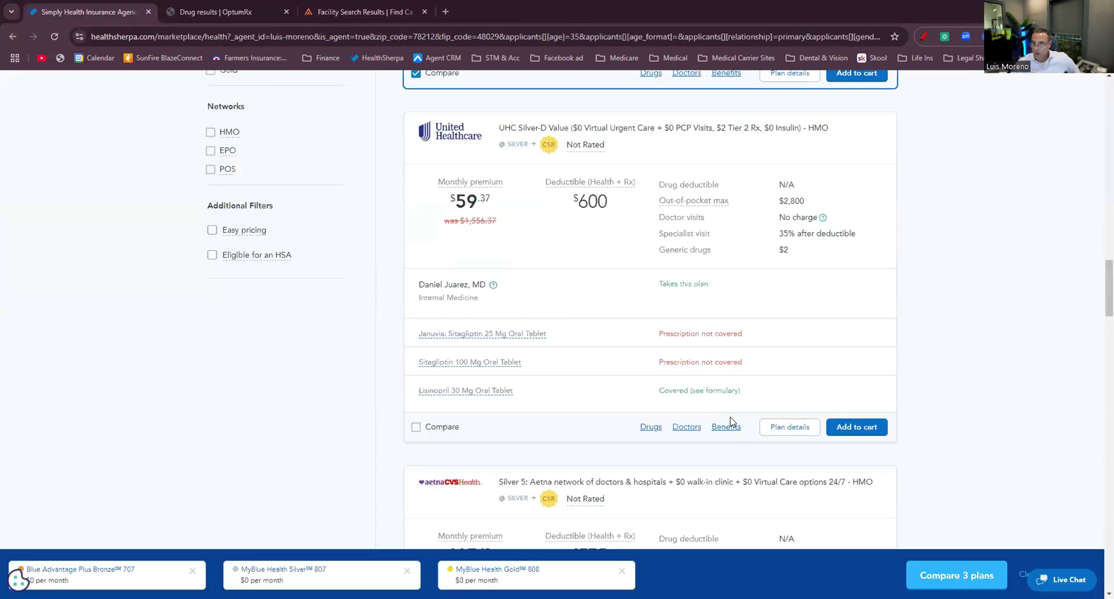
Open the UHC plan's benefits summary PDF to check the $2 Tier 2 drug copay.
click(729, 427)
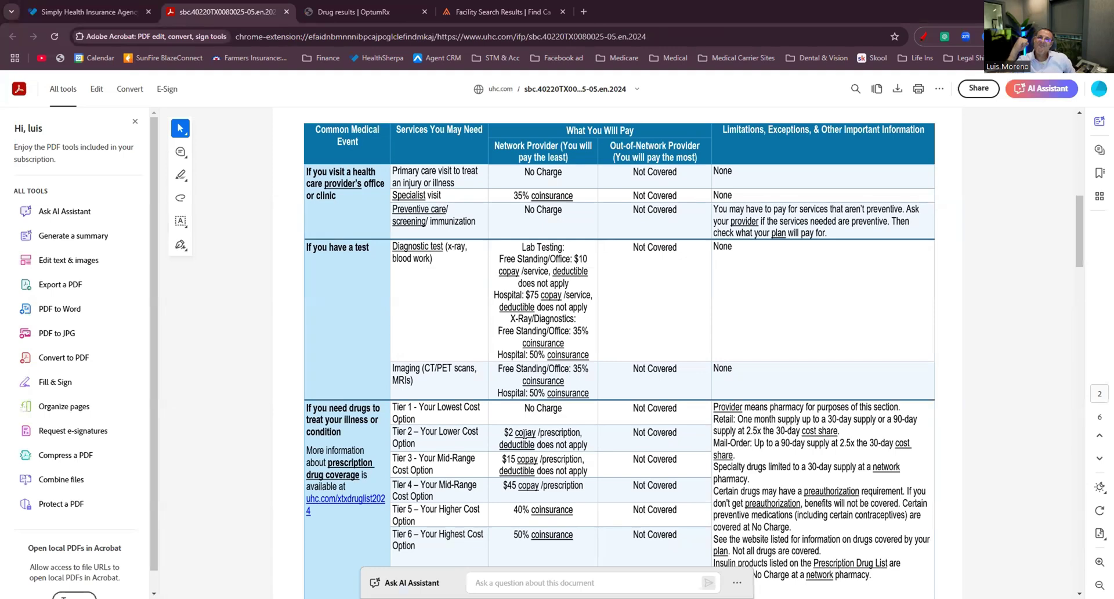
right_click(523, 432)
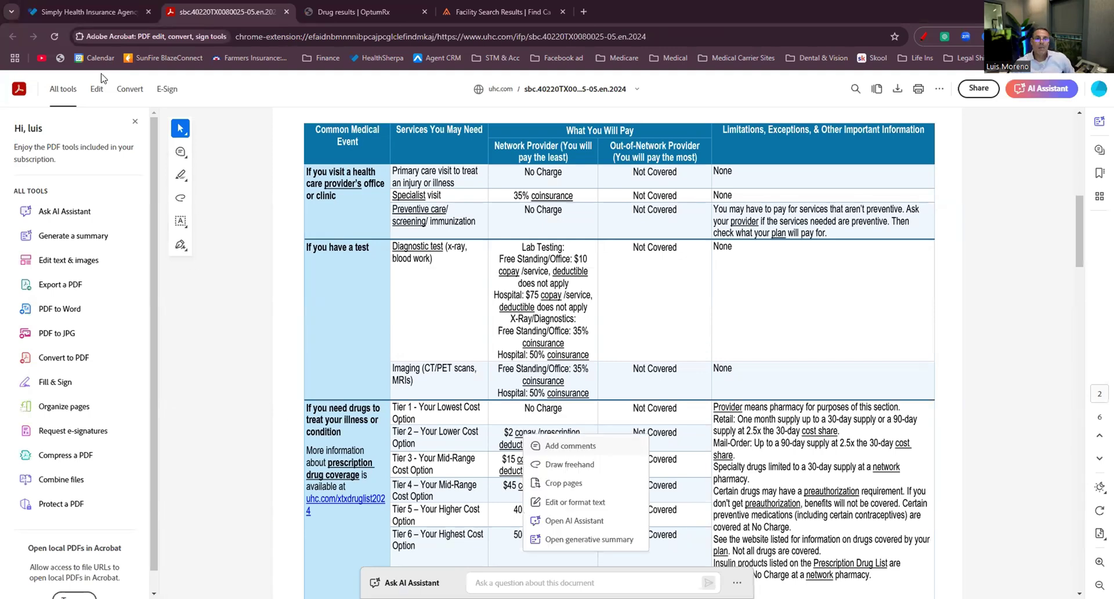
click(340, 13)
scroll(318, 279, up, 1)
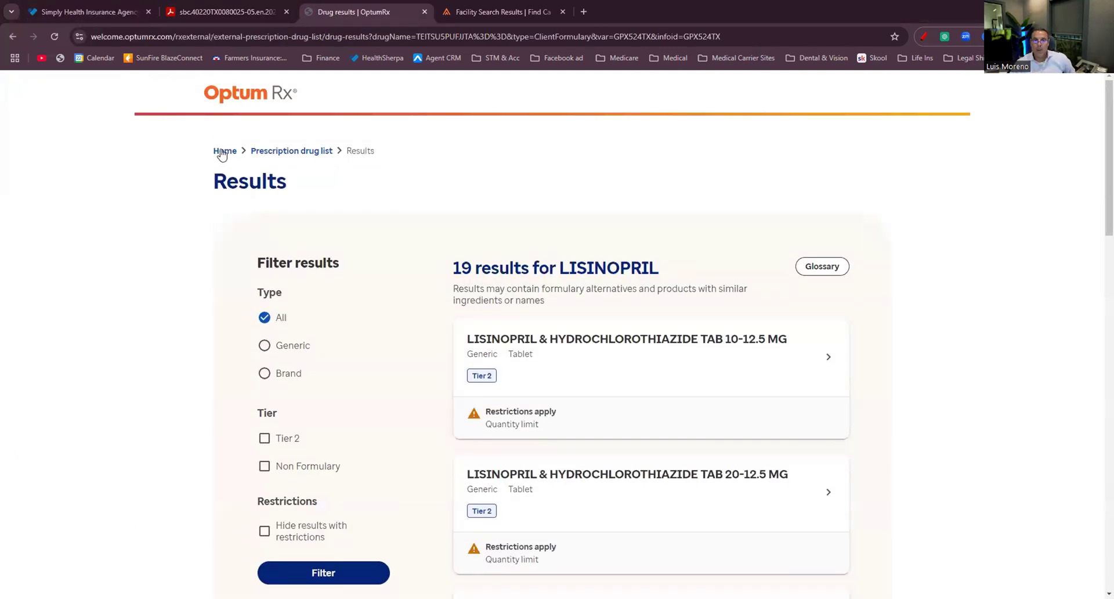
Search the OptumRx formulary for 'januvia' and review its three Non Formulary strengths.
click(224, 151)
click(329, 323)
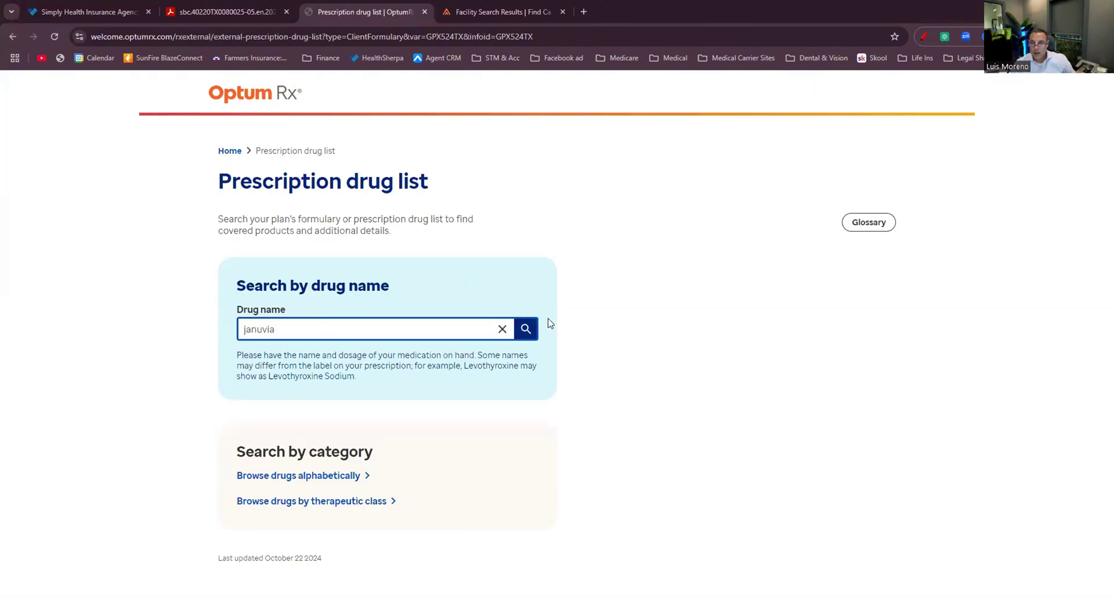
text(januvia)
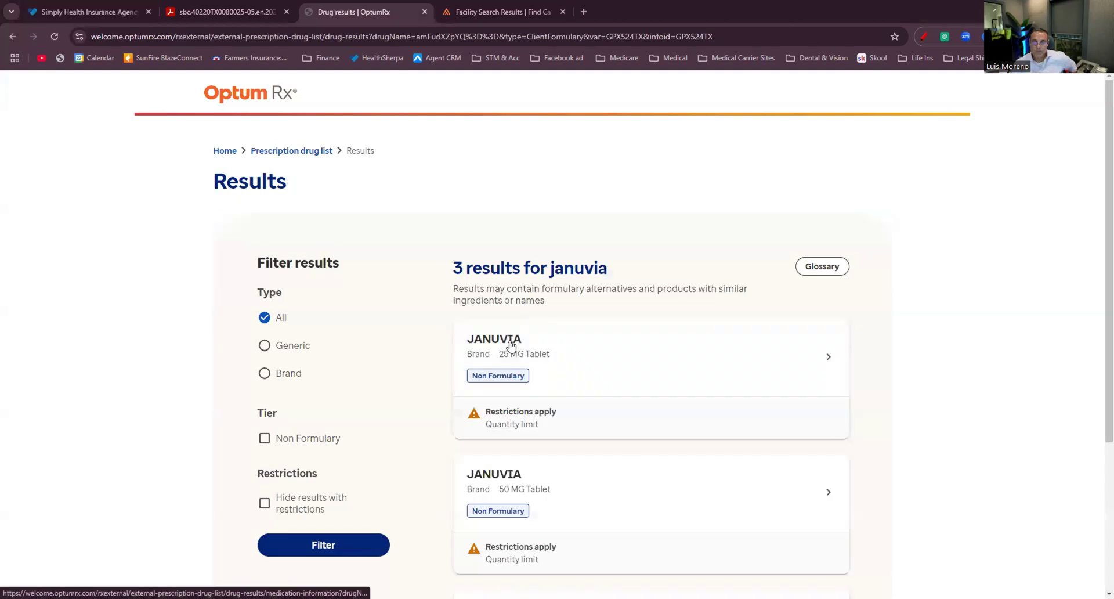
scroll(522, 348, down, 2)
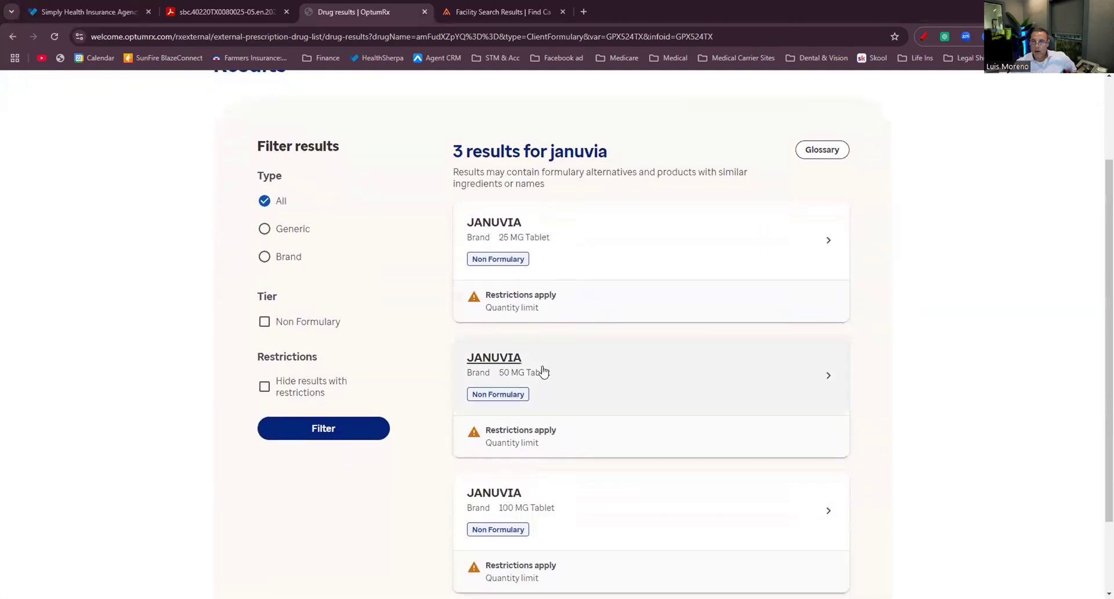
scroll(540, 373, down, 3)
scroll(534, 385, up, 4)
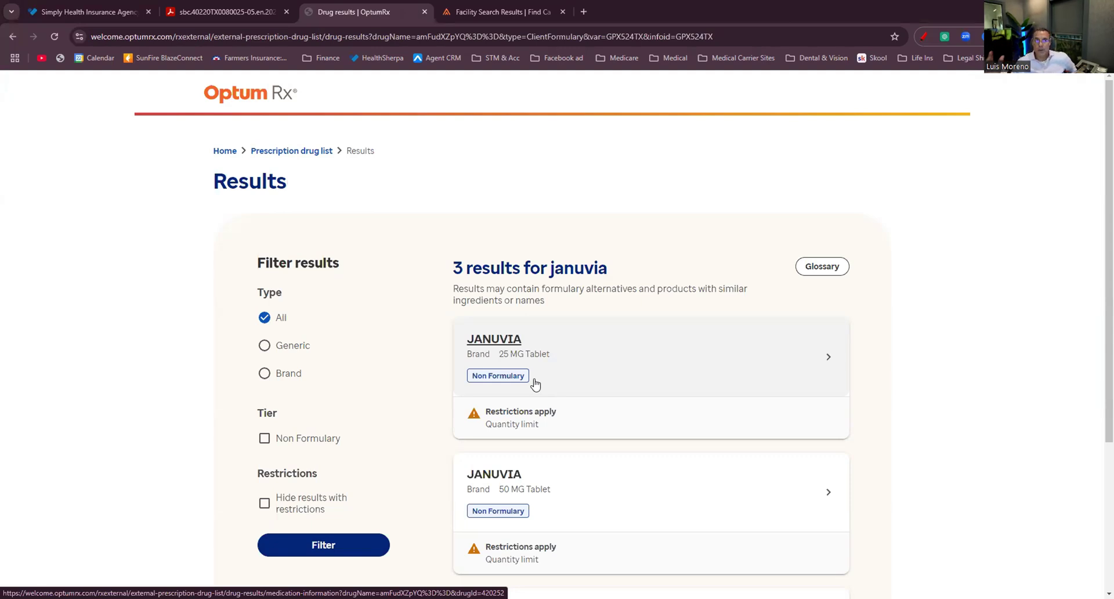
key(ctrl+1)
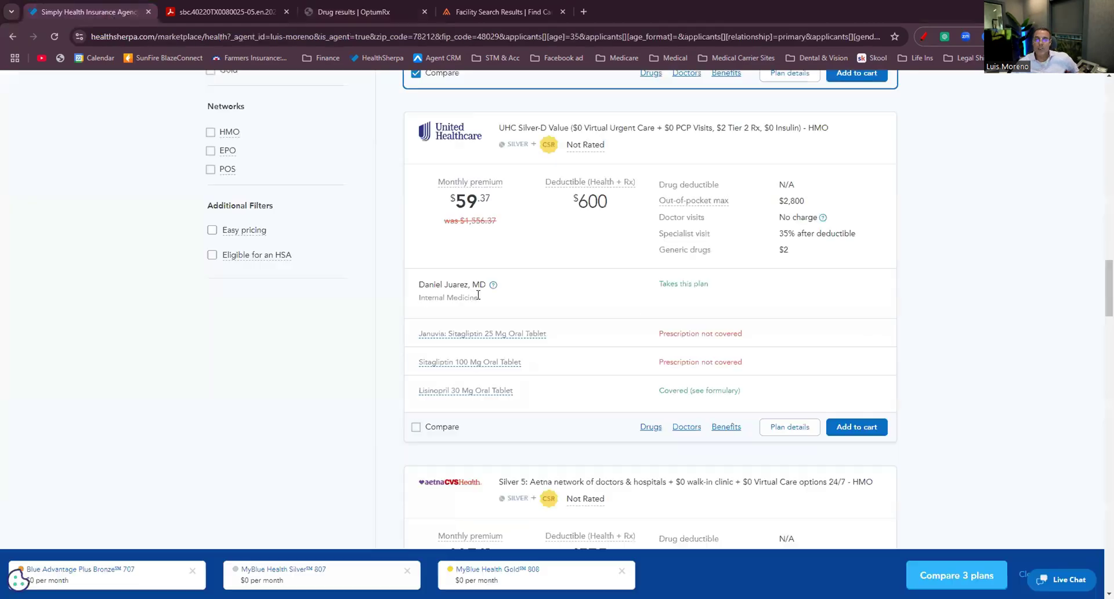
Sort the Silver plan results by in-network provider and browse the list.
scroll(536, 291, down, 10)
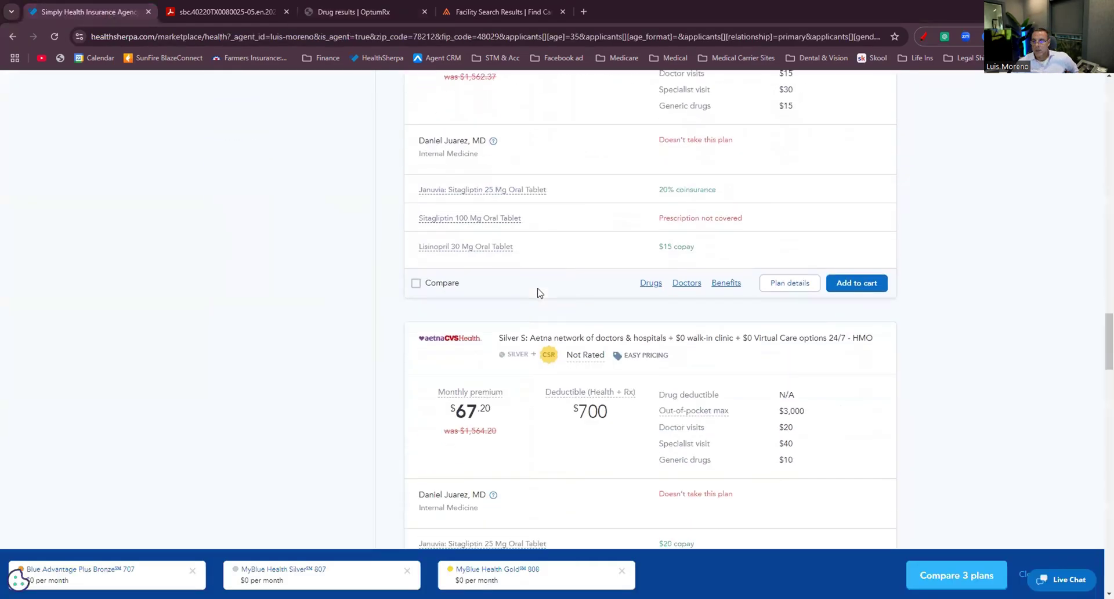
scroll(539, 296, down, 10)
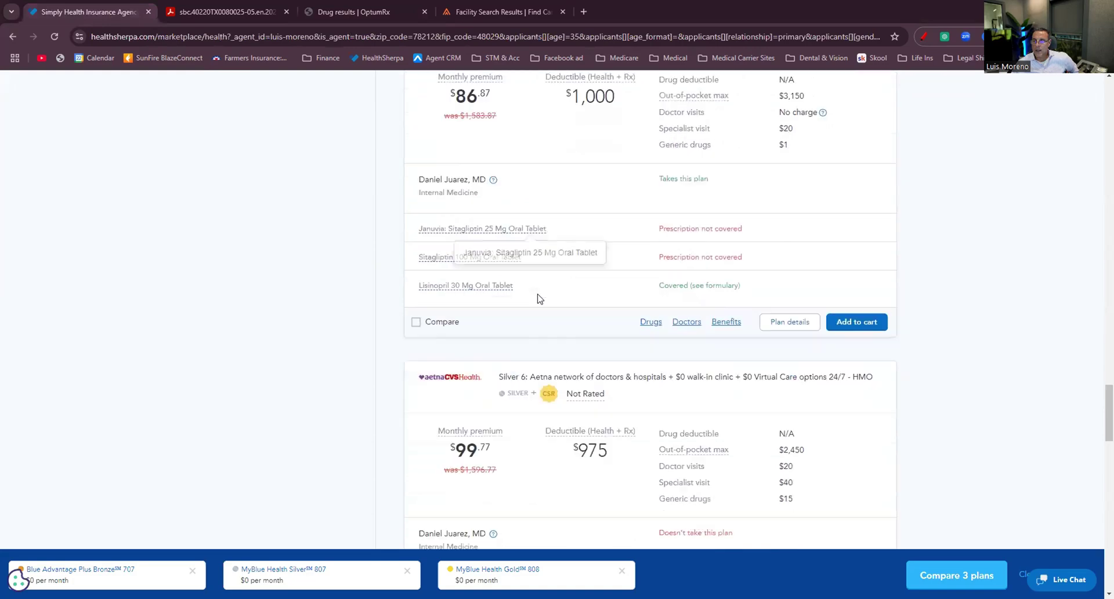
scroll(540, 298, up, 20)
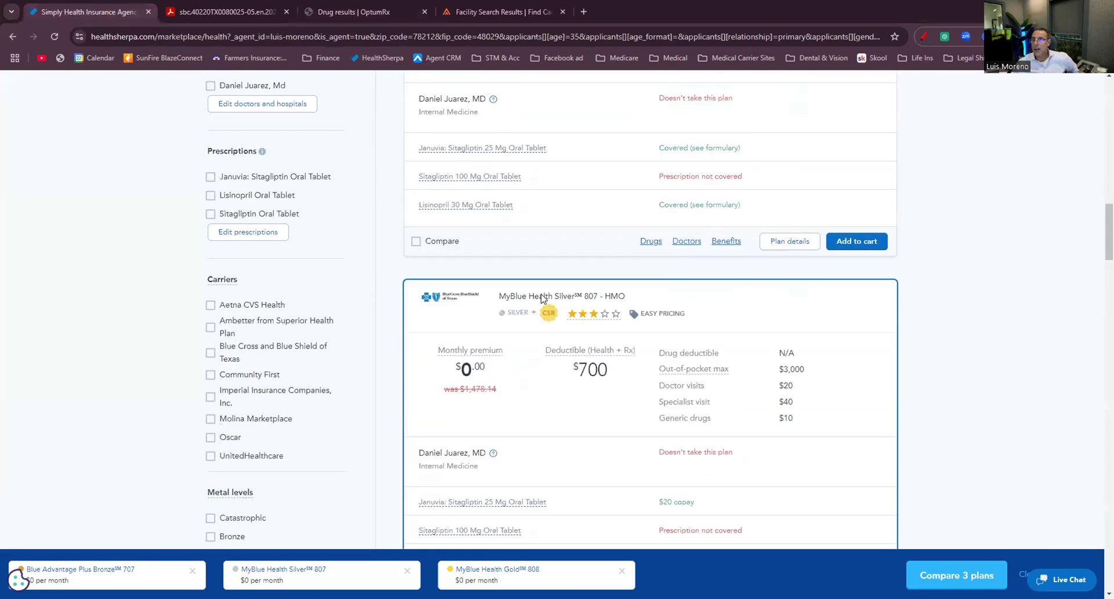
click(848, 309)
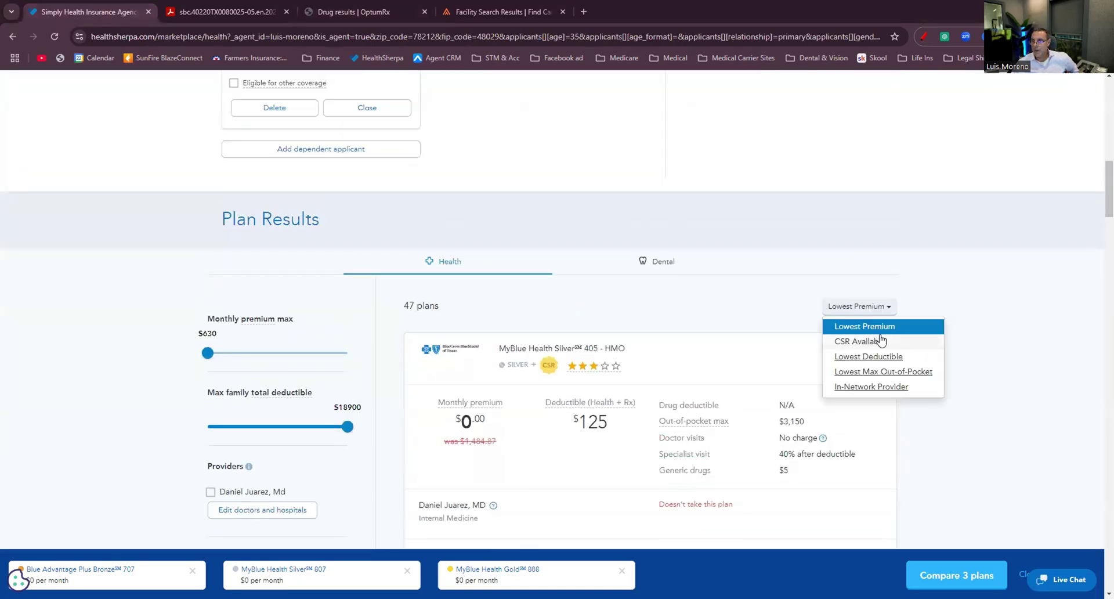
click(874, 387)
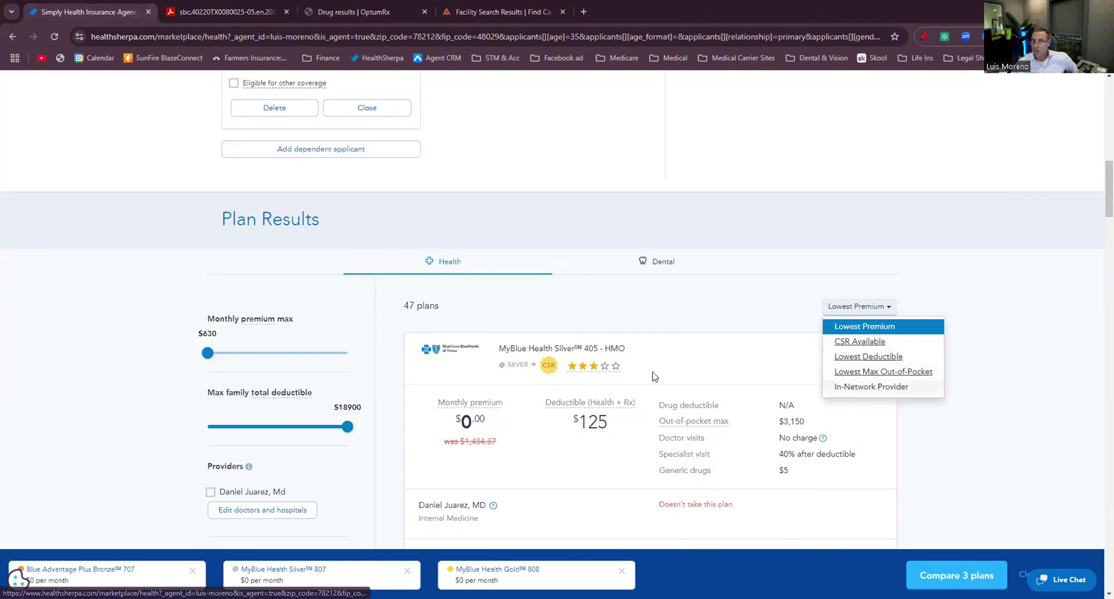
mouse_move(613, 368)
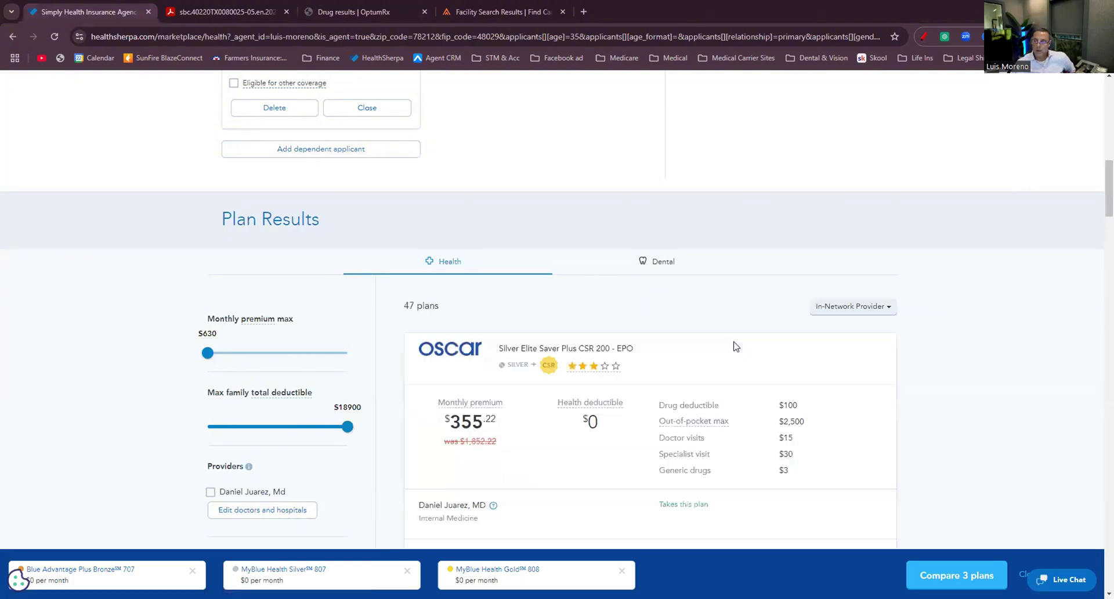
scroll(736, 347, down, 1)
scroll(736, 347, down, 3)
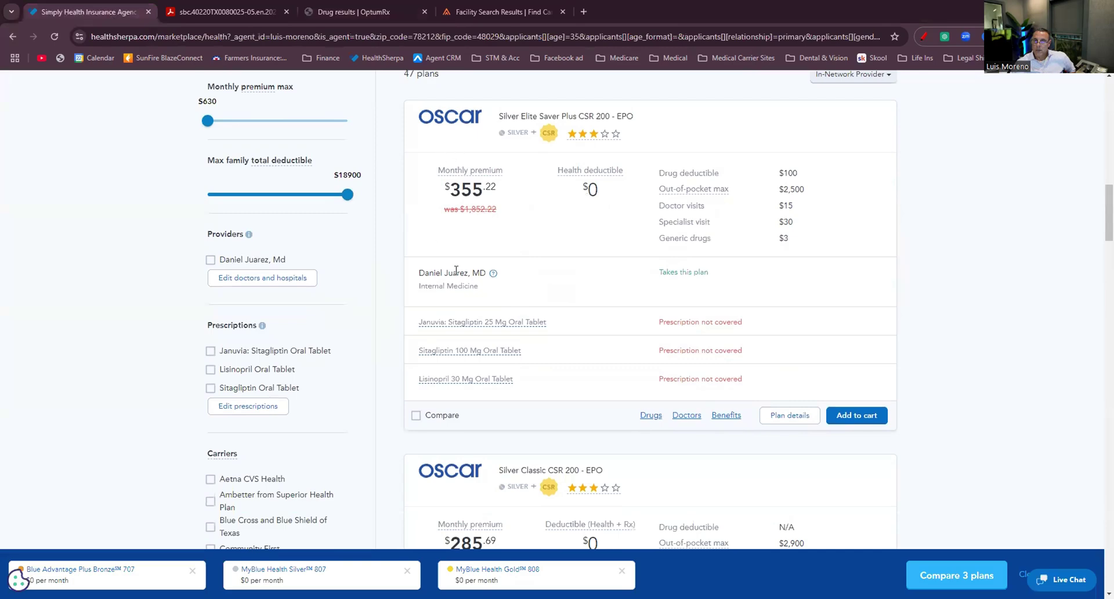
scroll(689, 281, down, 5)
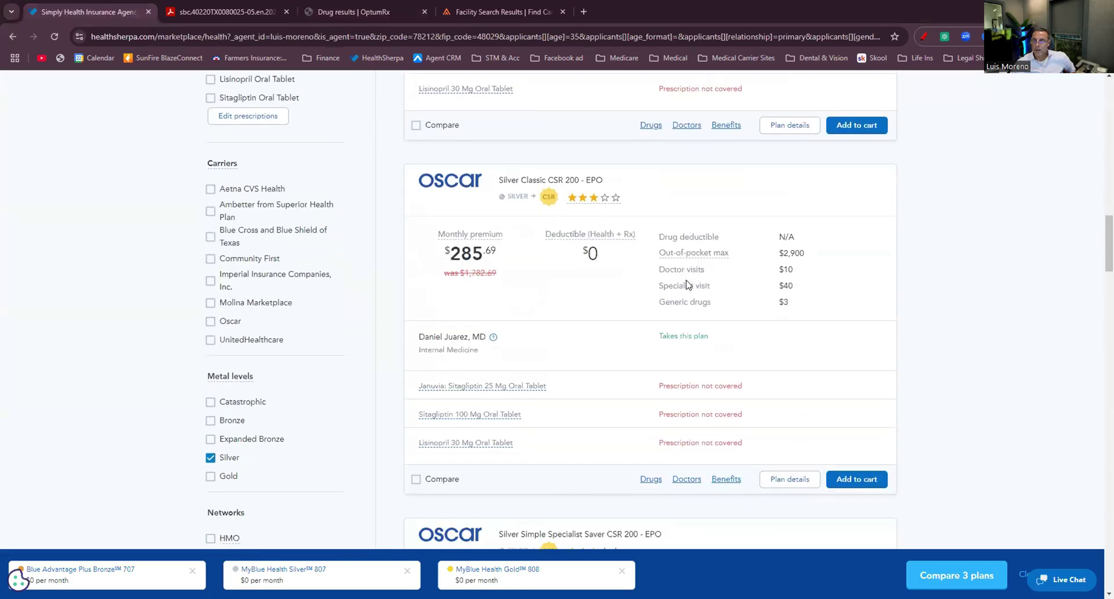
scroll(687, 280, up, 10)
scroll(687, 281, up, 1)
Sort by lowest monthly premium, clear the three queued comparison plans, and review results.
click(864, 422)
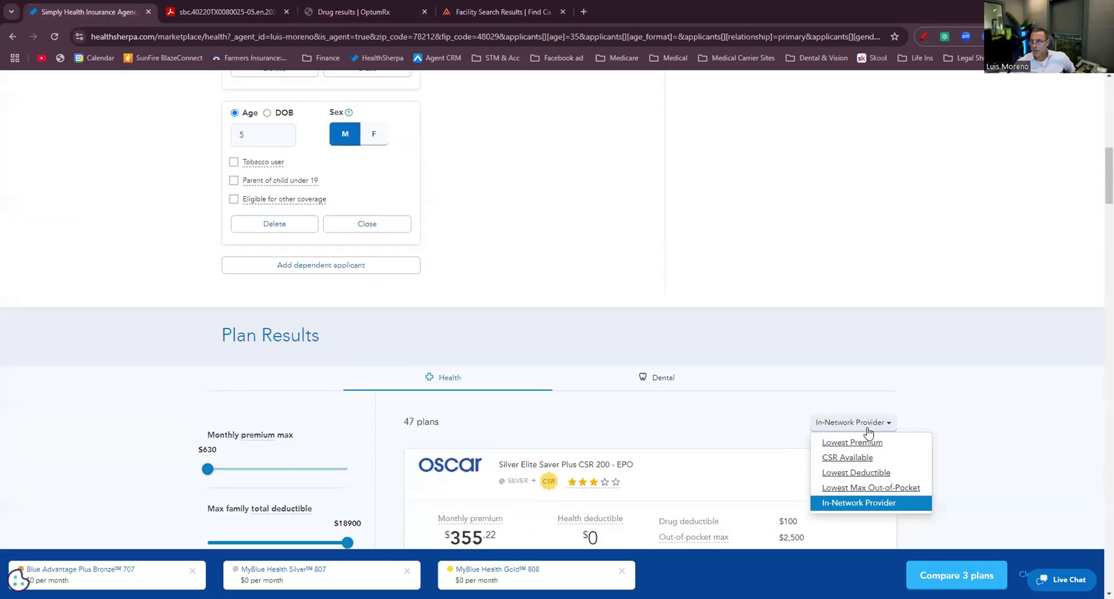
click(863, 443)
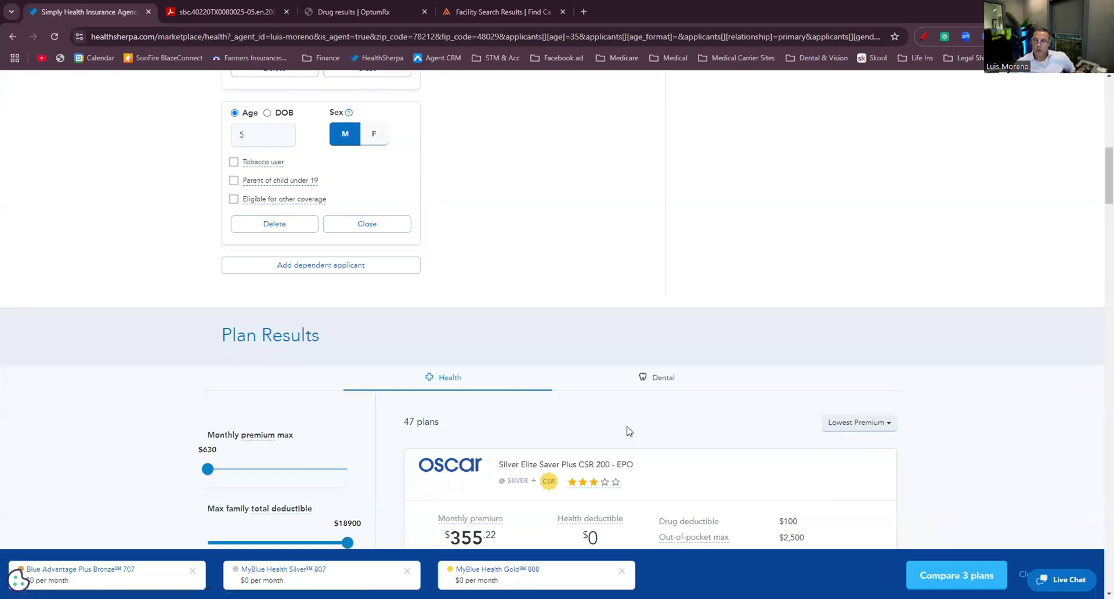
scroll(672, 425, down, 9)
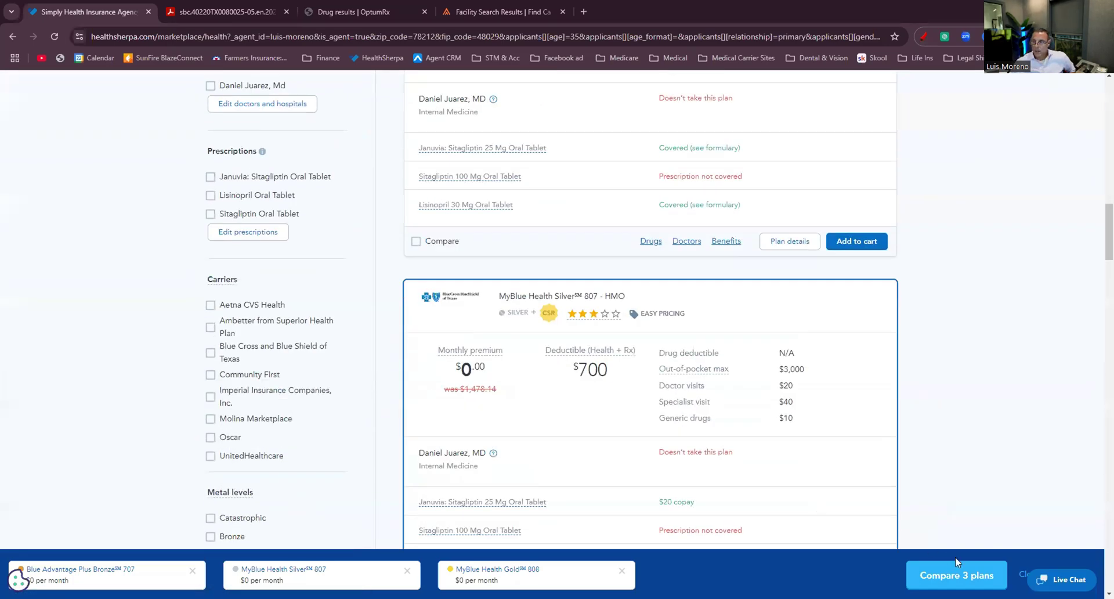
click(1025, 574)
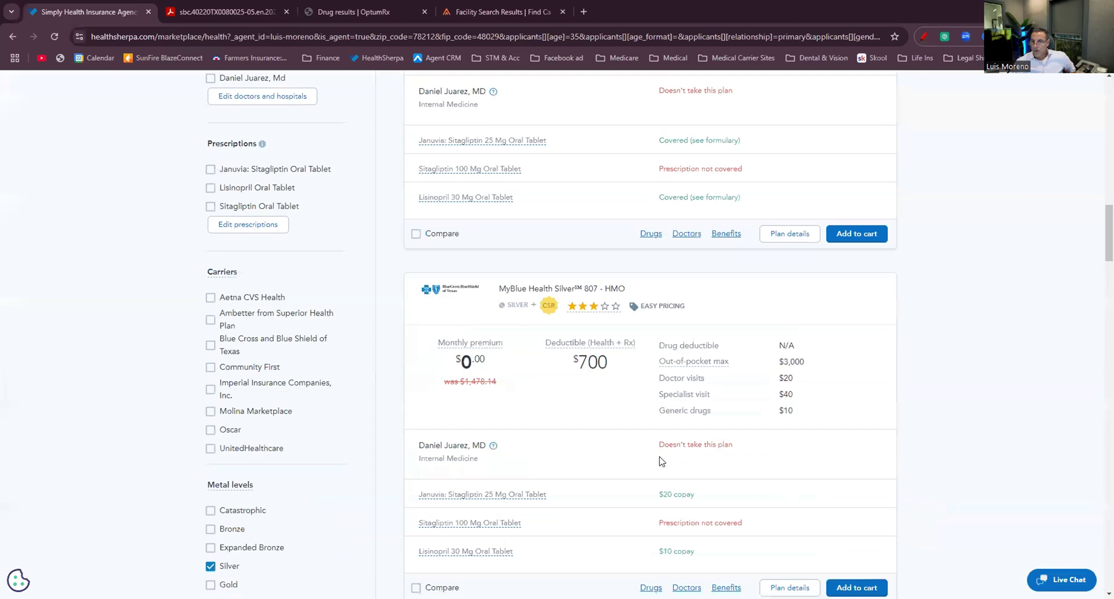
scroll(661, 462, down, 10)
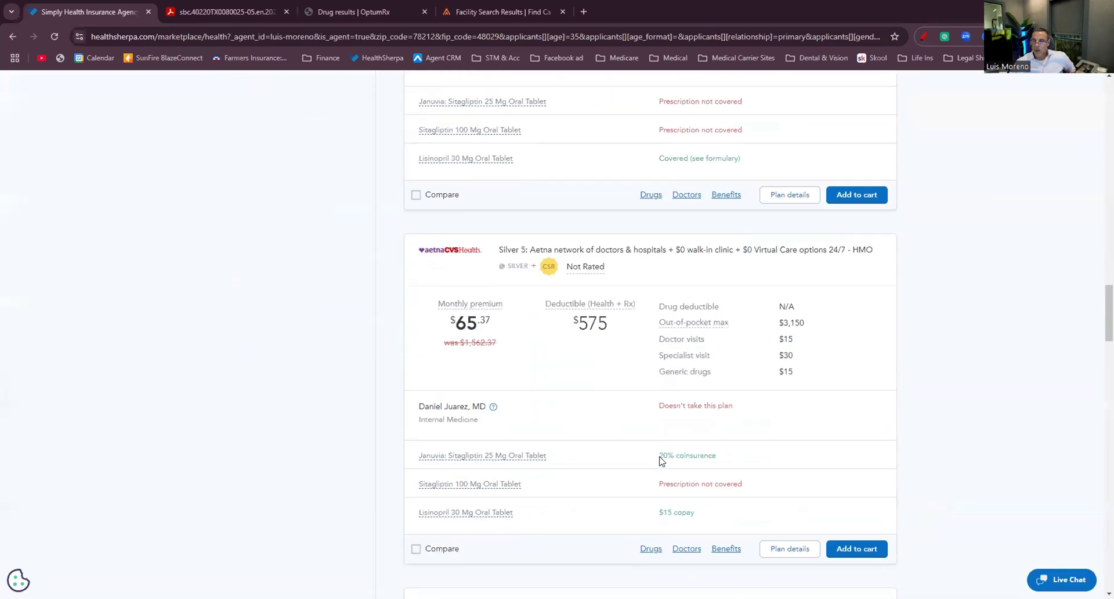
scroll(662, 461, down, 14)
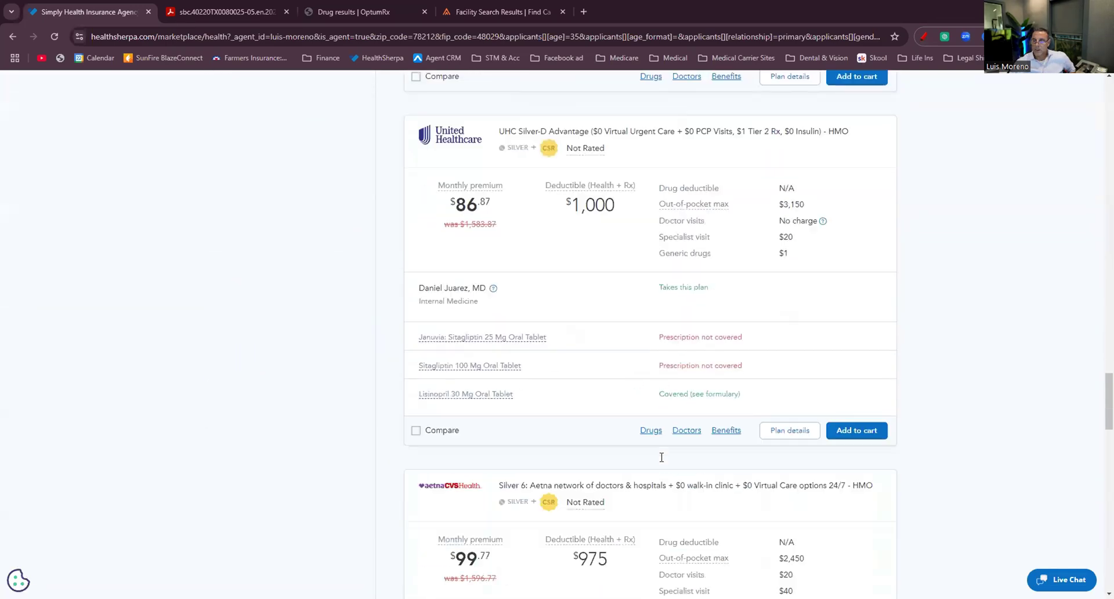
scroll(662, 458, down, 15)
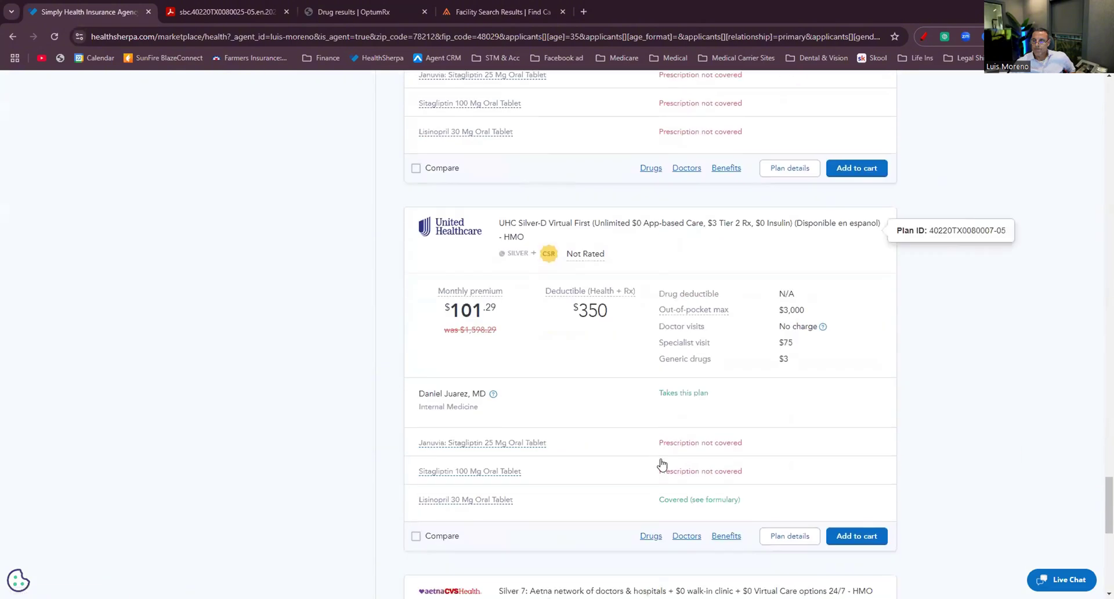
scroll(662, 463, down, 9)
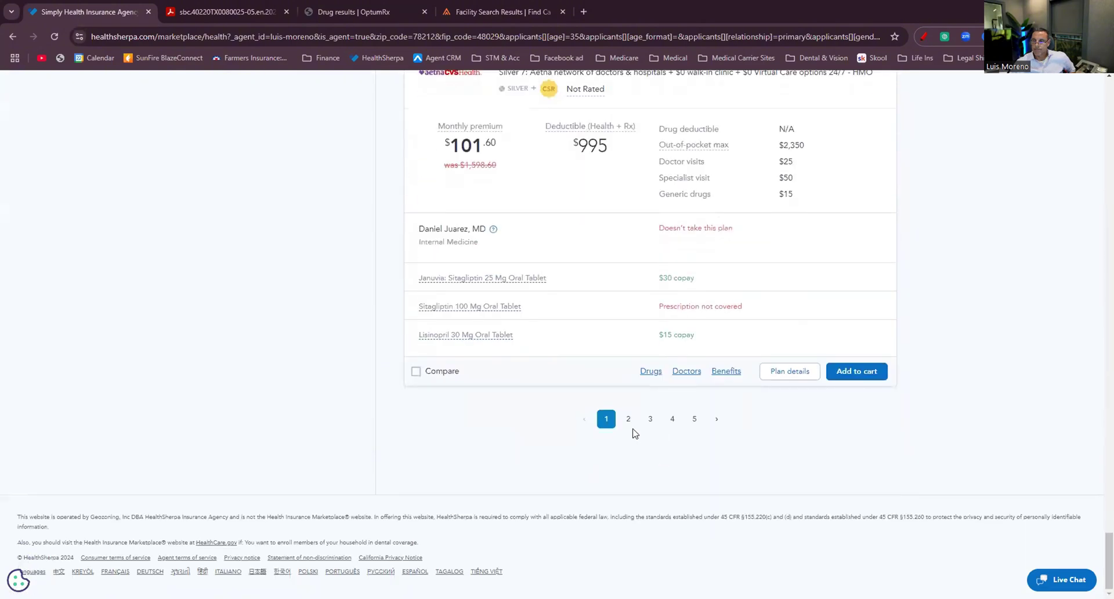
scroll(633, 429, up, 20)
scroll(641, 309, down, 5)
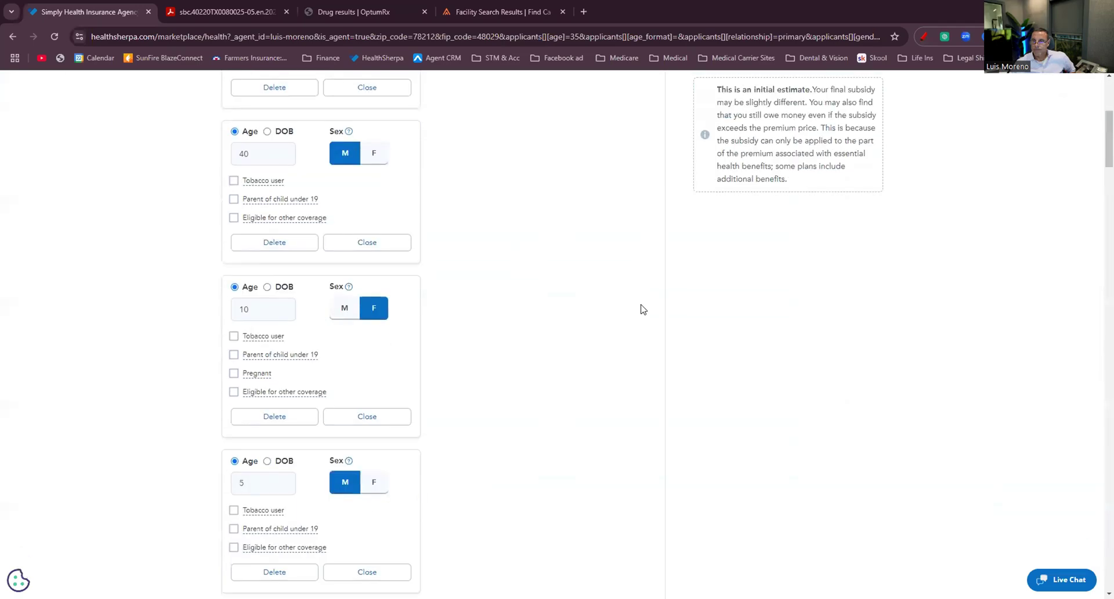
scroll(641, 309, down, 15)
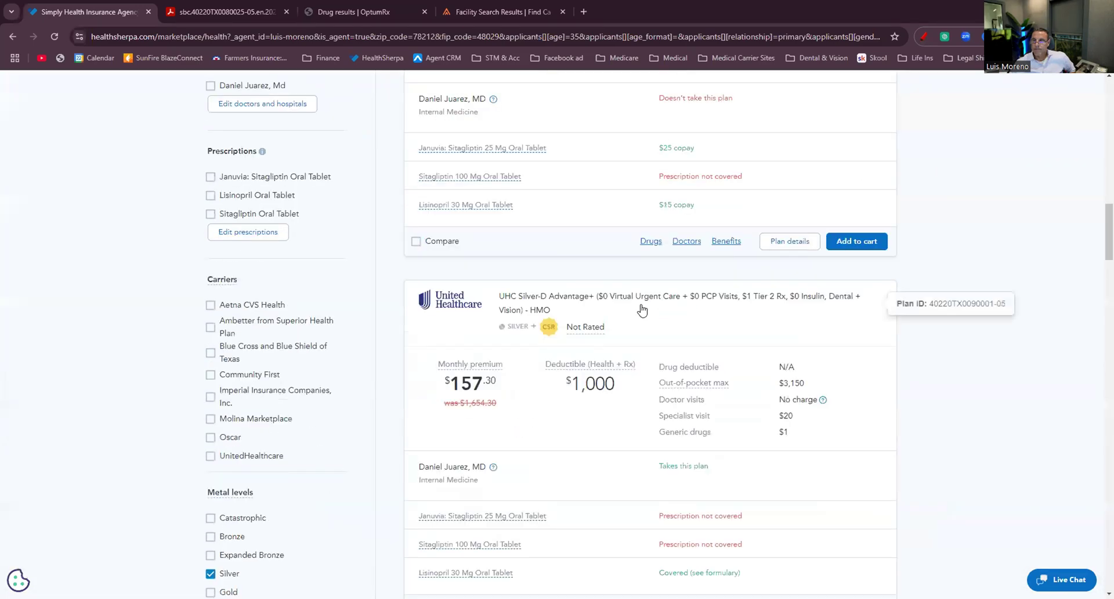
scroll(490, 246, up, 3)
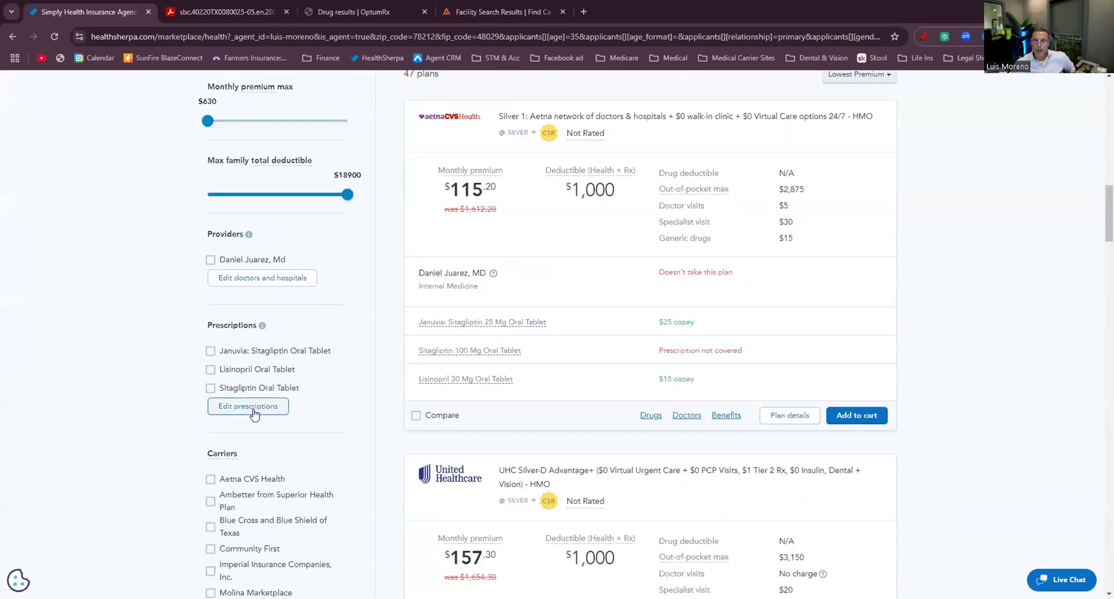
Remove Sitagliptin Oral Tablet from the prescriptions and review the updated plan coverage.
click(254, 406)
click(693, 362)
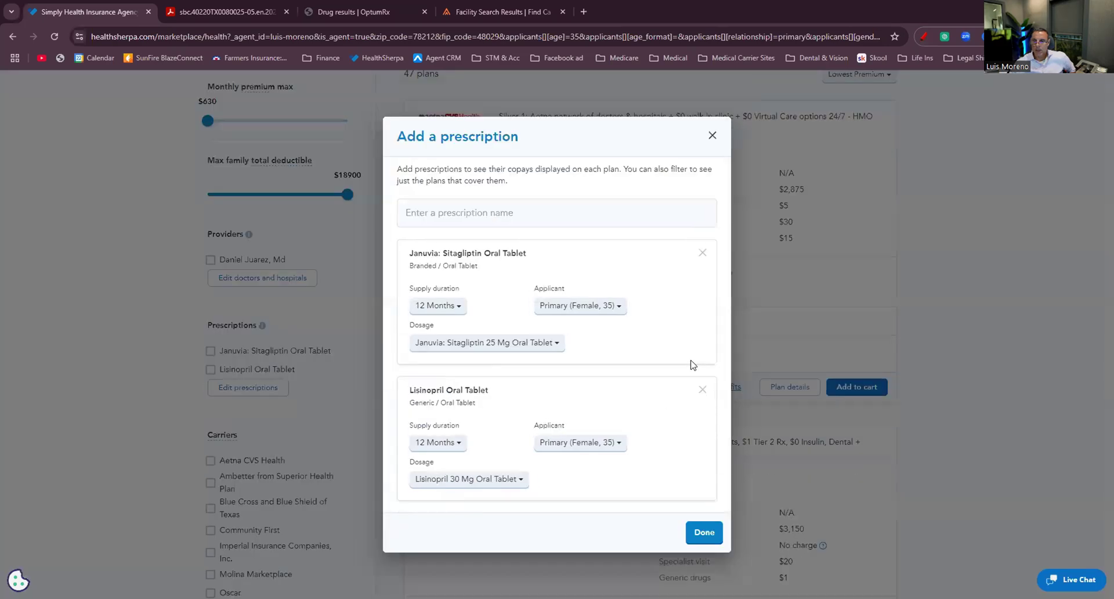
click(704, 530)
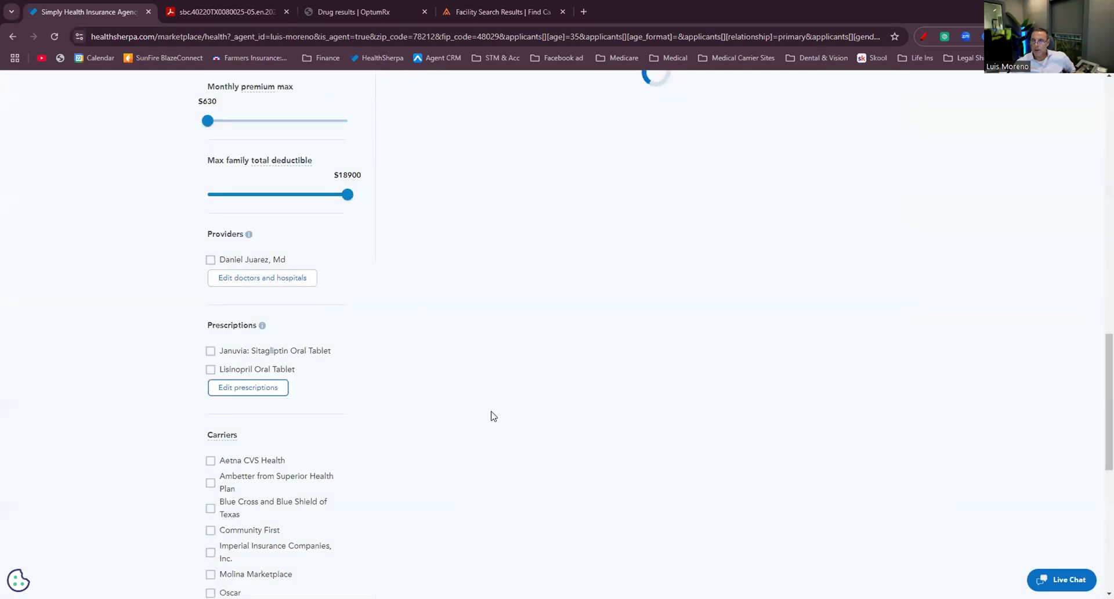
scroll(604, 343, down, 4)
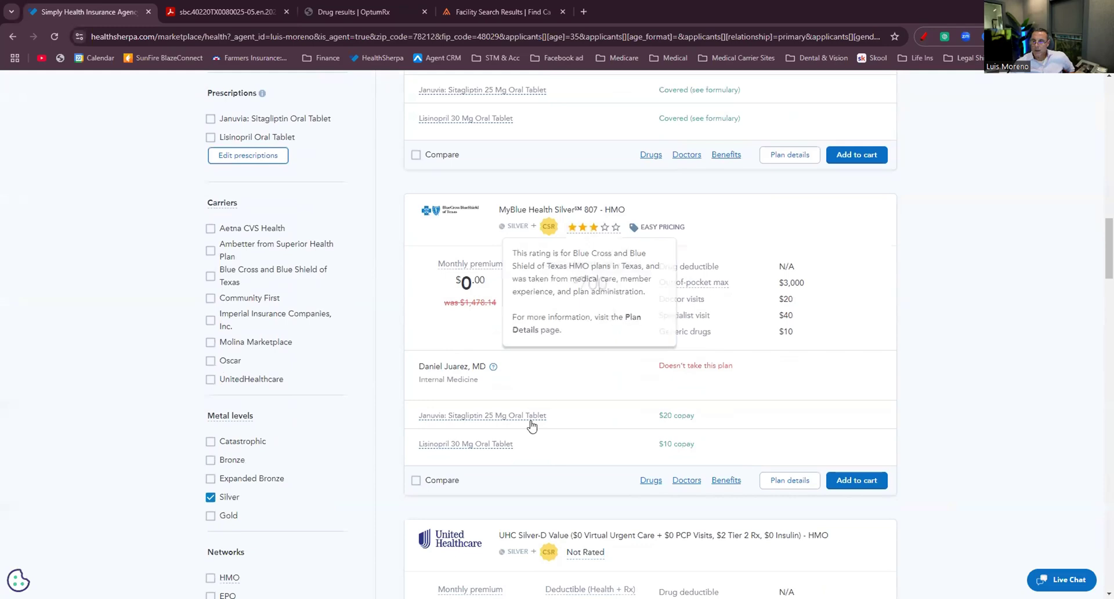
scroll(531, 425, down, 6)
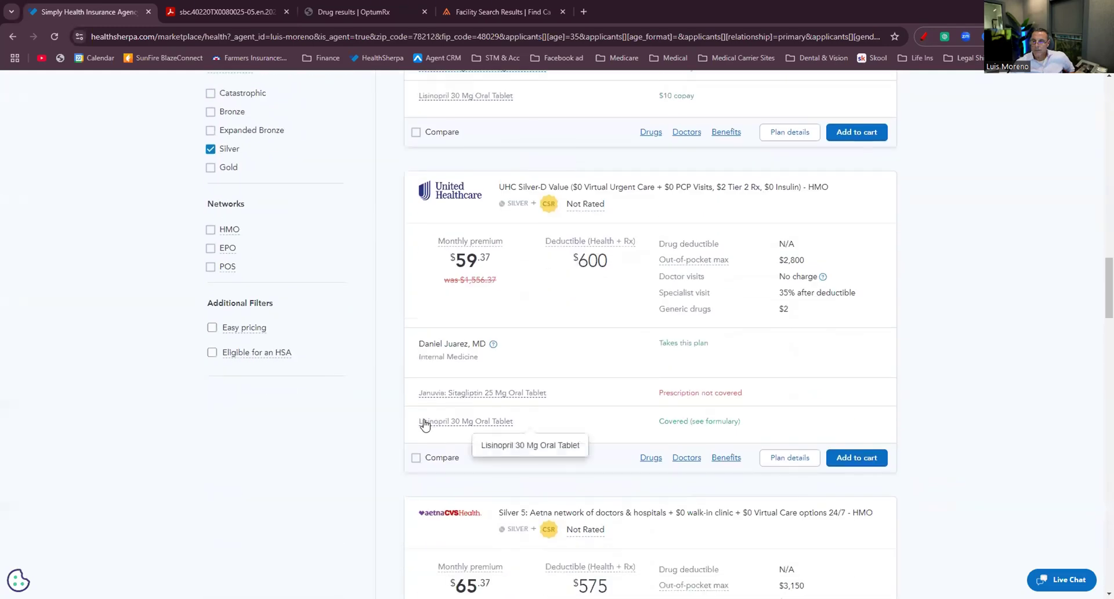
scroll(424, 423, down, 12)
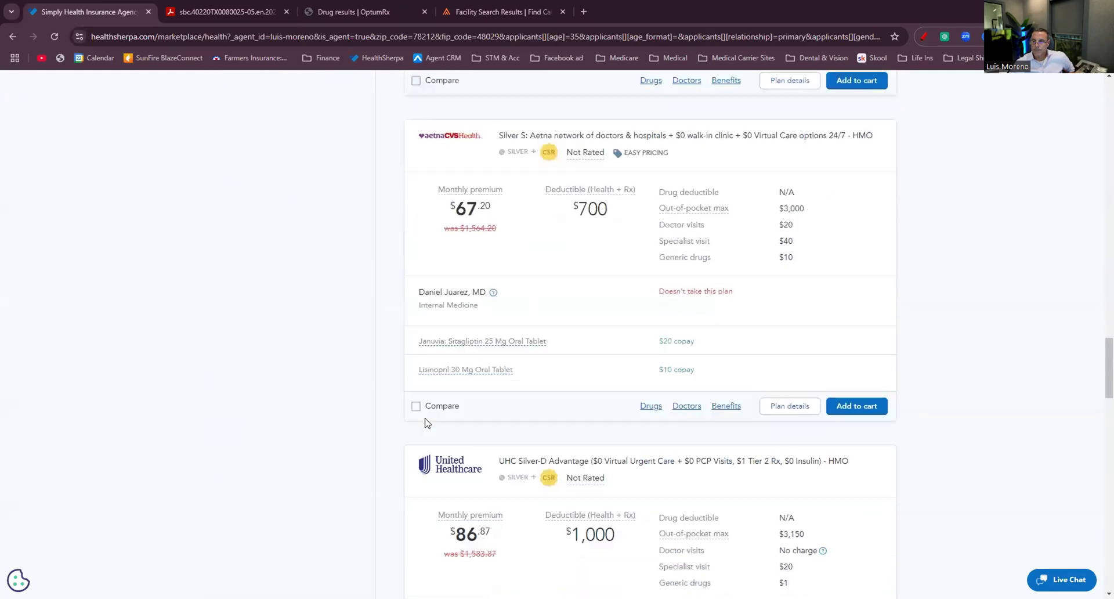
scroll(427, 422, down, 16)
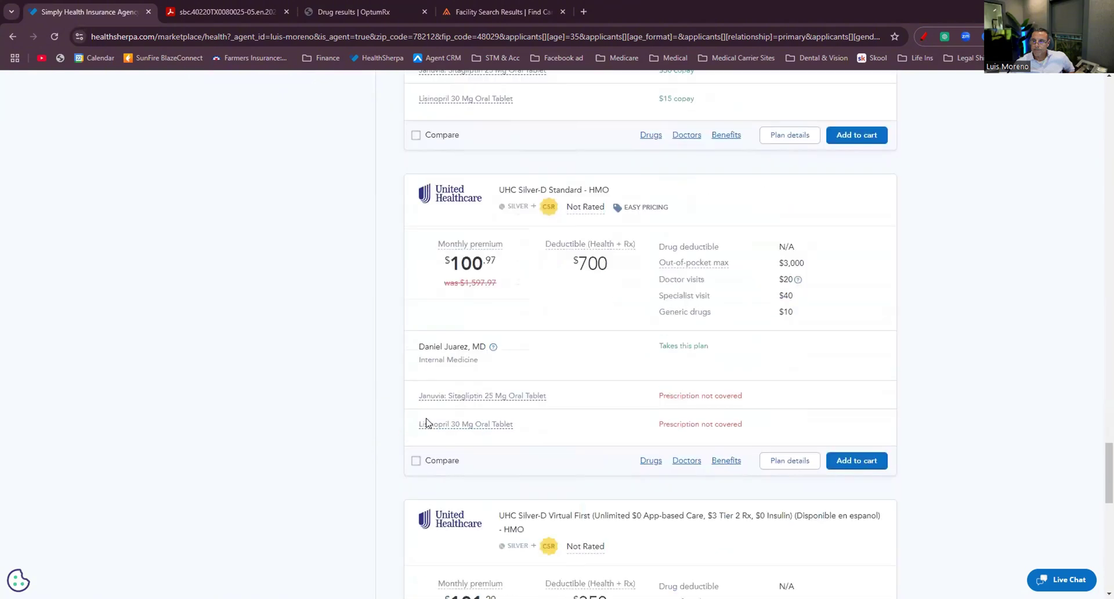
scroll(427, 423, down, 13)
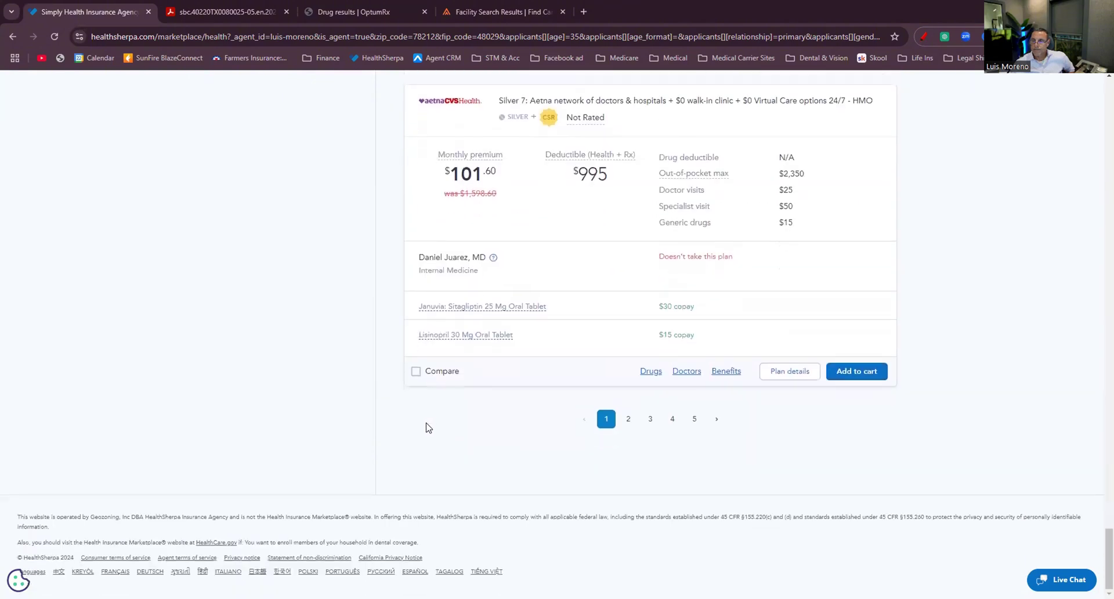
Review page 2 of the plan results for Januvia and Lisinopril coverage.
click(627, 419)
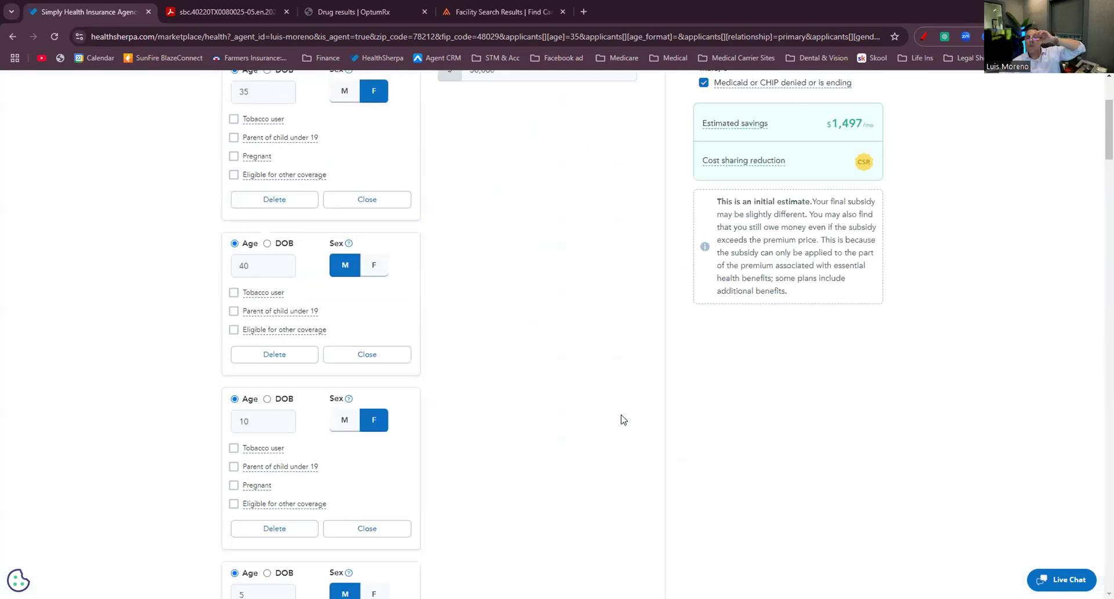
scroll(595, 416, down, 4)
scroll(591, 415, down, 15)
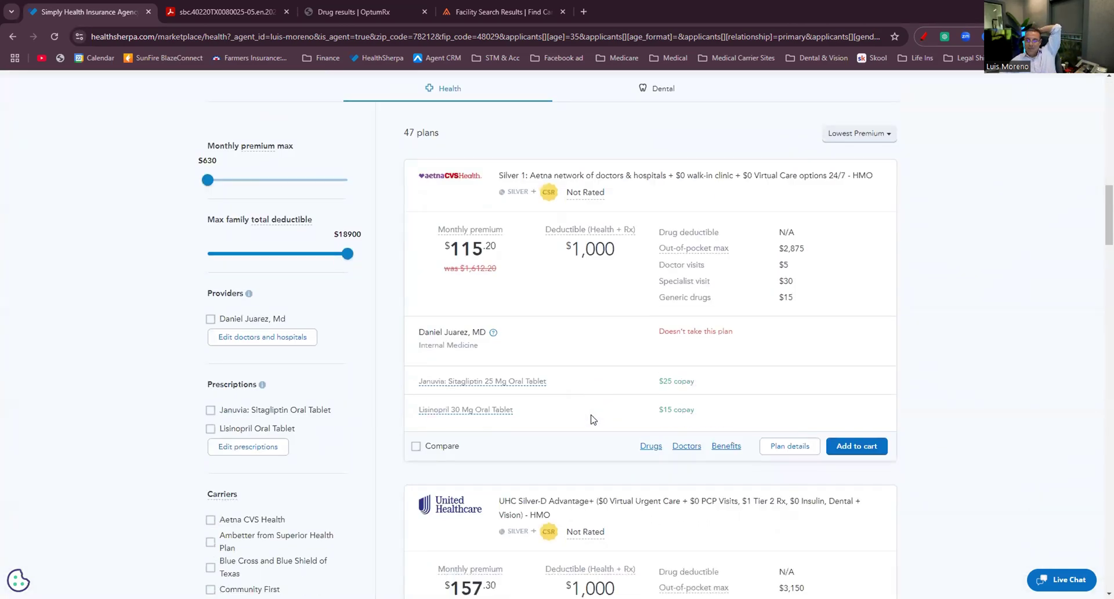
scroll(592, 421, down, 8)
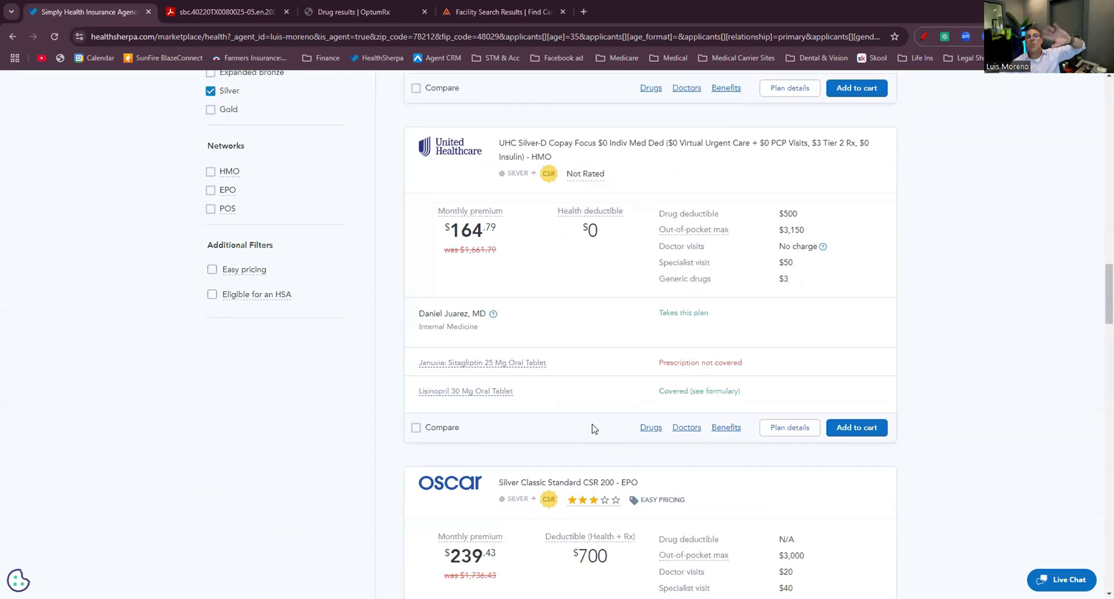
scroll(691, 358, down, 11)
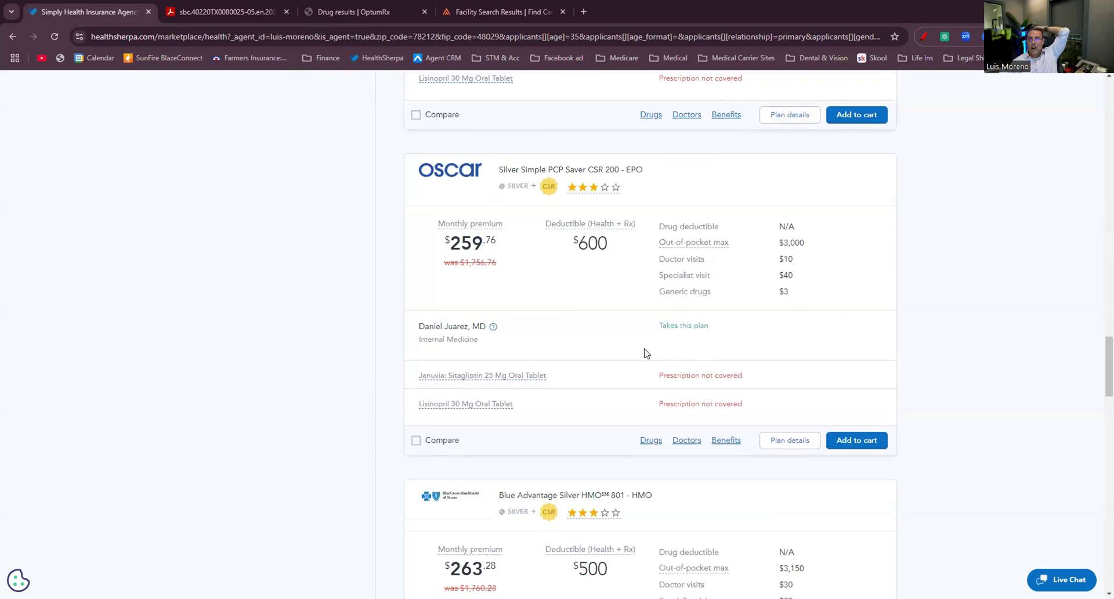
scroll(706, 375, down, 9)
scroll(708, 380, up, 5)
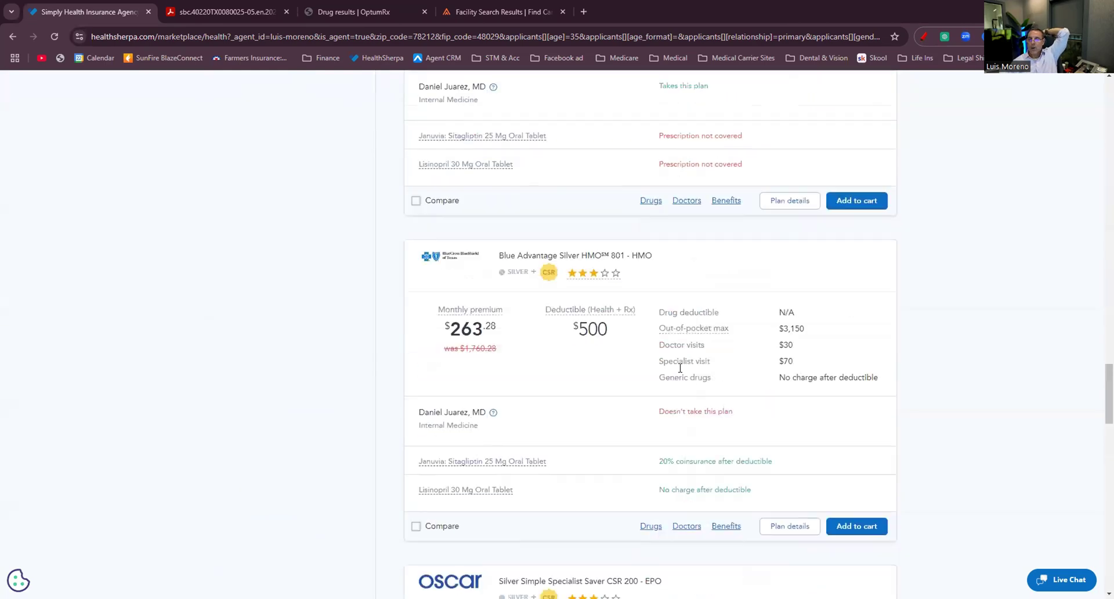
scroll(455, 286, down, 3)
scroll(692, 415, down, 16)
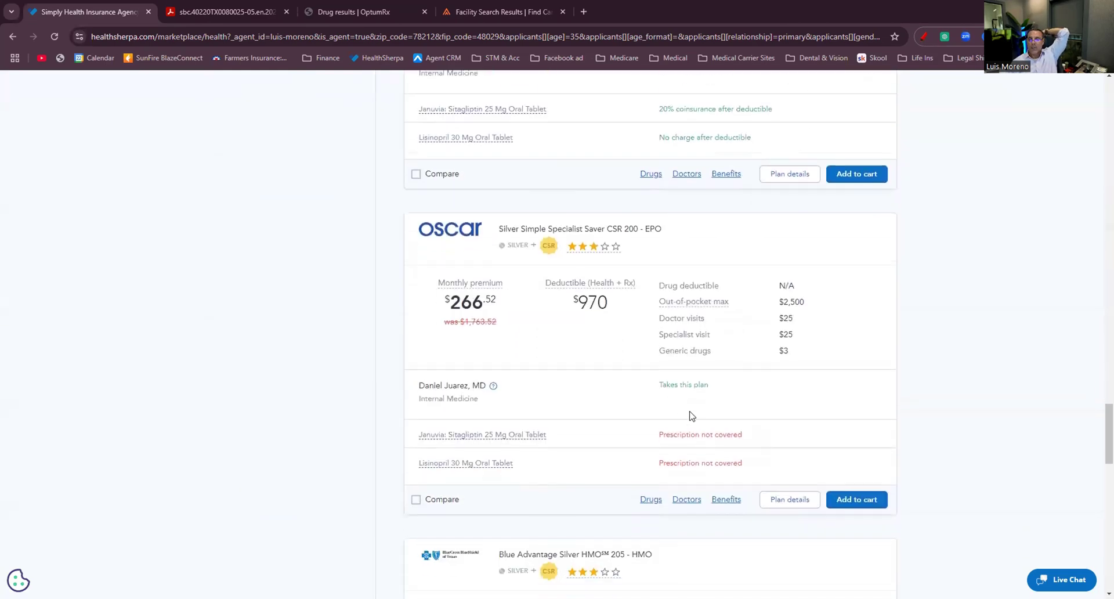
scroll(692, 415, down, 6)
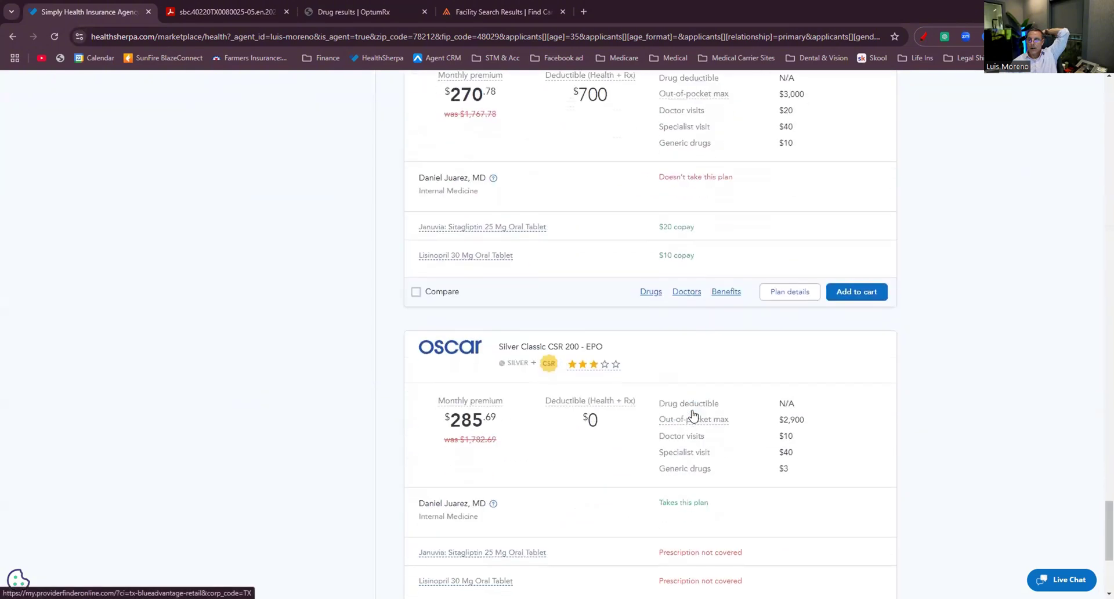
Review page 3 of the results, ending with Ambetter's Standard Silver EPO at $377.77.
click(651, 419)
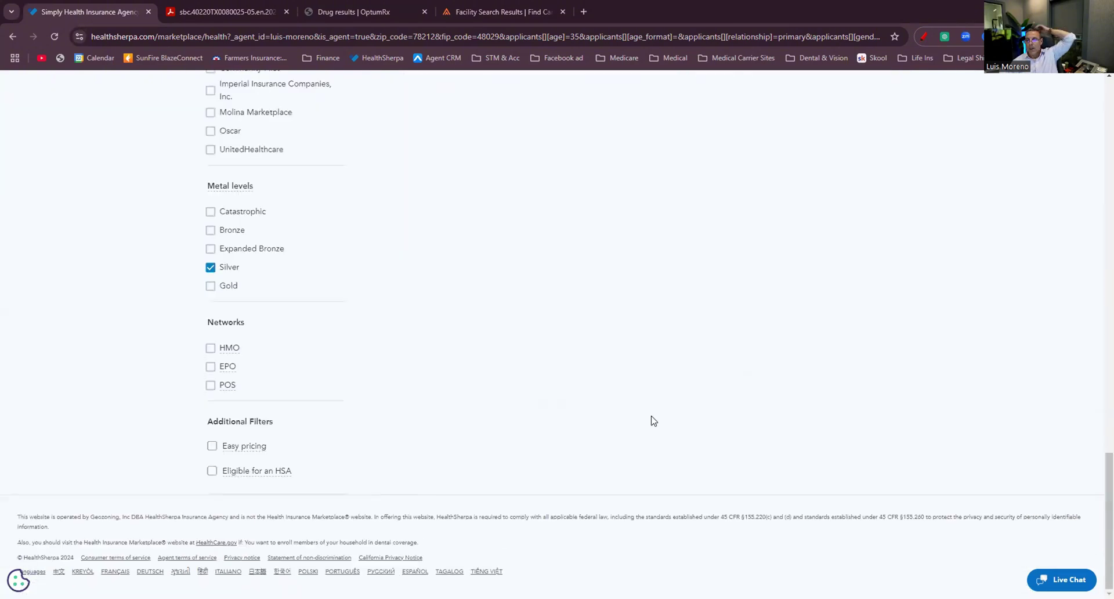
scroll(650, 430, down, 6)
scroll(650, 431, down, 18)
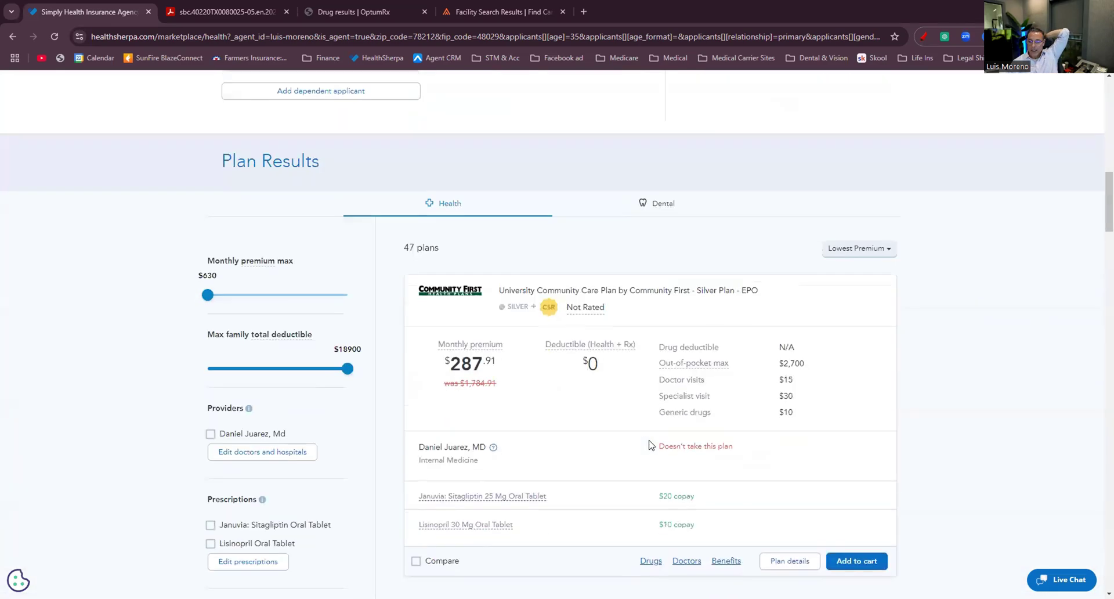
scroll(649, 445, down, 15)
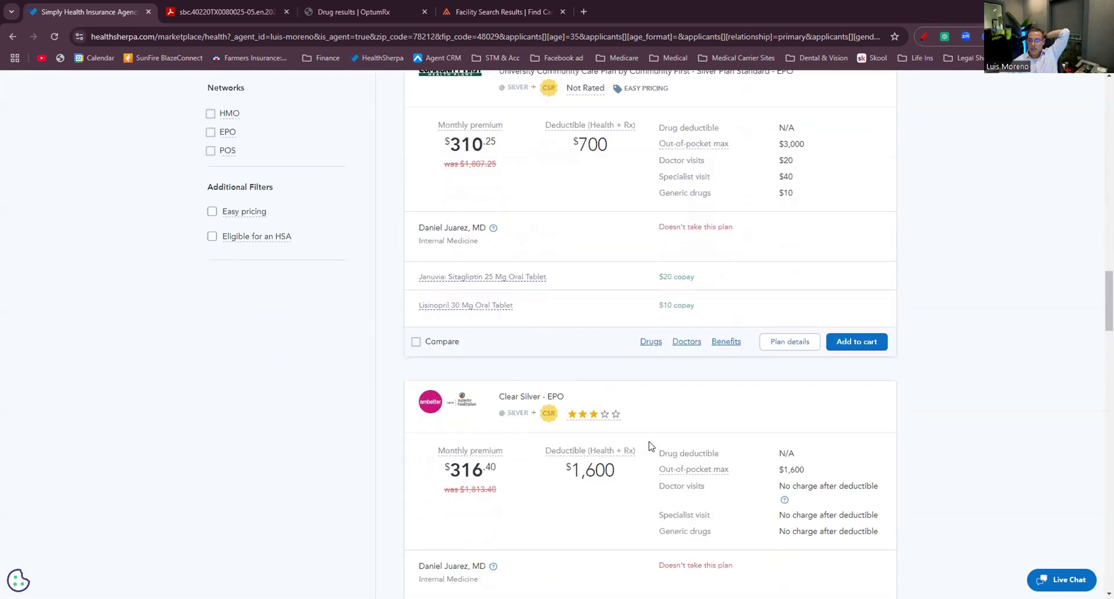
scroll(650, 446, down, 18)
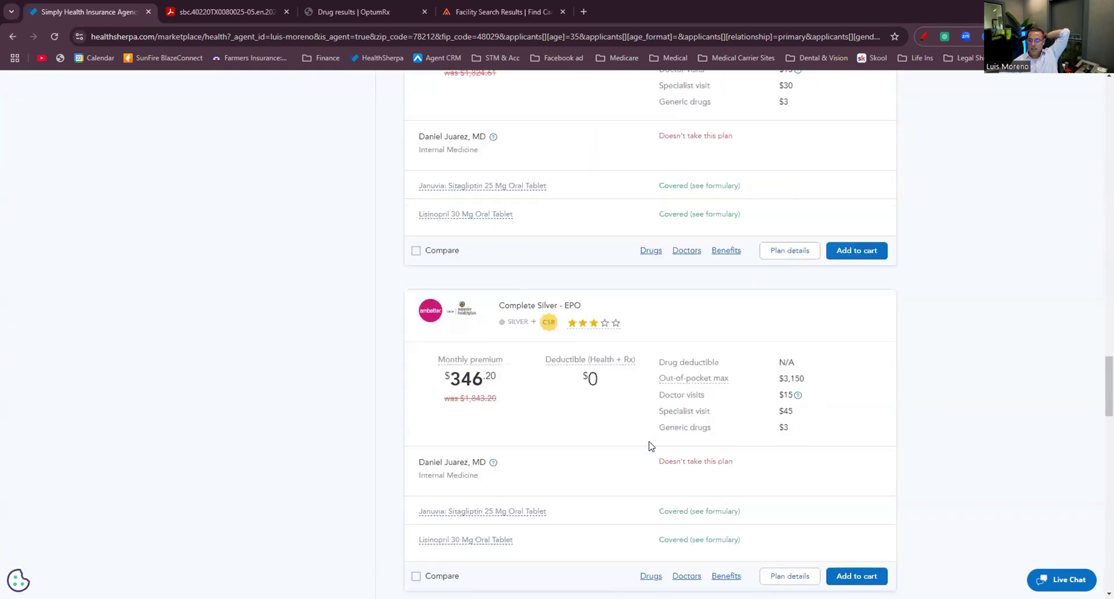
scroll(650, 445, down, 12)
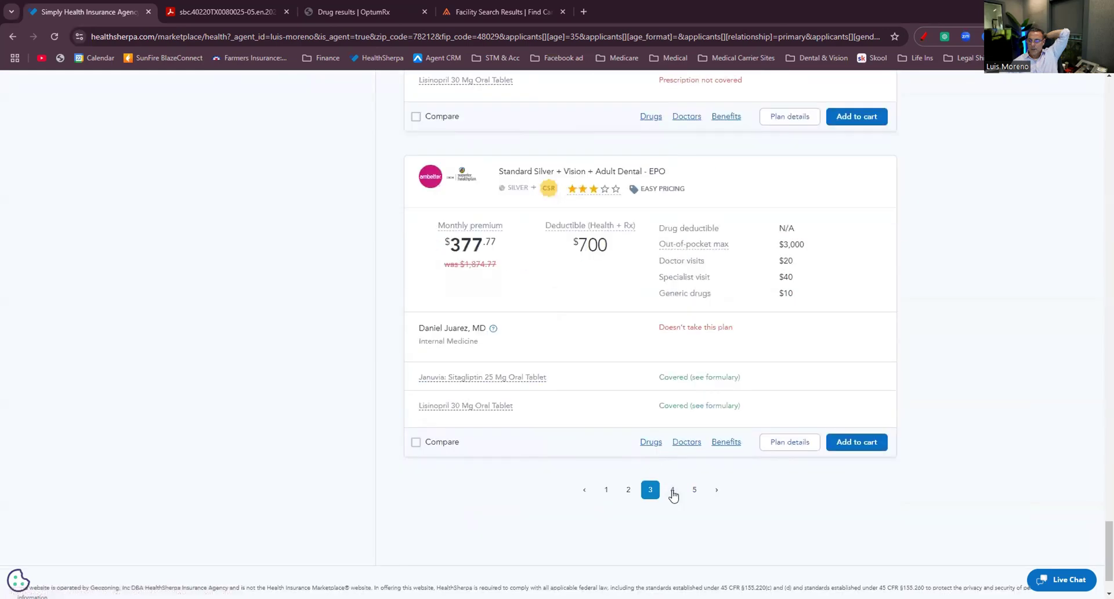
Review the fourth page of Silver plan results.
click(671, 489)
scroll(609, 454, down, 17)
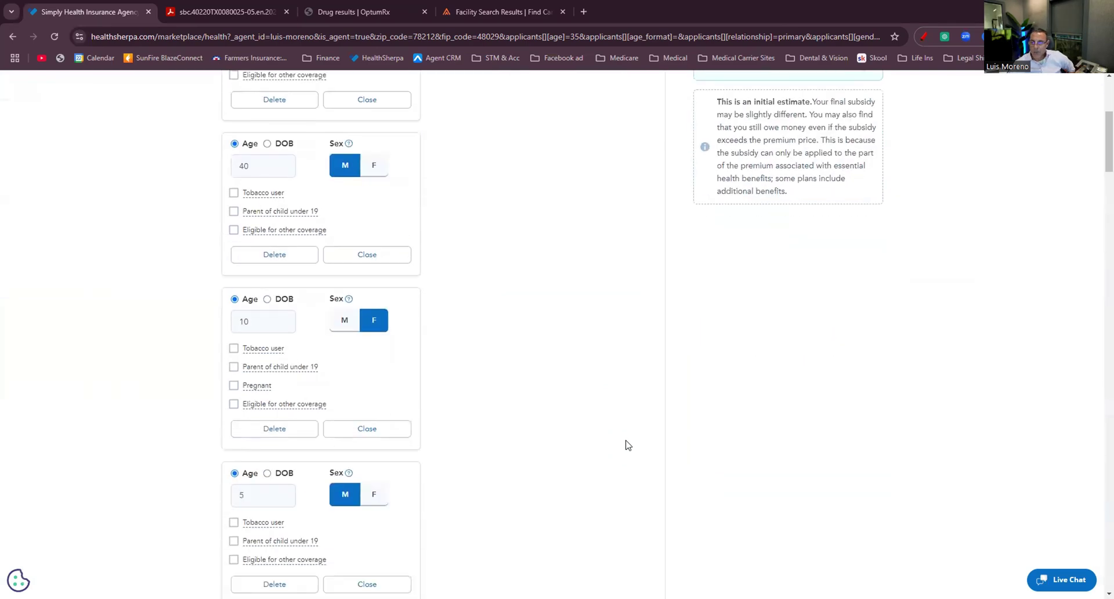
scroll(636, 452, down, 20)
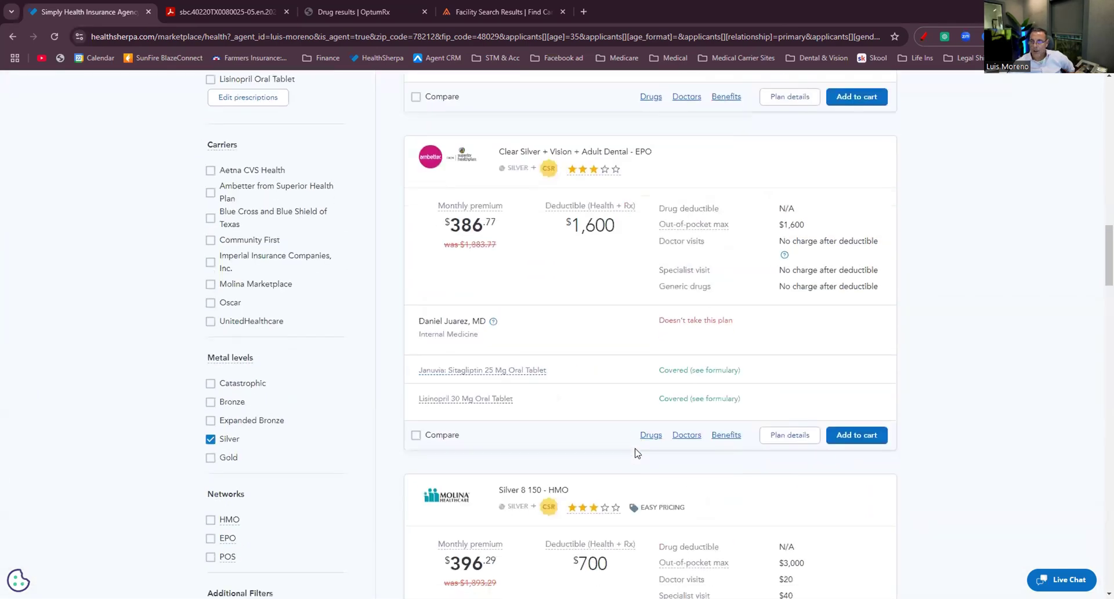
scroll(637, 455, down, 18)
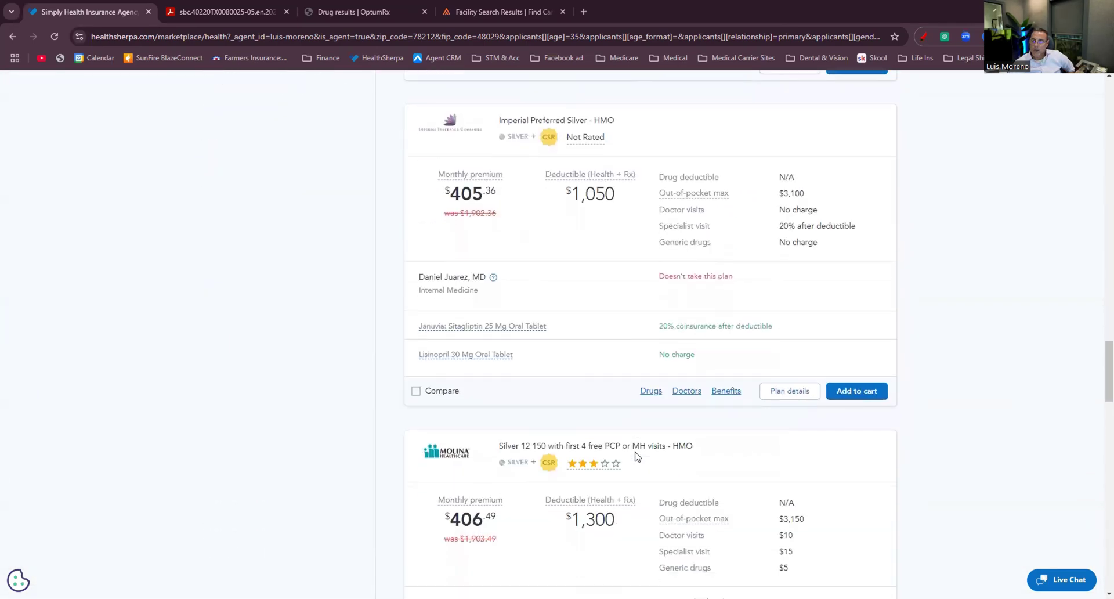
scroll(636, 459, down, 14)
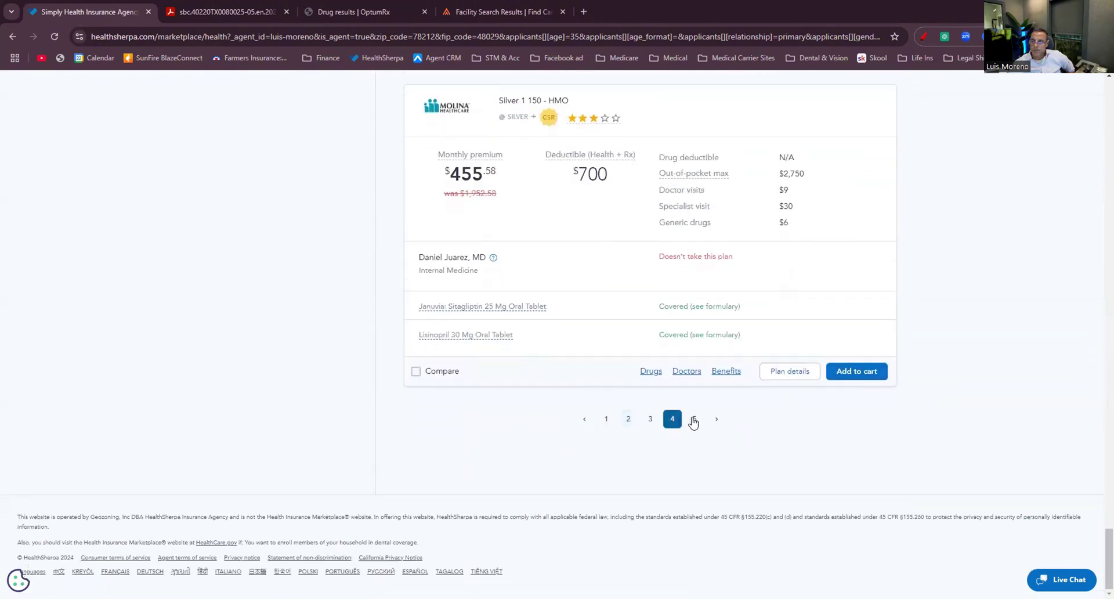
Go to page 5 and reach its last plan, Ambetter Complete VALUE Silver HMO at $621.58.
click(692, 417)
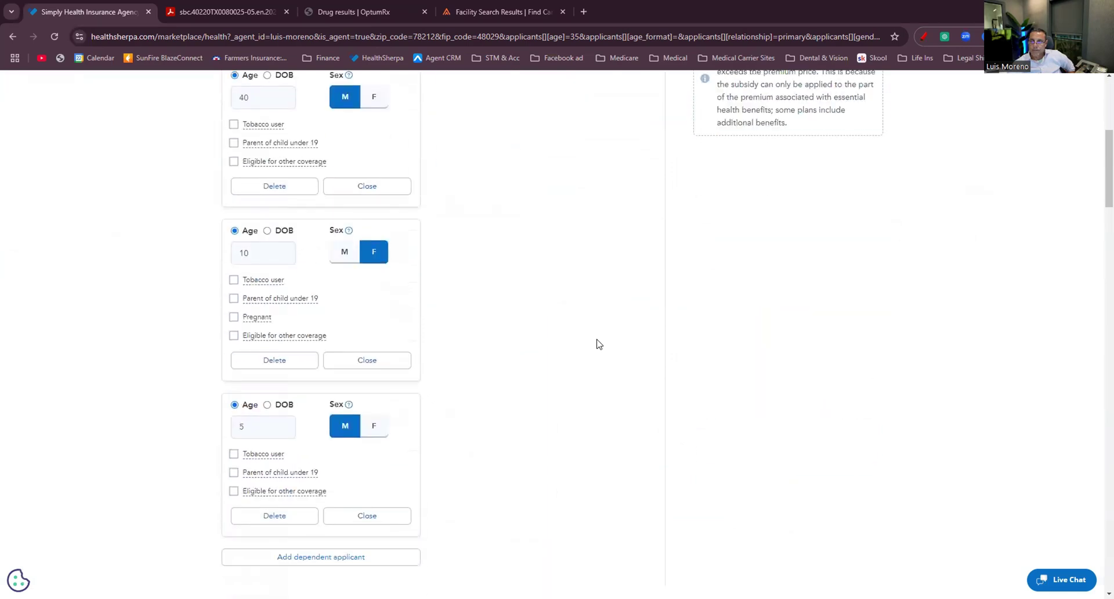
scroll(601, 352, down, 19)
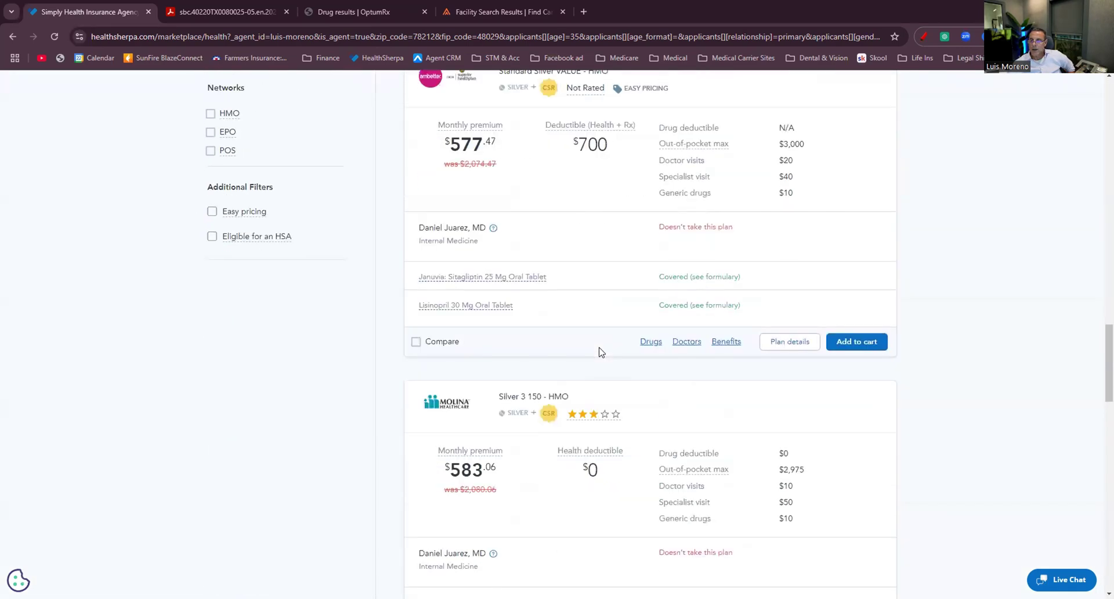
scroll(593, 370, down, 9)
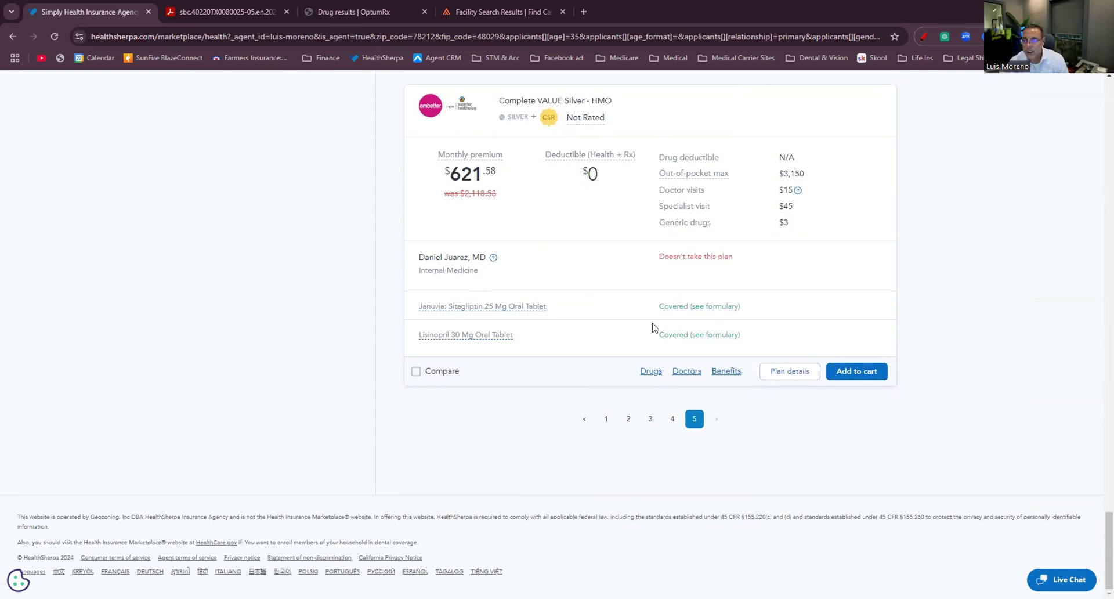
Return to page 1 and highlight UHC Silver-D Advantage HMO's $3,150 out-of-pocket maximum.
click(605, 420)
scroll(580, 417, down, 20)
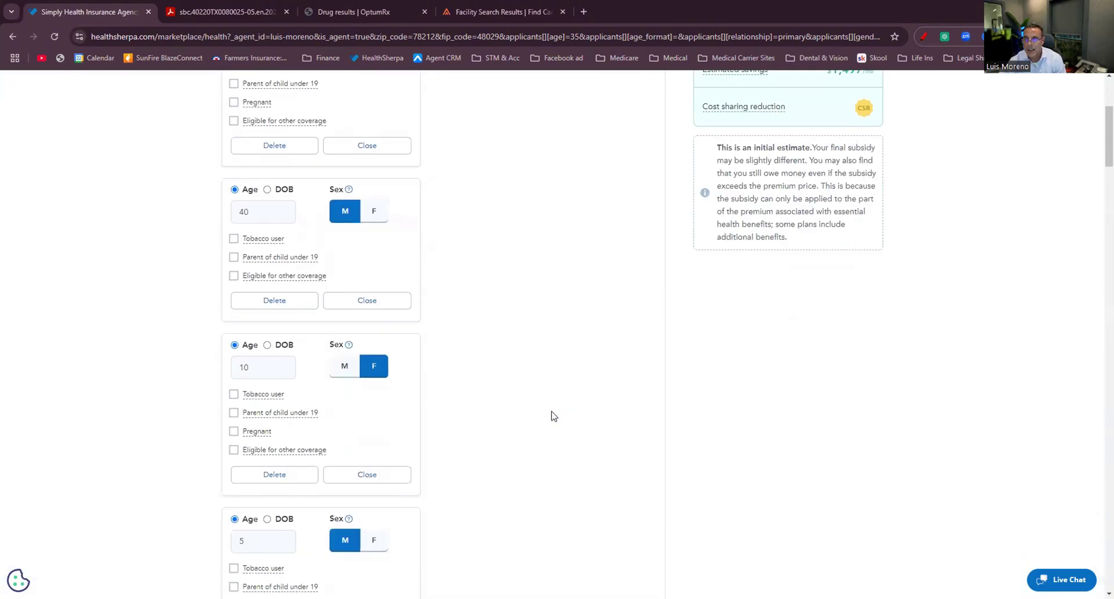
scroll(557, 410, down, 5)
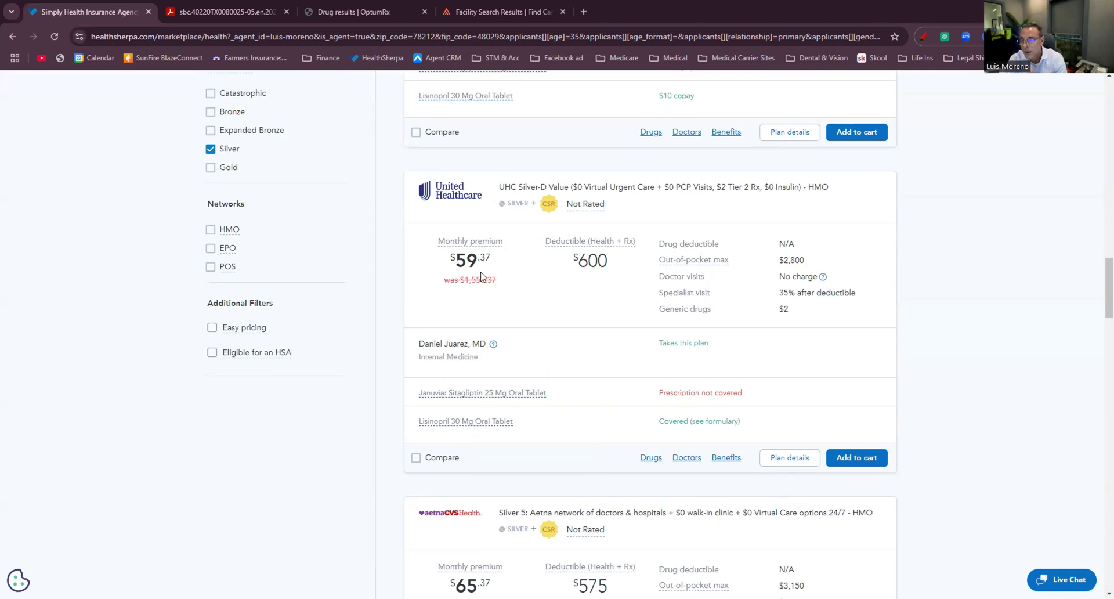
scroll(580, 255, down, 4)
scroll(743, 214, up, 3)
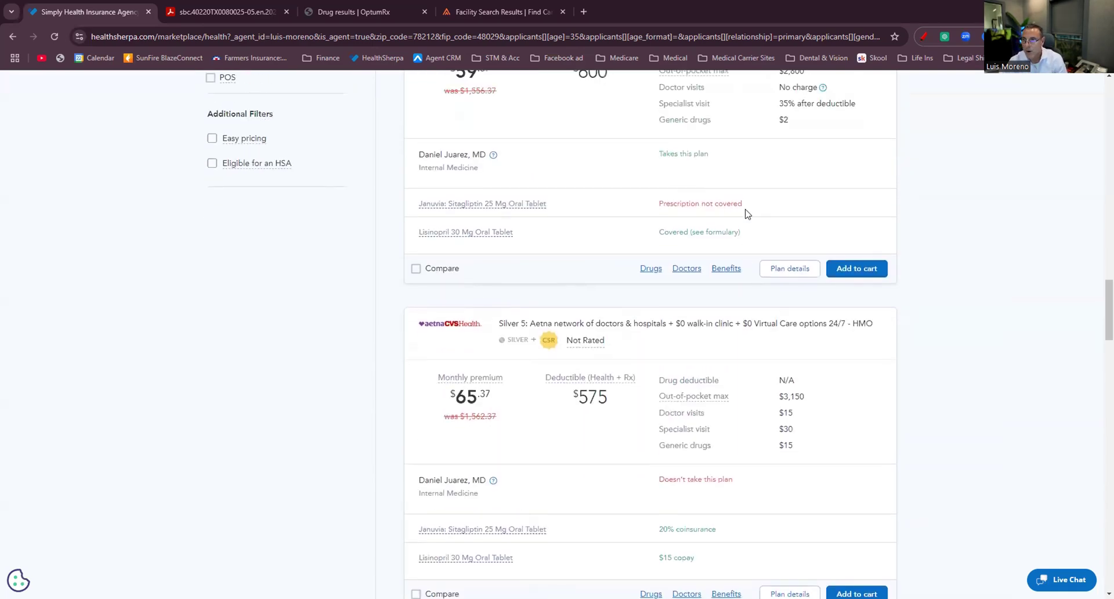
scroll(762, 242, down, 10)
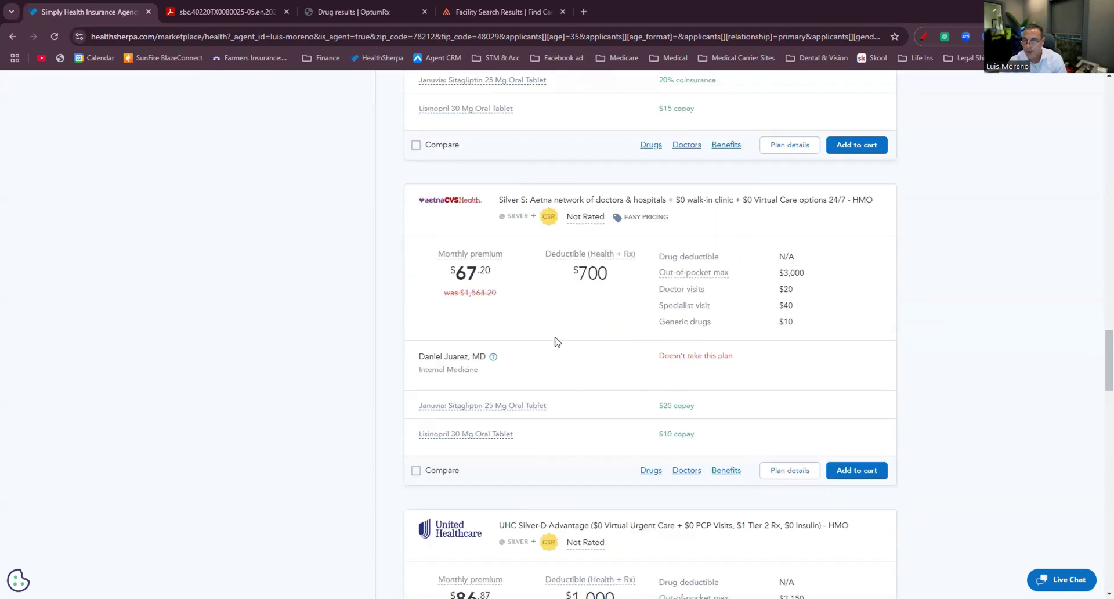
scroll(592, 357, down, 6)
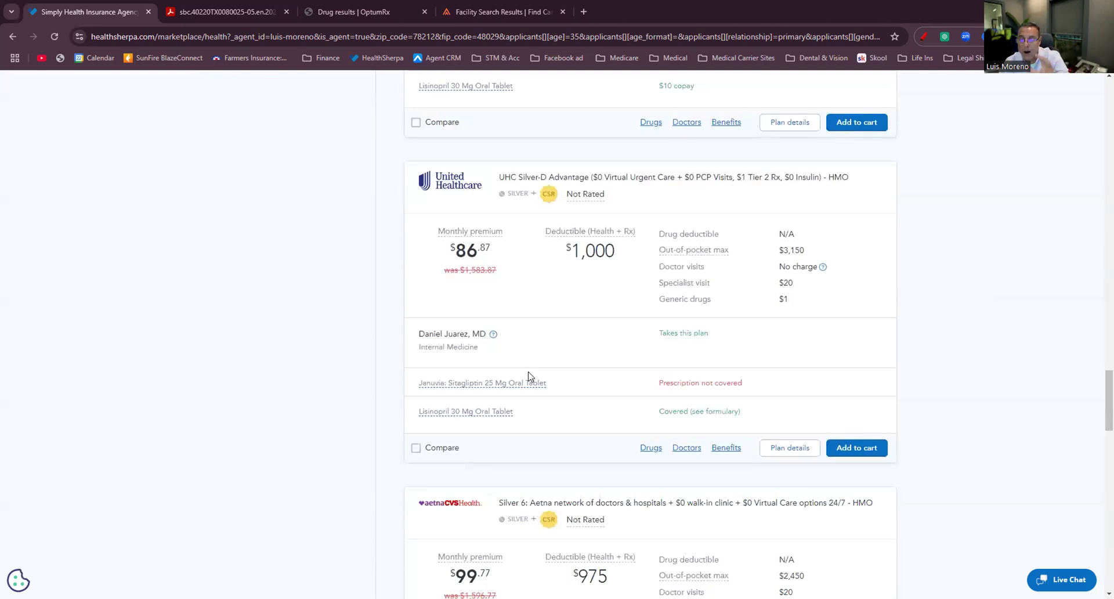
drag(784, 253, 803, 256)
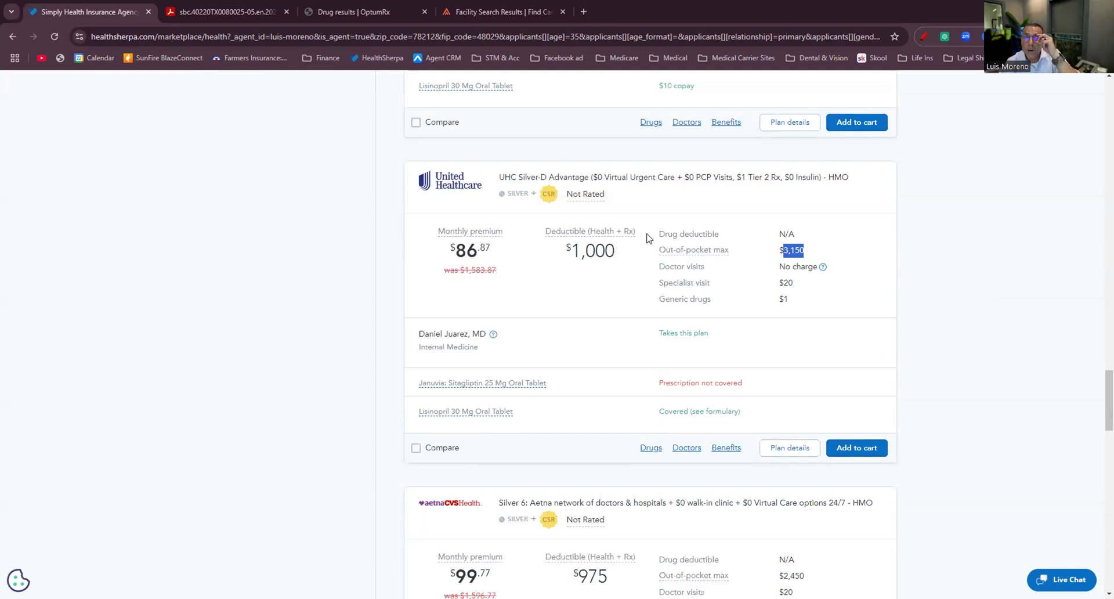
Open the UHC Silver-D Advantage summary of benefits PDF and zoom in.
click(727, 449)
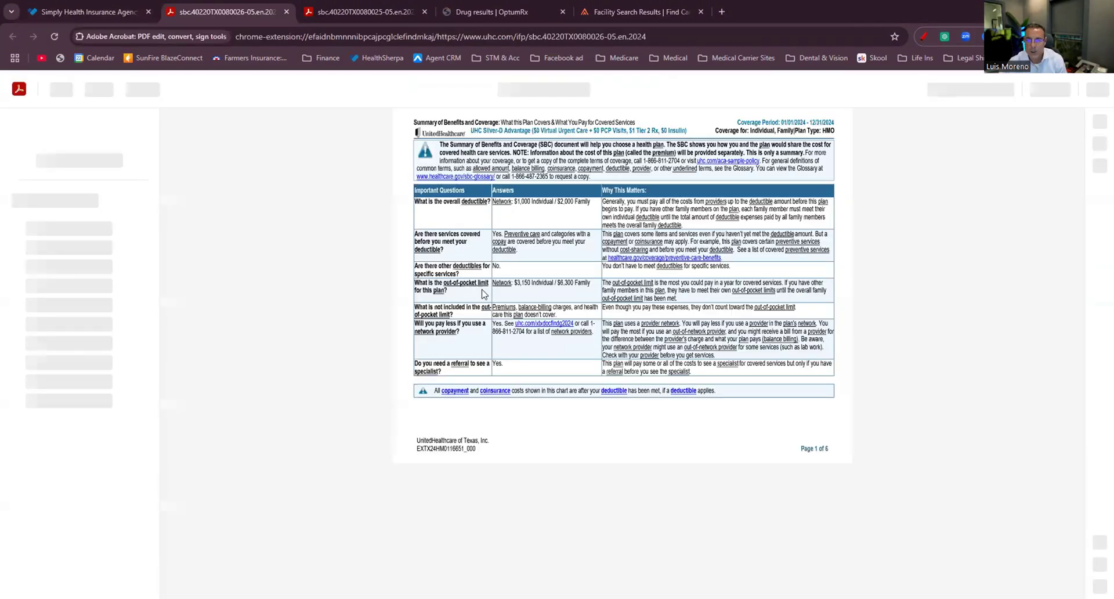
scroll(490, 293, down, 2)
scroll(565, 320, down, 8)
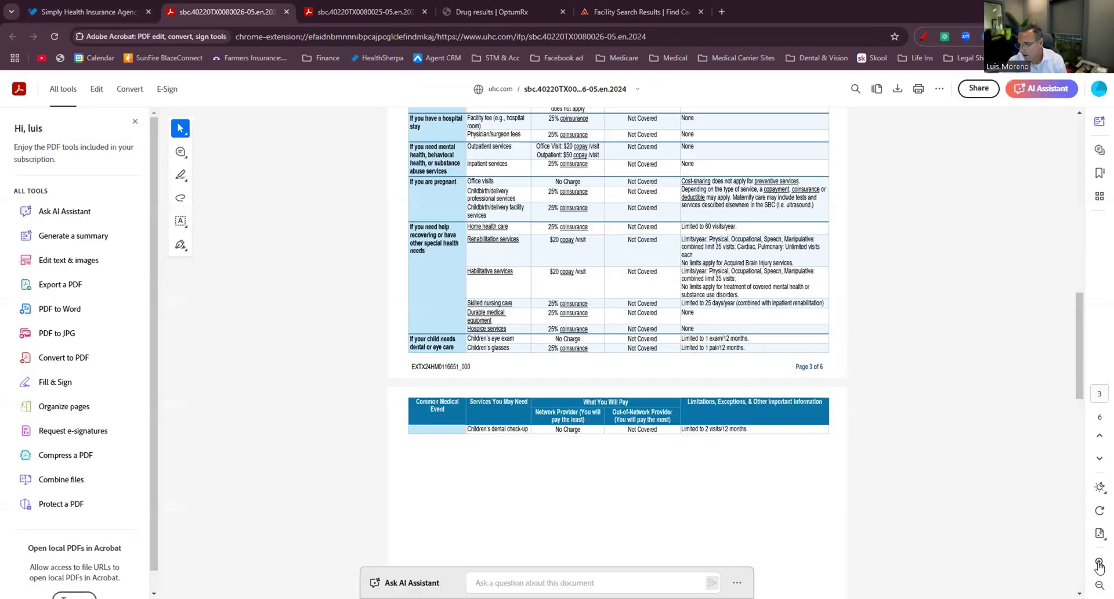
click(1098, 562)
scroll(768, 405, down, 13)
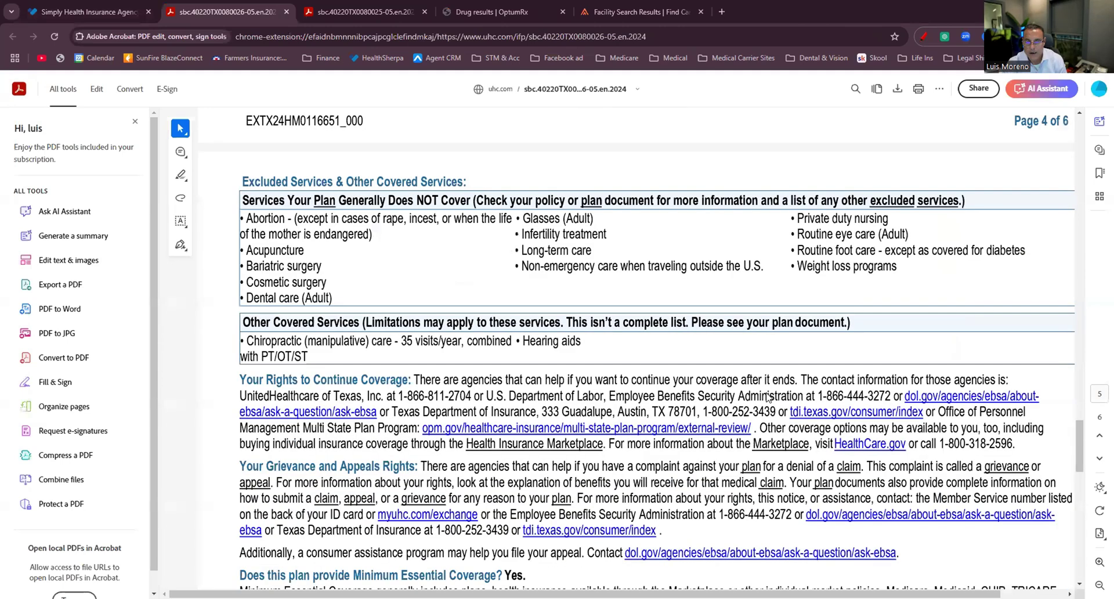
scroll(523, 221, up, 1)
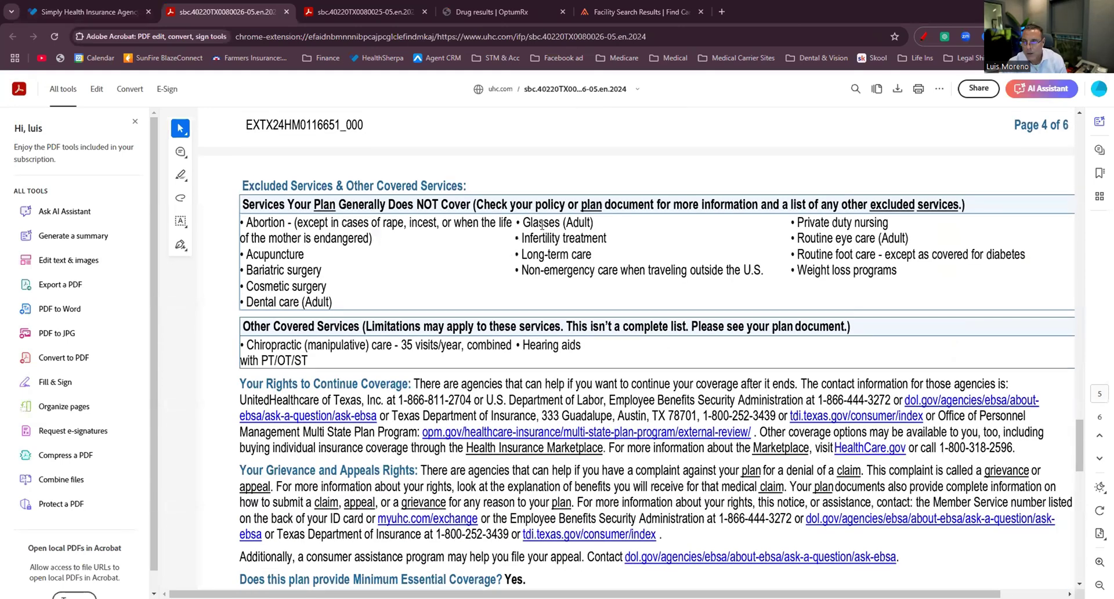
Highlight the not-covered heading and the Adult Dental care and Adult Glasses exclusions.
drag(411, 203, 456, 203)
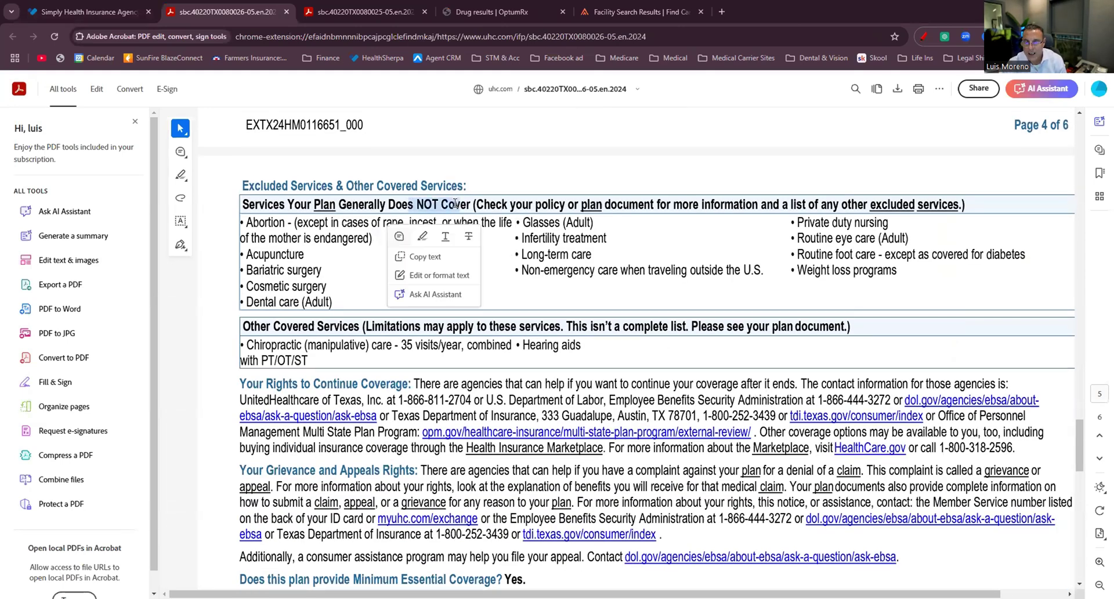
drag(246, 302, 333, 302)
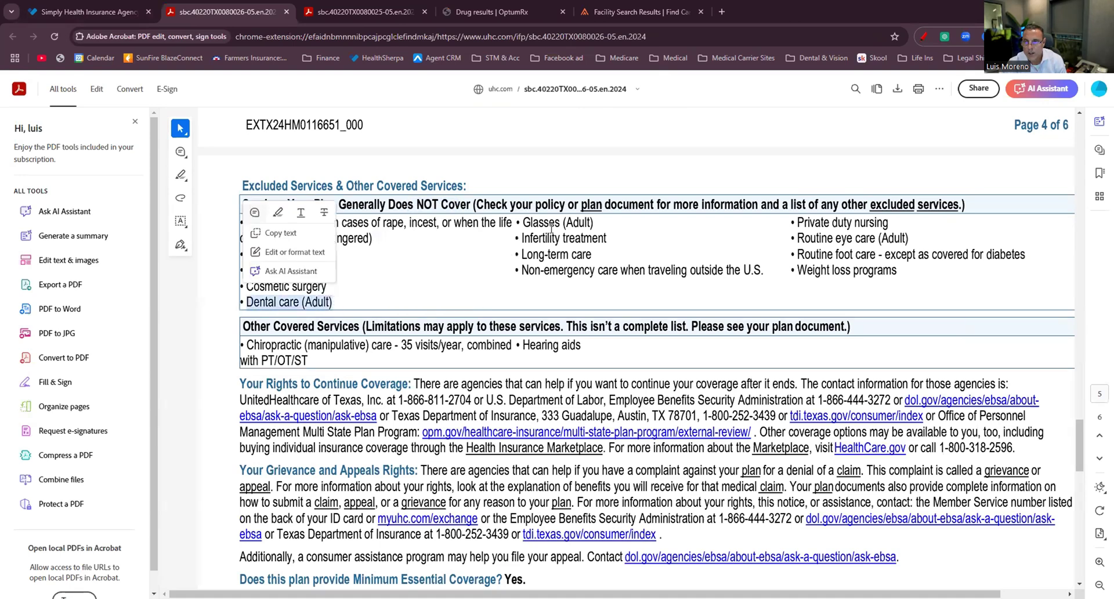
drag(523, 222, 604, 224)
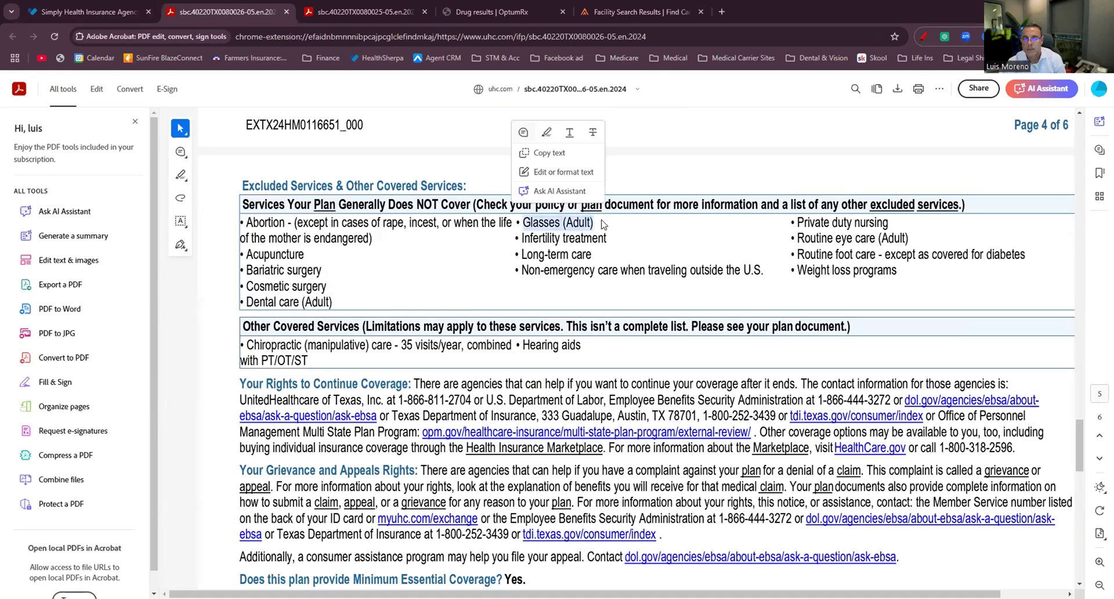
scroll(538, 274, up, 15)
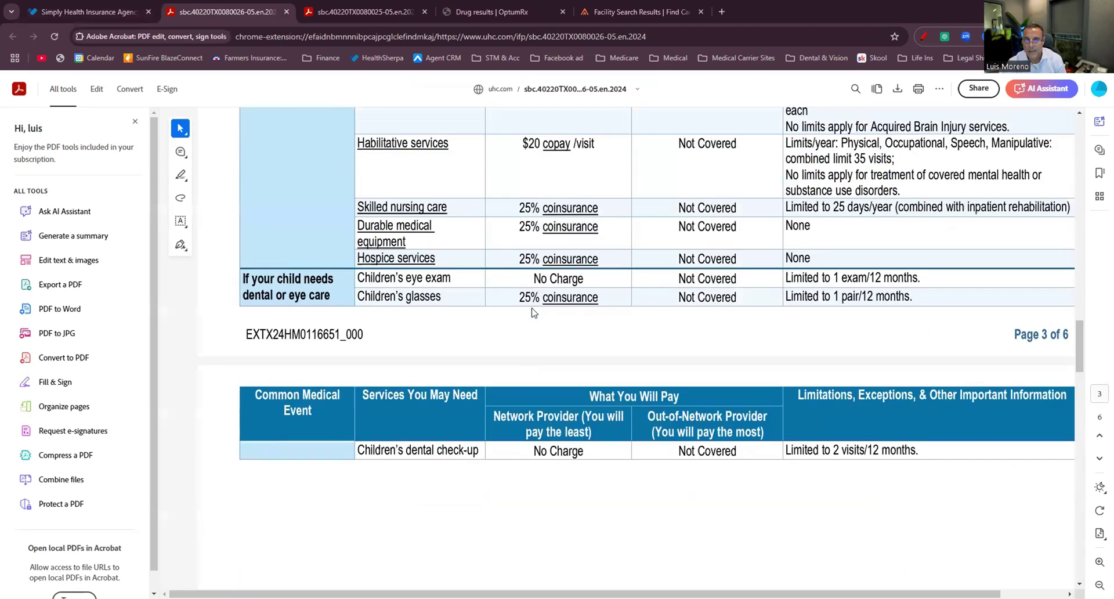
scroll(534, 313, up, 3)
scroll(417, 296, down, 3)
scroll(571, 296, down, 2)
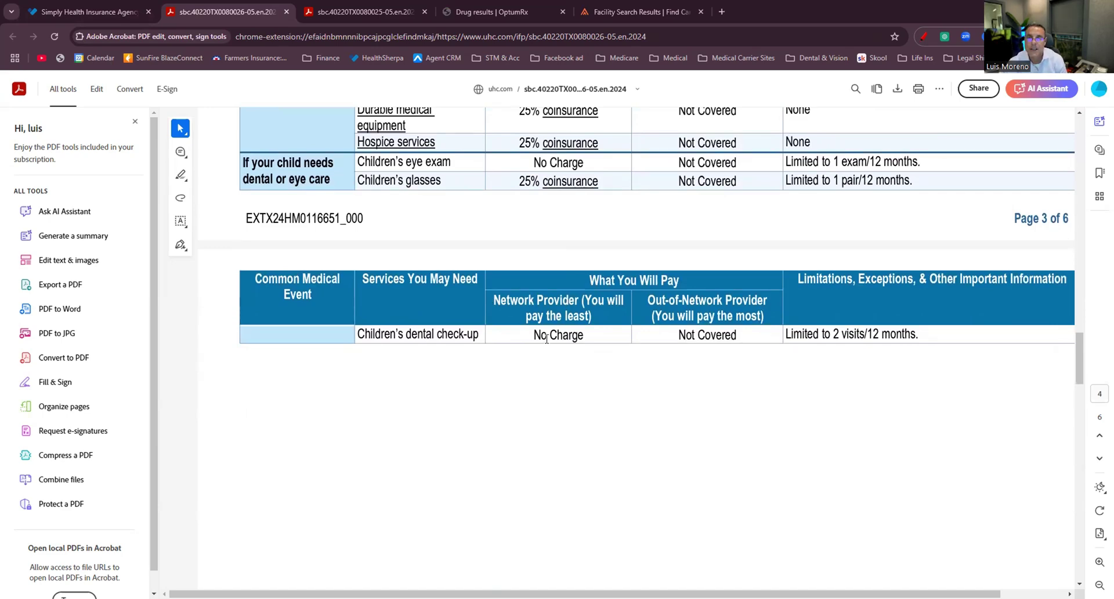
Load the Ameritas dental insurance page from the Dental & Vision bookmarks.
click(394, 17)
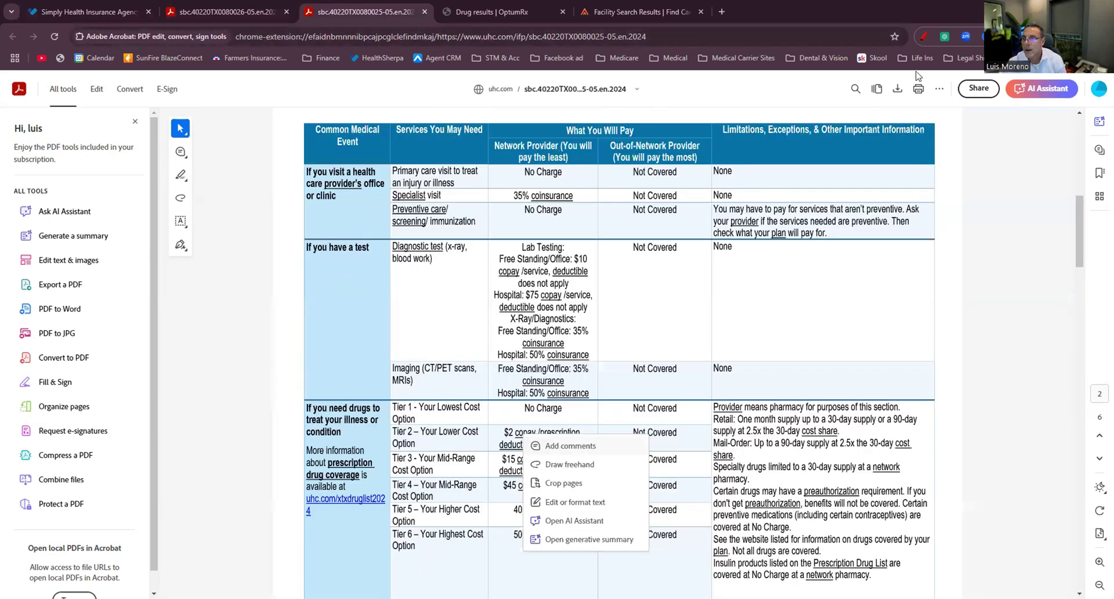
click(816, 58)
click(855, 290)
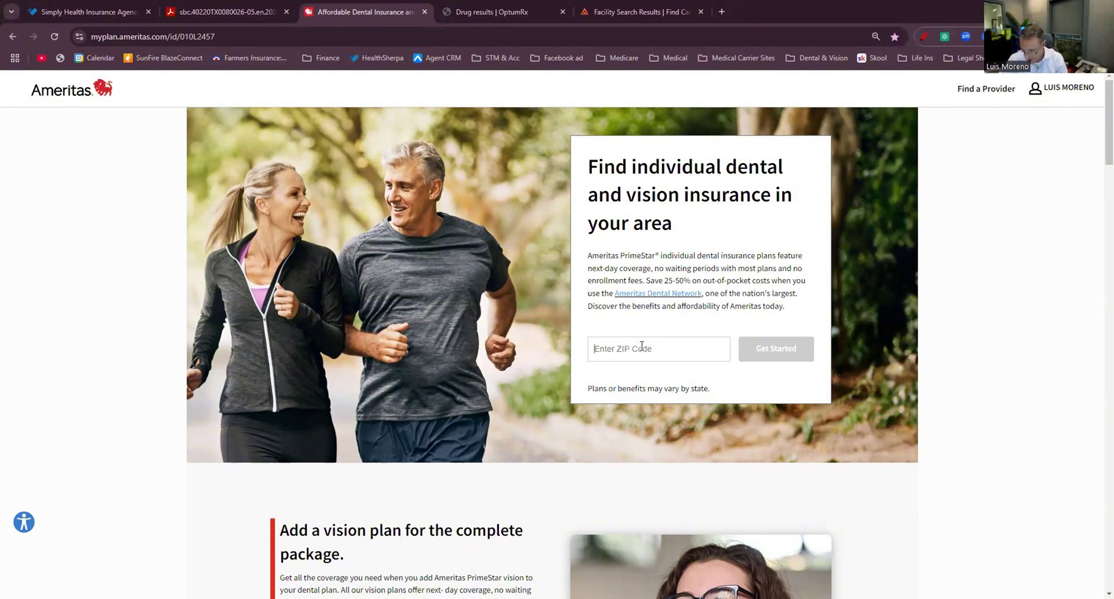
Start an Ameritas dental and vision quote for ZIP 78212 covering 4 people.
text(78212)
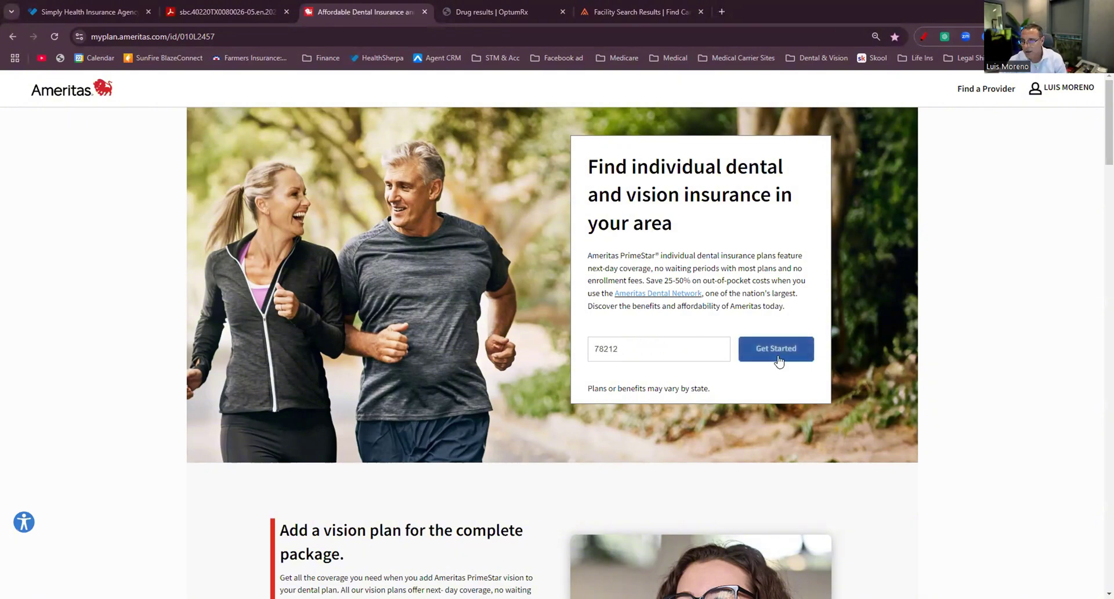
click(778, 361)
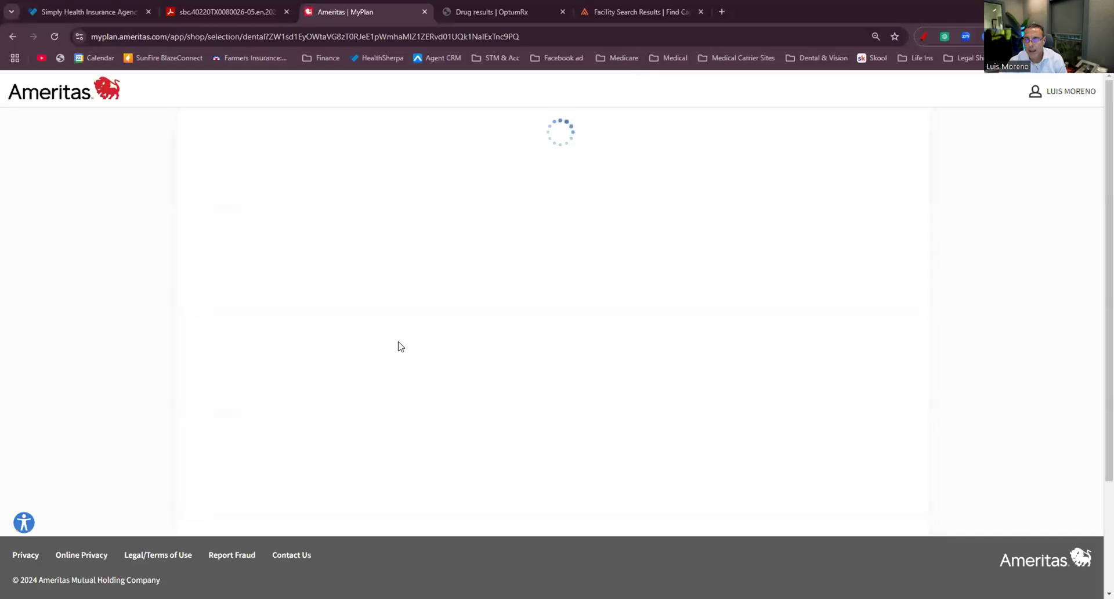
click(567, 265)
click(567, 267)
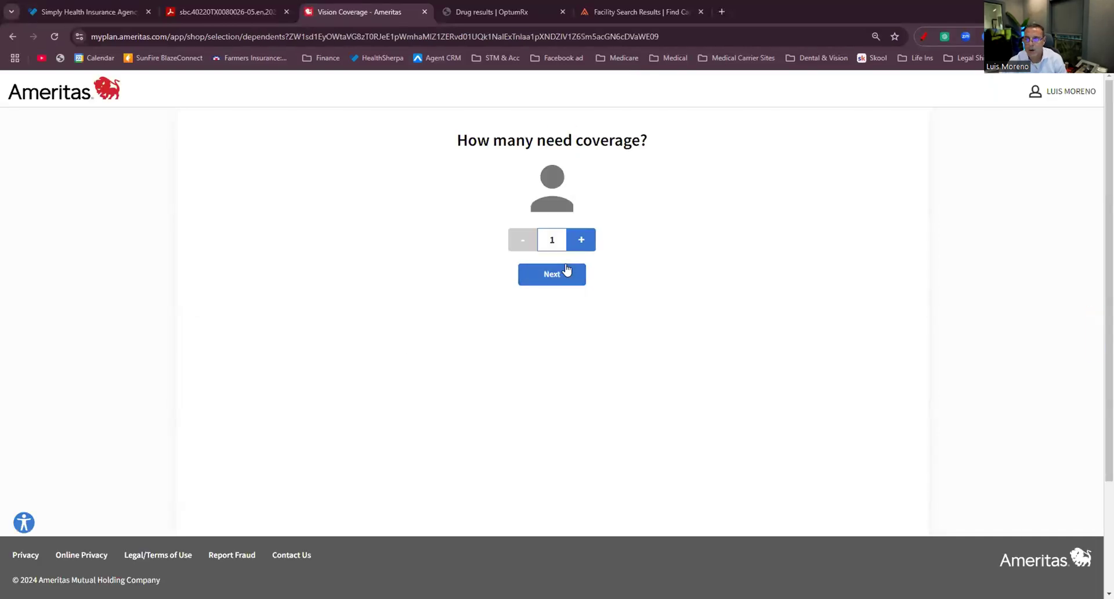
click(580, 240)
click(581, 240)
click(581, 239)
click(573, 274)
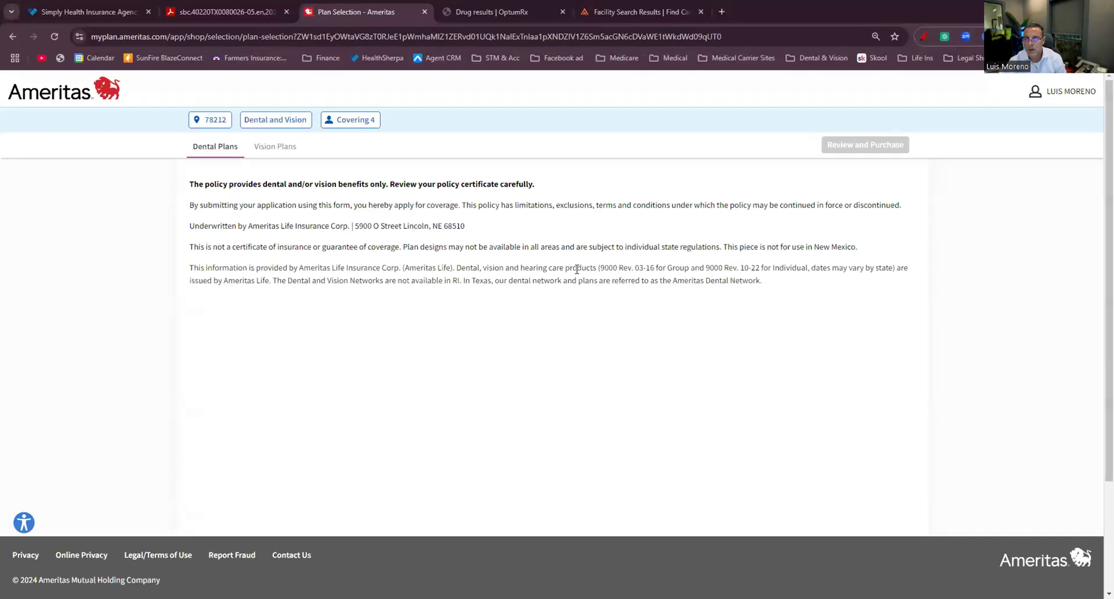
Pick PrimeStar Boost dental and Choice Vision, review the $179.03 total, then reopen OptumRx Januvia results.
scroll(357, 441, down, 2)
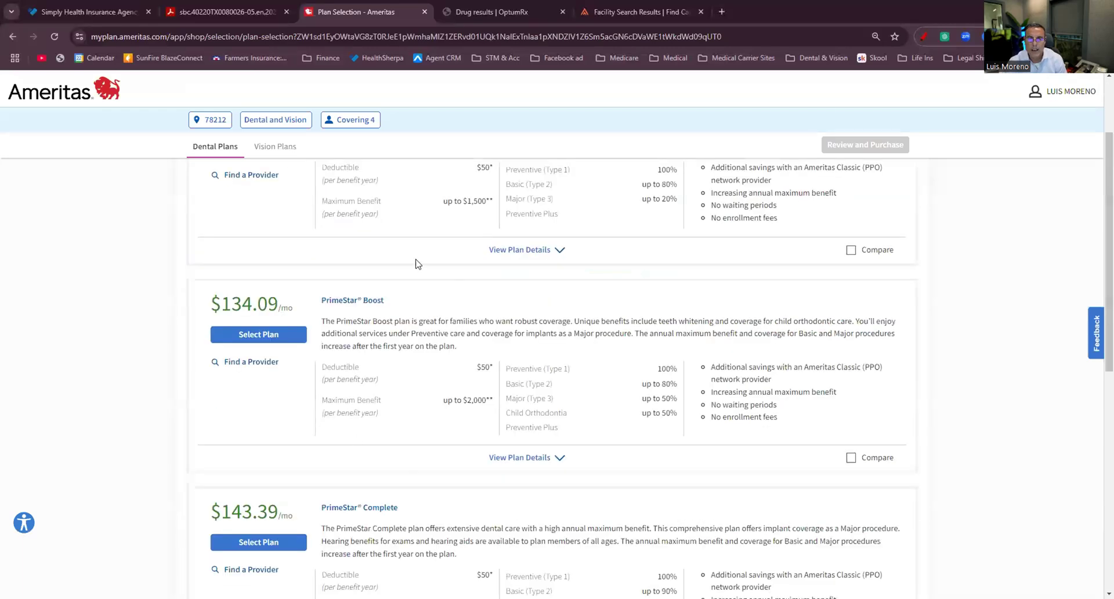
scroll(418, 264, up, 1)
click(280, 389)
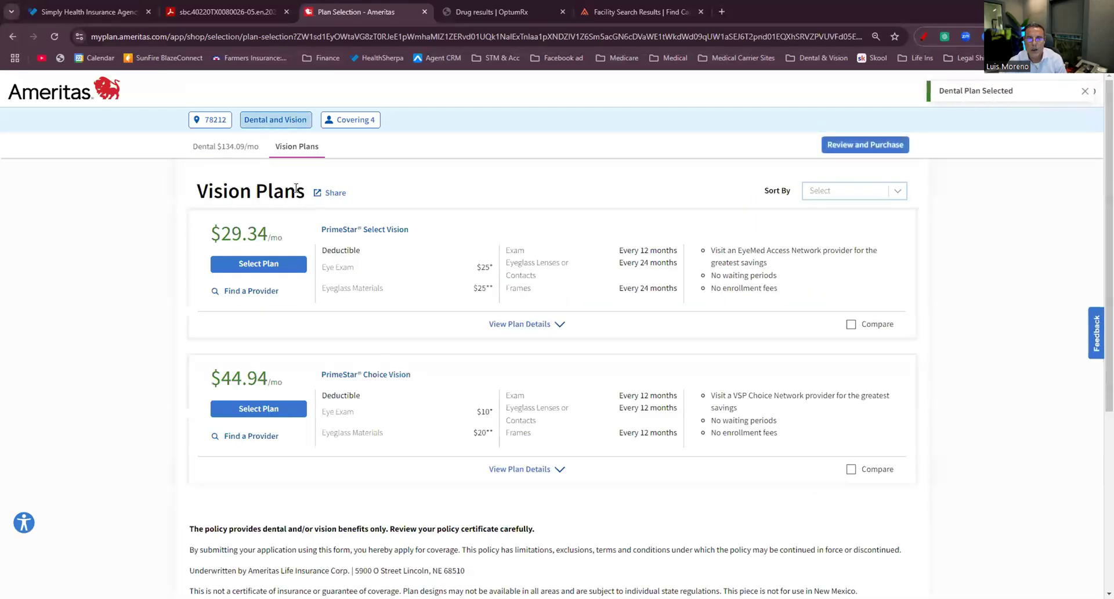
click(277, 409)
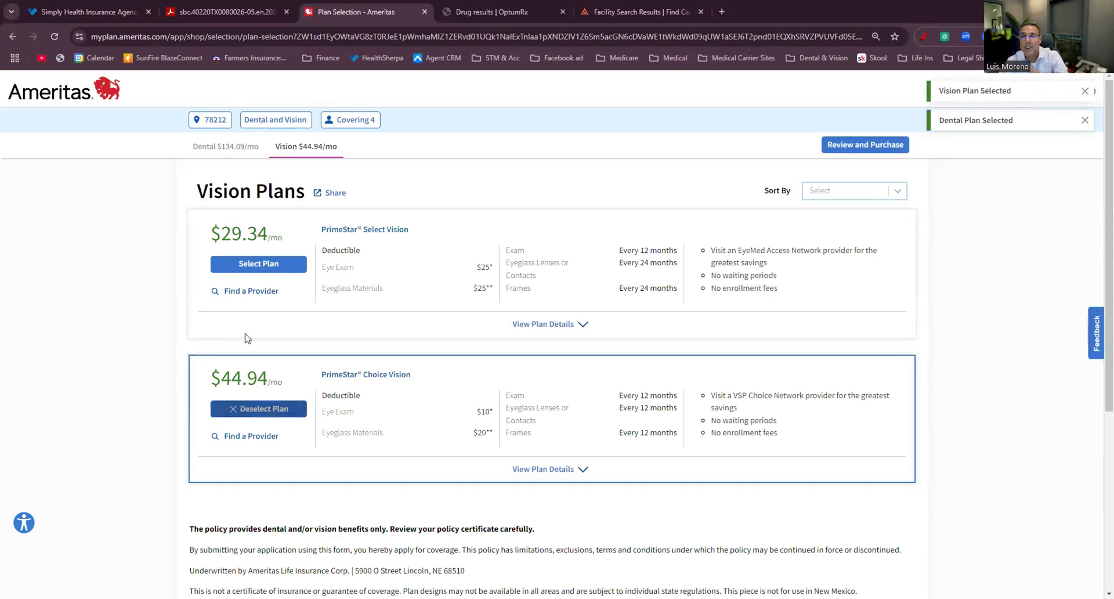
click(847, 145)
scroll(464, 289, down, 3)
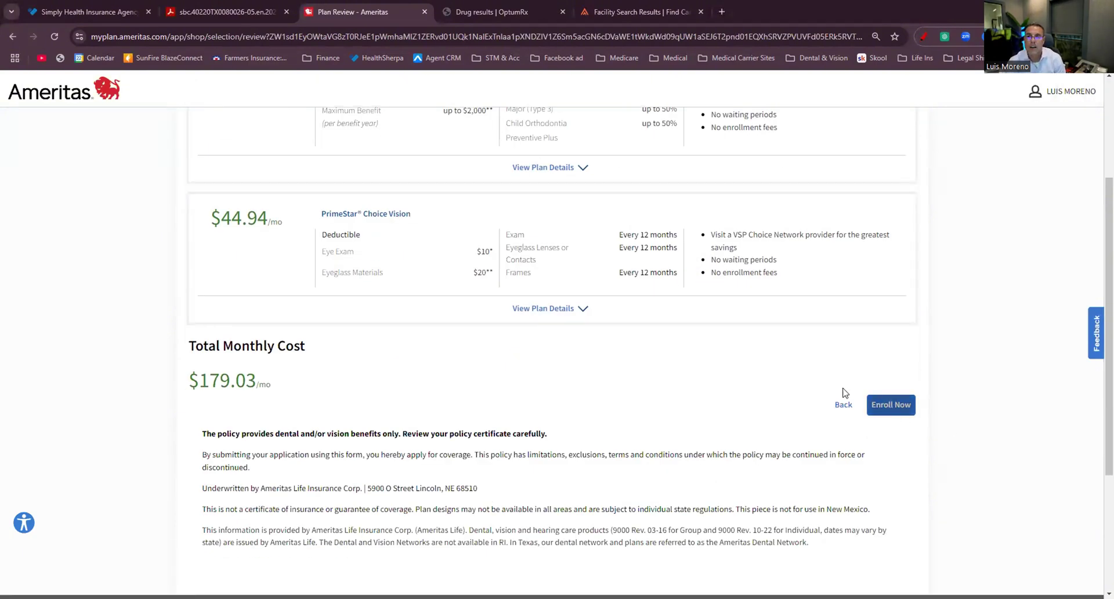
click(508, 14)
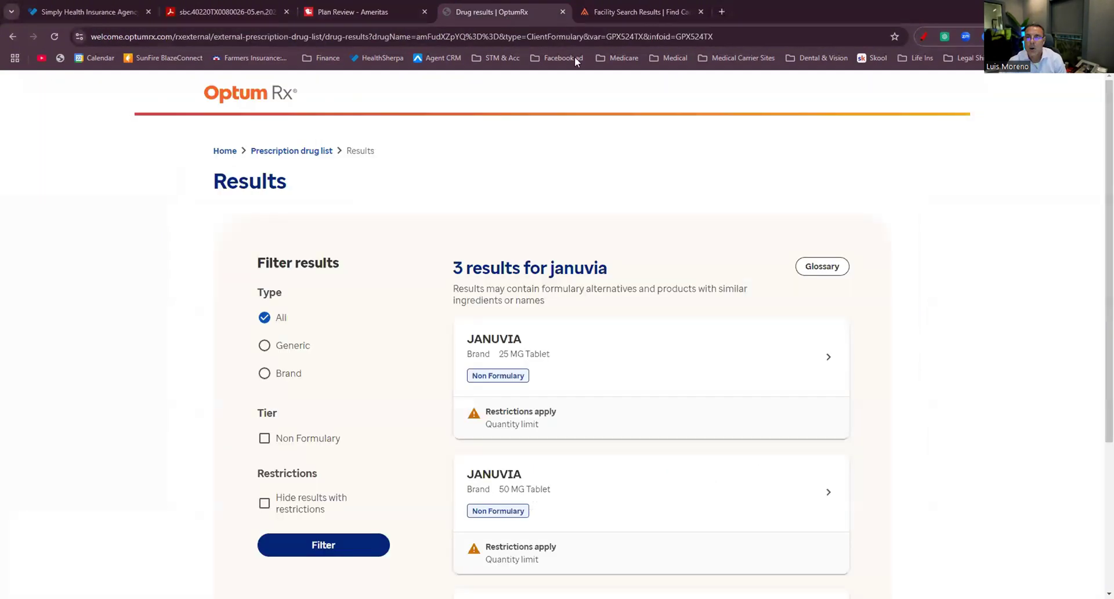
Open the Allstate agent portal from the STM & Acc bookmarks and start a quick quote.
click(495, 58)
click(510, 79)
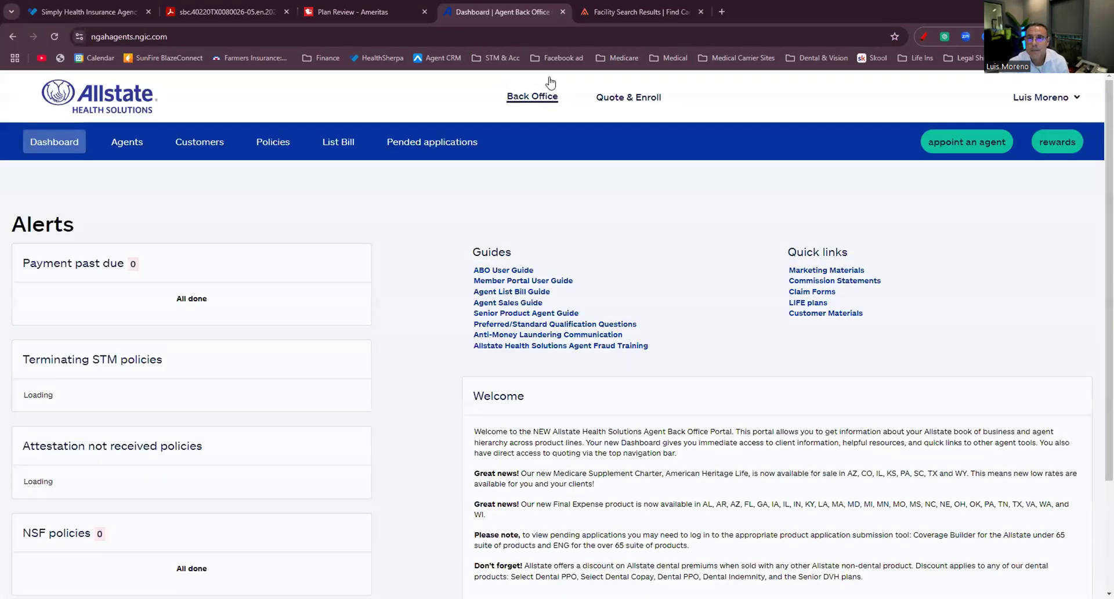
click(619, 105)
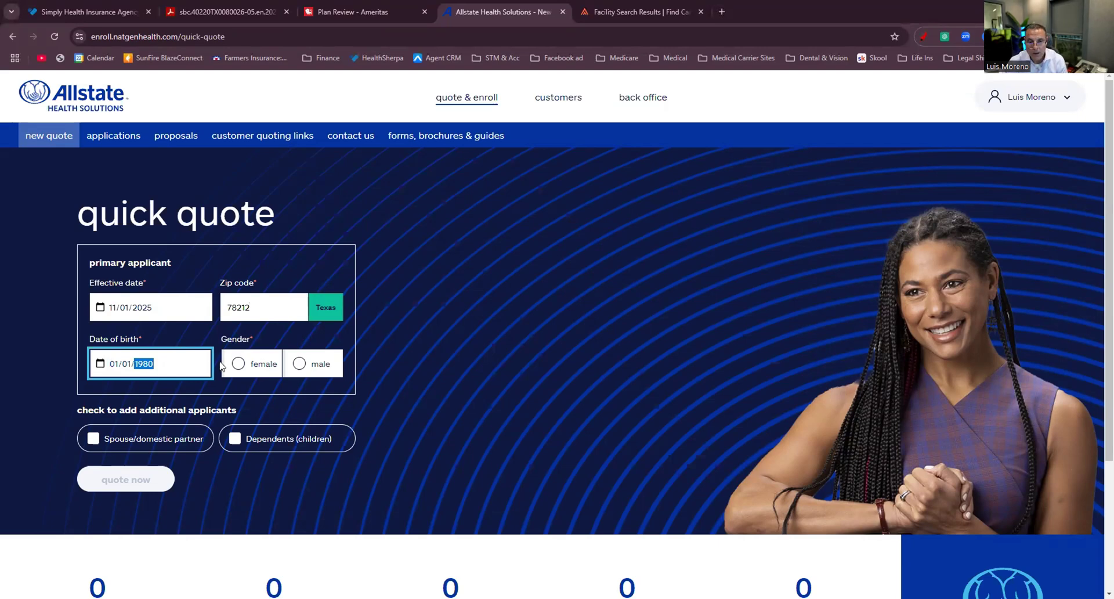
Set the applicant as female and include a spouse and dependents on the quote.
click(238, 363)
click(96, 441)
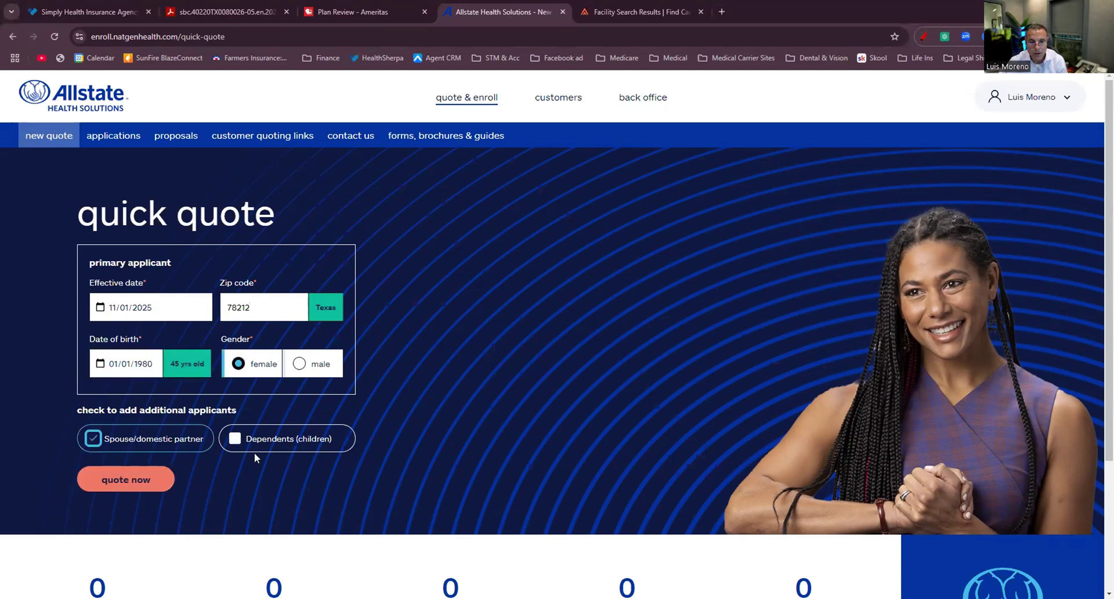
click(235, 439)
click(154, 480)
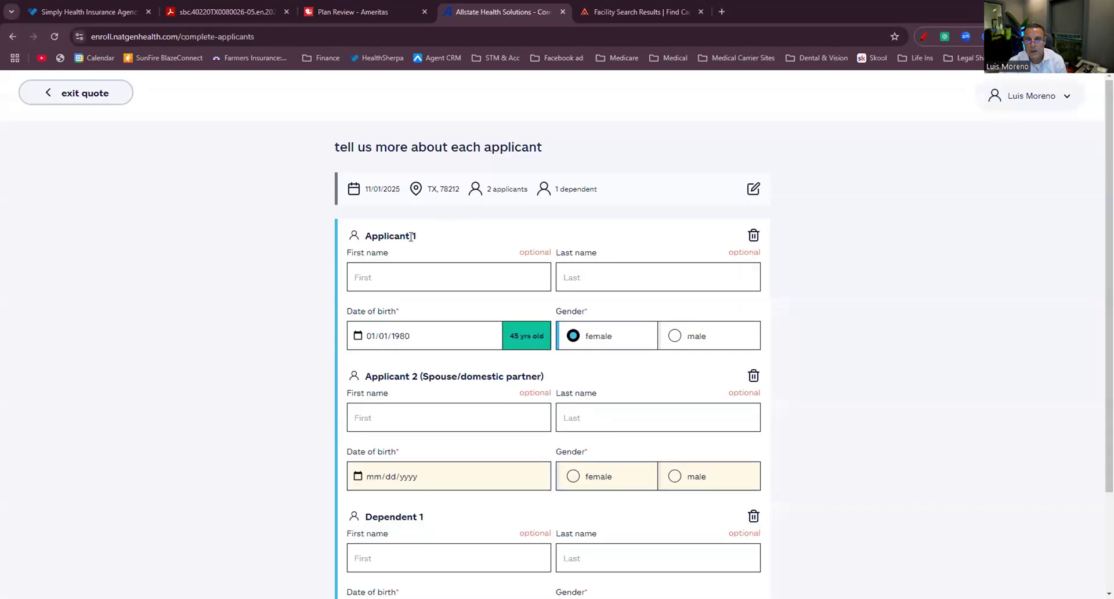
Enter the spouse as male, born 01/01/1981.
scroll(493, 366, down, 2)
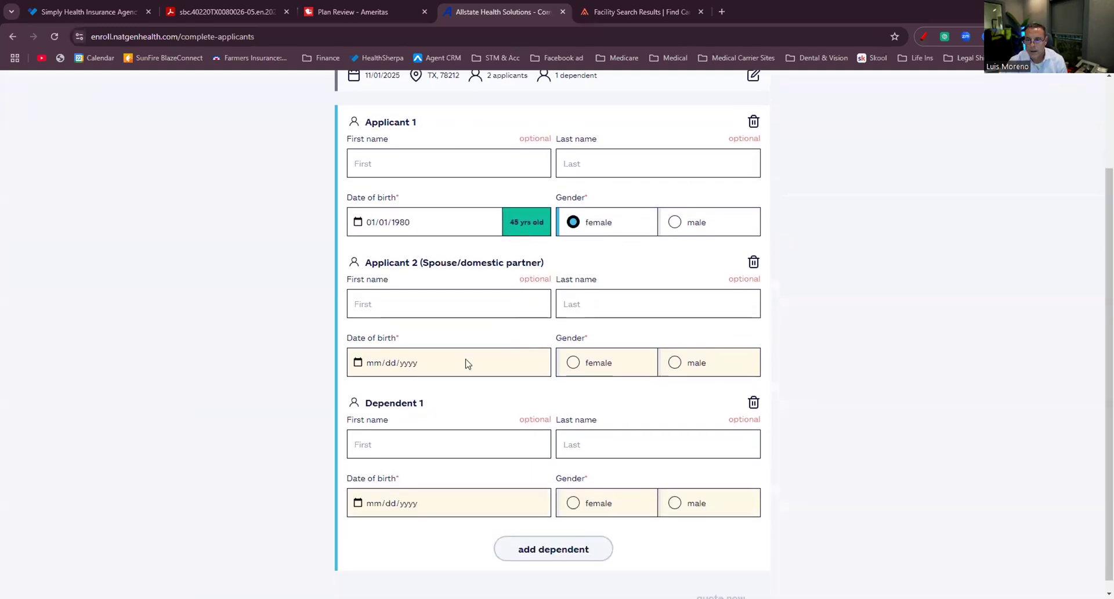
click(373, 361)
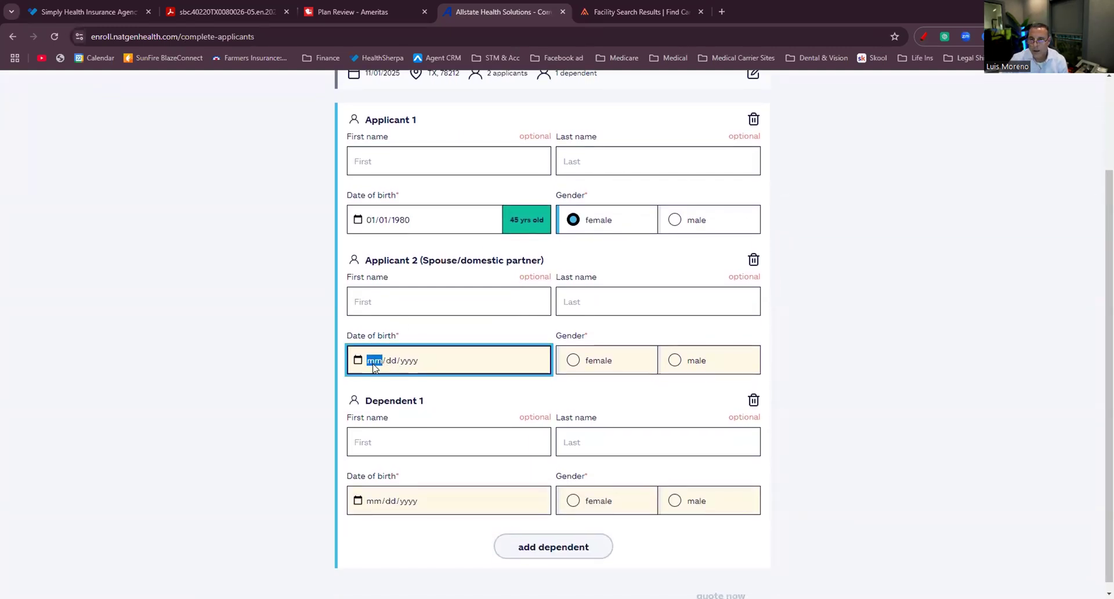
text(01/01/)
text(1981)
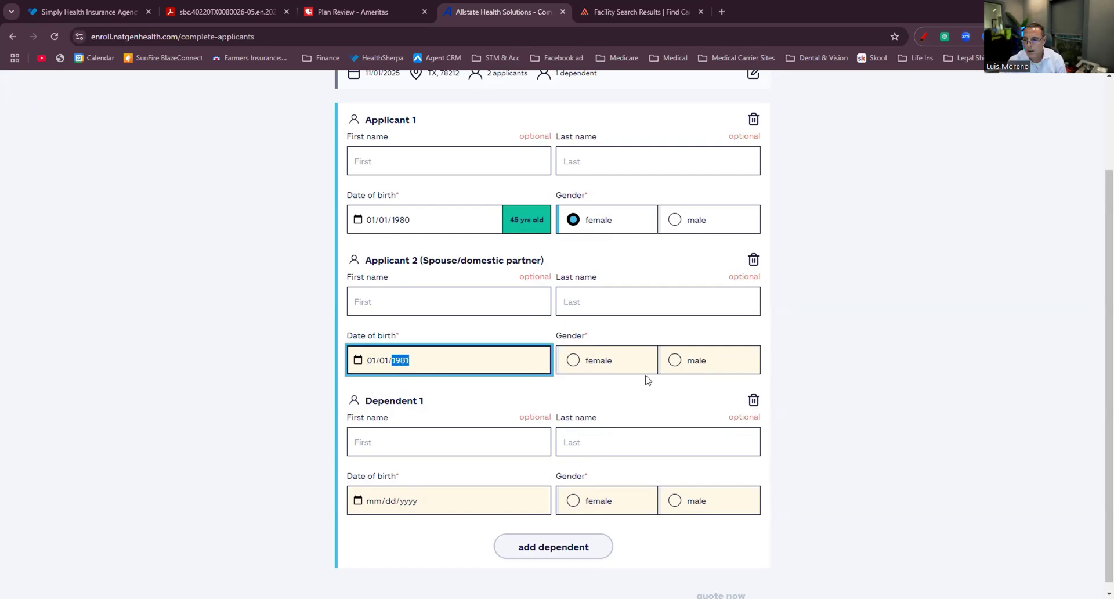
click(675, 360)
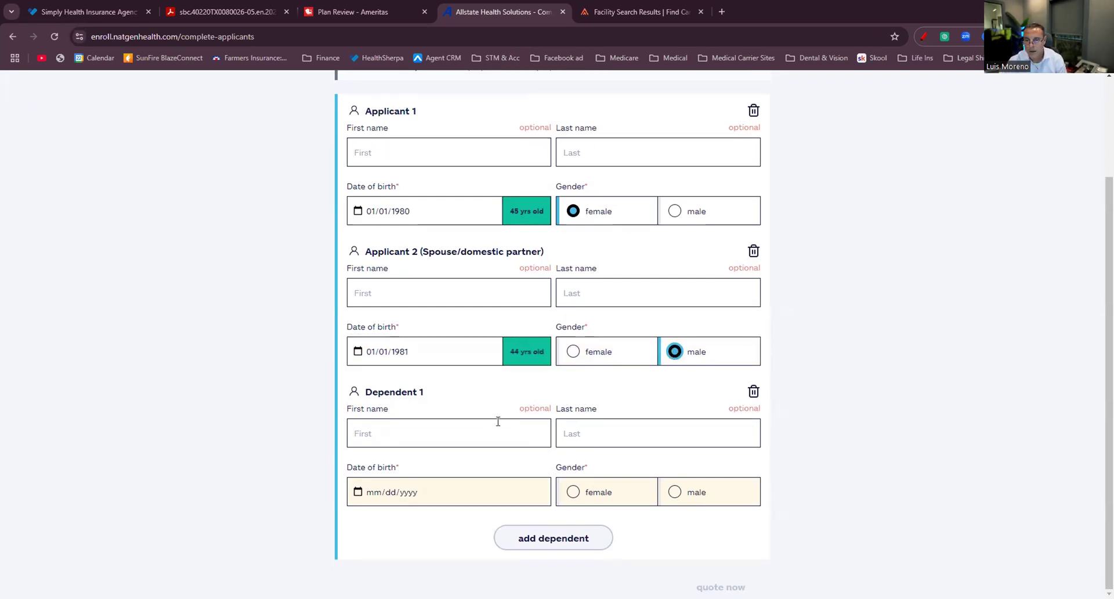
Add two dependents: a female born in 2010 and a male born 01/01/2020.
click(376, 493)
text(010120)
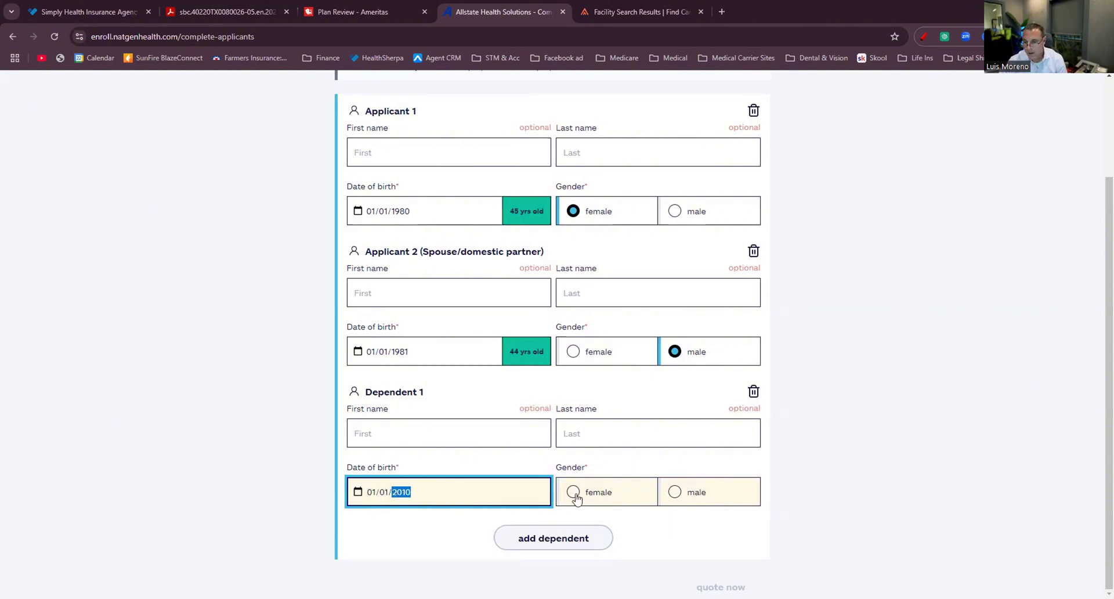
click(574, 493)
click(554, 539)
click(376, 502)
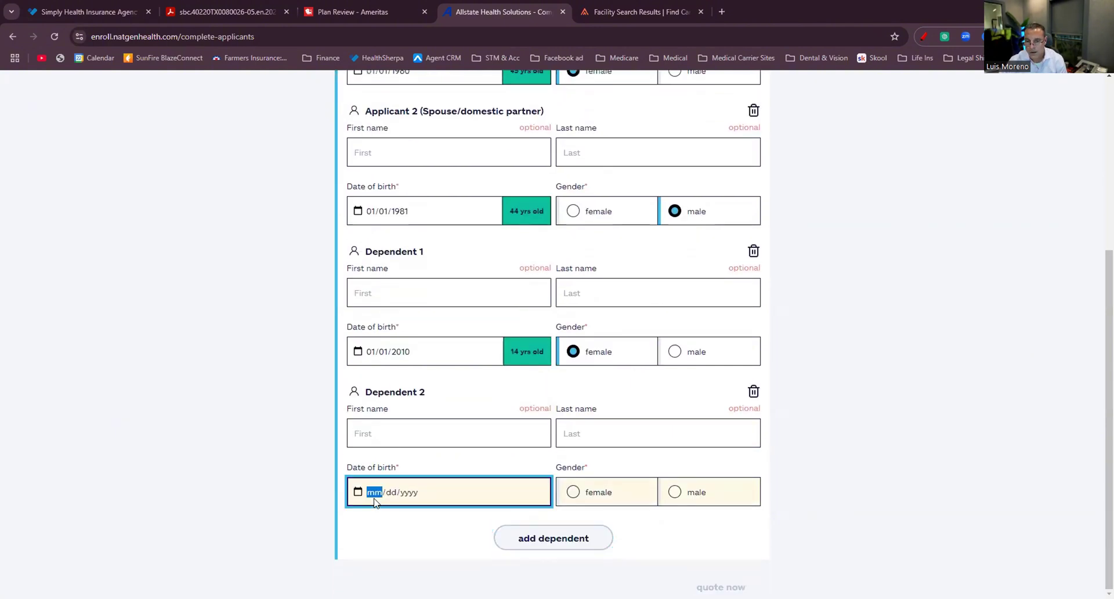
text(01/01/2)
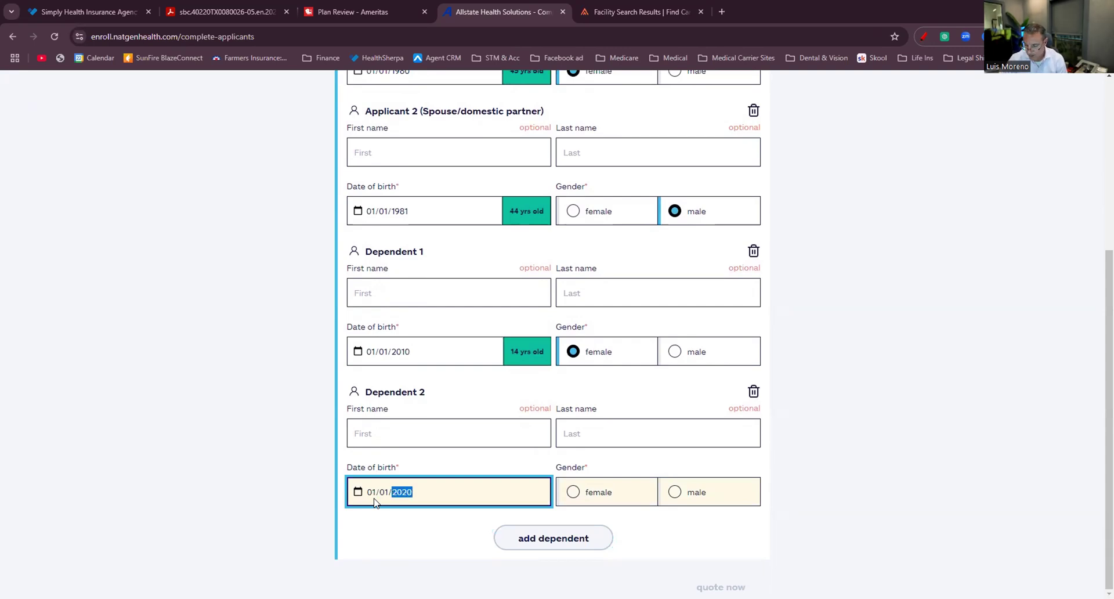
text(020)
click(572, 492)
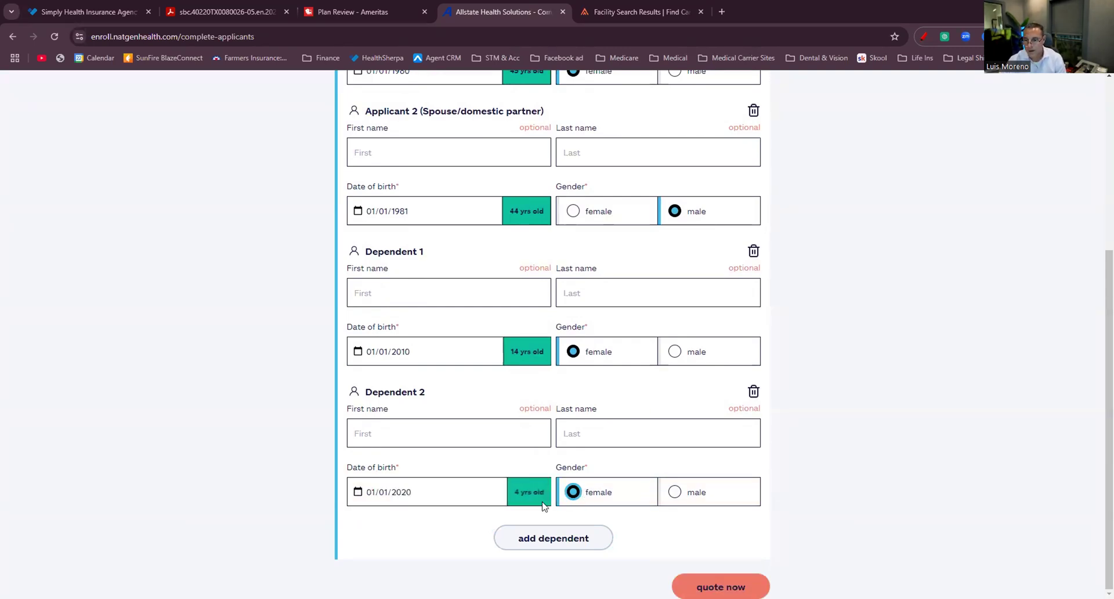
click(674, 492)
Show accident coverage quotes with both applicants marked as never using tobacco.
click(720, 587)
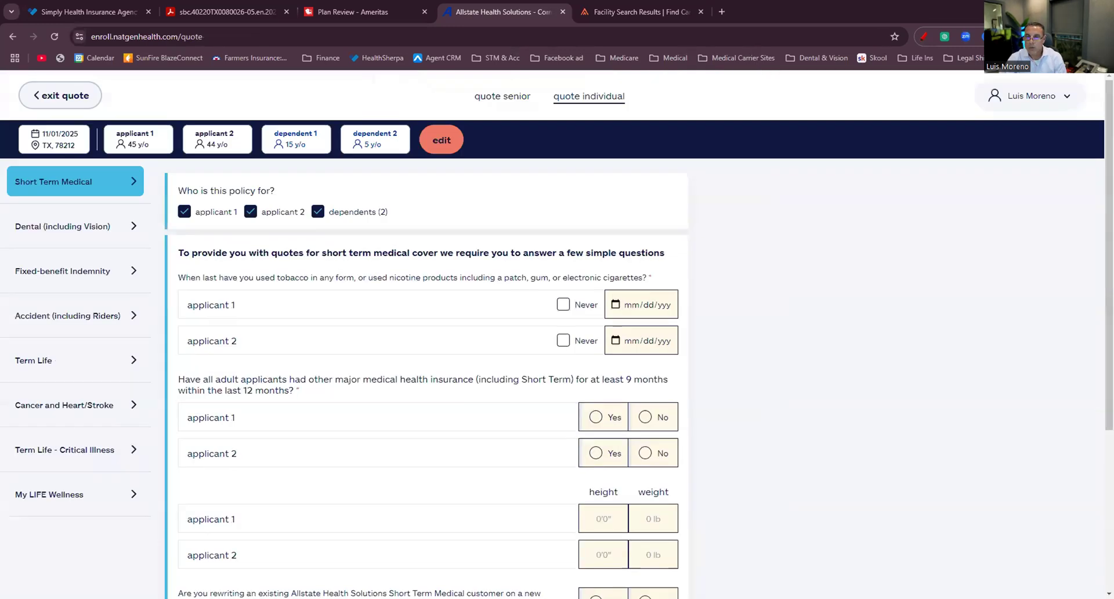
click(62, 315)
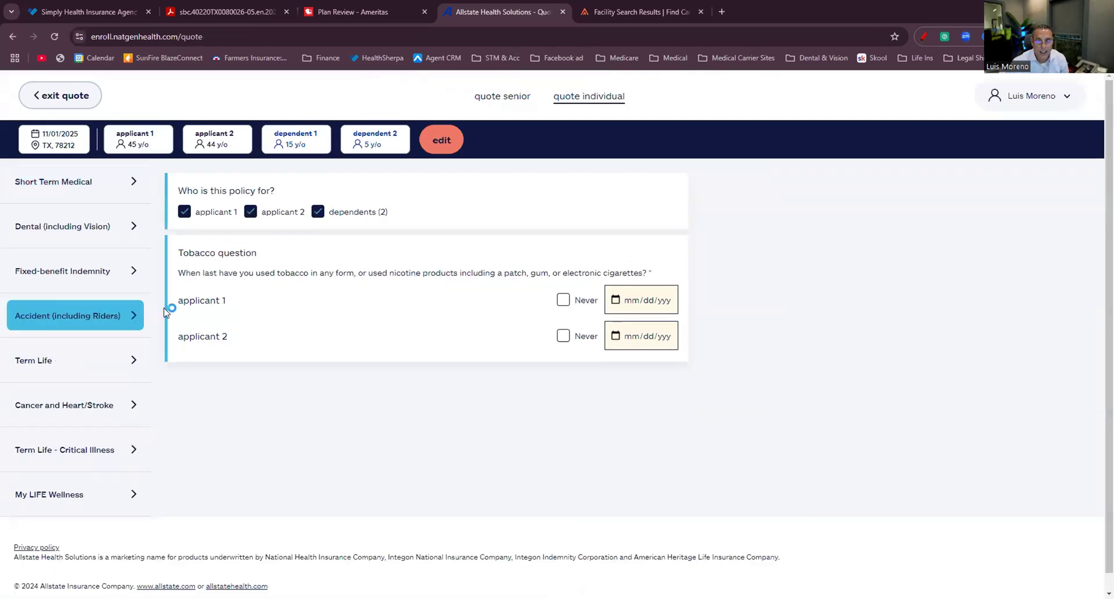
click(563, 300)
click(563, 336)
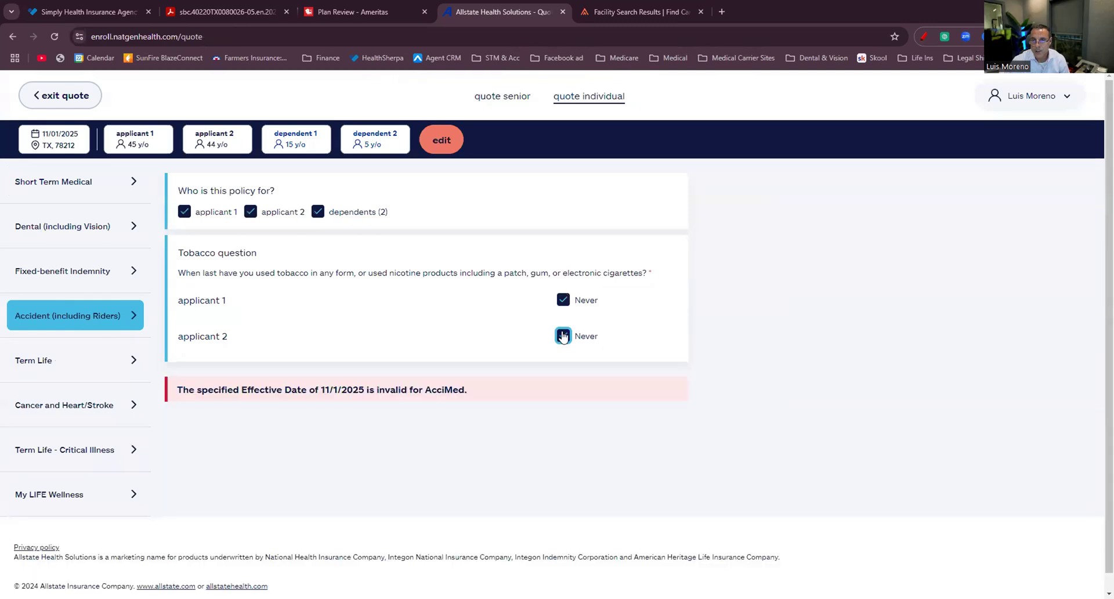
scroll(331, 331, down, 1)
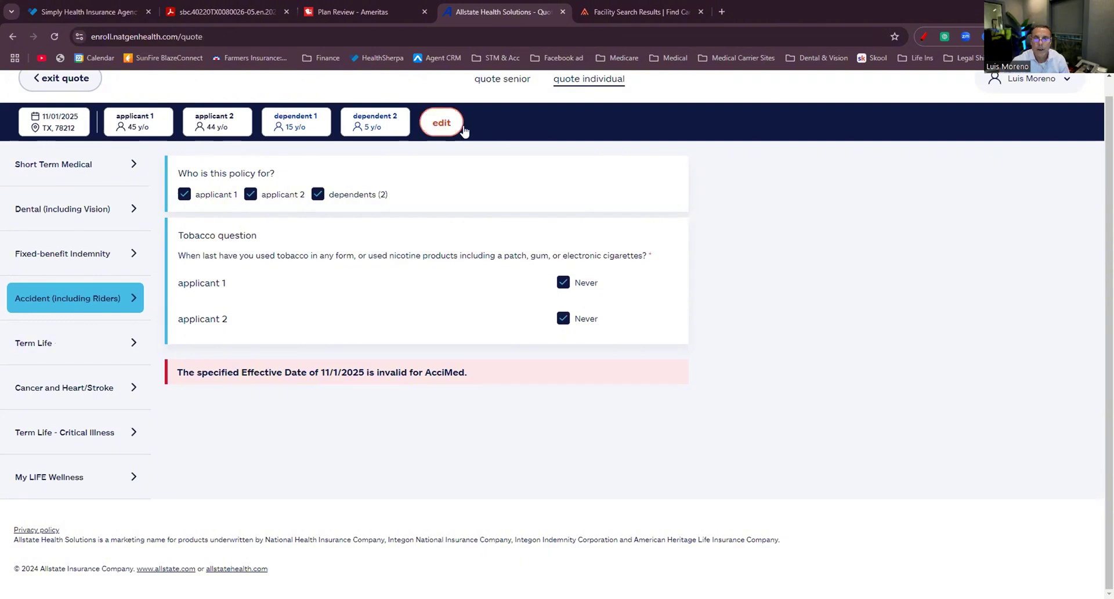
Change the effective date to 11/01/2024 to see Plan Enhancer rates from $18.10.
click(442, 122)
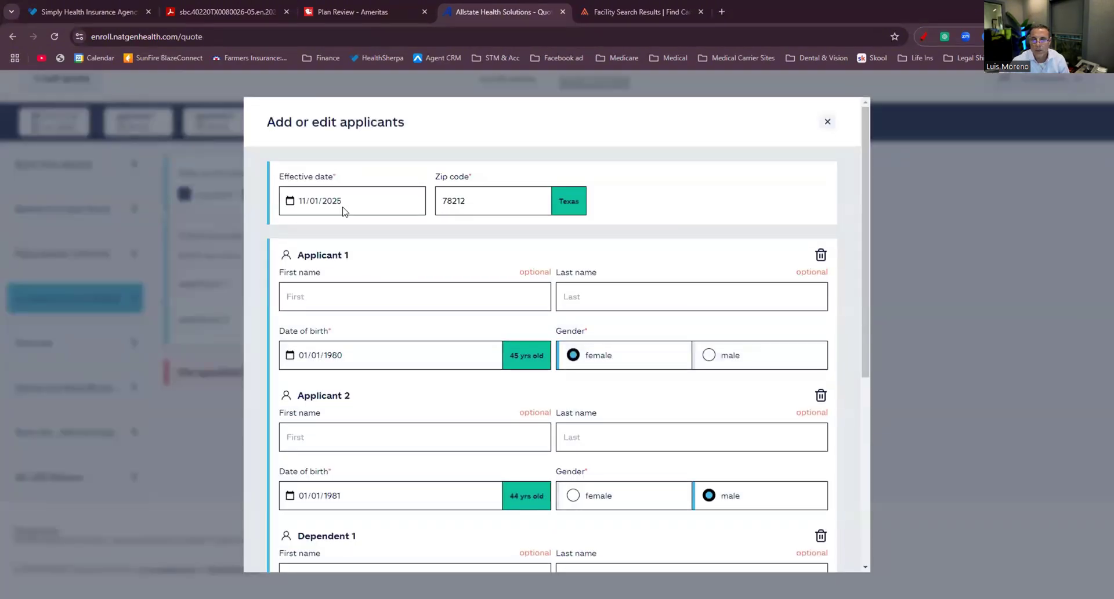
click(366, 203)
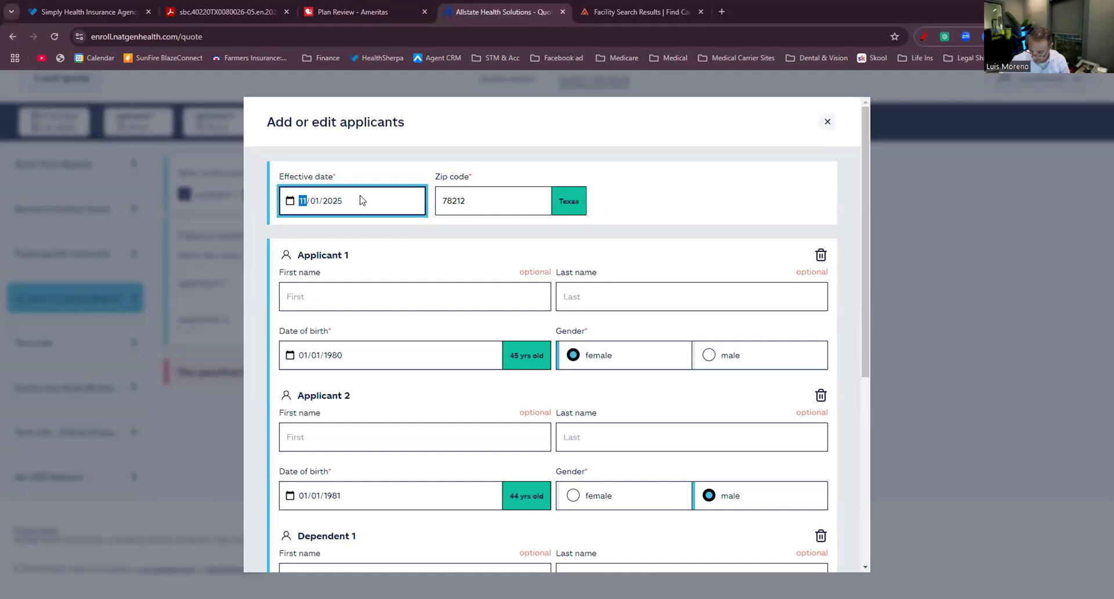
text(11012)
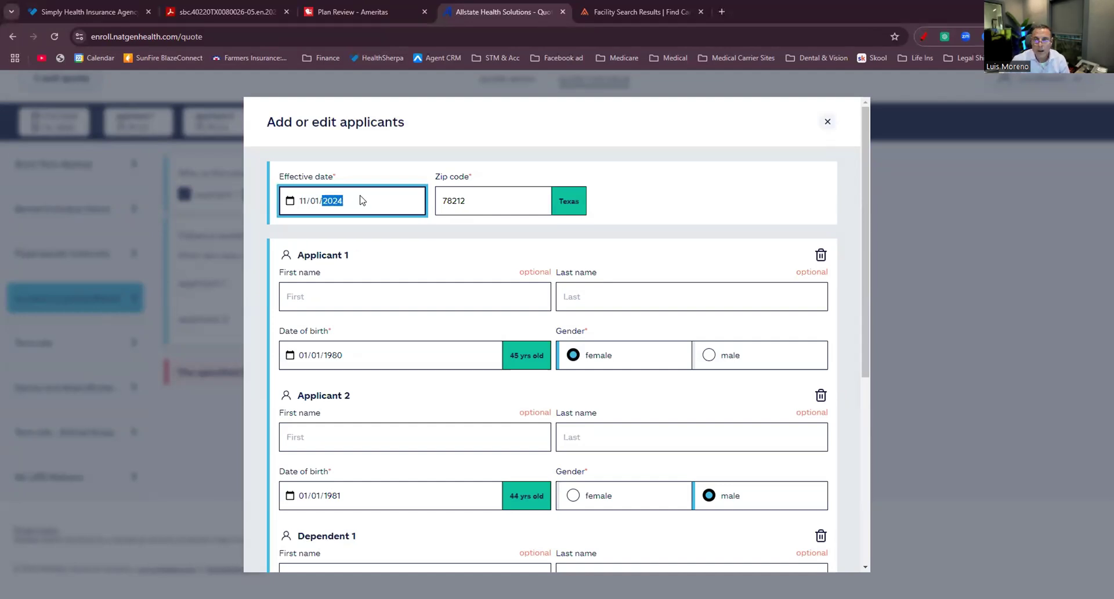
scroll(664, 401, down, 6)
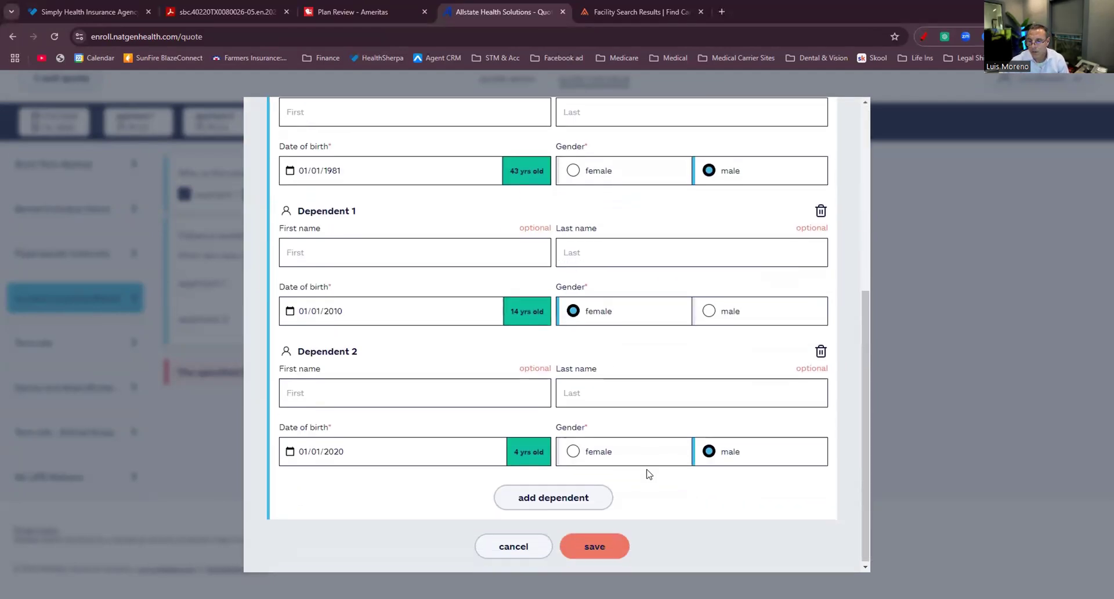
click(592, 543)
scroll(346, 401, down, 3)
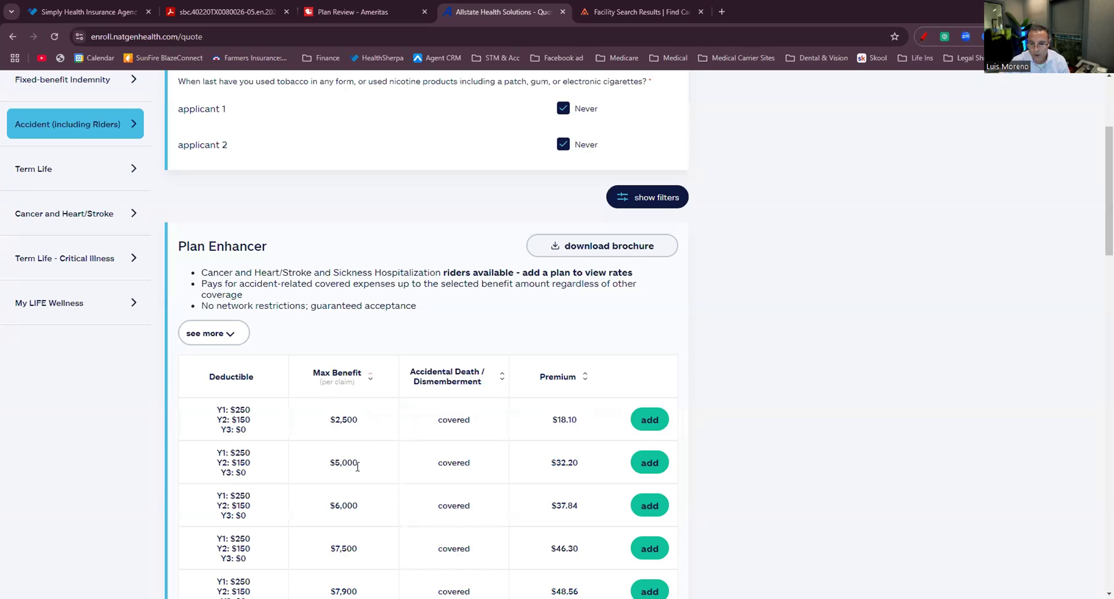
Add the $5,000 Plan Enhancer with the Sickness & Hospital rider at $92.47 monthly.
scroll(358, 467, down, 1)
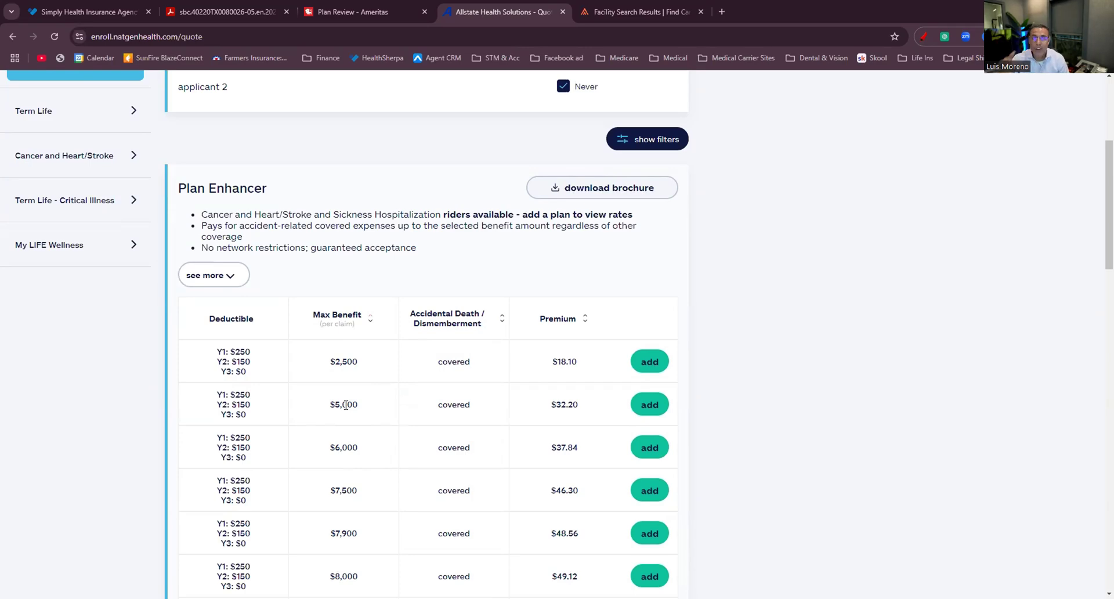
click(650, 405)
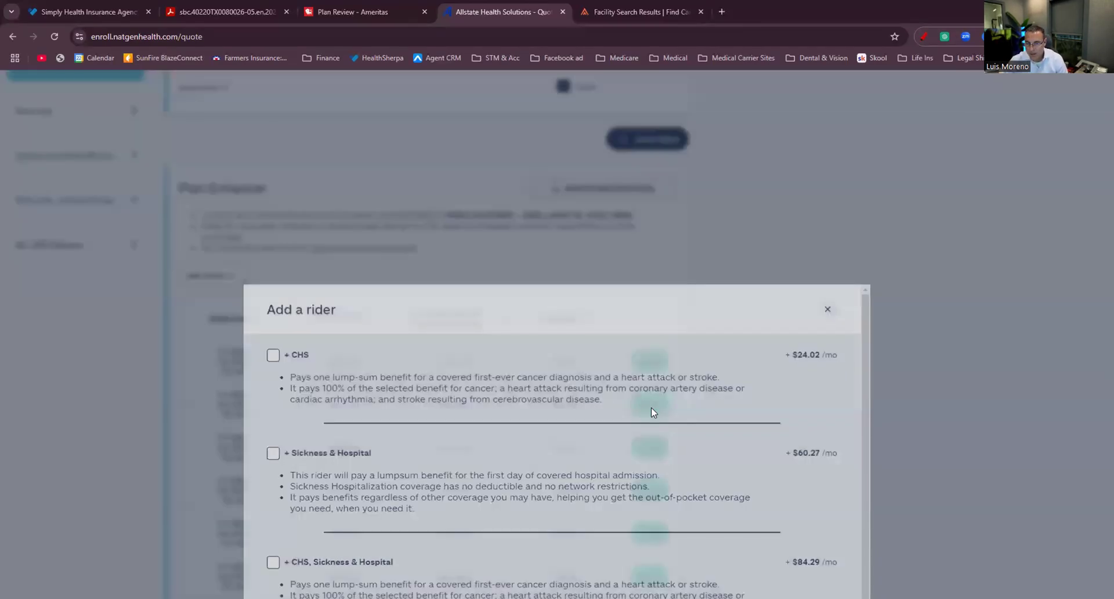
click(272, 265)
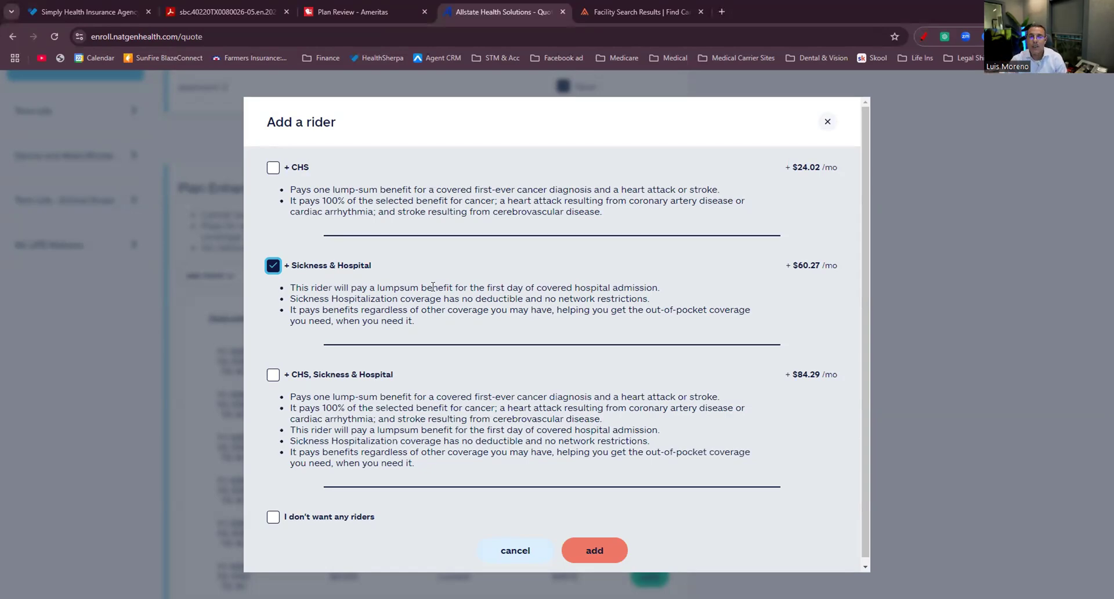
click(579, 542)
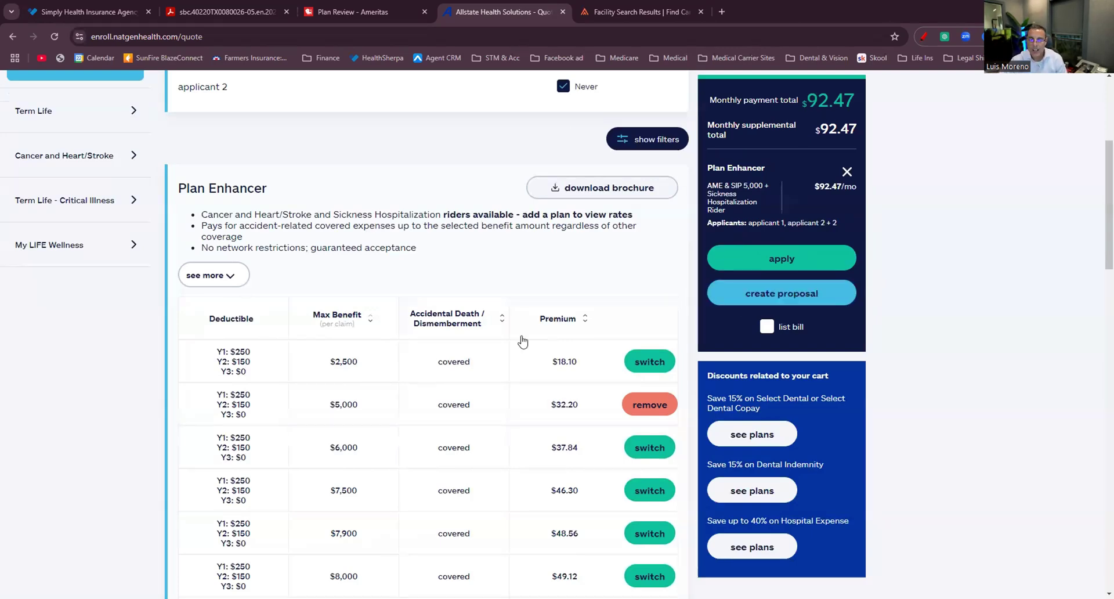
Go back through the Ameritas plan review to the HealthSherpa UHC plan listing.
scroll(522, 336, down, 3)
scroll(804, 143, up, 2)
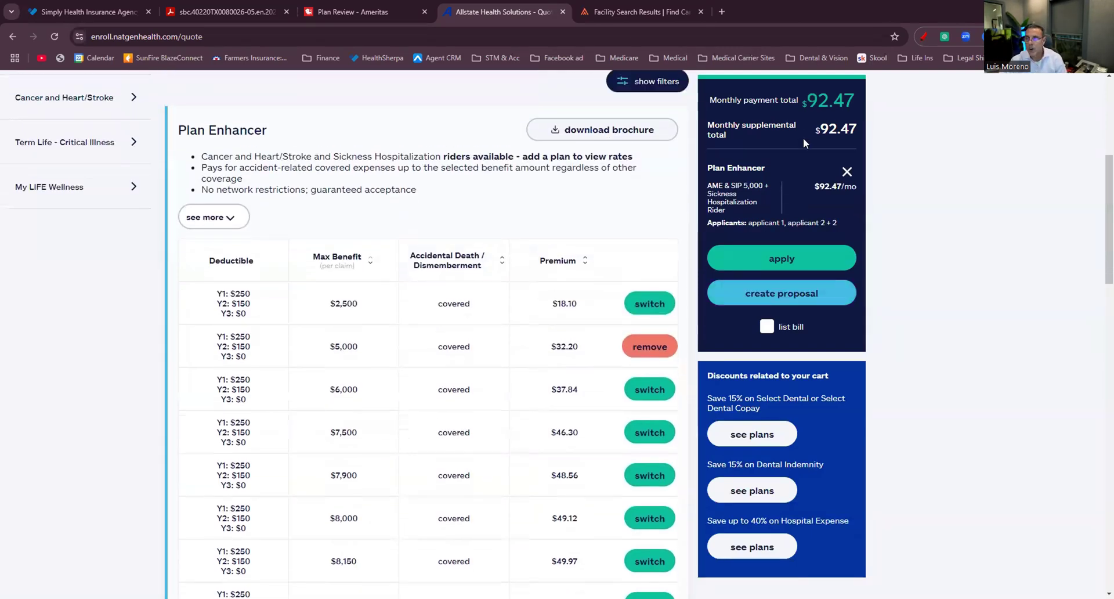
click(366, 11)
scroll(290, 322, up, 2)
scroll(348, 290, down, 2)
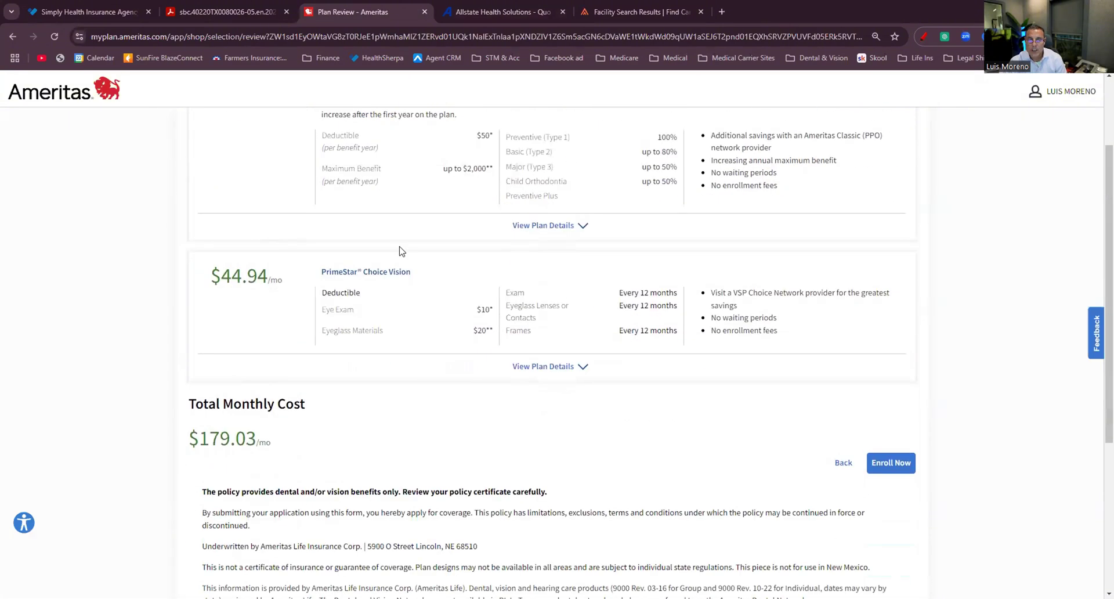
click(87, 11)
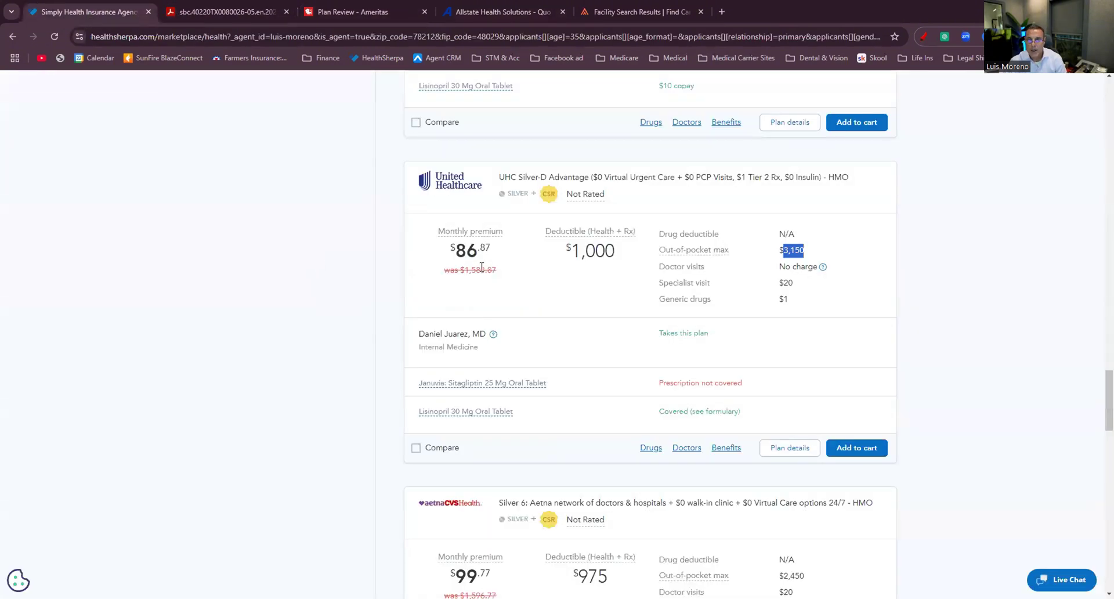